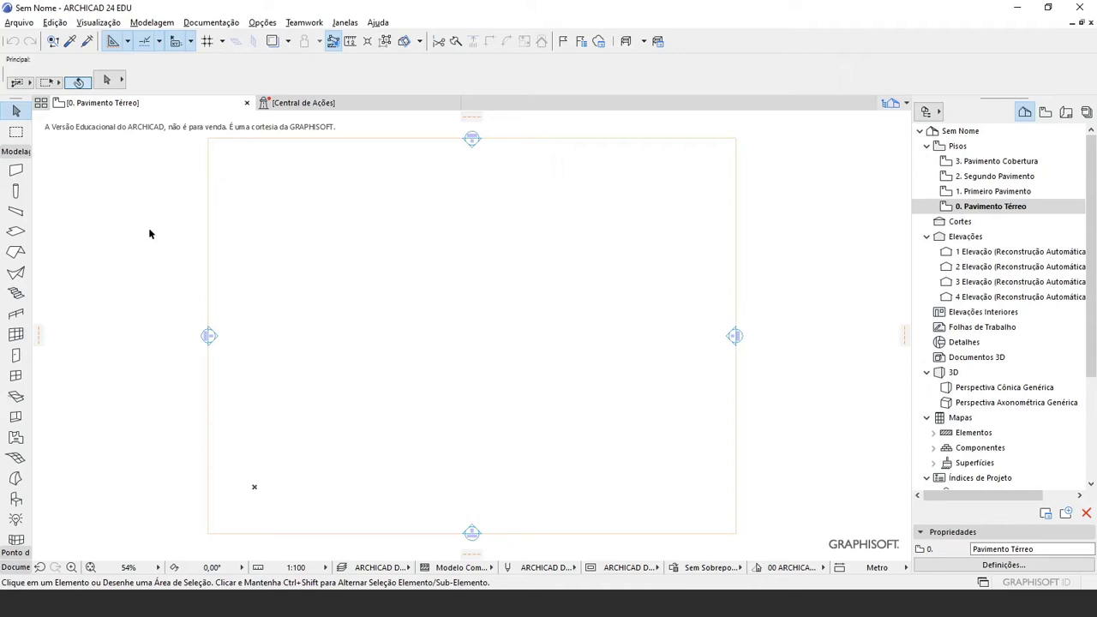
Draw a closed eight-cornered slab on the ground floor with a 6 m first vertical edge, a 45° inner edge and a slanted outer edge
left_click(15, 231)
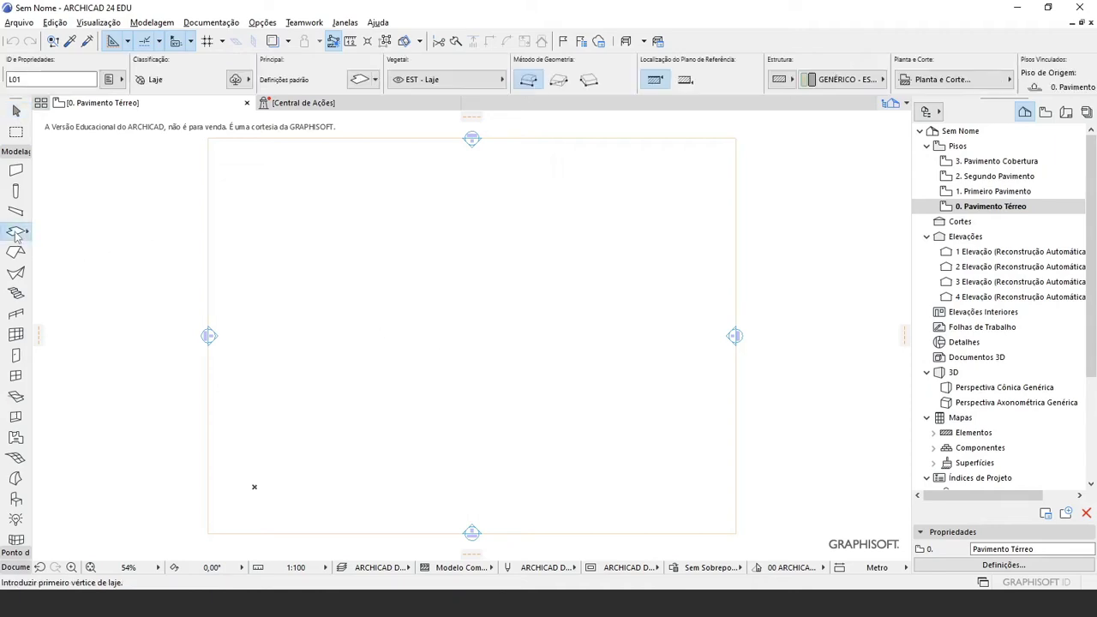
scroll(318, 458, "up", 3)
left_click(312, 475)
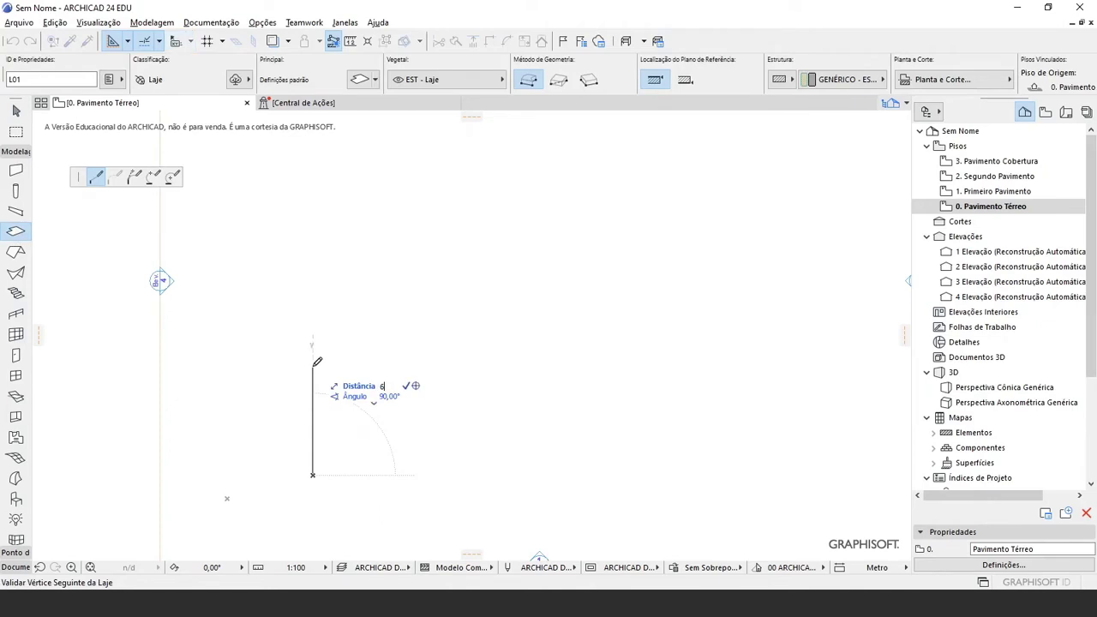
left_click(313, 362)
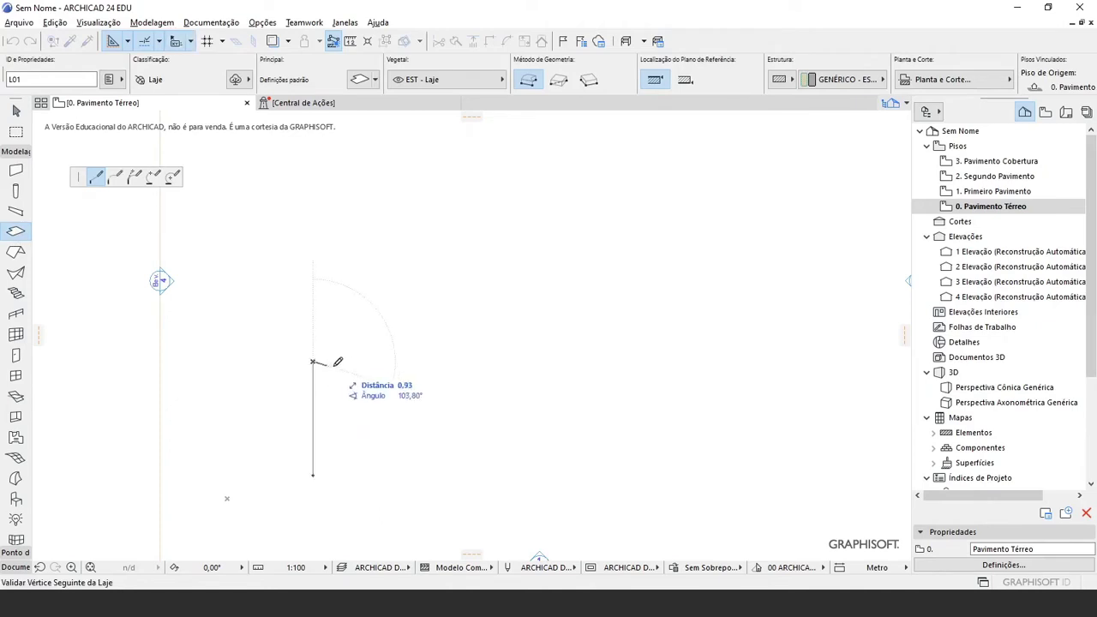
left_click(459, 362)
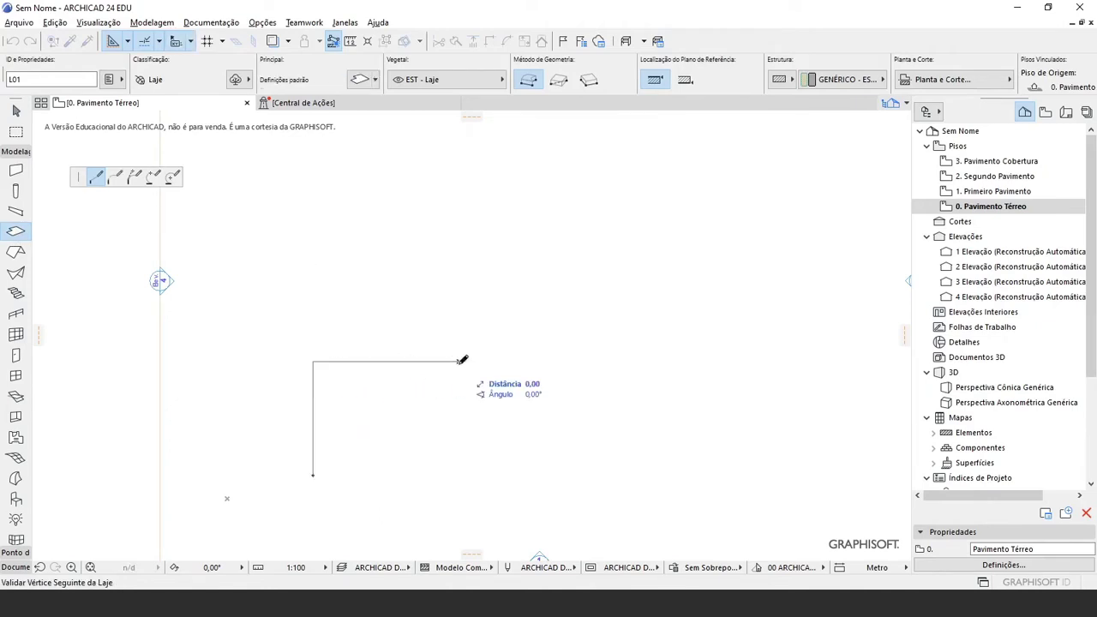
left_click(552, 267)
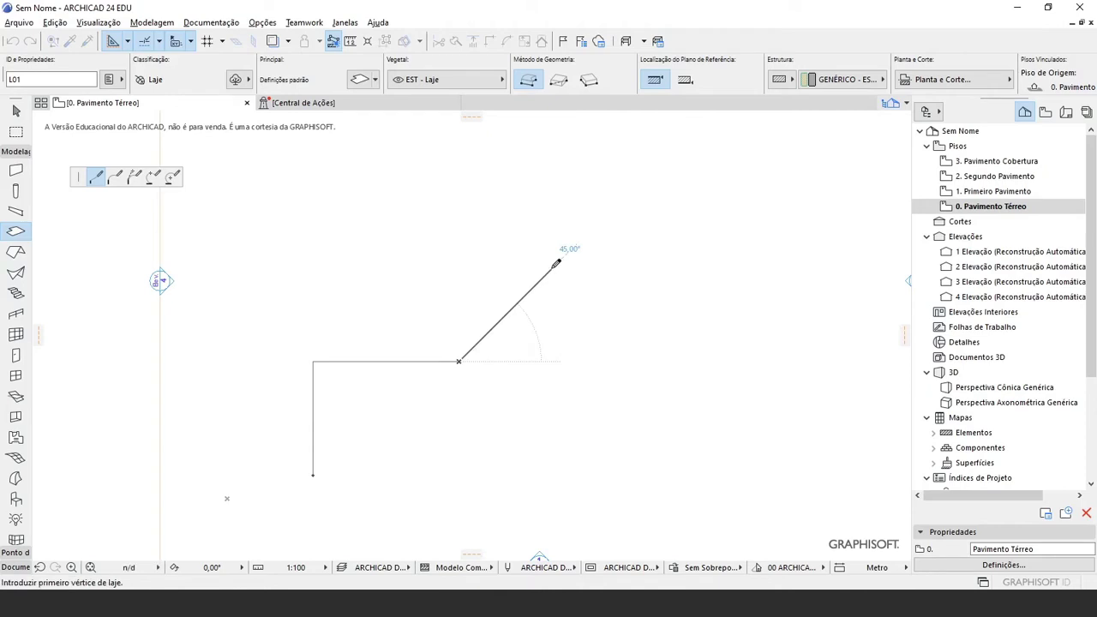
left_click(552, 158)
left_click(761, 159)
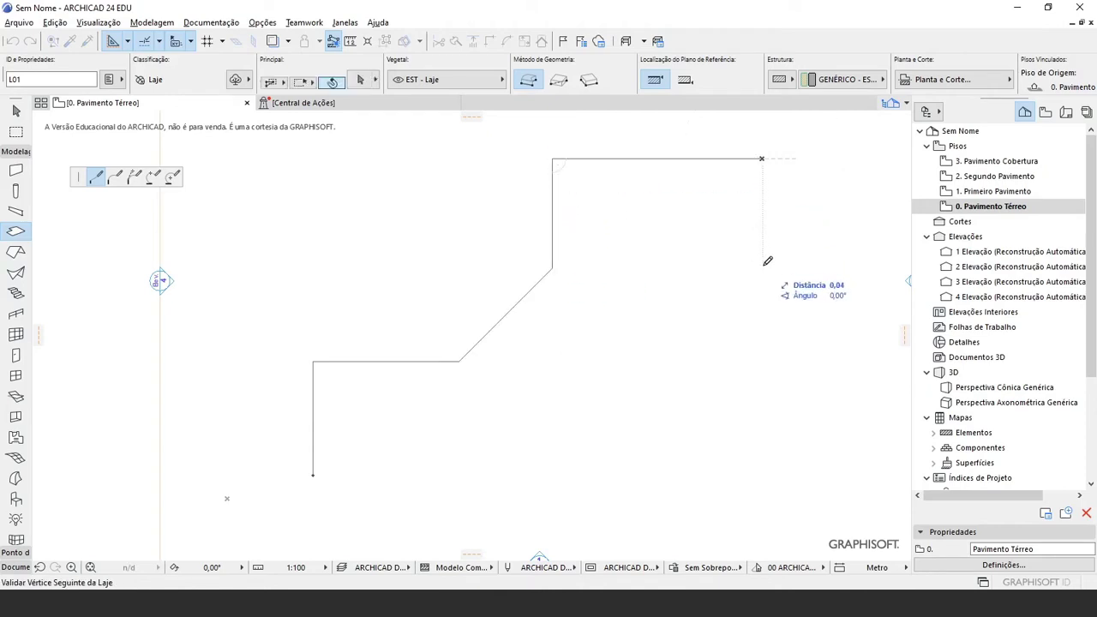
left_click(761, 338)
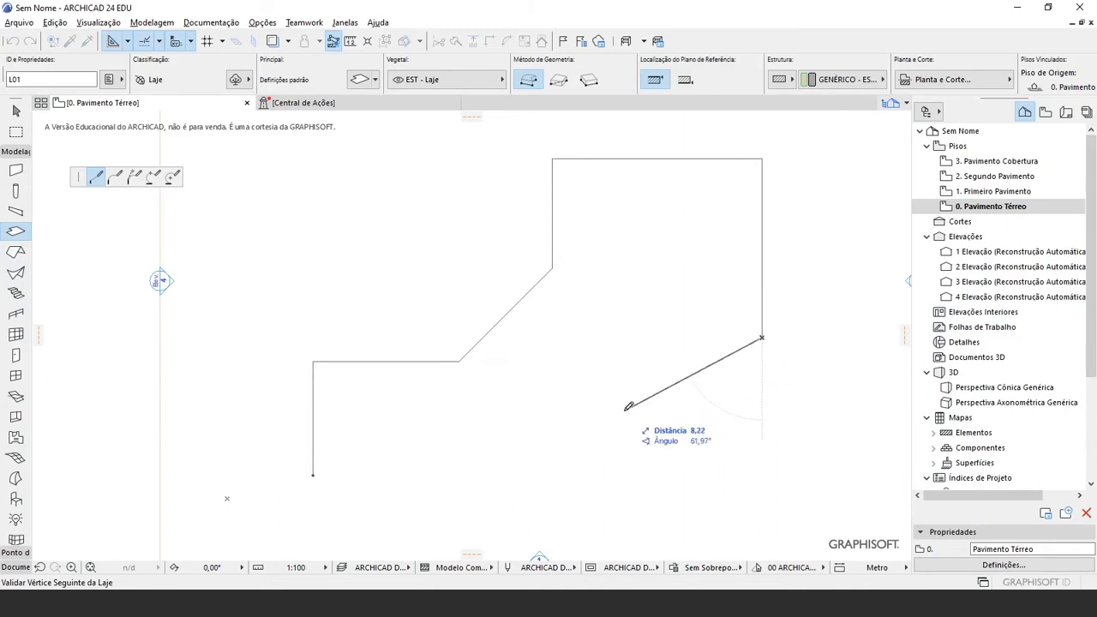
left_click(473, 471)
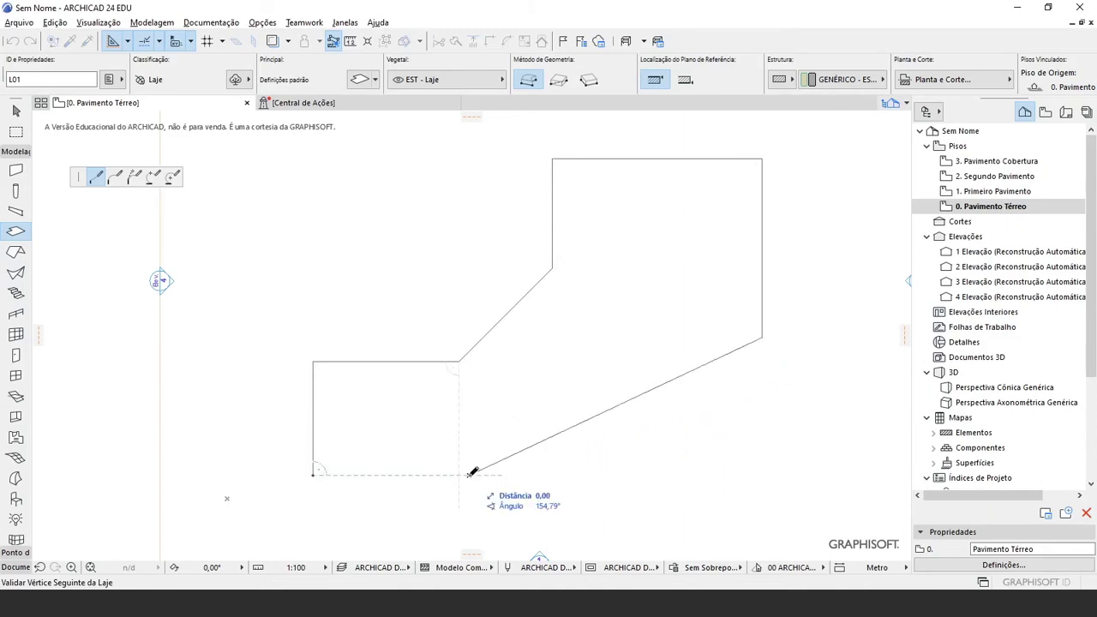
left_click(314, 474)
key("Escape")
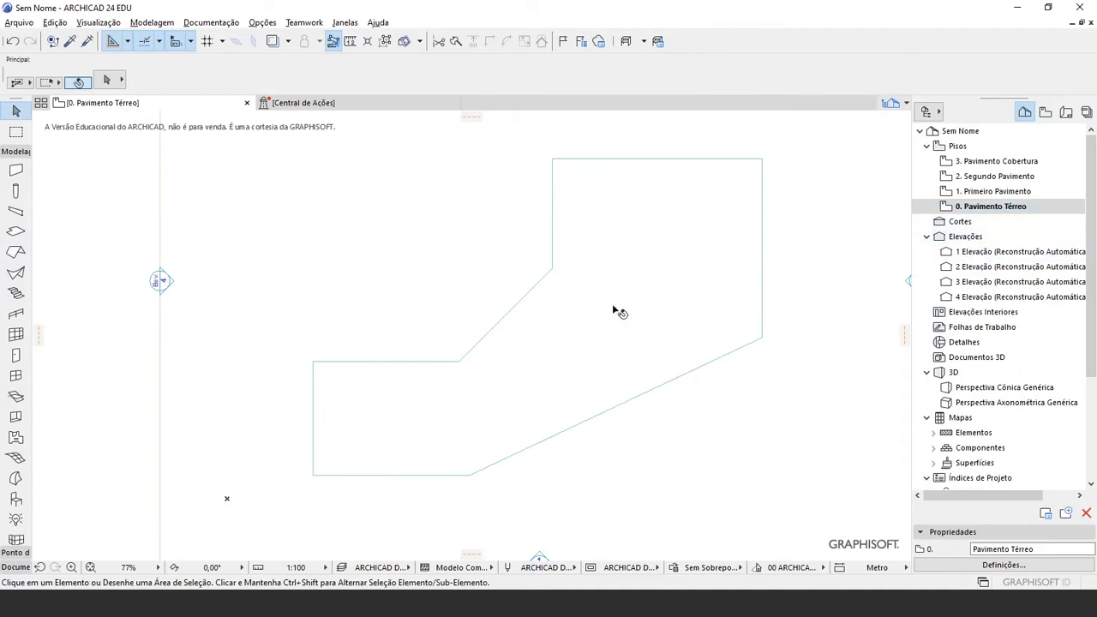
Set the Wall tool's base and top definition to Altura e Afastamento Inicial
left_click(16, 170)
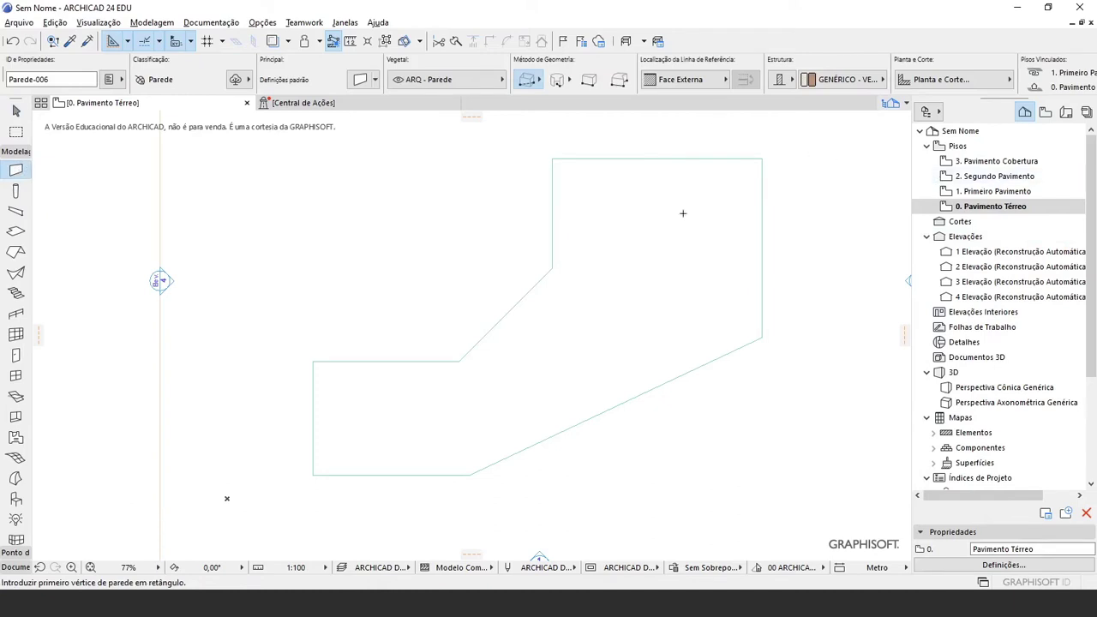
scroll(733, 120, "down", 2)
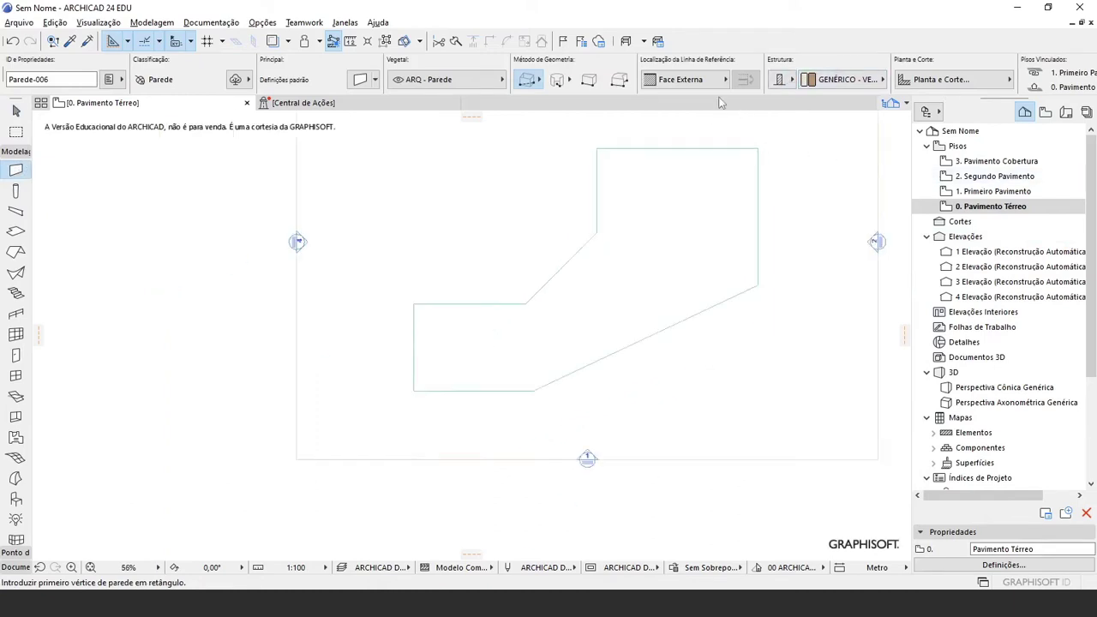
scroll(723, 96, "down", 2)
scroll(728, 82, "up", 2)
middle_click_drag(756, 174, 667, 248)
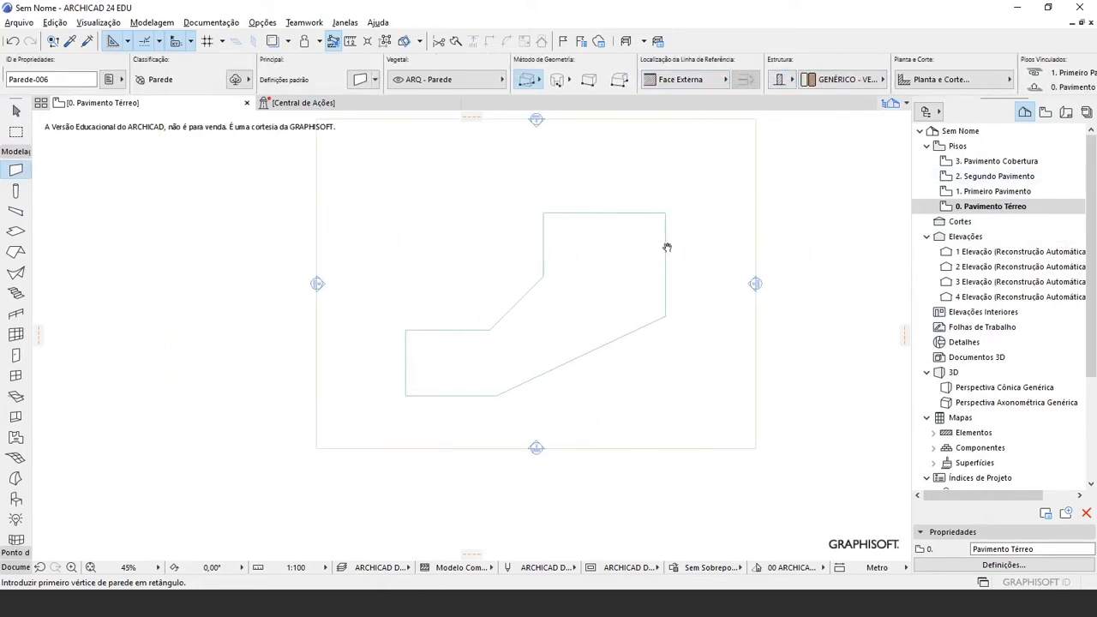
scroll(925, 65, "down", 4)
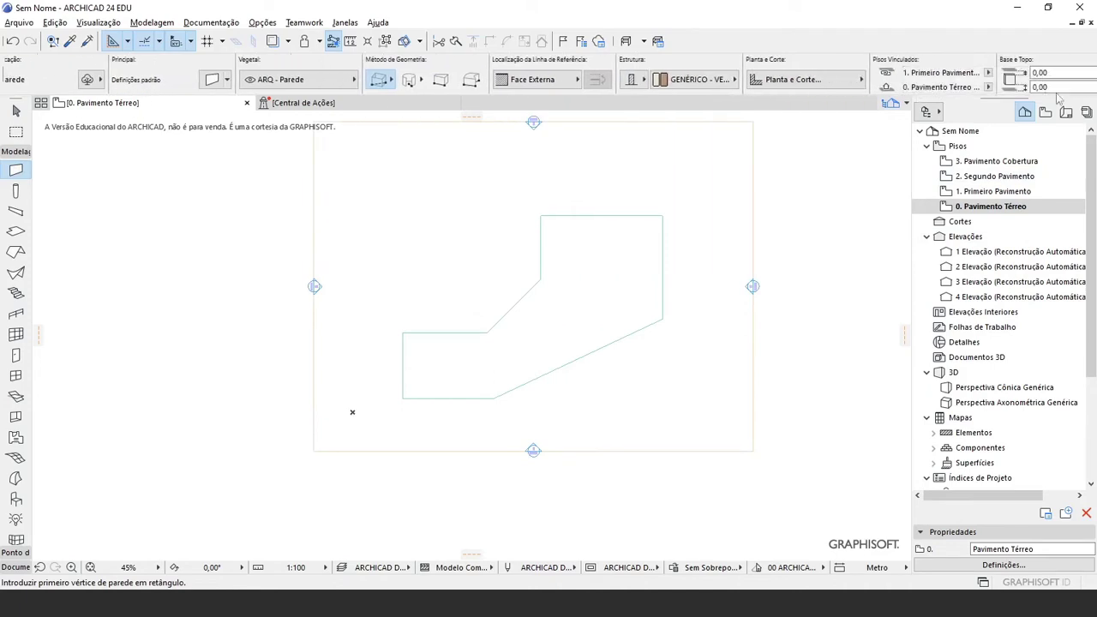
scroll(729, 77, "down", 5)
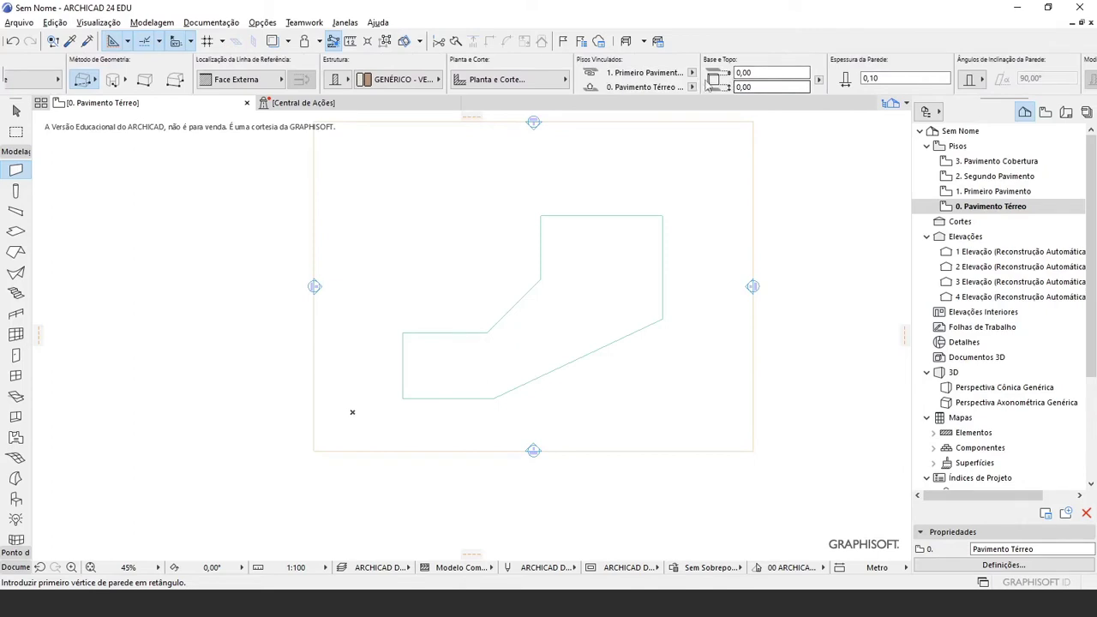
left_click(818, 79)
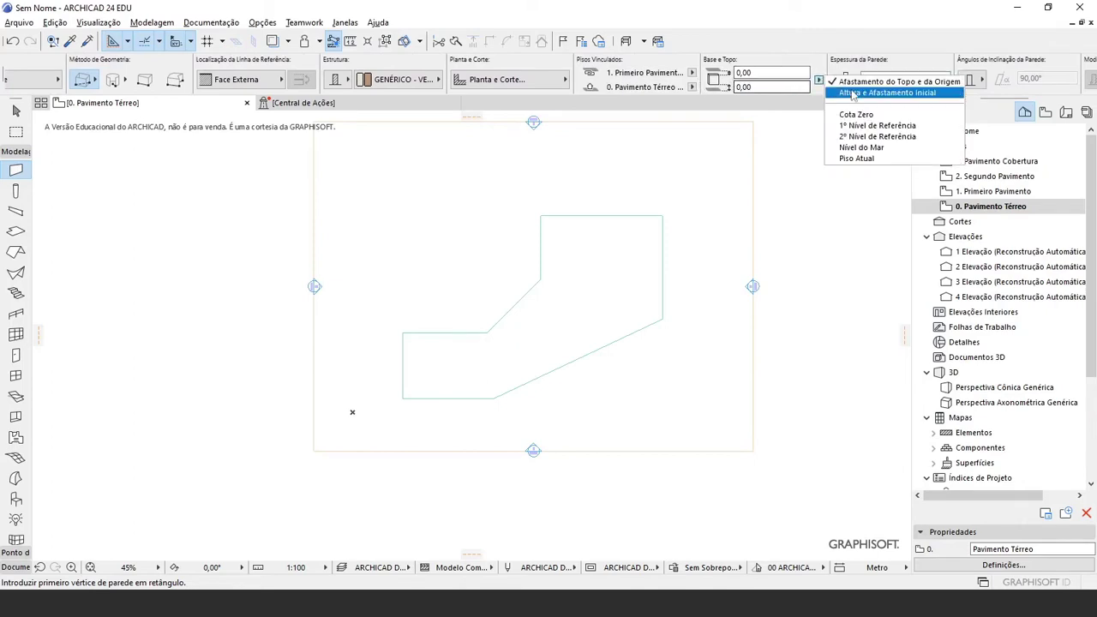
left_click(856, 93)
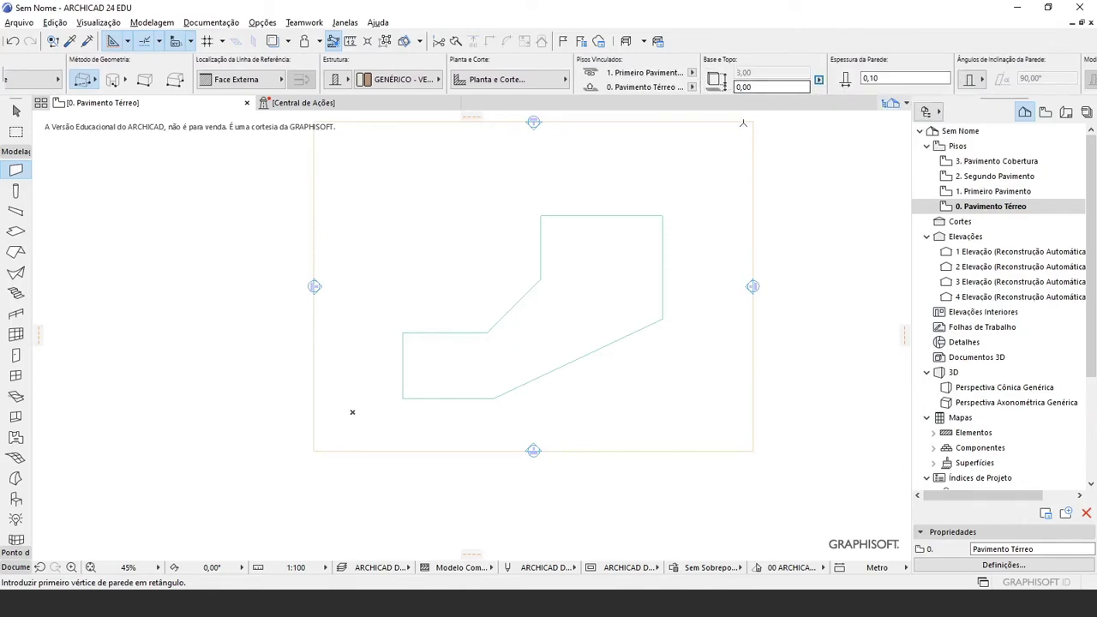
Generate walls along the slab's entire perimeter with the Magic Wand
scroll(549, 330, "up", 4)
scroll(549, 330, "up", 1)
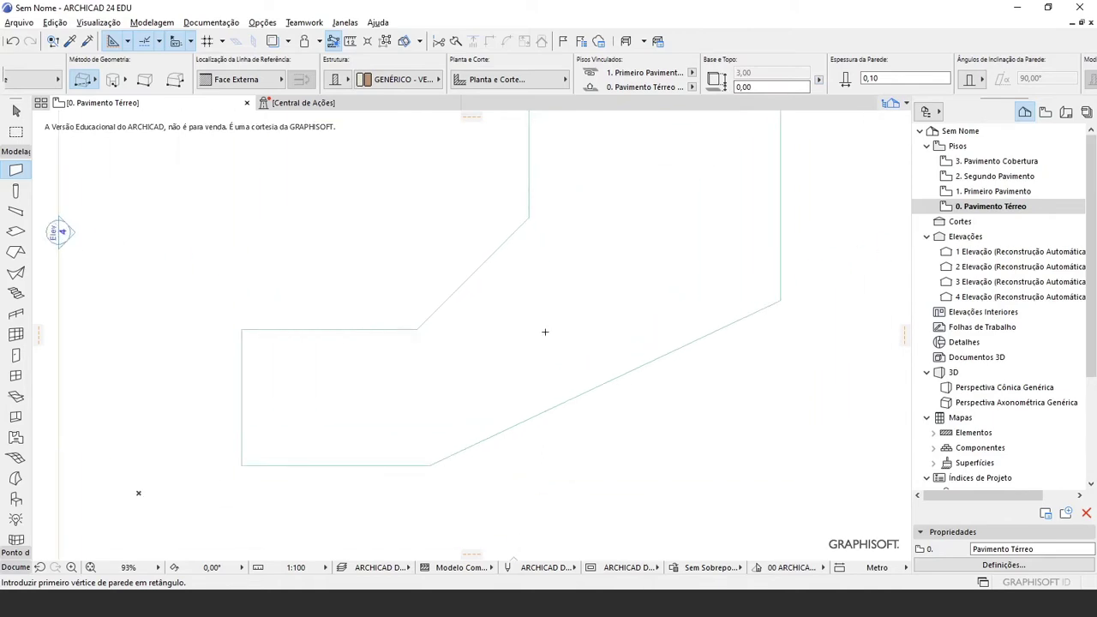
scroll(502, 391, "down", 2)
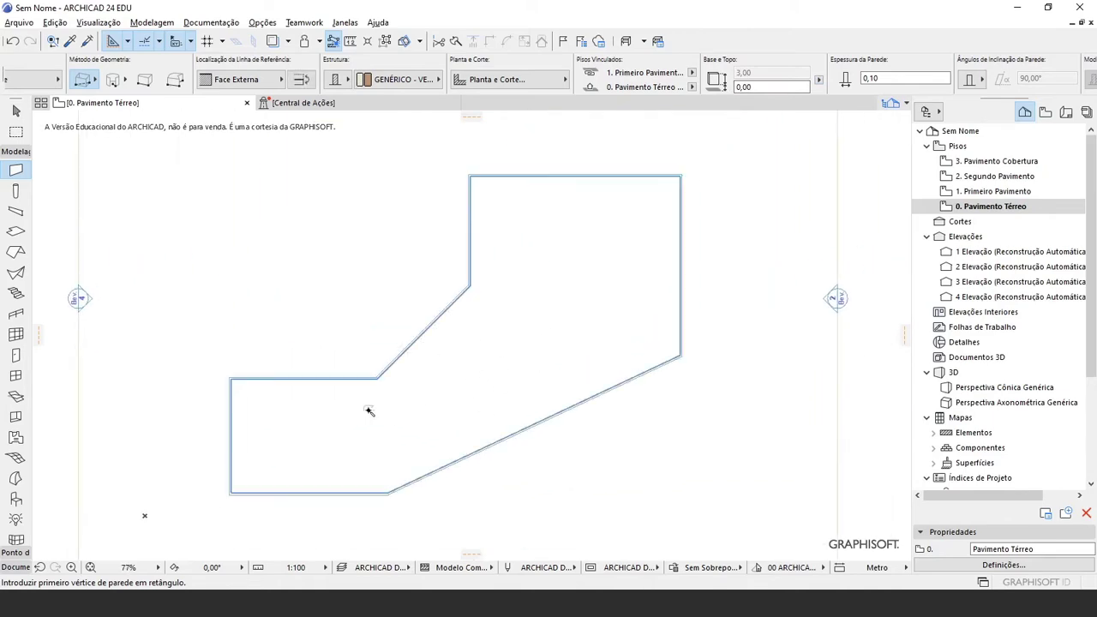
scroll(363, 426, "up", 1)
middle_click_drag(455, 400, 423, 409)
key("space")
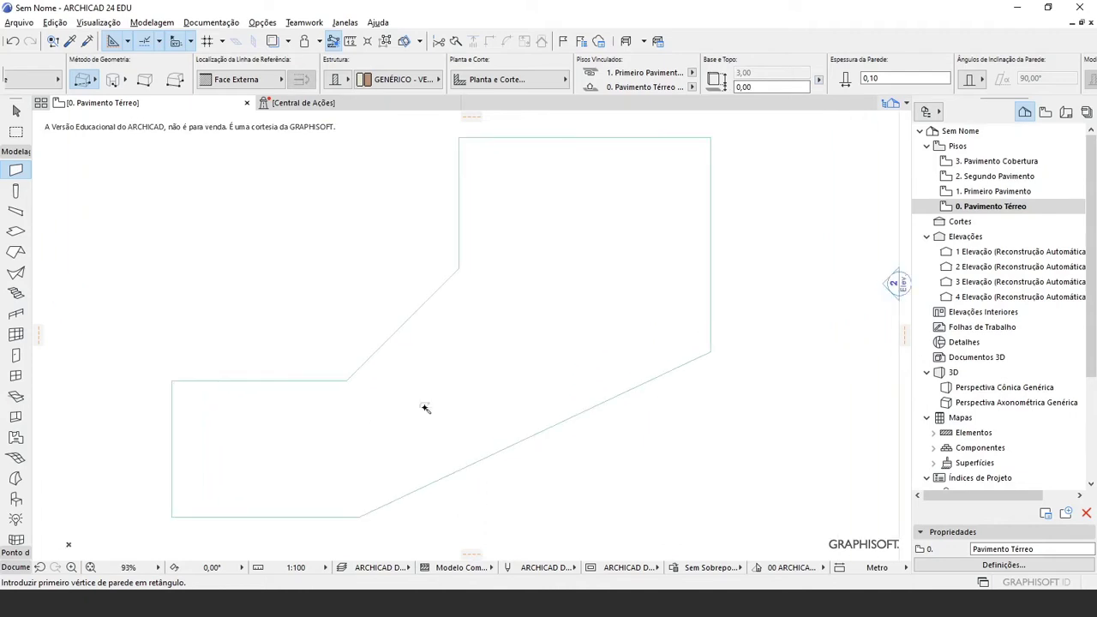
left_click(425, 408)
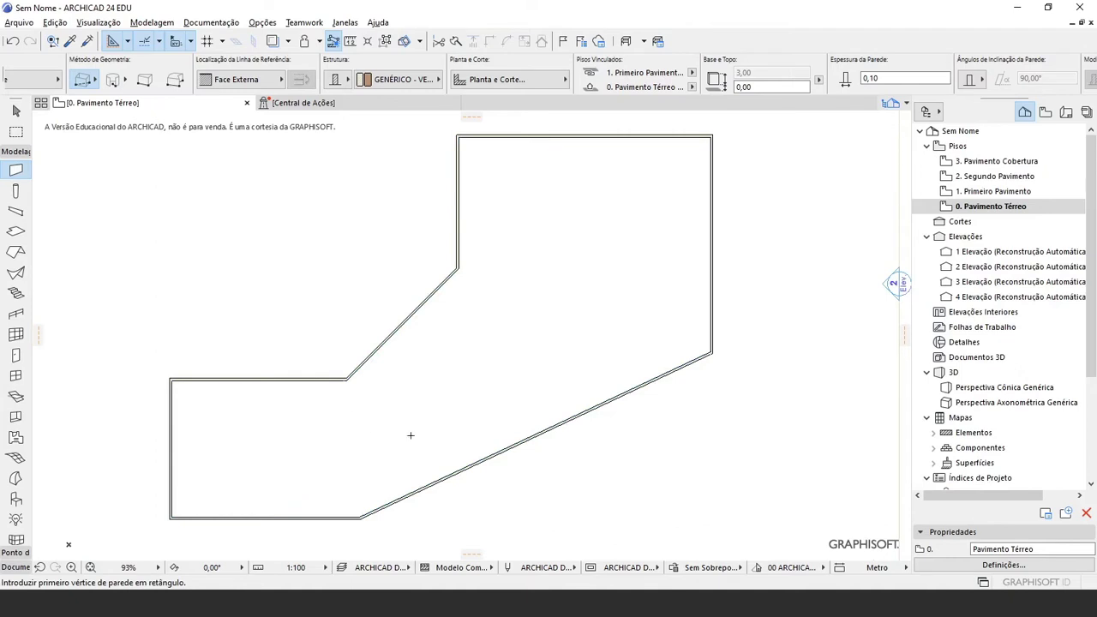
key("Escape")
Examine the slab and its perimeter walls from above in the 3D perspective view
key("F3")
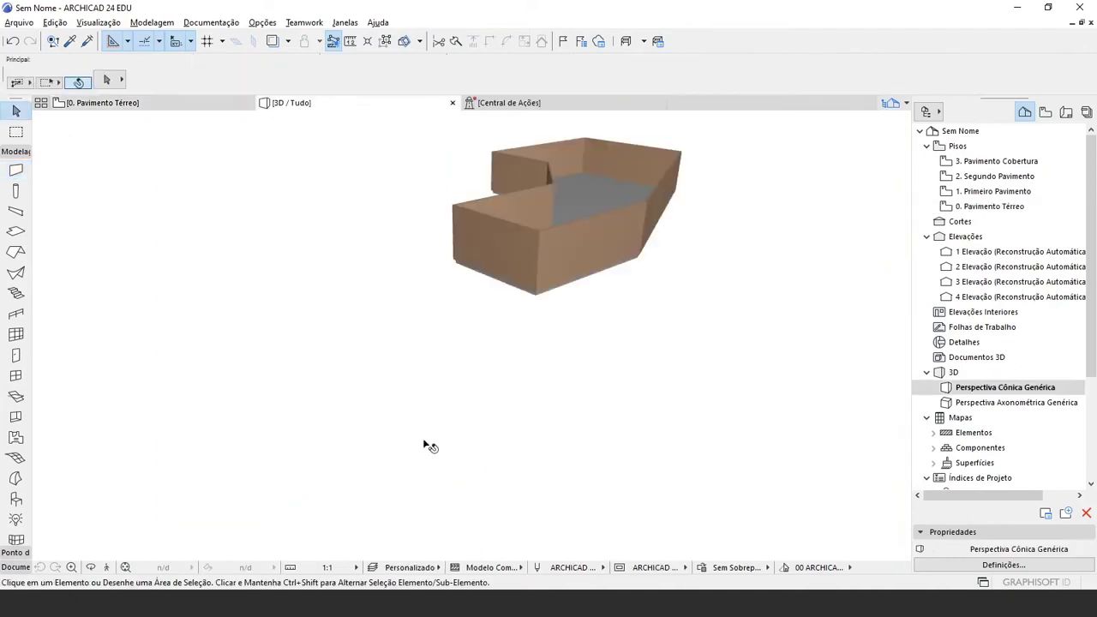
scroll(423, 438, "down", 1)
scroll(609, 175, "up", 5)
middle_click_drag(603, 220, 514, 407, "shift")
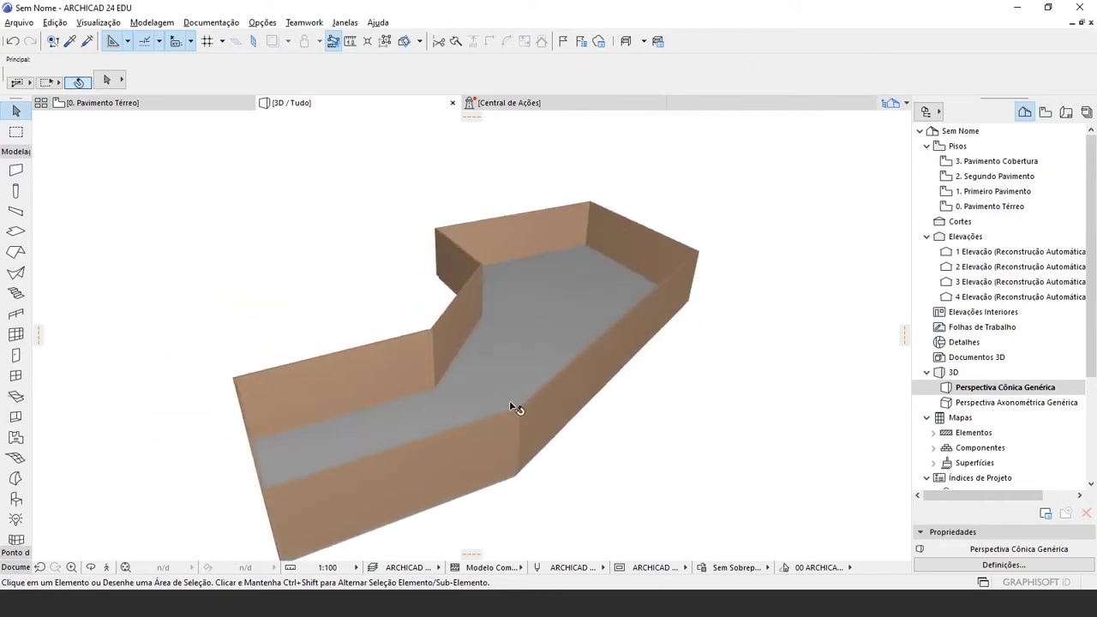
Open the 1. Primeiro Pavimento floor plan and show the ground floor beneath it as a trace reference
key("F2")
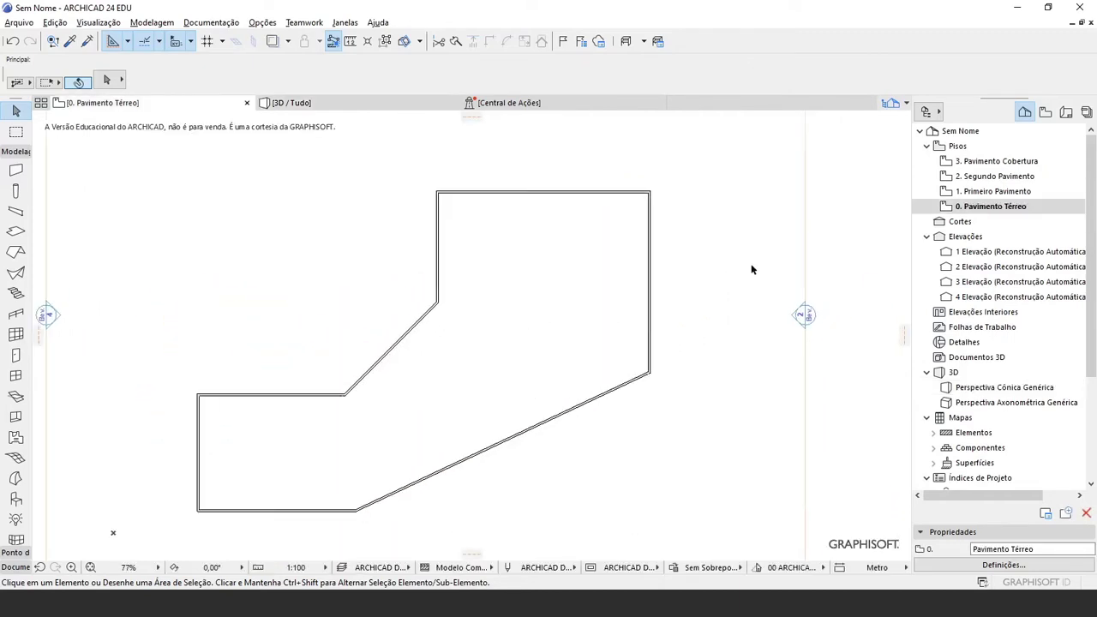
double_click(992, 193)
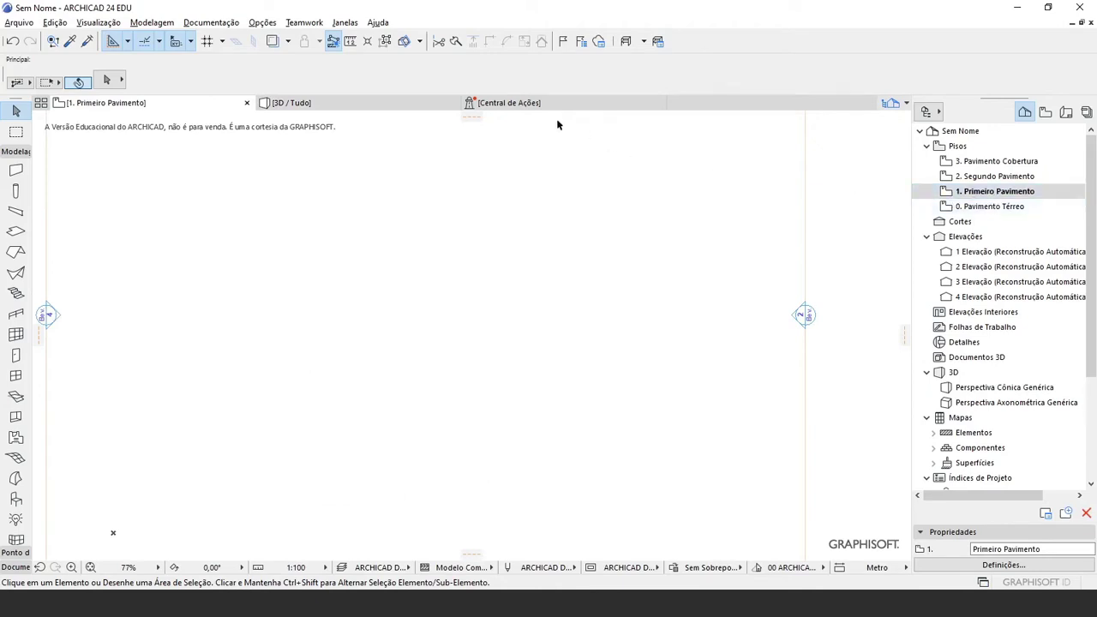
left_click(272, 41)
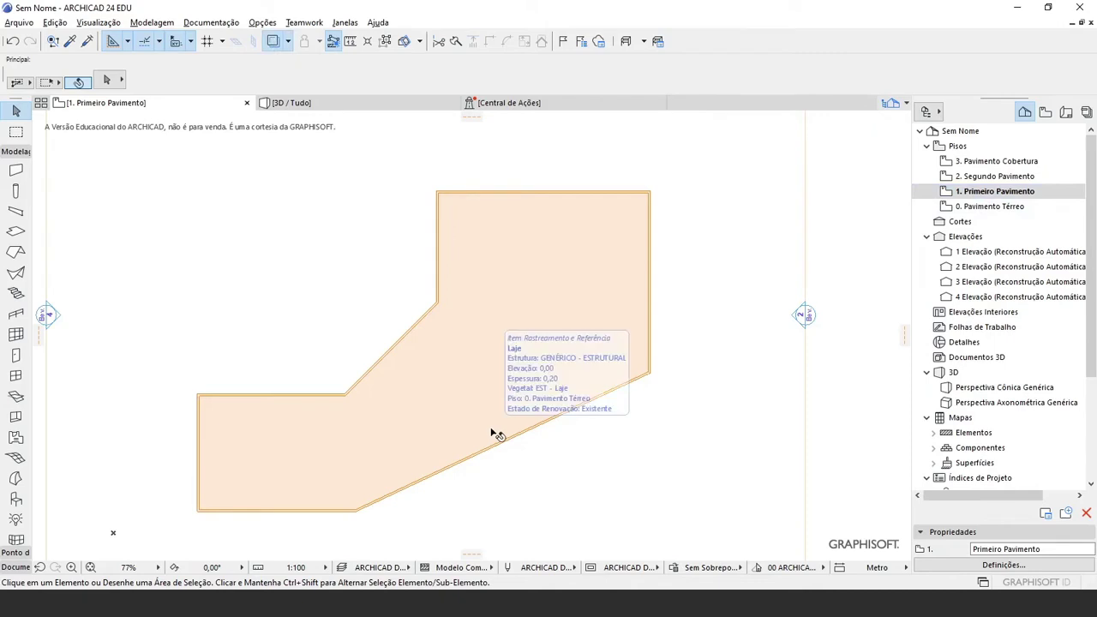
Create a multi-plane roof over the traced building outline with the Magic Wand, using the Cobertura, Telha Simples composite
left_click(16, 253)
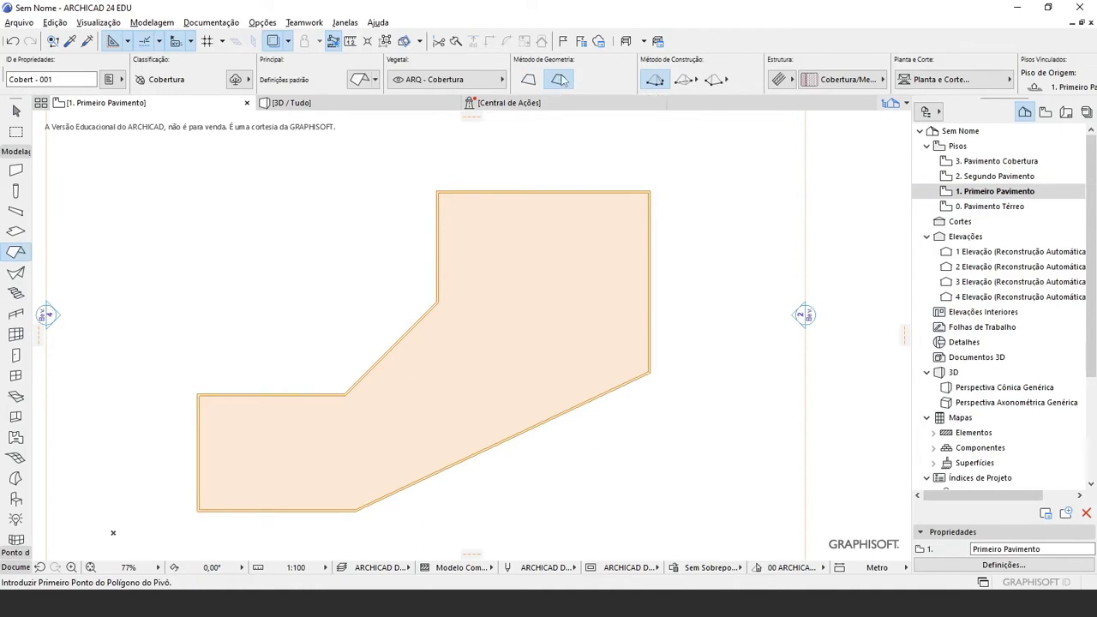
scroll(562, 79, "down", 10)
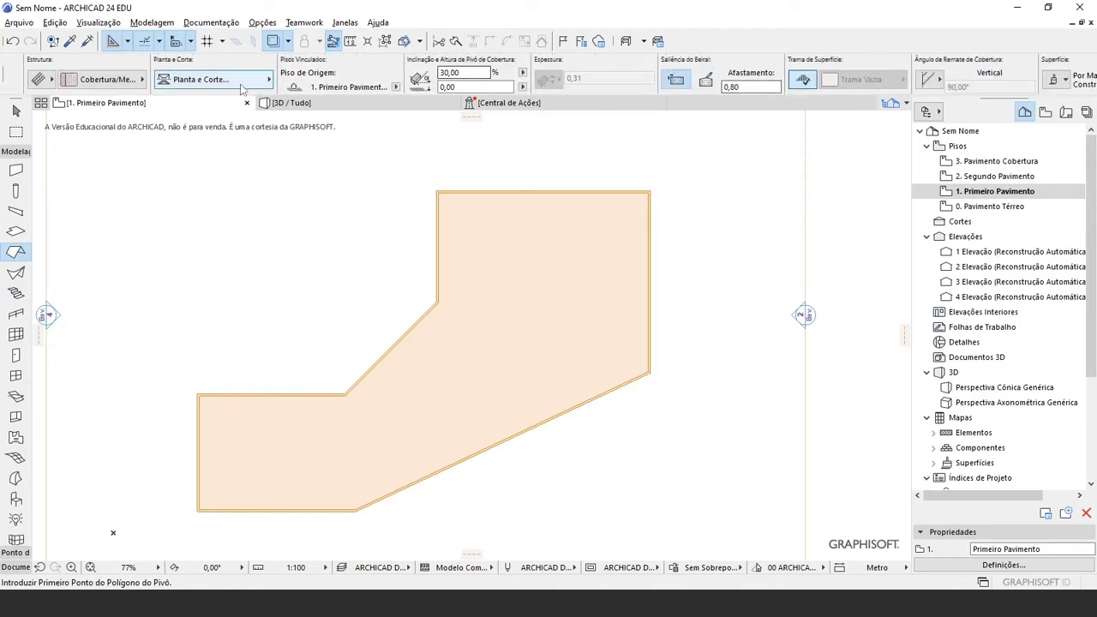
scroll(301, 77, "up", 5)
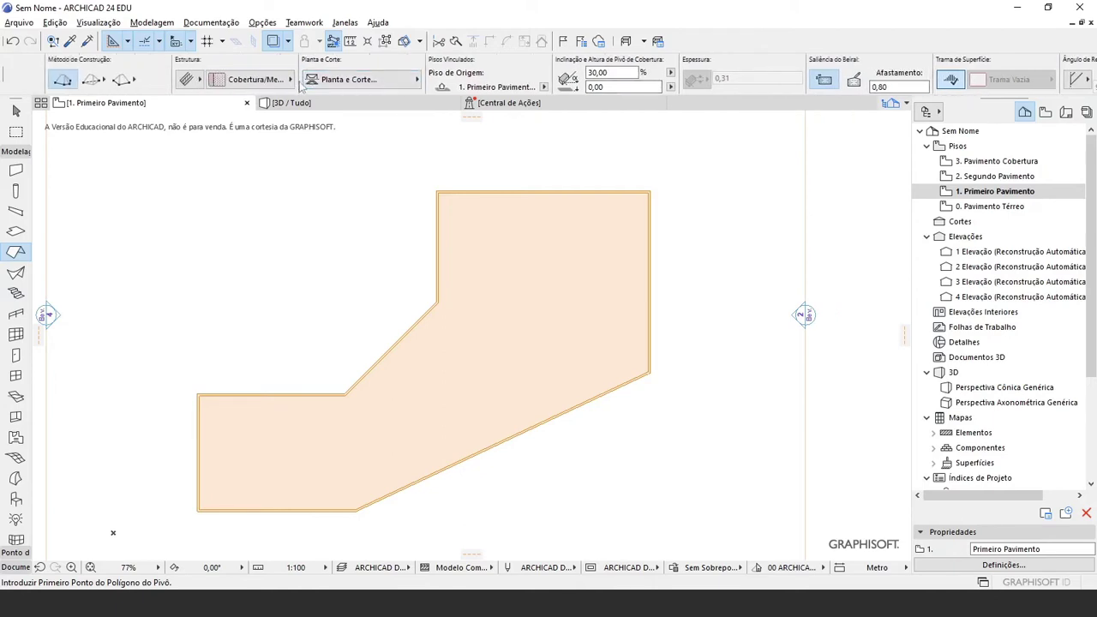
left_click(246, 80)
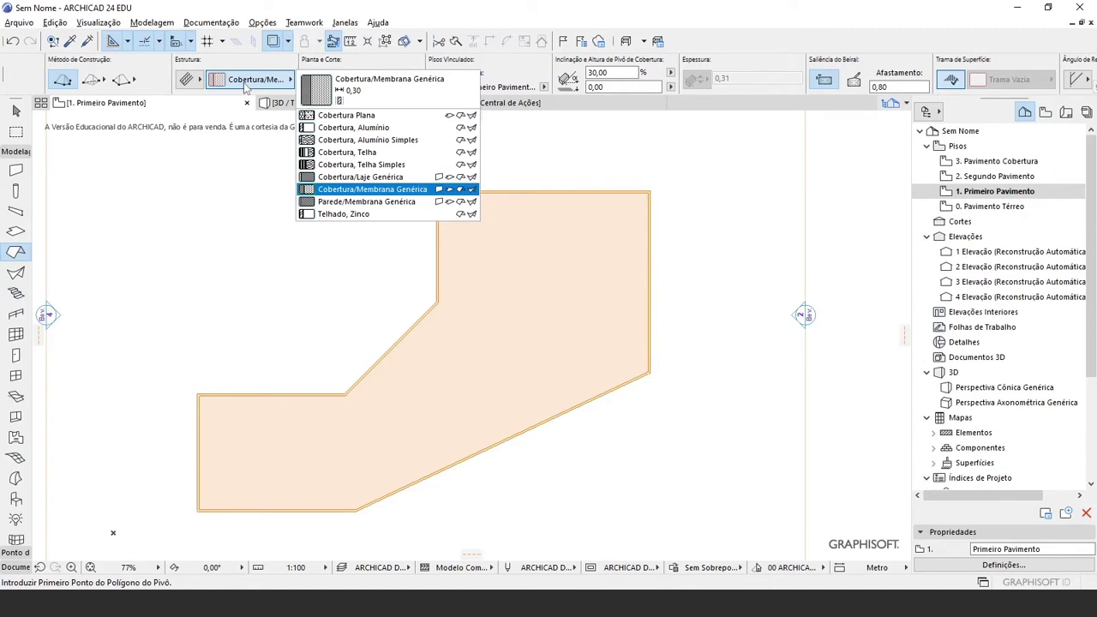
left_click(359, 165)
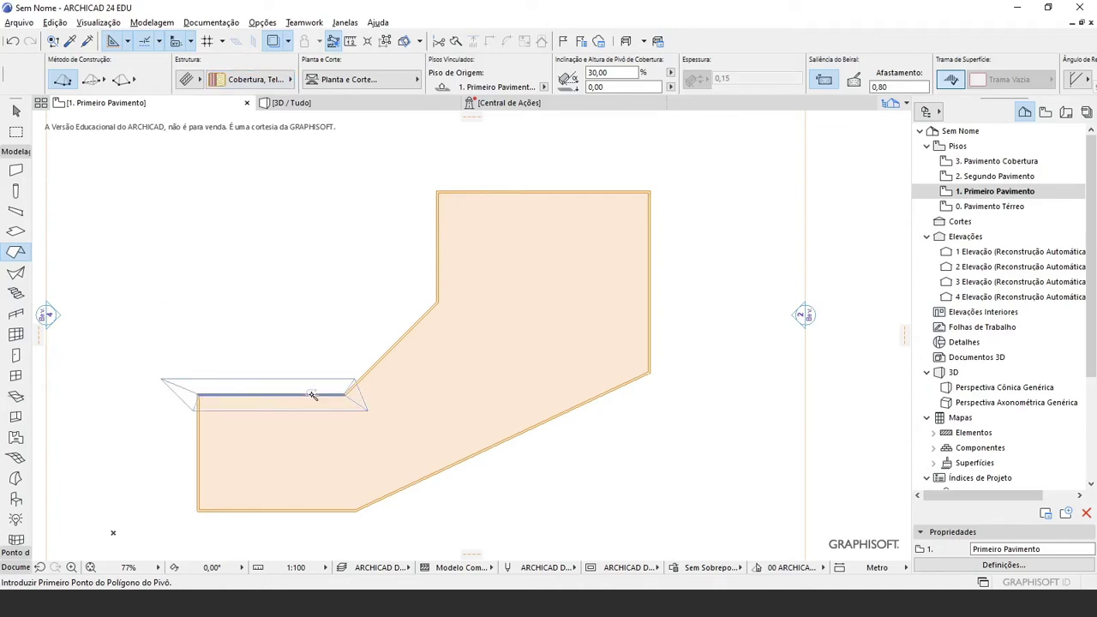
left_click(321, 439)
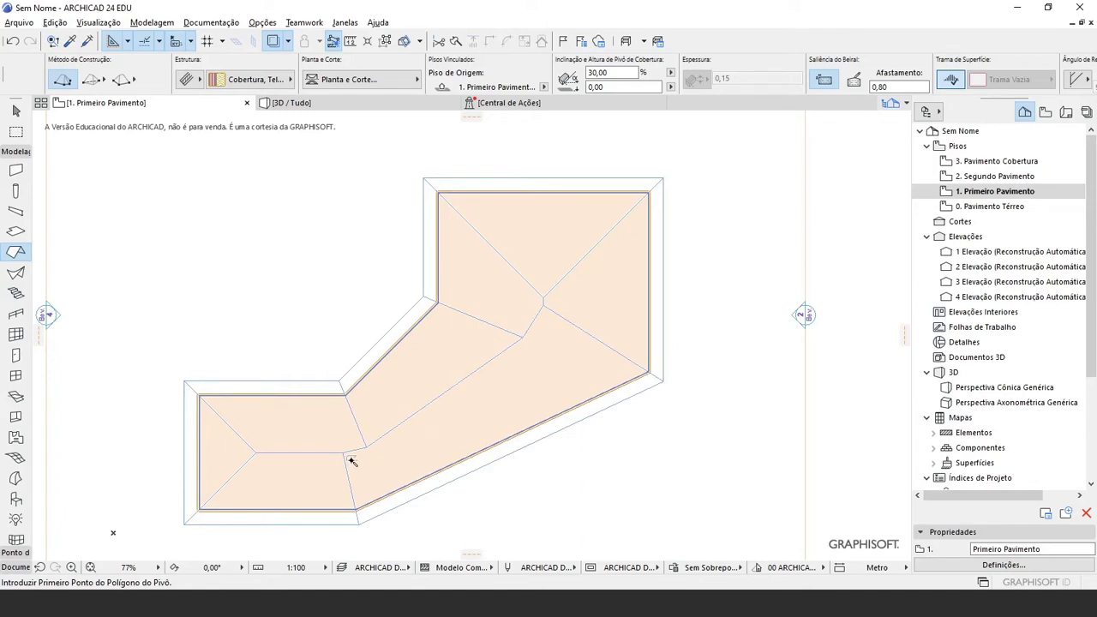
left_click(16, 111)
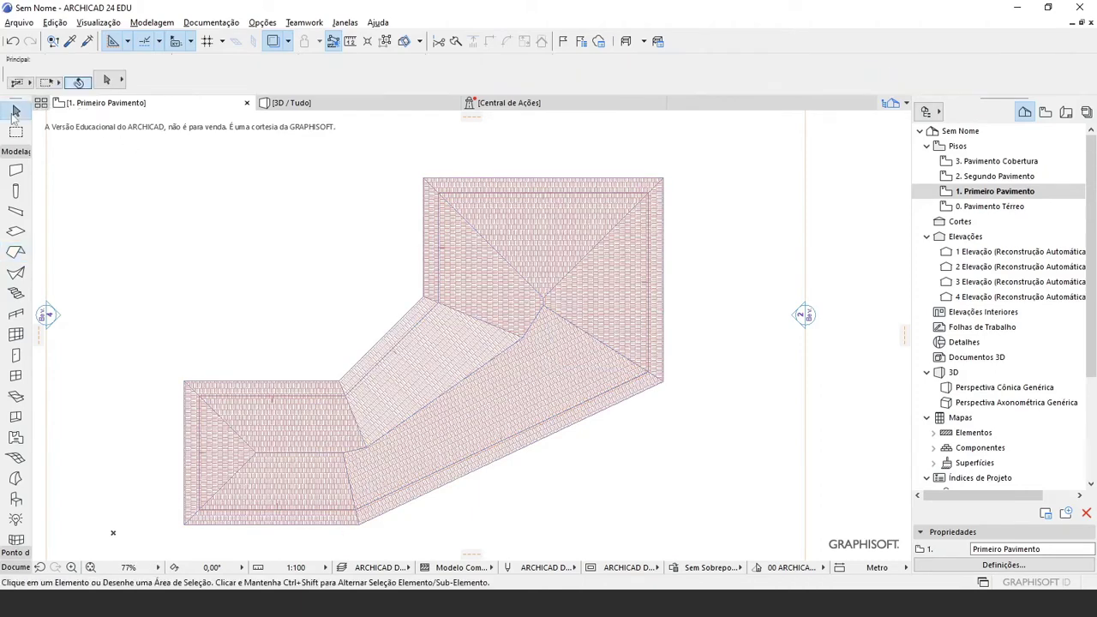
Examine the tiled roof's slopes, ridges and eaves over the walls in the plan and the 3D perspective view
scroll(357, 442, "up", 1)
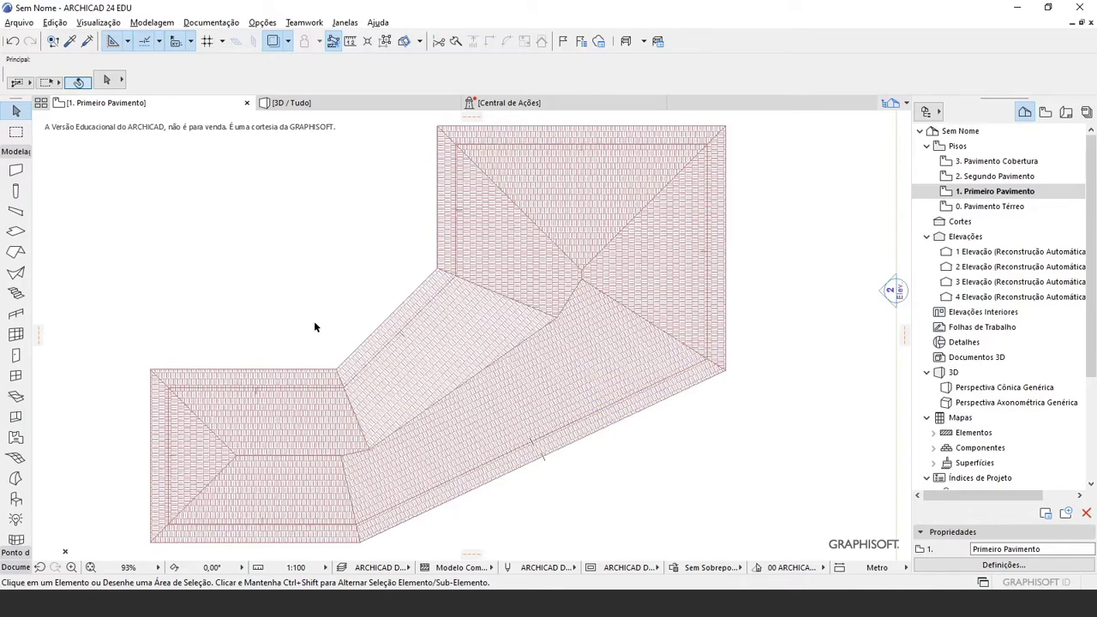
key("F3")
middle_click_drag(315, 360, 347, 340, "shift")
scroll(297, 435, "up", 4)
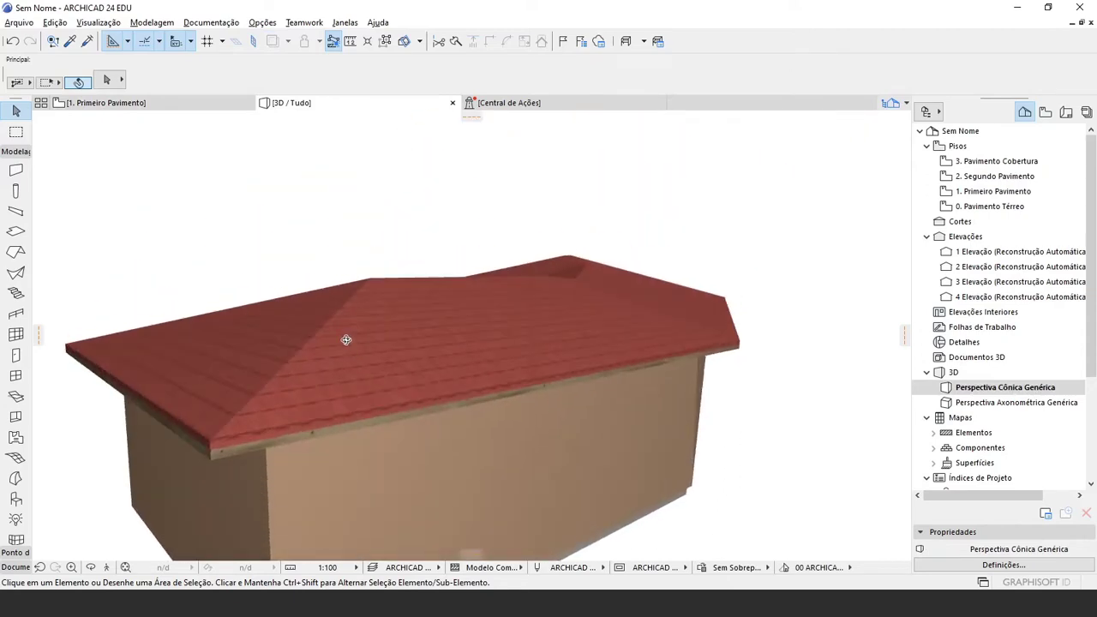
left_click(318, 409)
left_click(256, 241)
scroll(383, 296, "down", 2)
middle_click_drag(381, 300, 351, 343, "shift")
scroll(275, 449, "up", 2)
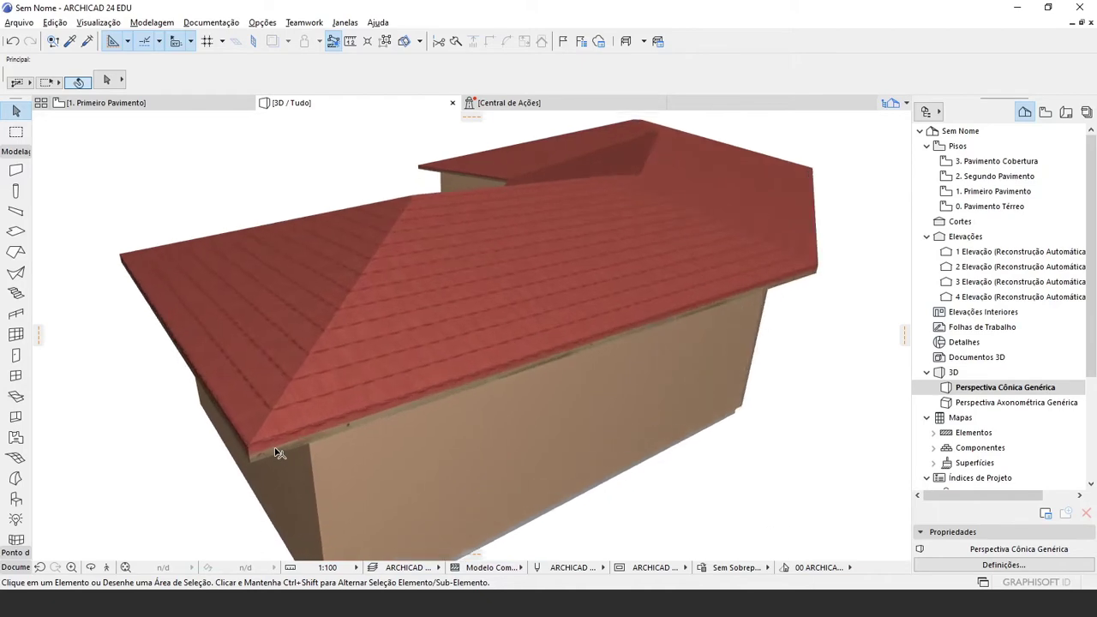
Check the composite structures offered for the multi-plane roof, keeping Cobertura, Telha Simples
scroll(275, 449, "up", 1)
middle_click_drag(275, 449, 370, 280, "shift")
scroll(260, 360, "up", 2)
left_click(293, 310)
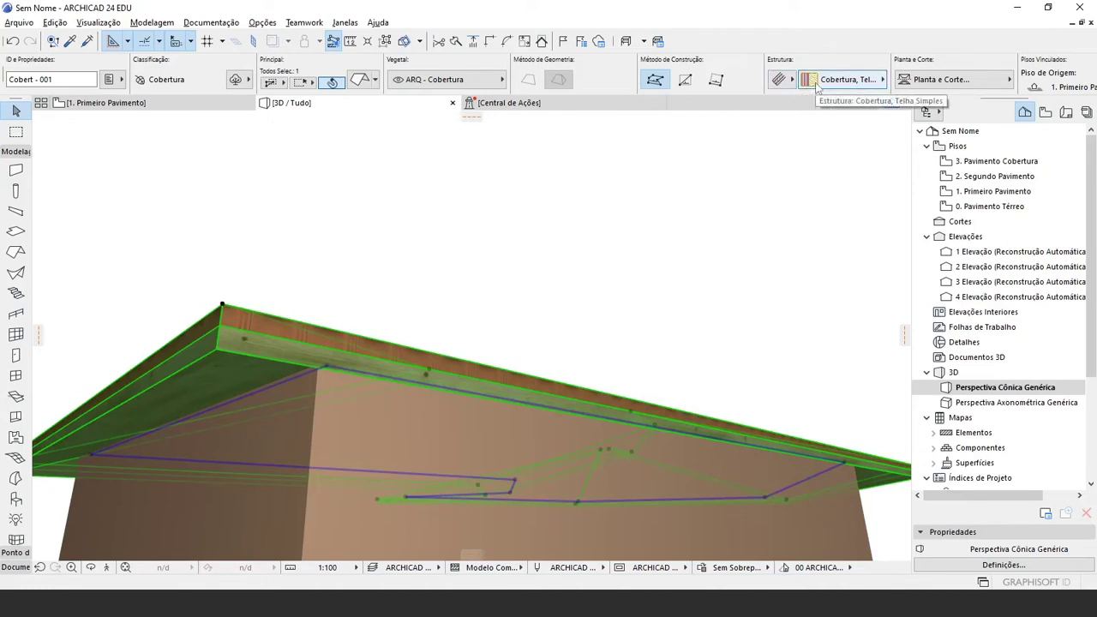
left_click(816, 86)
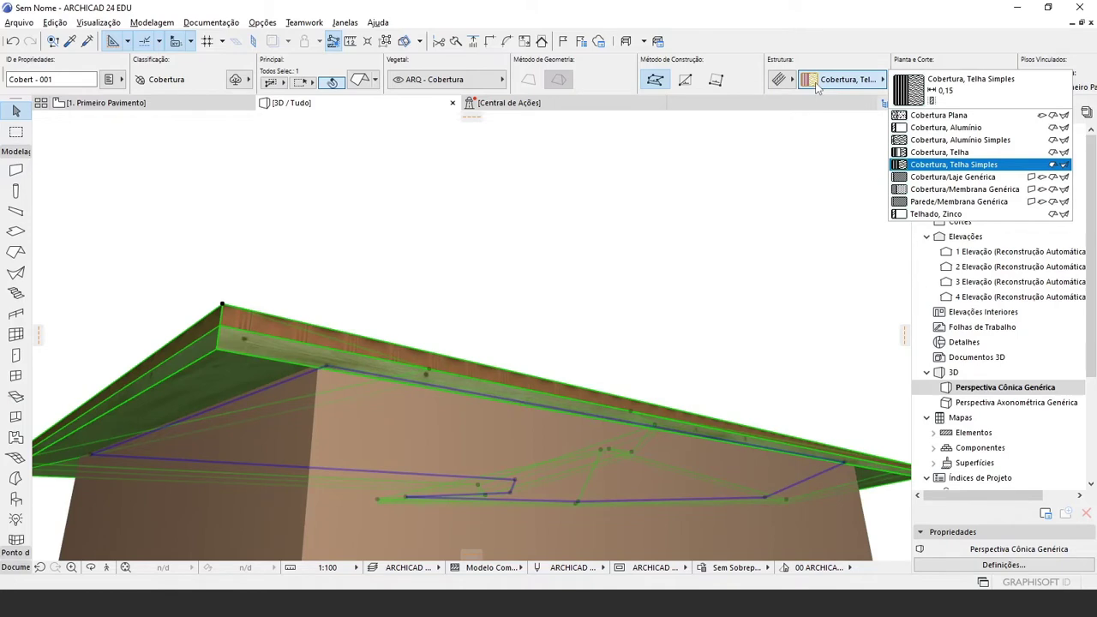
left_click(486, 239)
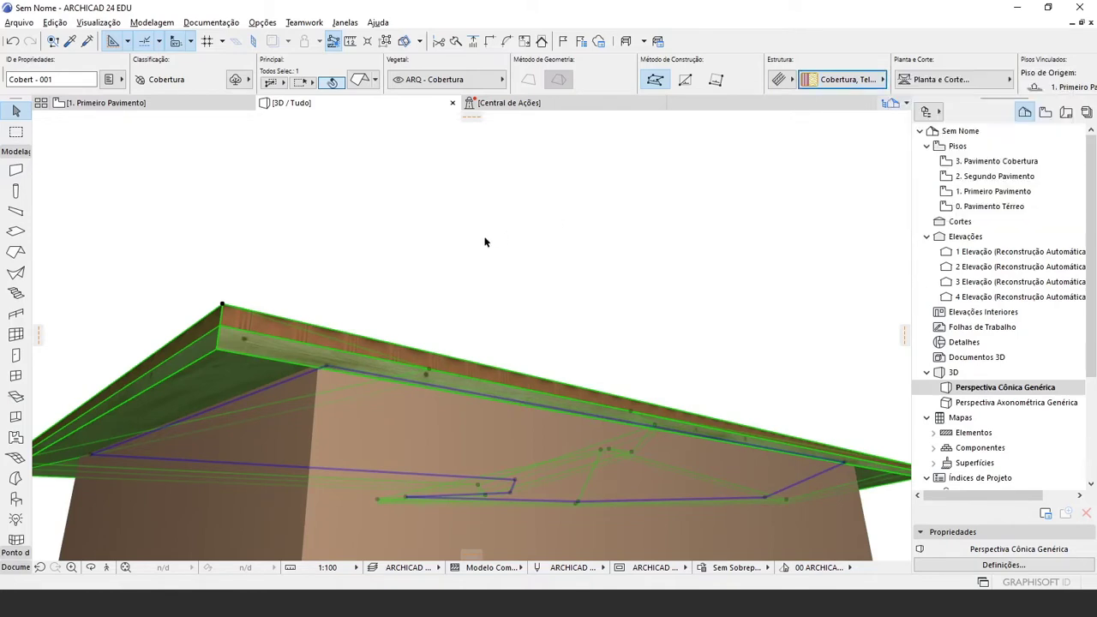
left_click(366, 297)
Examine the layers at the roof's eave edge and the underside of the overhang at the building corner
middle_click_drag(366, 297, 352, 352)
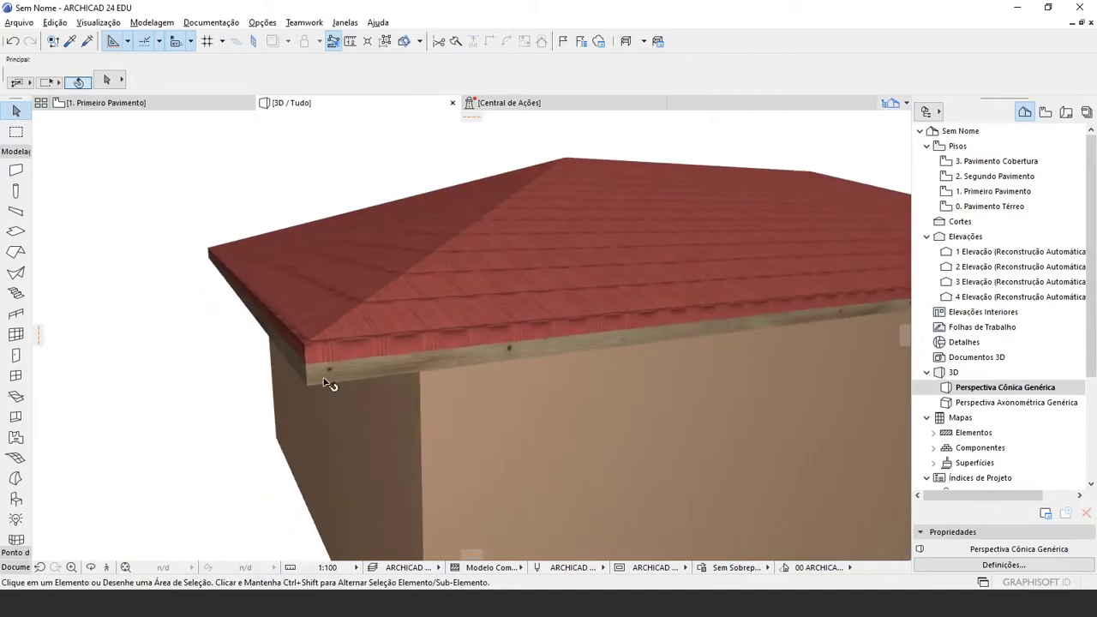
scroll(334, 383, "up", 3)
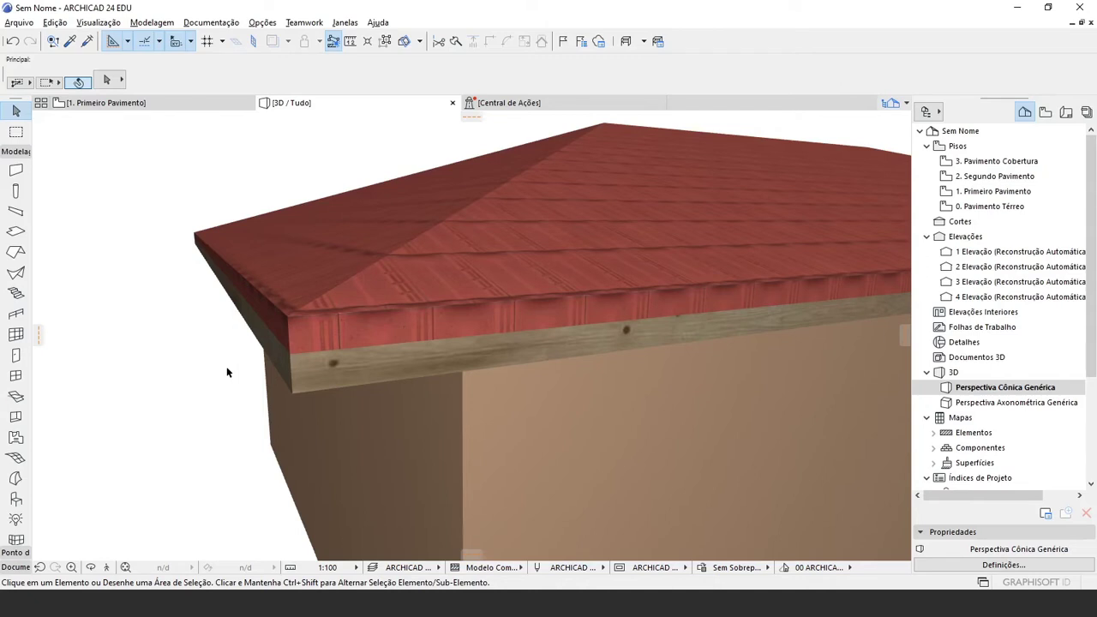
left_click(291, 372)
middle_click_drag(379, 344, 426, 306, "shift")
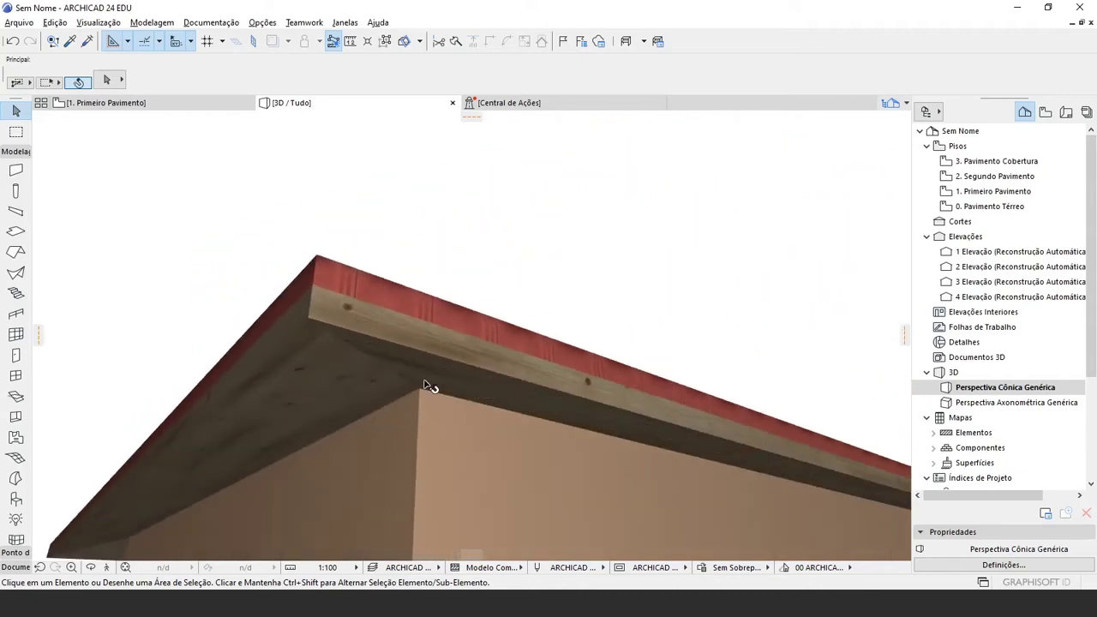
middle_click_drag(426, 386, 423, 361, "shift")
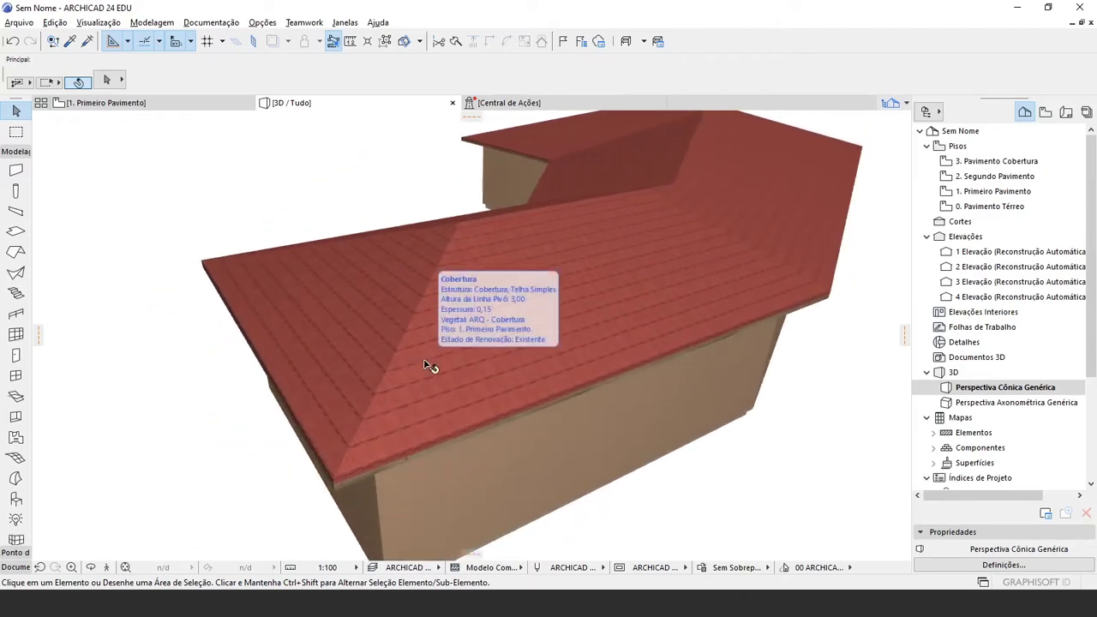
middle_click_drag(426, 402, 451, 347, "shift")
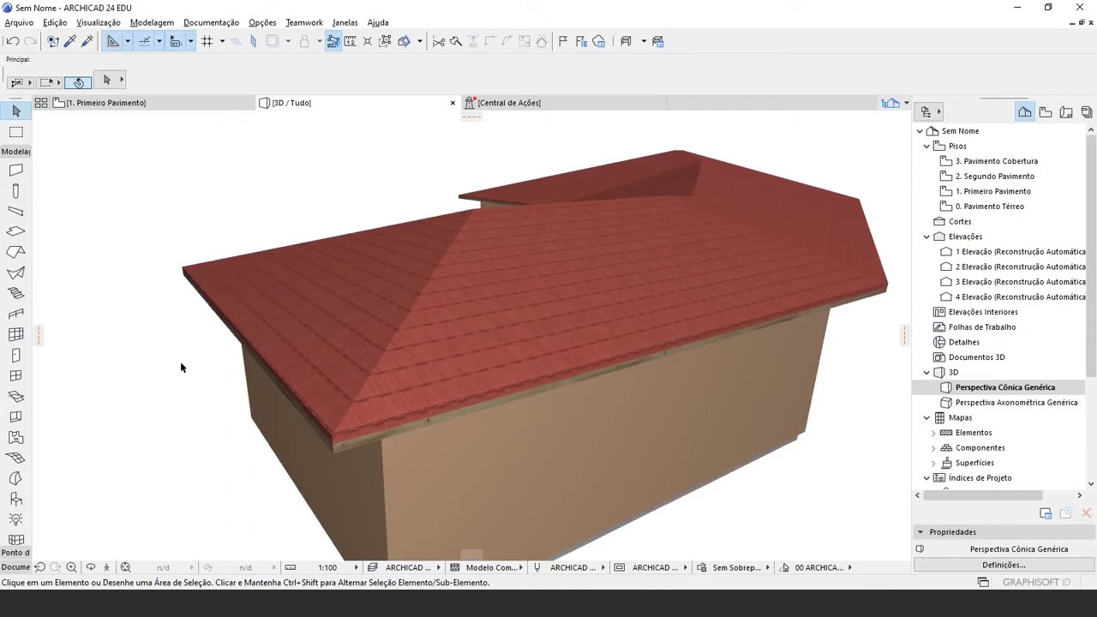
middle_click_drag(337, 360, 394, 371, "shift")
Isolate the multi-plane roof so that the 3D view shows it without the walls and slab
left_click(421, 358)
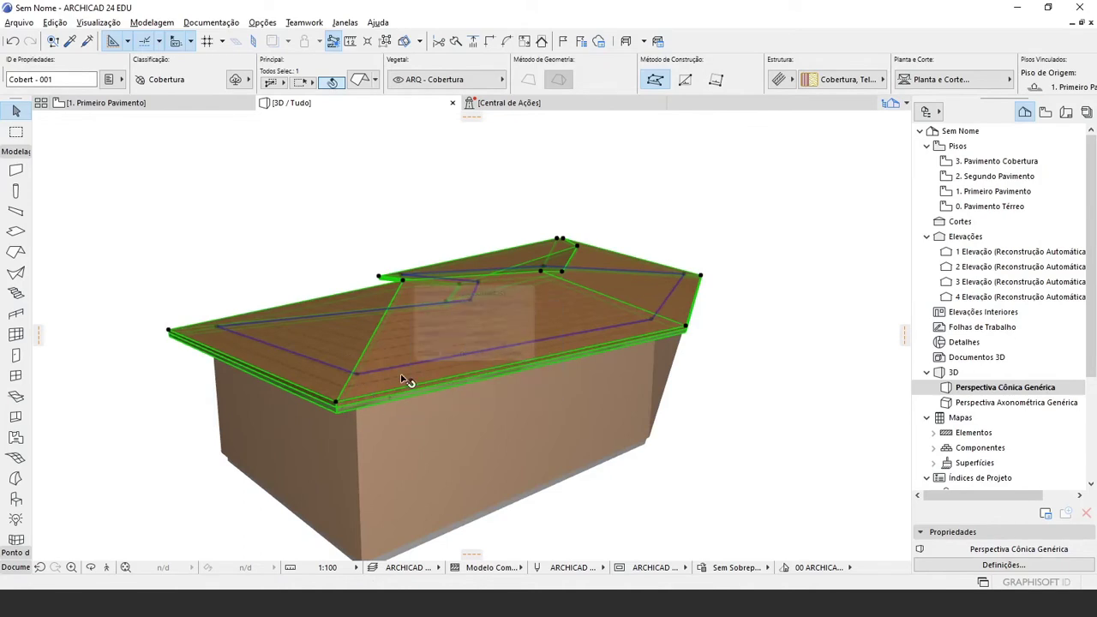
key("F5")
middle_click_drag(406, 383, 402, 352, "shift")
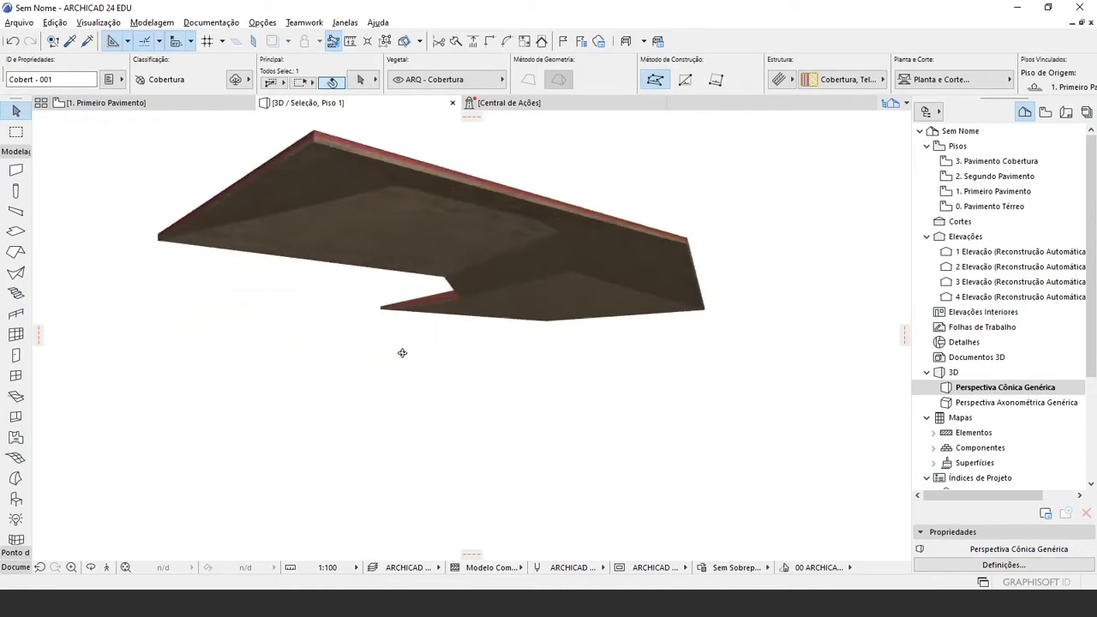
Examine the isolated roof's underside, hips, valleys and eaves from below and above
scroll(473, 247, "up", 5)
middle_click_drag(472, 245, 478, 300, "shift")
left_click(327, 360)
middle_click_drag(350, 329, 478, 290, "shift")
scroll(360, 382, "up", 2)
scroll(443, 338, "down", 3)
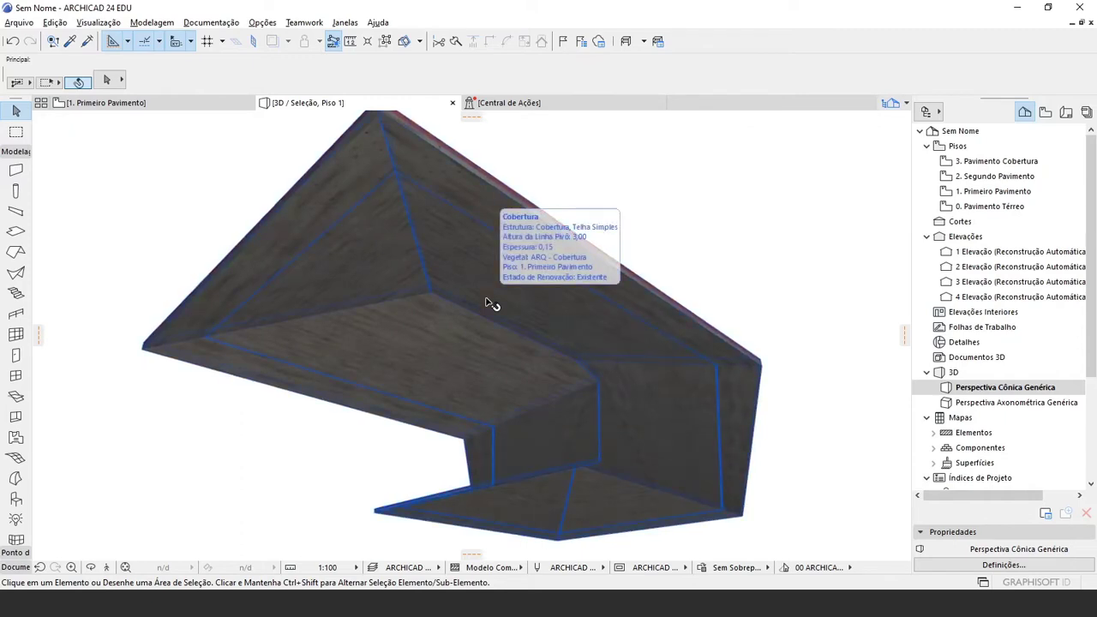
middle_click_drag(490, 303, 425, 283, "shift")
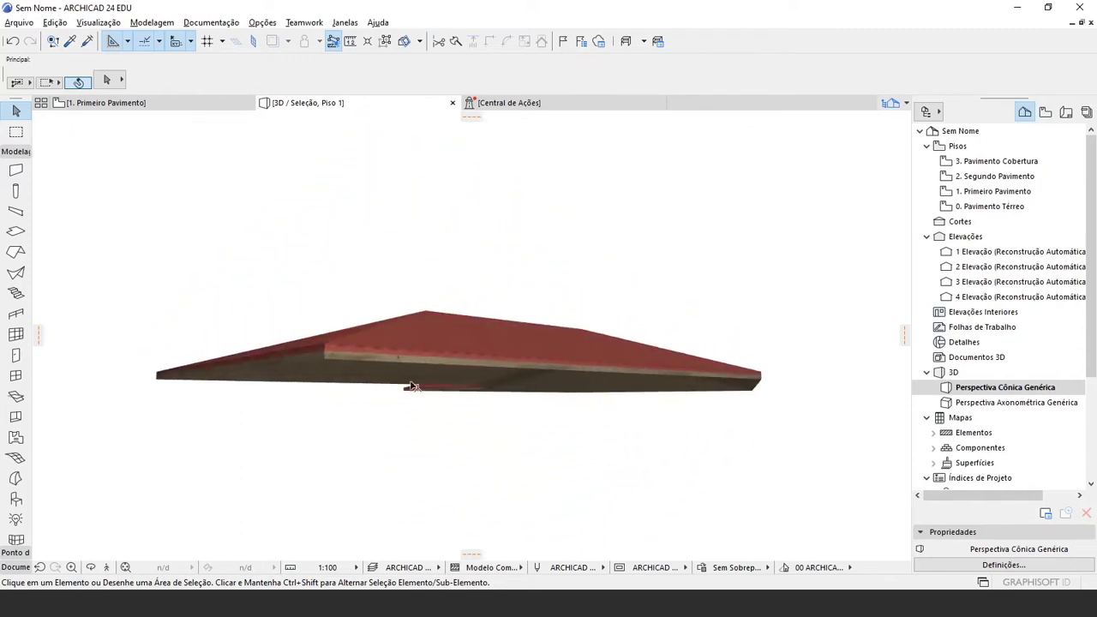
scroll(411, 386, "up", 2)
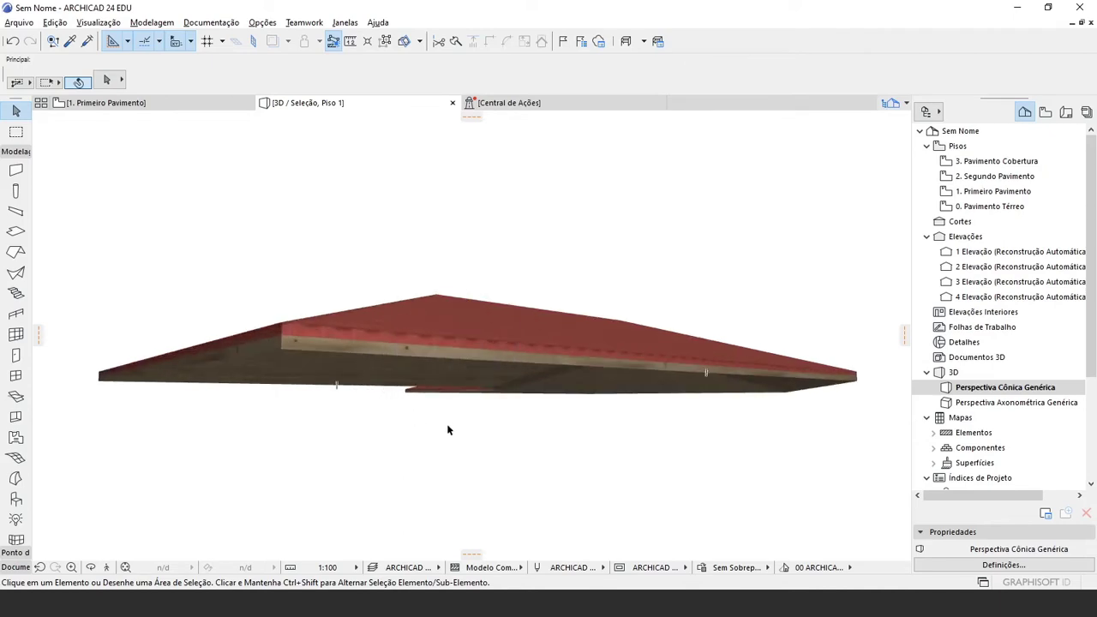
middle_click_drag(447, 429, 560, 394, "shift")
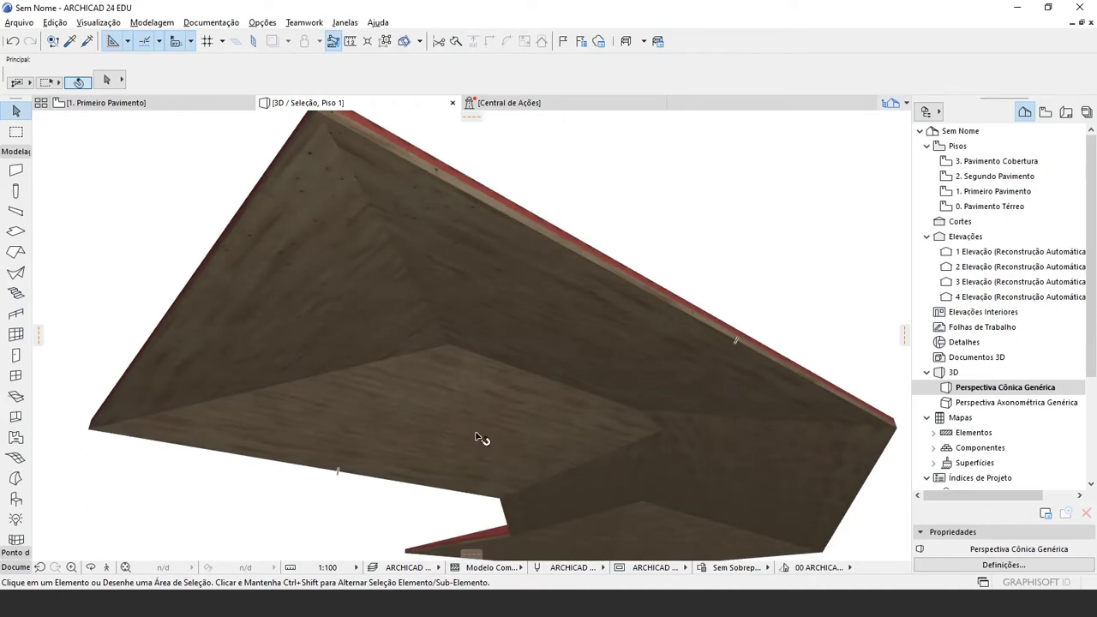
middle_click_drag(478, 437, 472, 396, "shift")
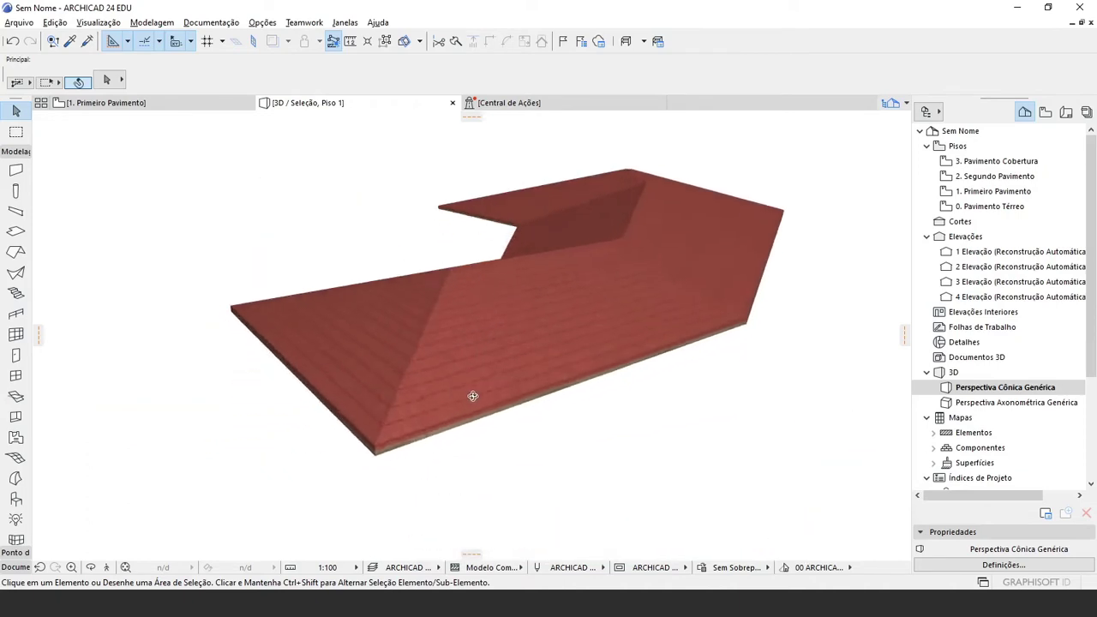
Check which RoofMaker commands are available for the isolated roof in the 3D view
left_click(497, 308)
middle_click_drag(497, 306, 448, 313, "shift")
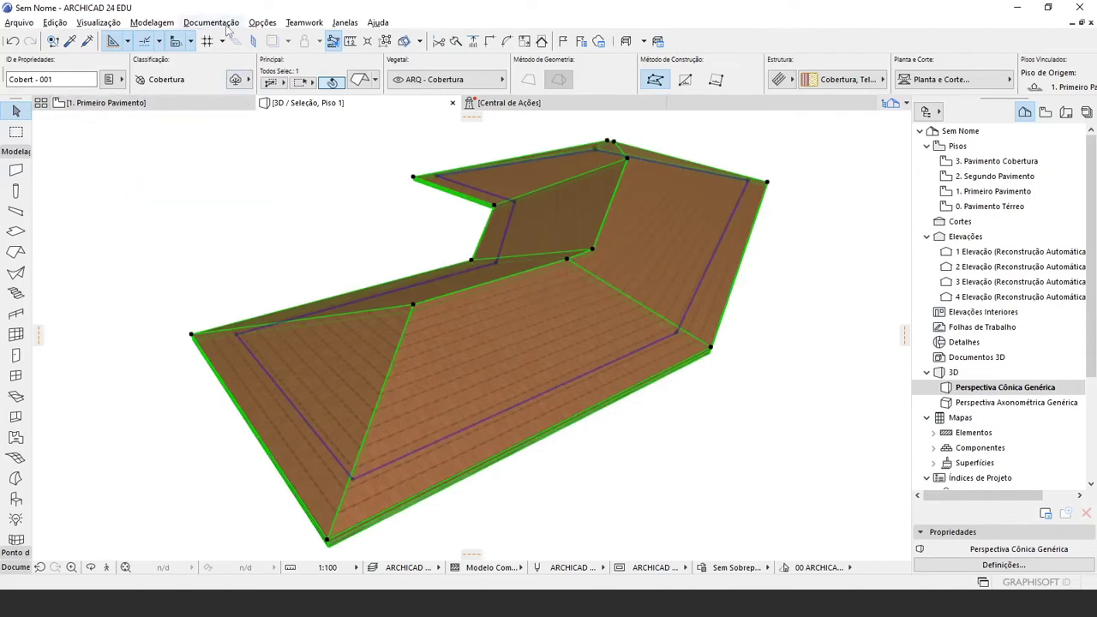
left_click(152, 23)
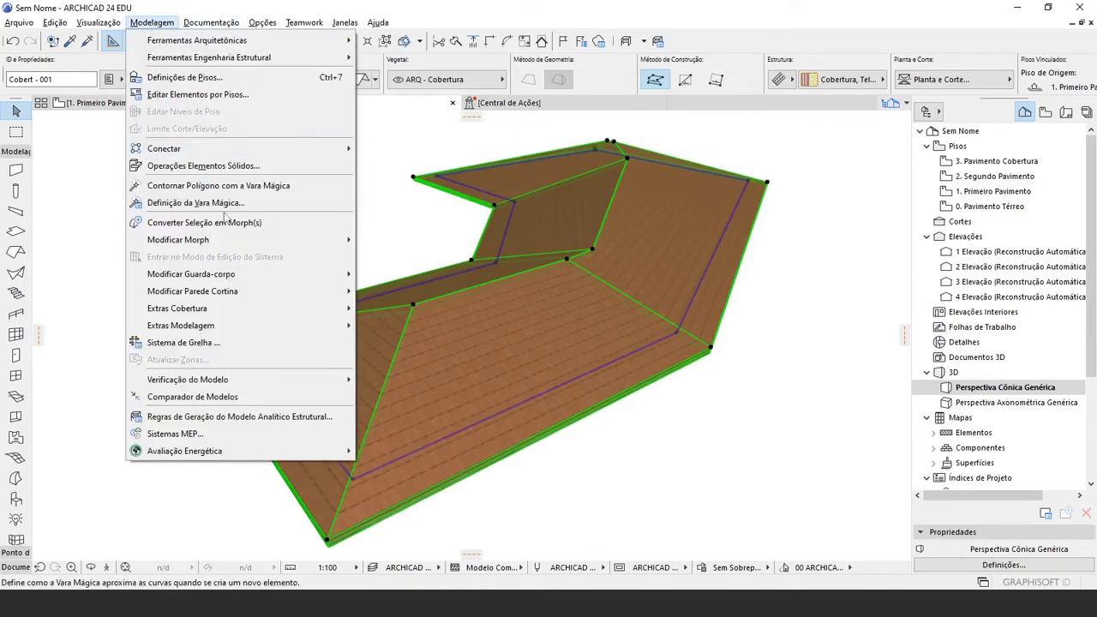
mouse_move(232, 314)
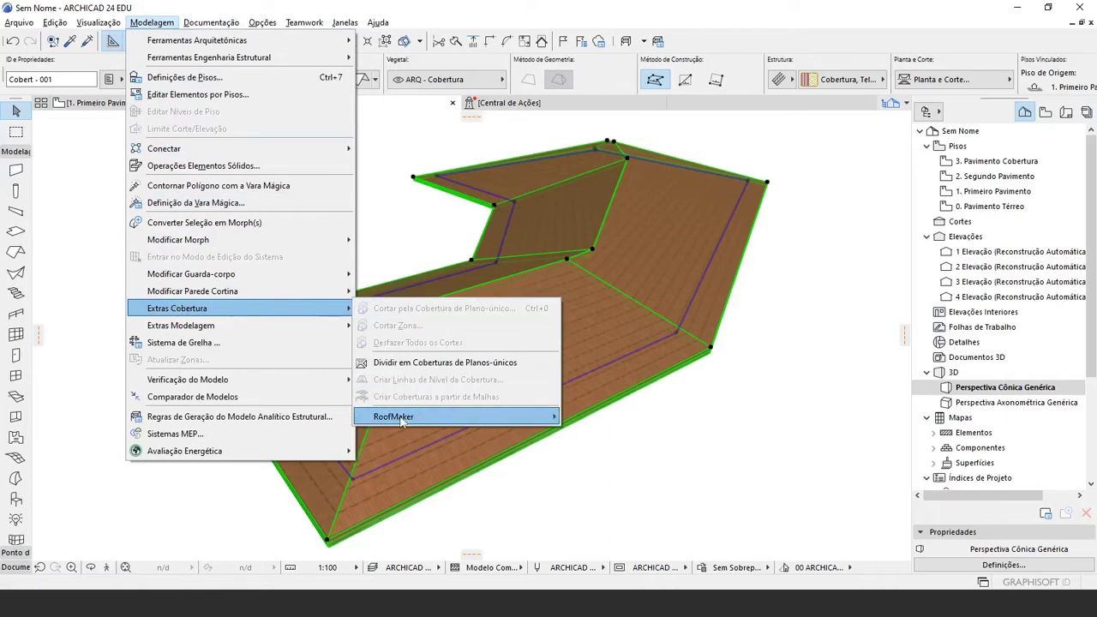
mouse_move(402, 420)
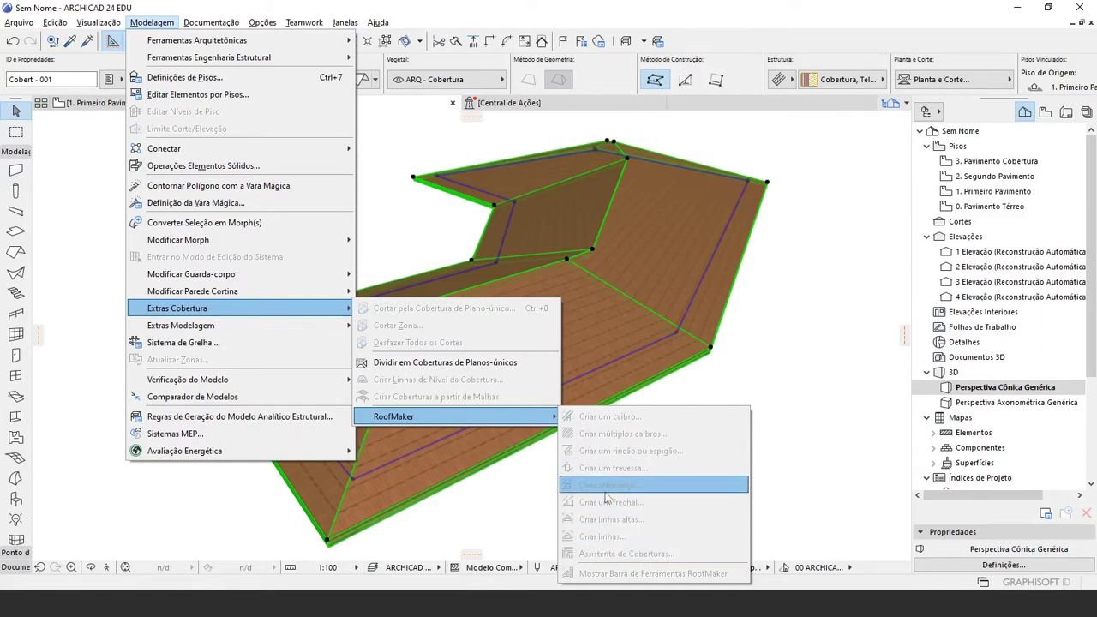
left_click(745, 380)
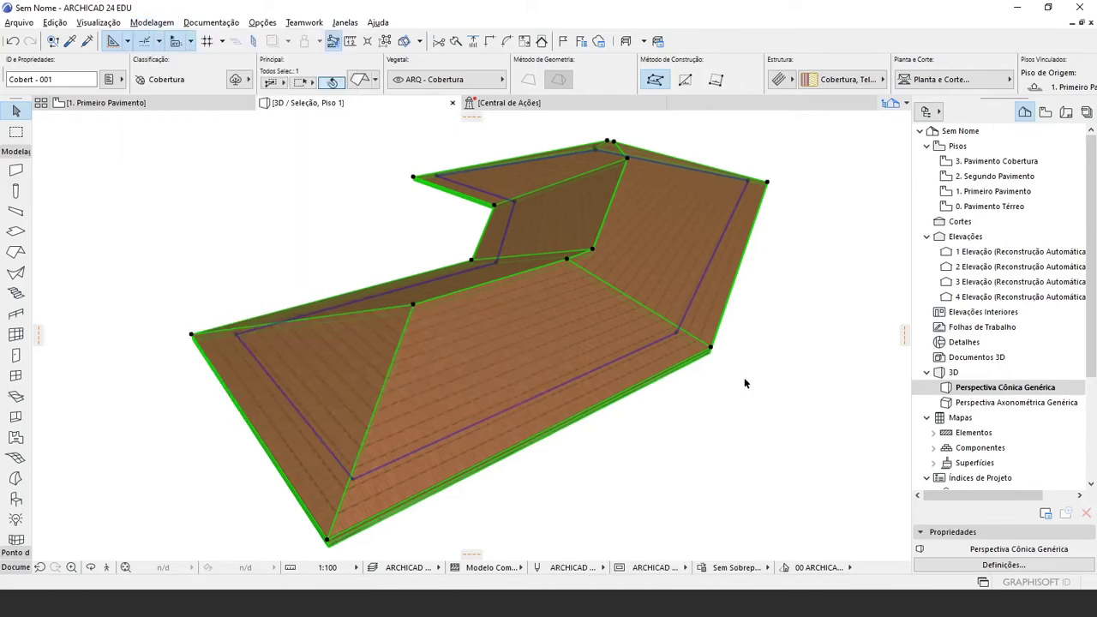
Start the RoofMaker Assistente de Coberturas on the multi-plane roof in the 1. Primeiro Pavimento floor plan
key("F2")
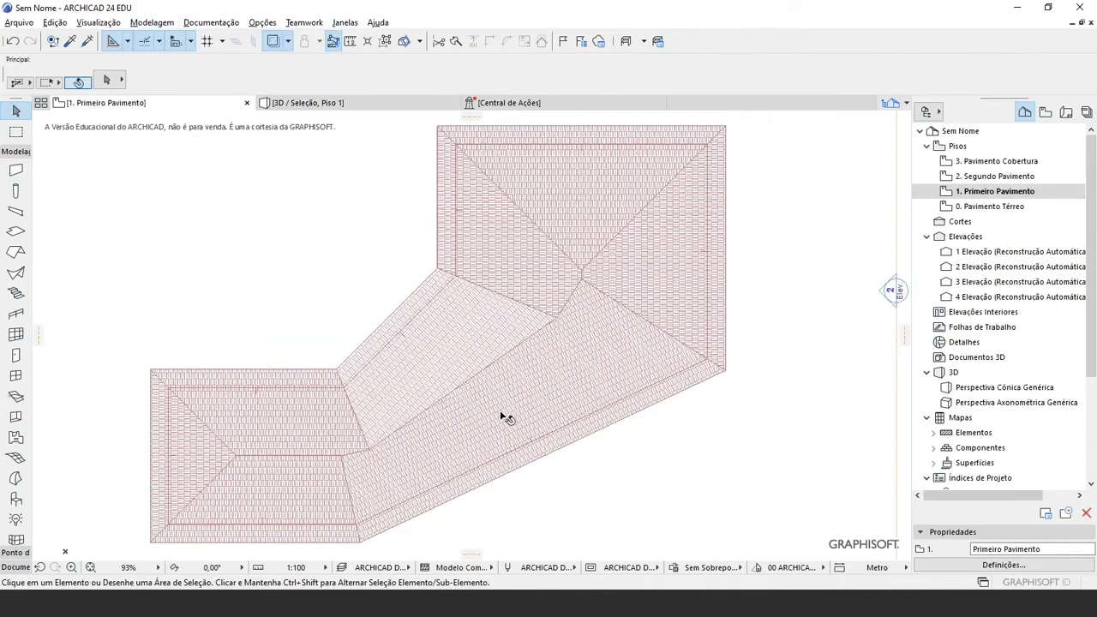
middle_click_drag(500, 412, 531, 407)
left_click(529, 408)
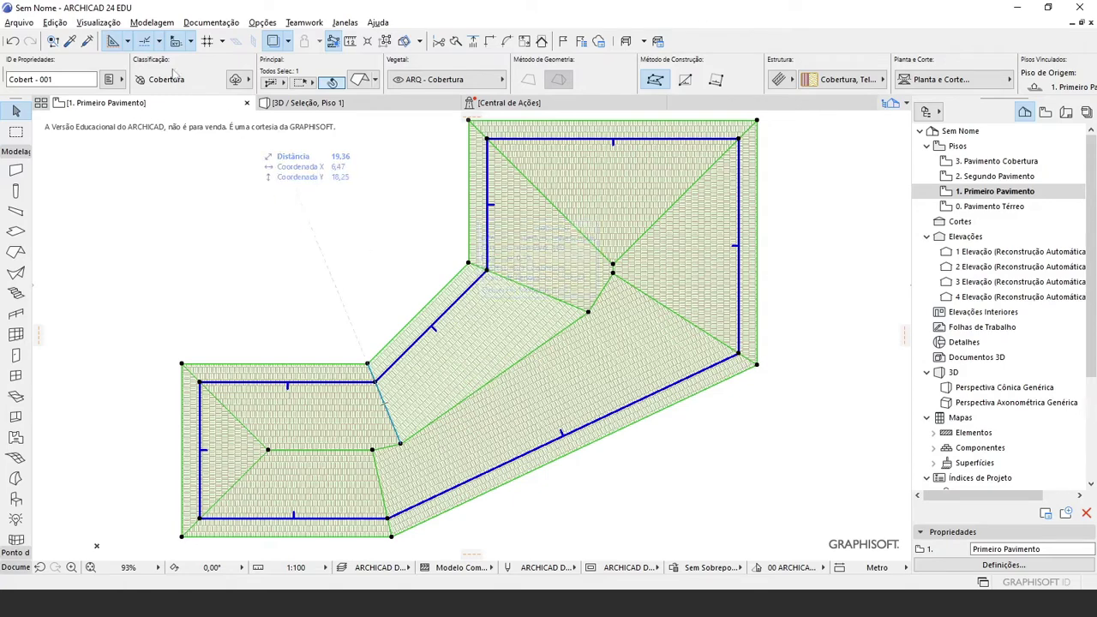
left_click(152, 22)
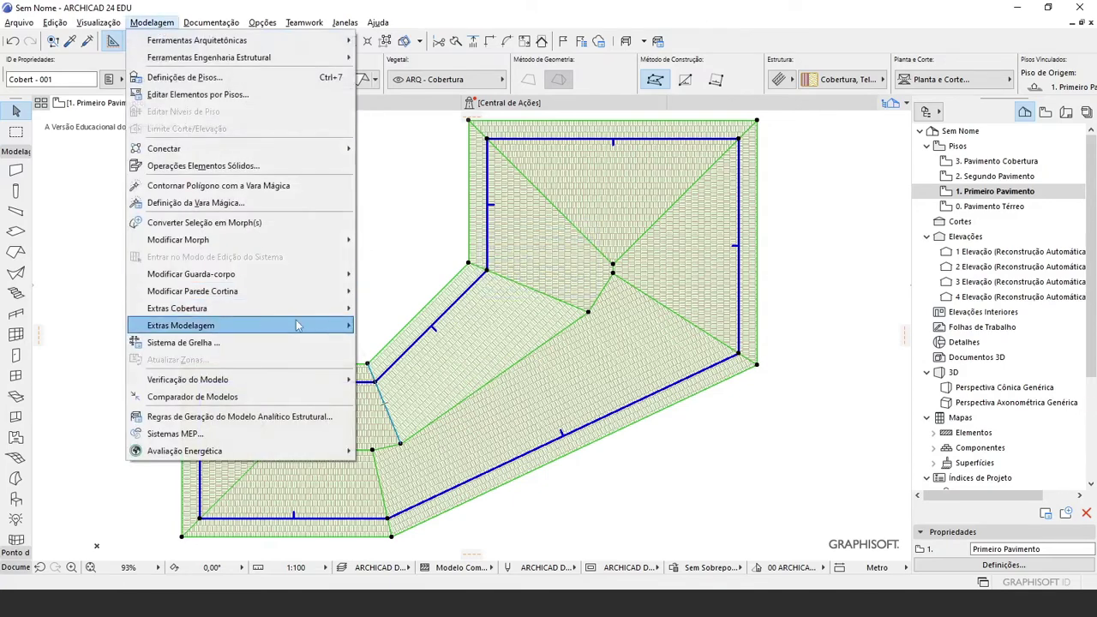
mouse_move(295, 310)
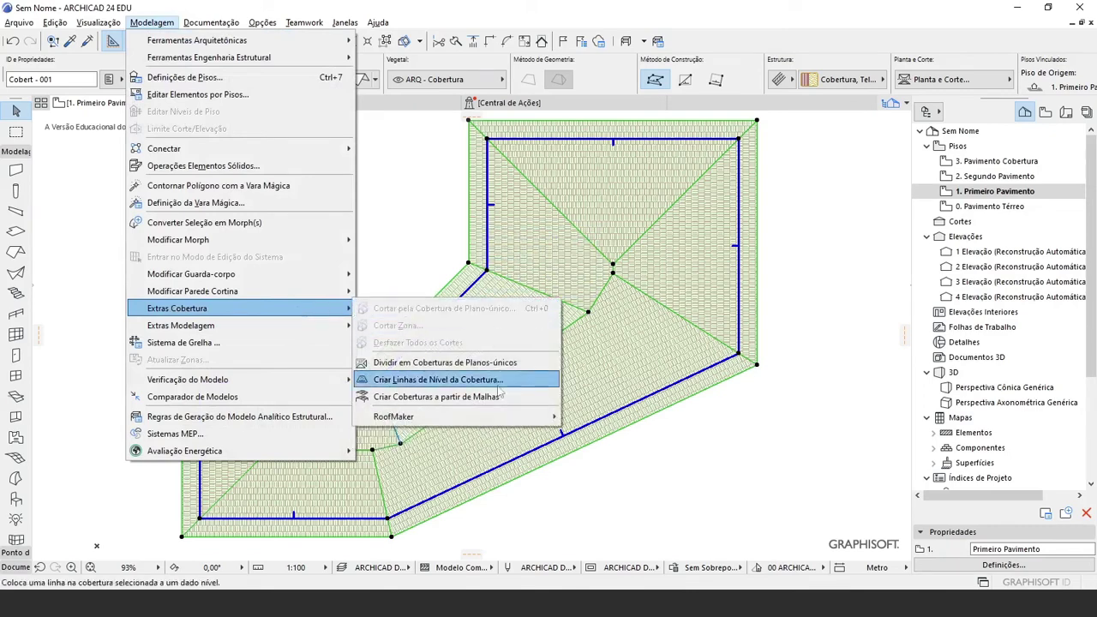
mouse_move(499, 419)
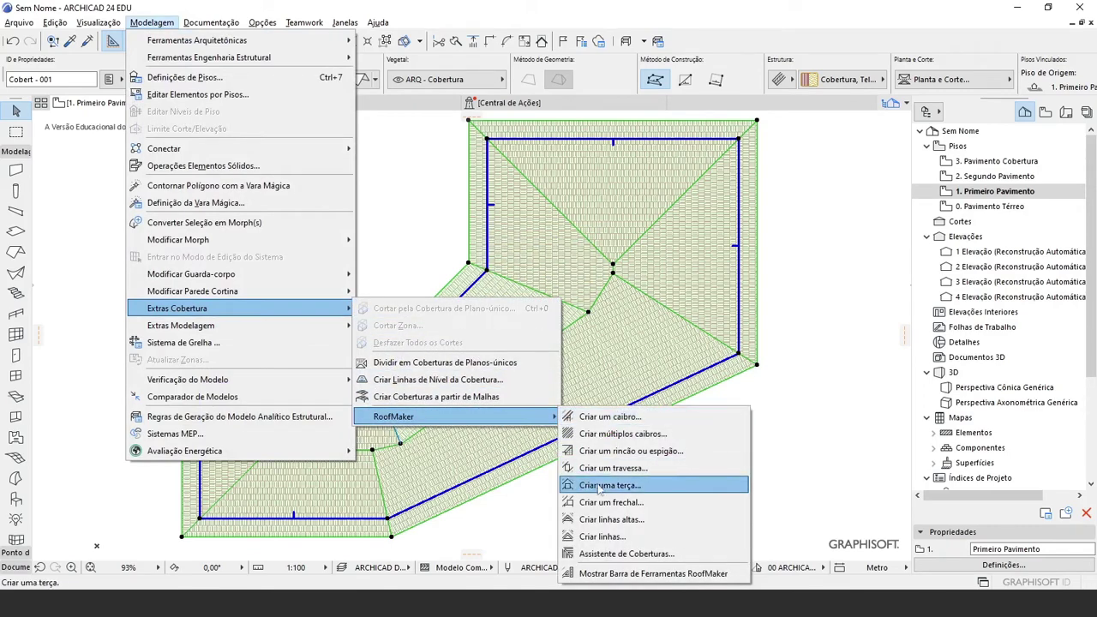
left_click(622, 554)
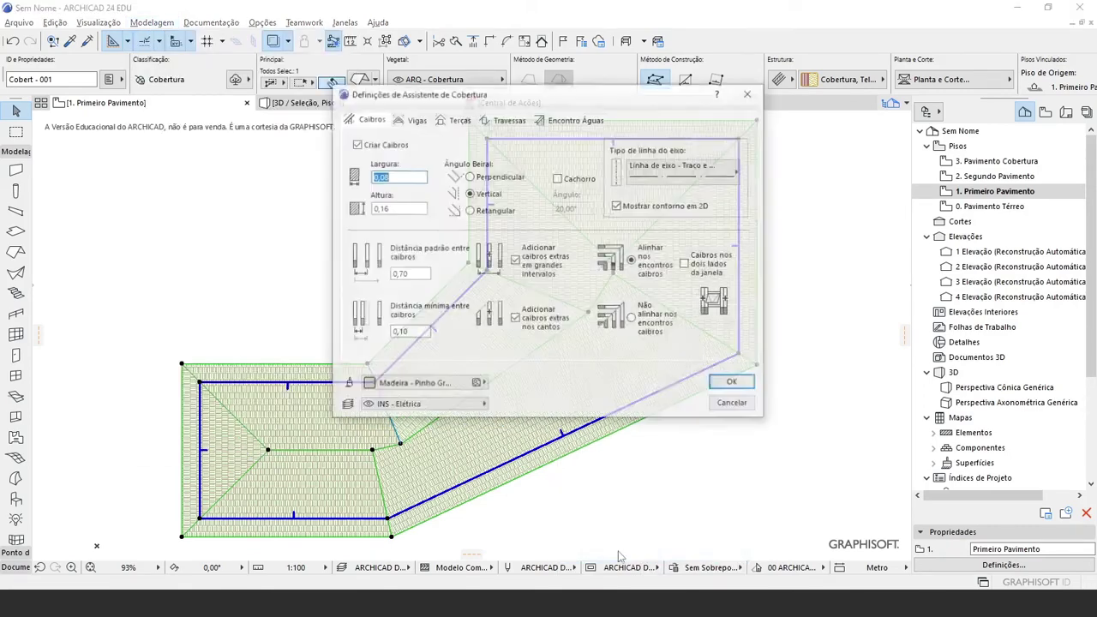
Review the roof assistant's settings for rafters, beams, purlins, crosspieces and roof-plane junctions
left_click(369, 125)
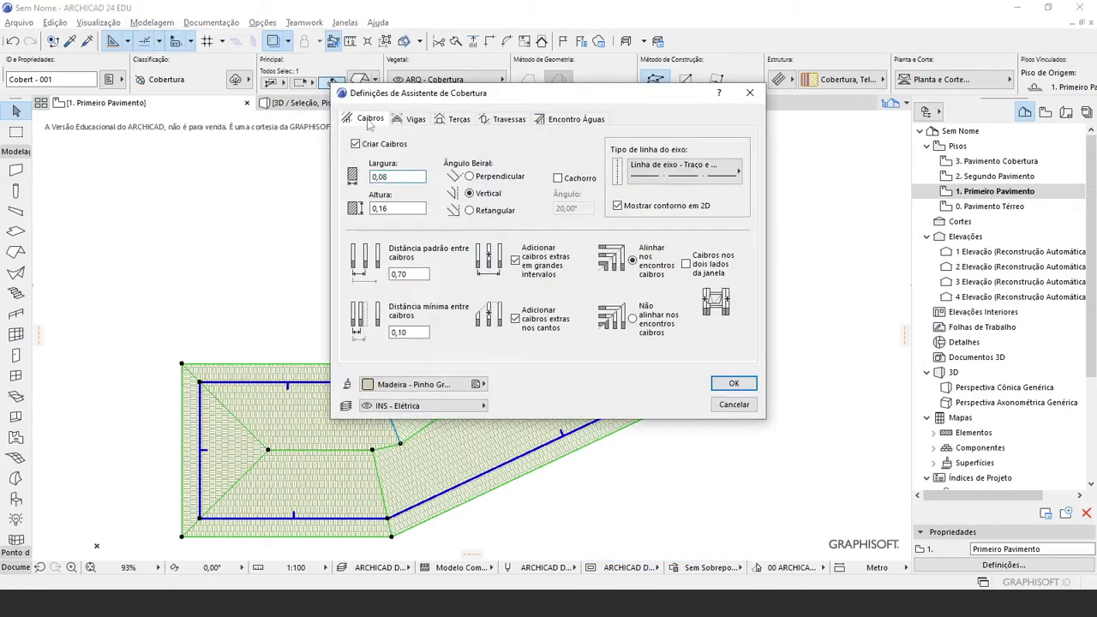
left_click(408, 122)
left_click(451, 123)
left_click(501, 125)
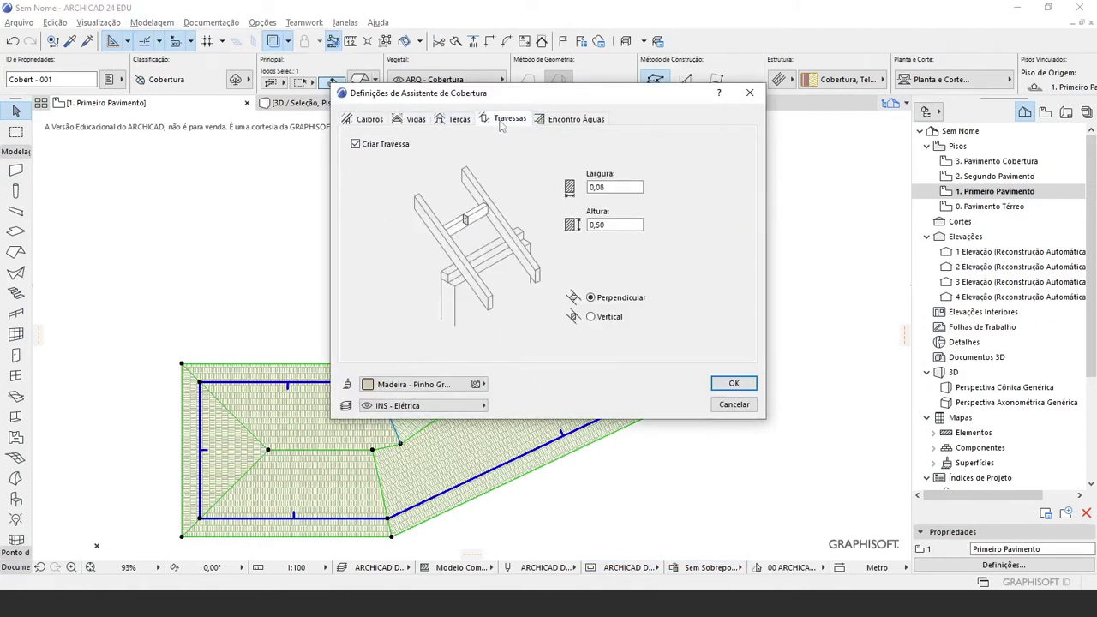
left_click(561, 123)
left_click(365, 122)
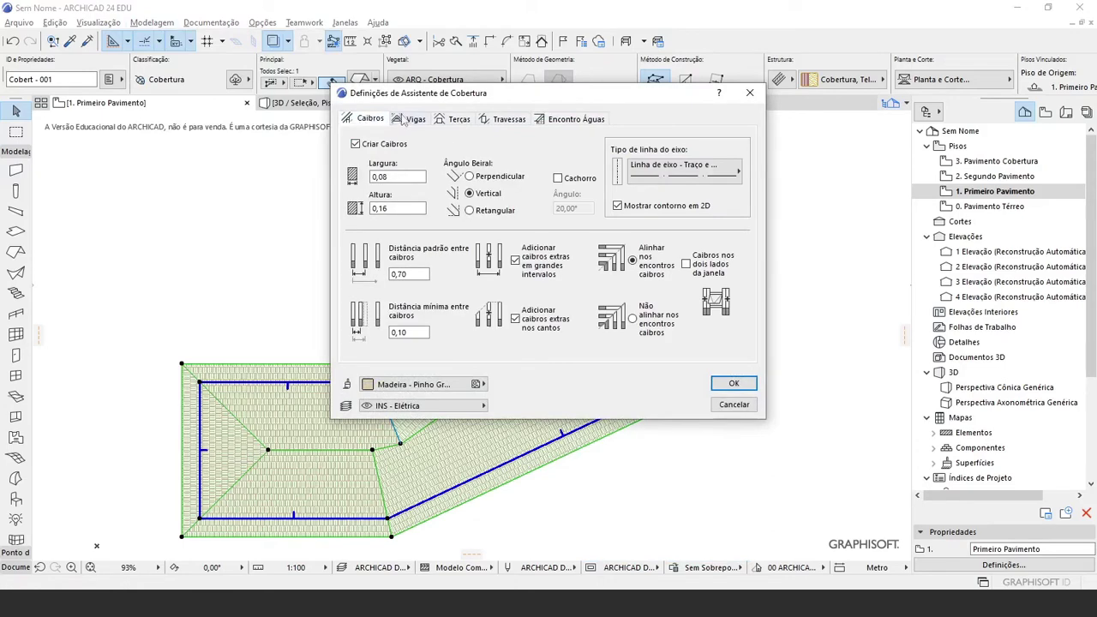
left_click(407, 121)
left_click(444, 123)
left_click(500, 123)
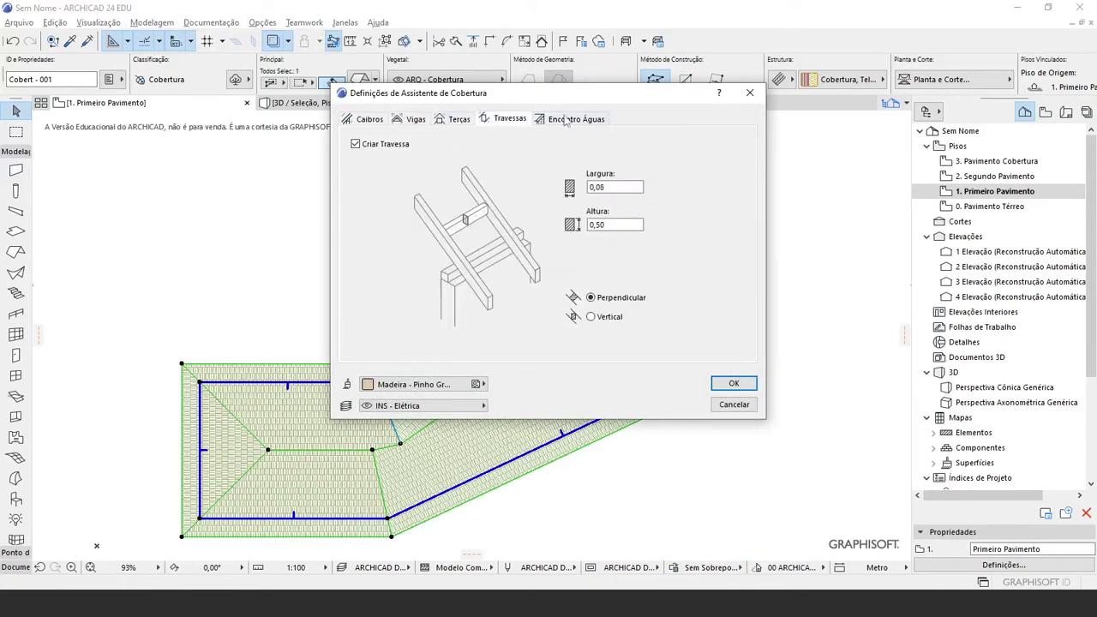
left_click(567, 122)
left_click(371, 123)
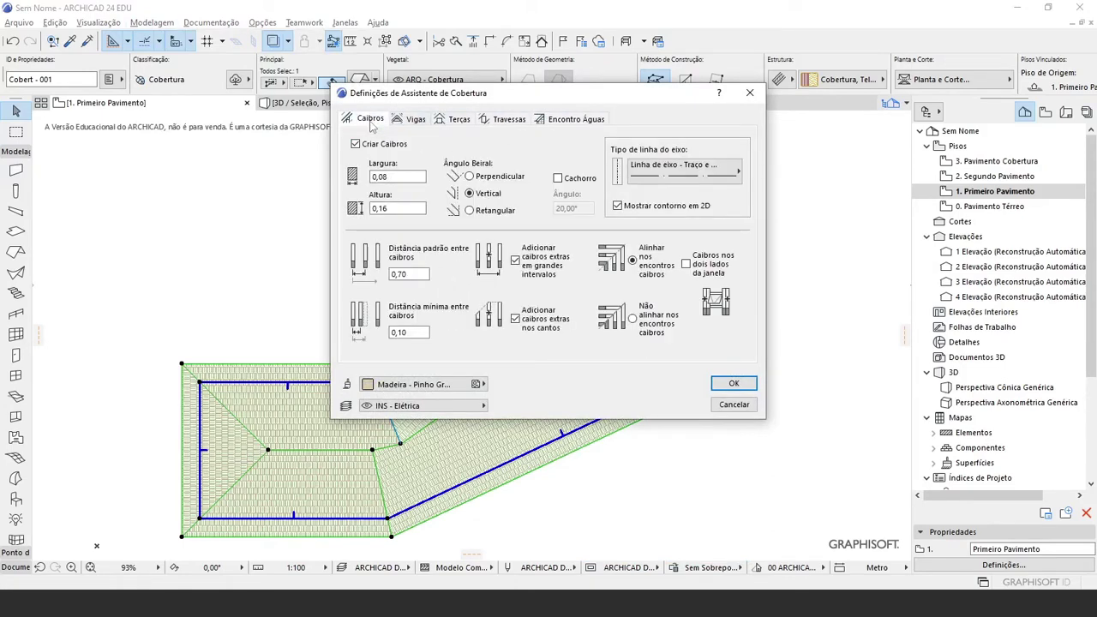
Try disabling beam creation in the roof assistant and restore the option
left_click(396, 123)
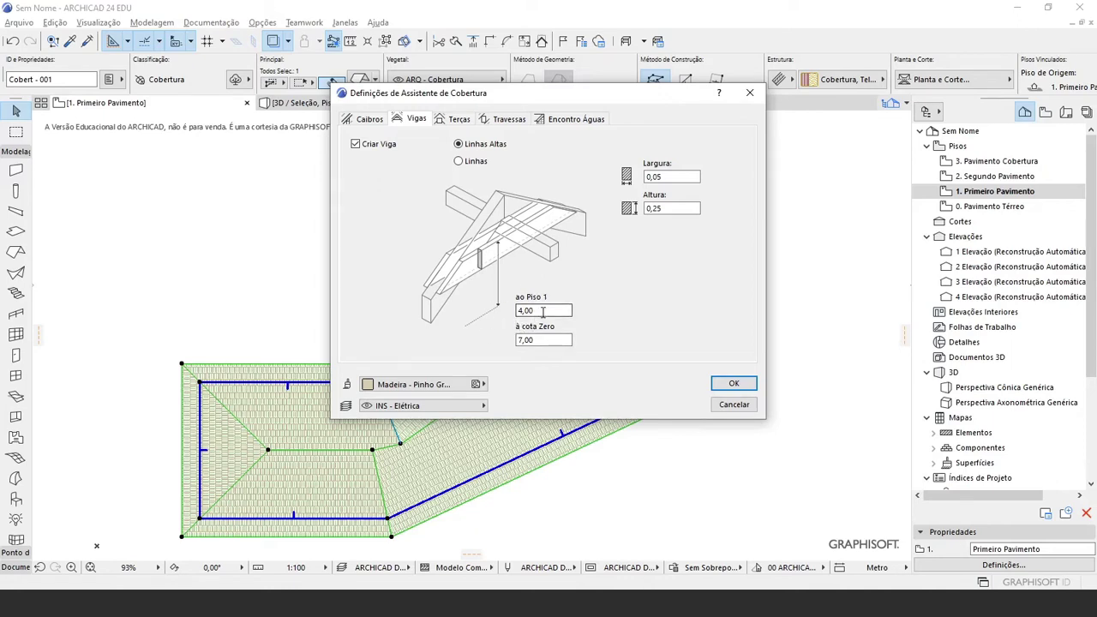
left_click(356, 144)
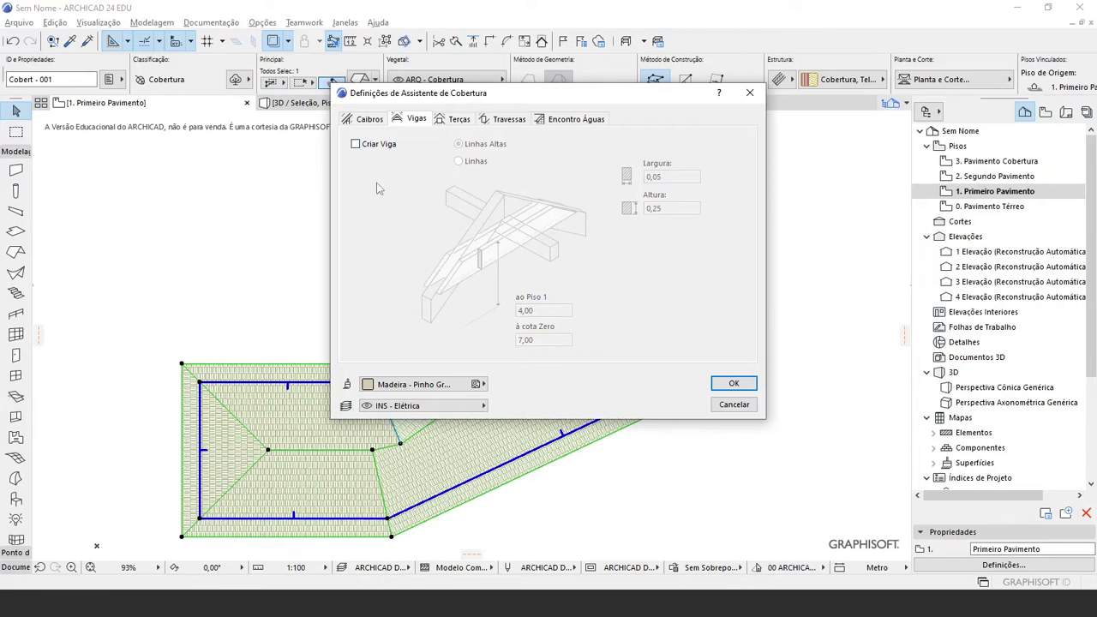
left_click(359, 147)
left_click(370, 122)
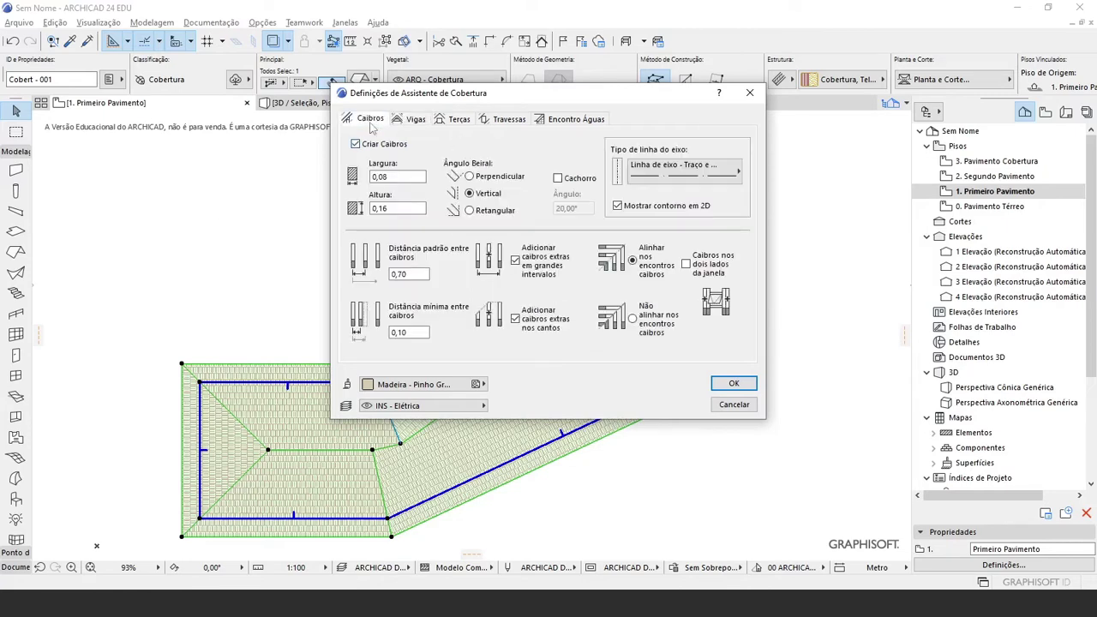
Compare member widths, heights and spacing across the assistant's rafter, beam, purlin, crosspiece and hip-and-valley settings
left_click(457, 121)
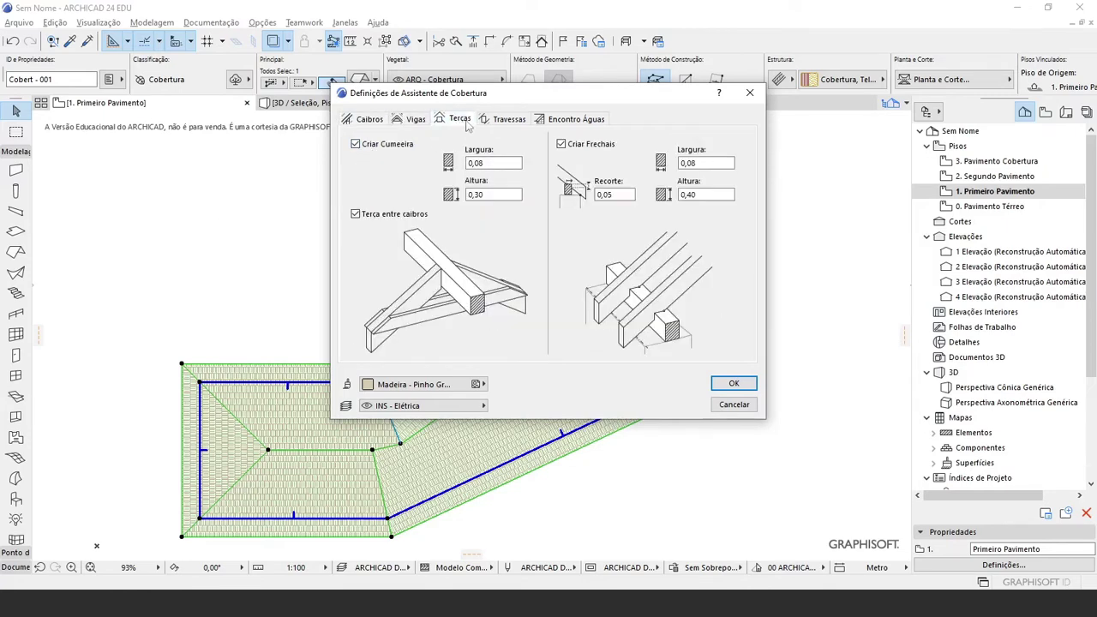
left_click(506, 119)
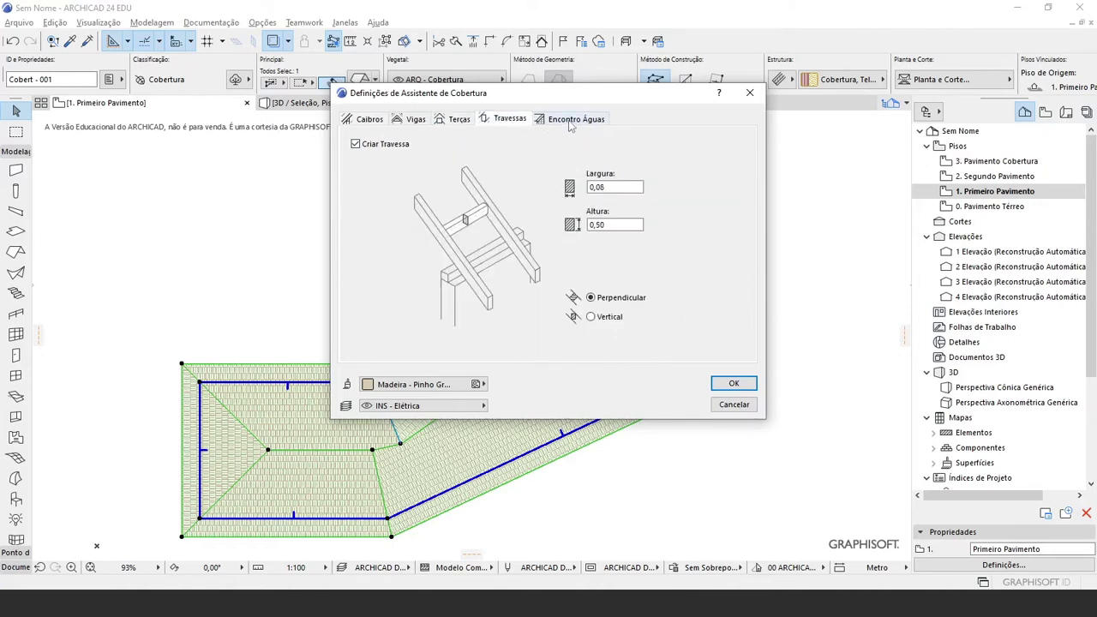
left_click(571, 124)
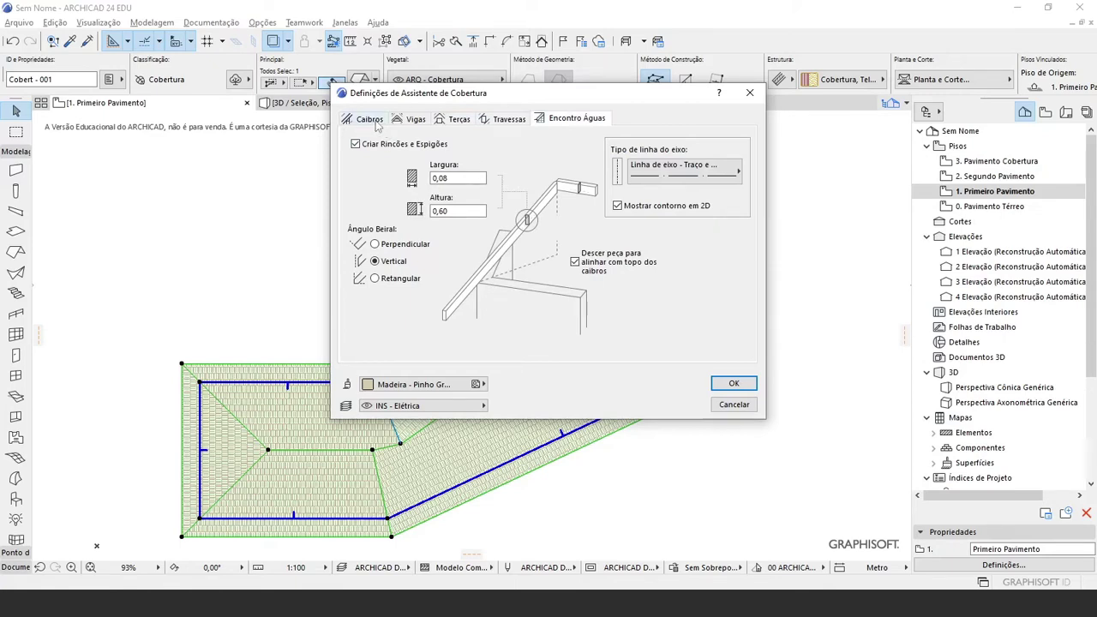
left_click(368, 121)
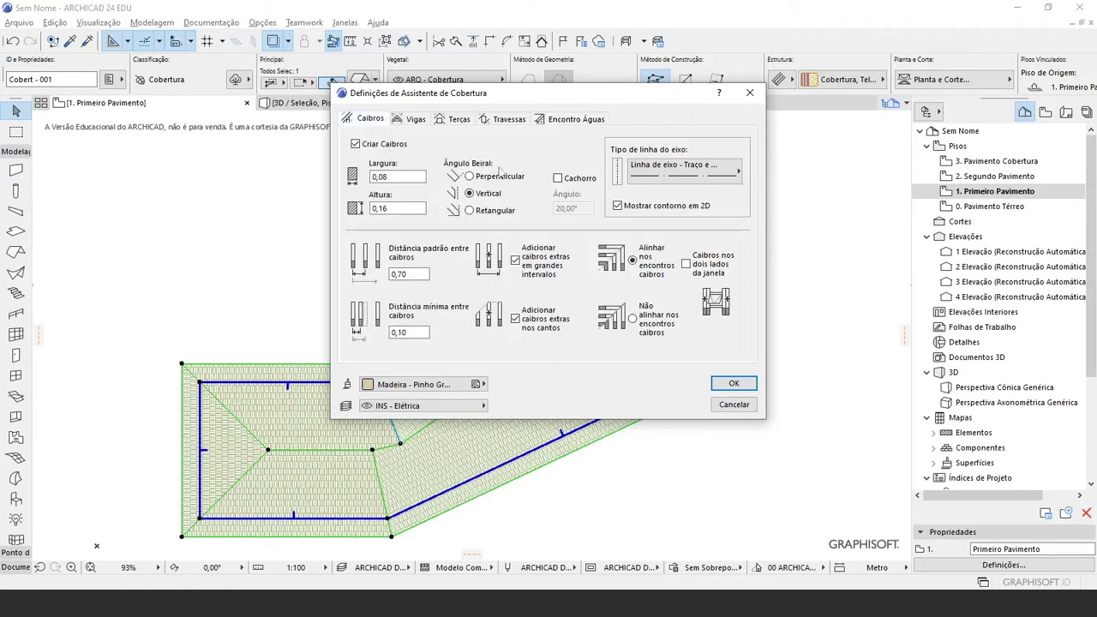
left_click(417, 121)
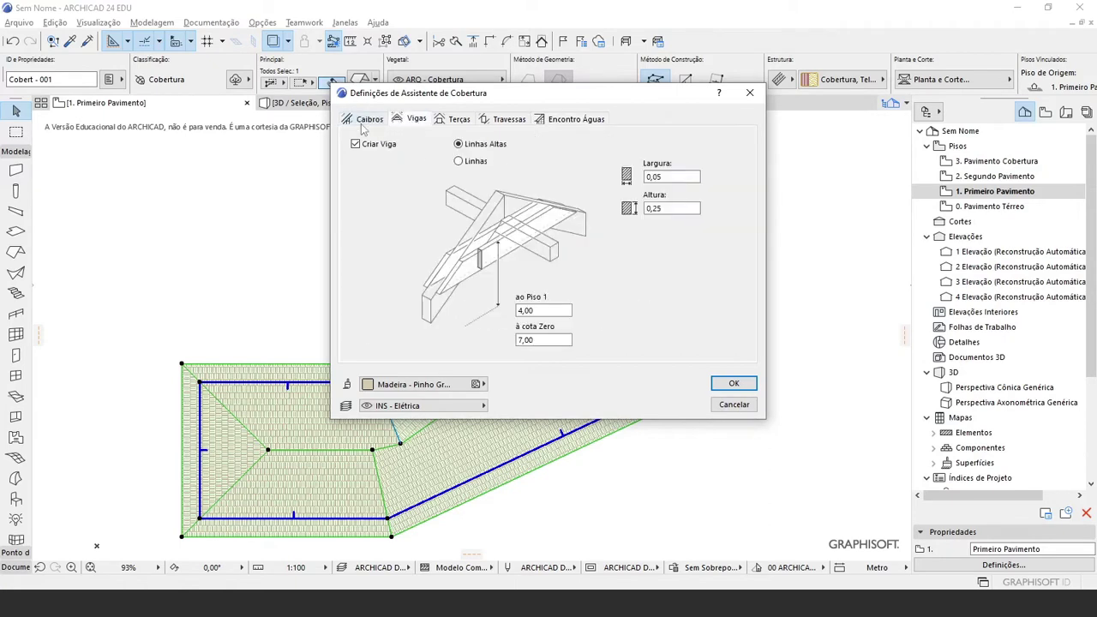
left_click(362, 125)
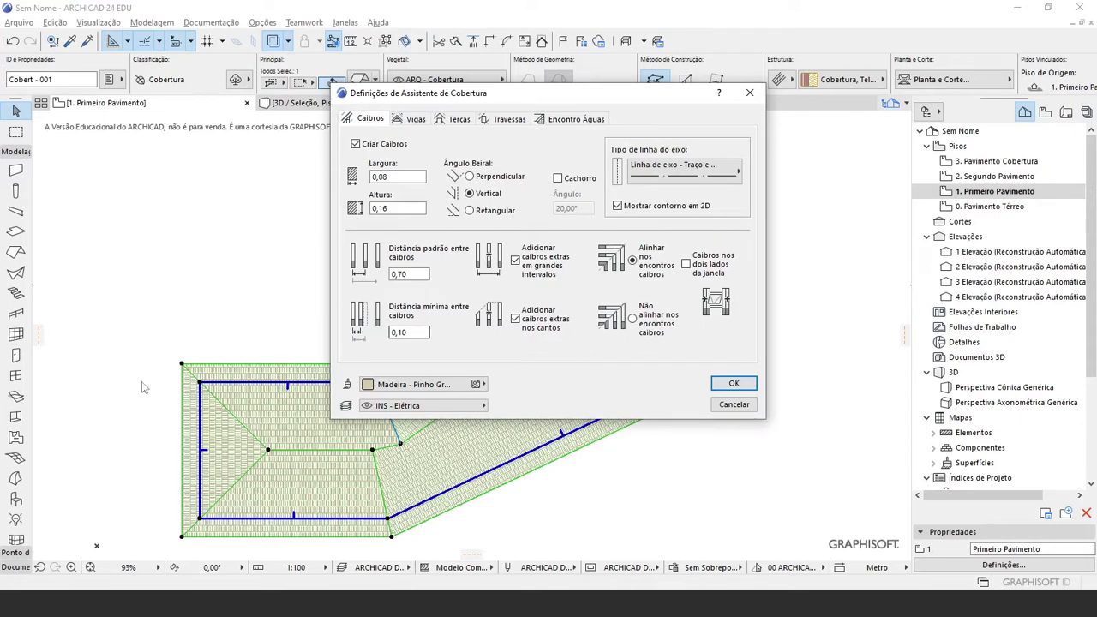
left_click(414, 119)
left_click(454, 121)
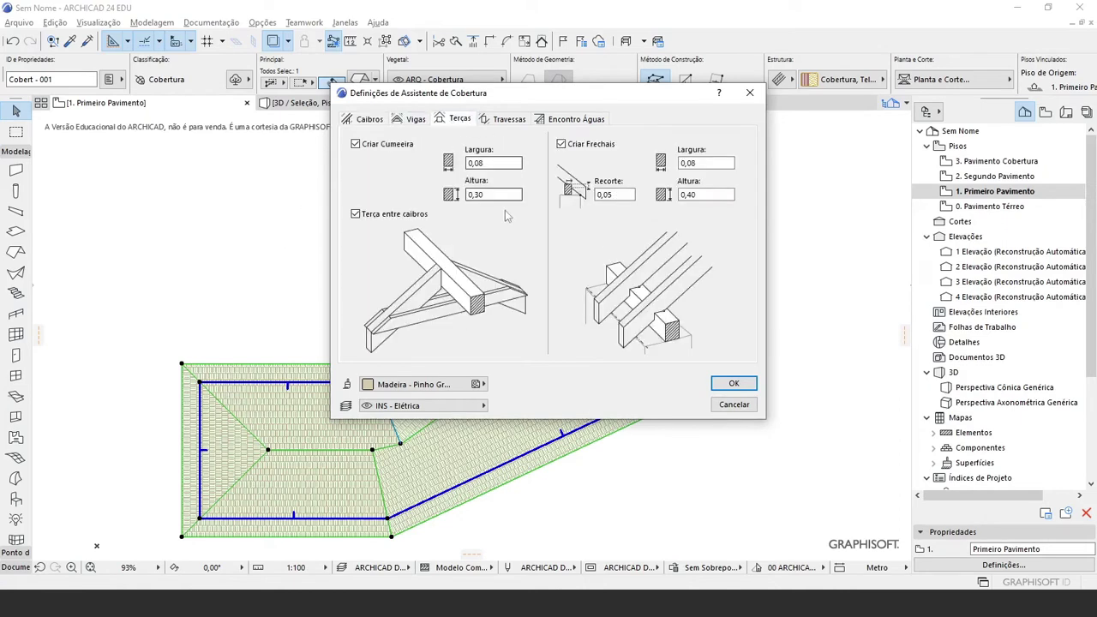
left_click(511, 125)
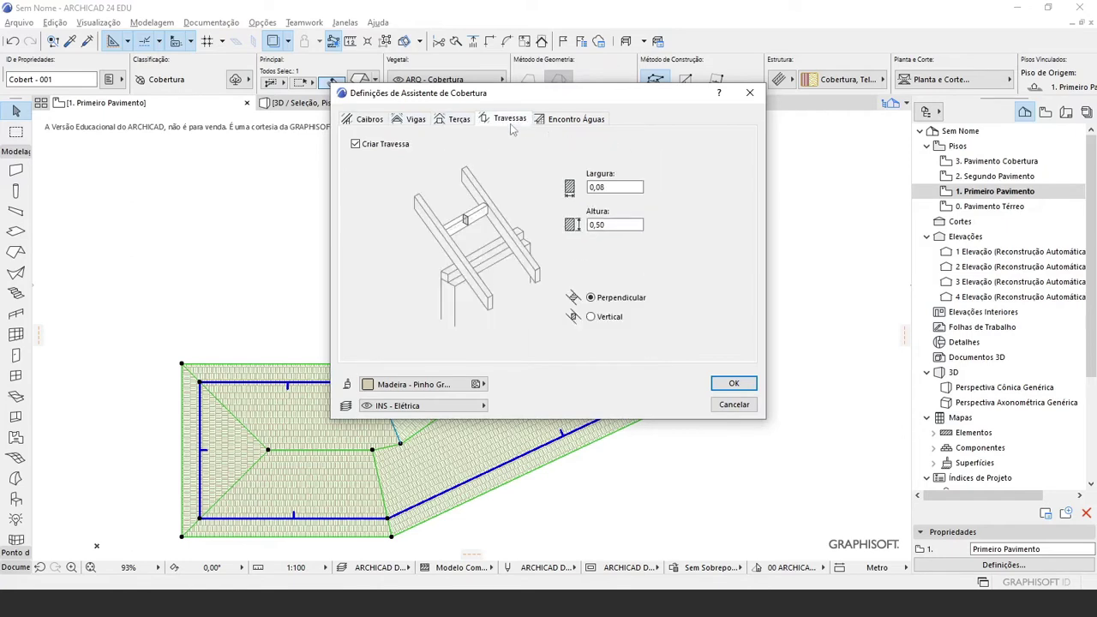
left_click(568, 121)
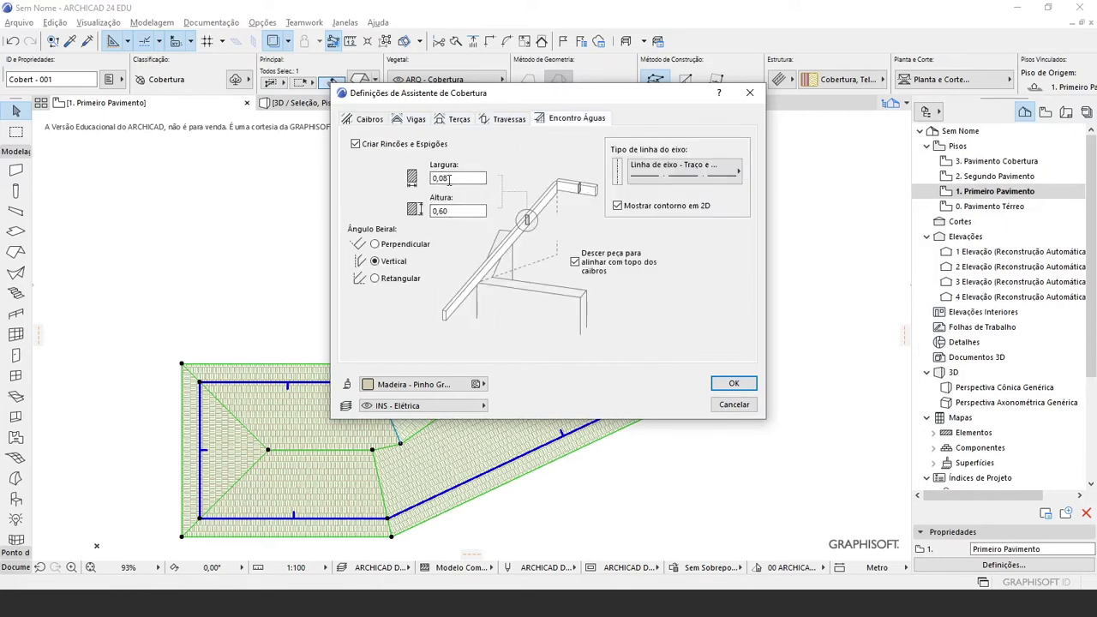
left_click(508, 121)
left_click(454, 121)
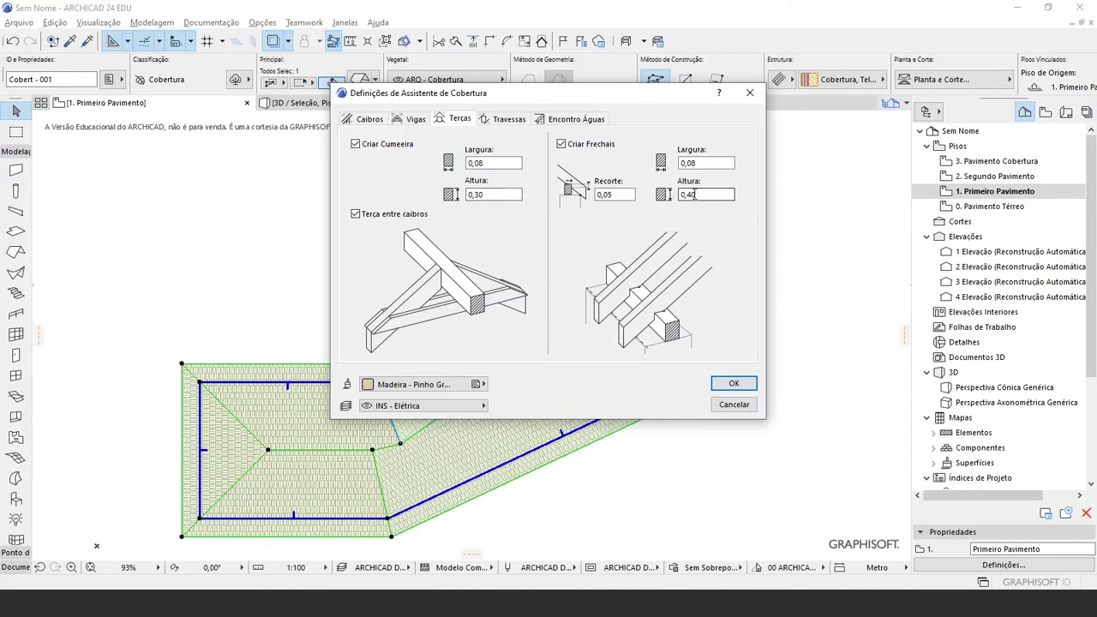
left_click(513, 120)
left_click(576, 121)
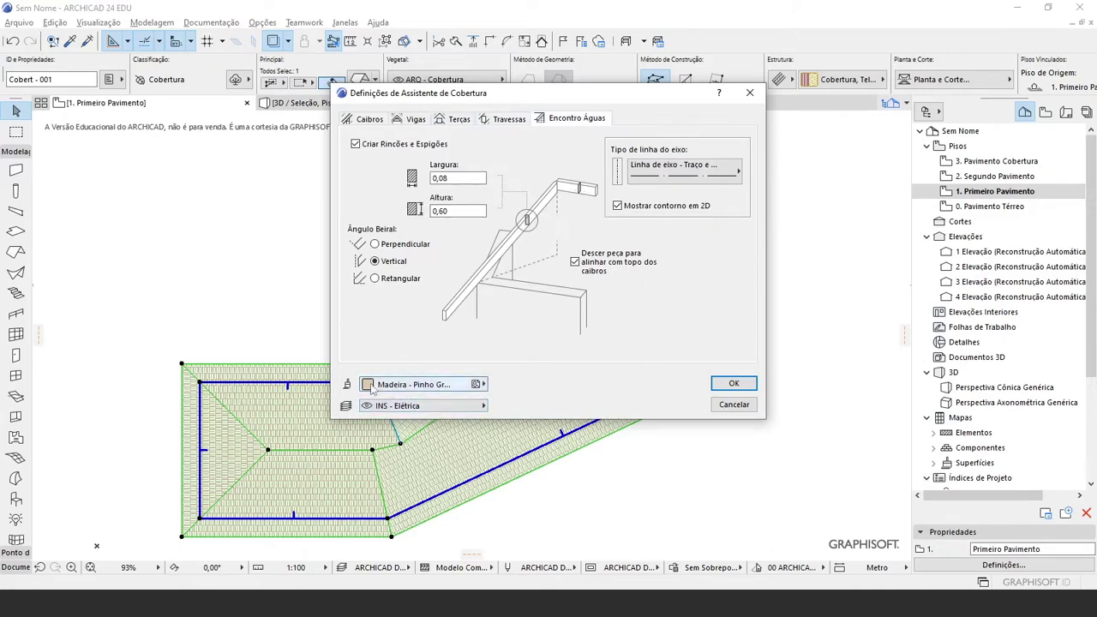
left_click(370, 119)
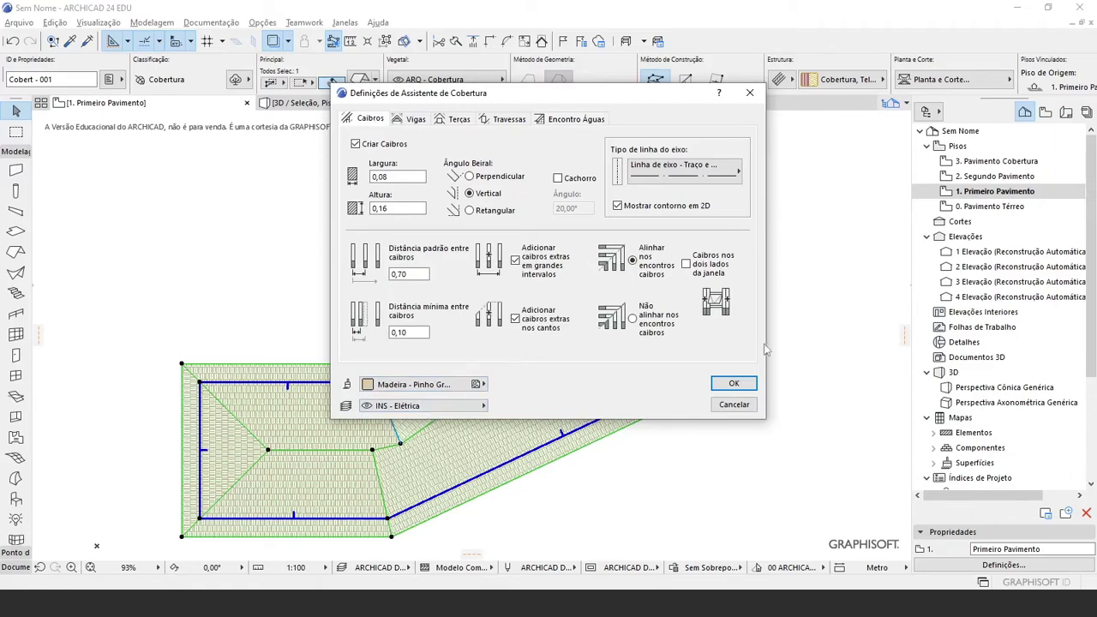
Generate the timber roof framing with the assistant's current settings and clear the roof selection
left_click(734, 384)
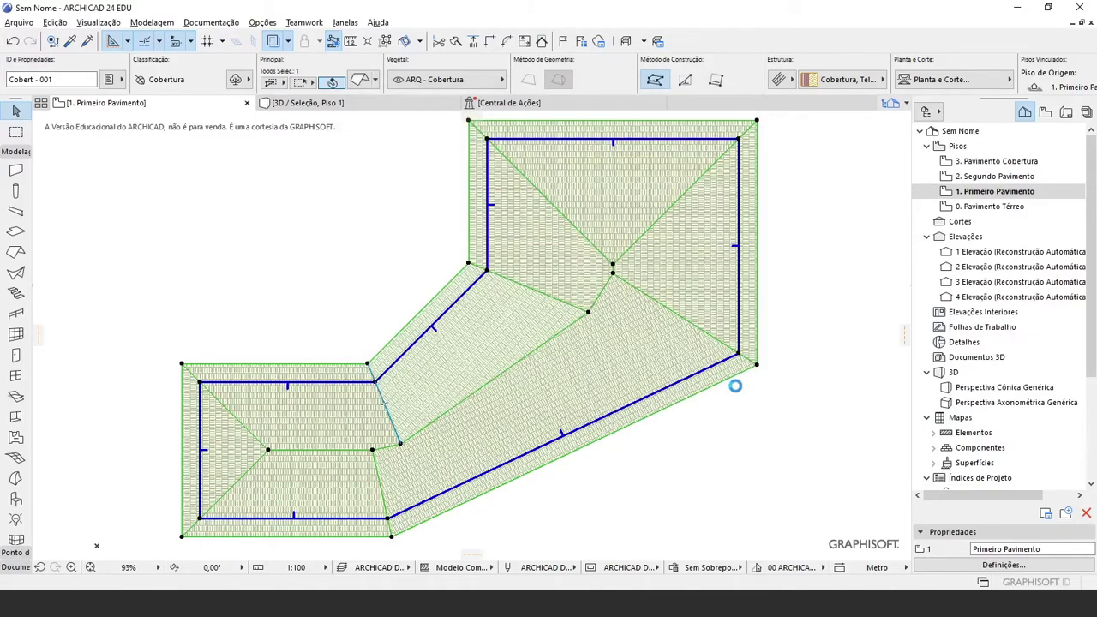
left_click(653, 467)
Examine the generated rafters, purlins, hips and valleys across both roof wings in the 1. Primeiro Pavimento floor plan
scroll(441, 472, "up", 4)
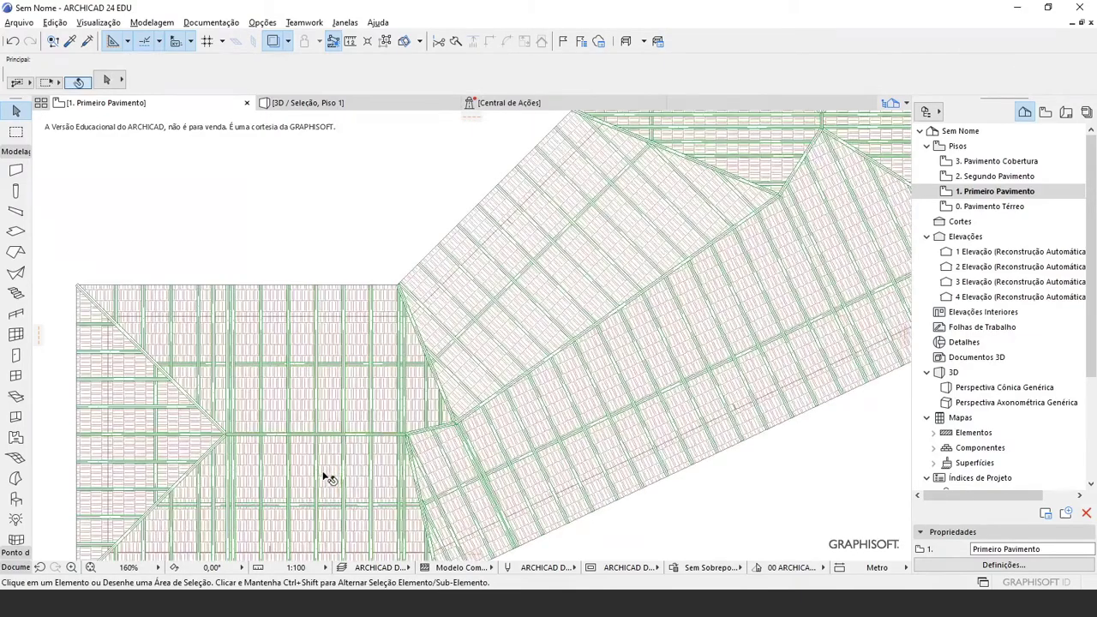
middle_click_drag(323, 473, 437, 419)
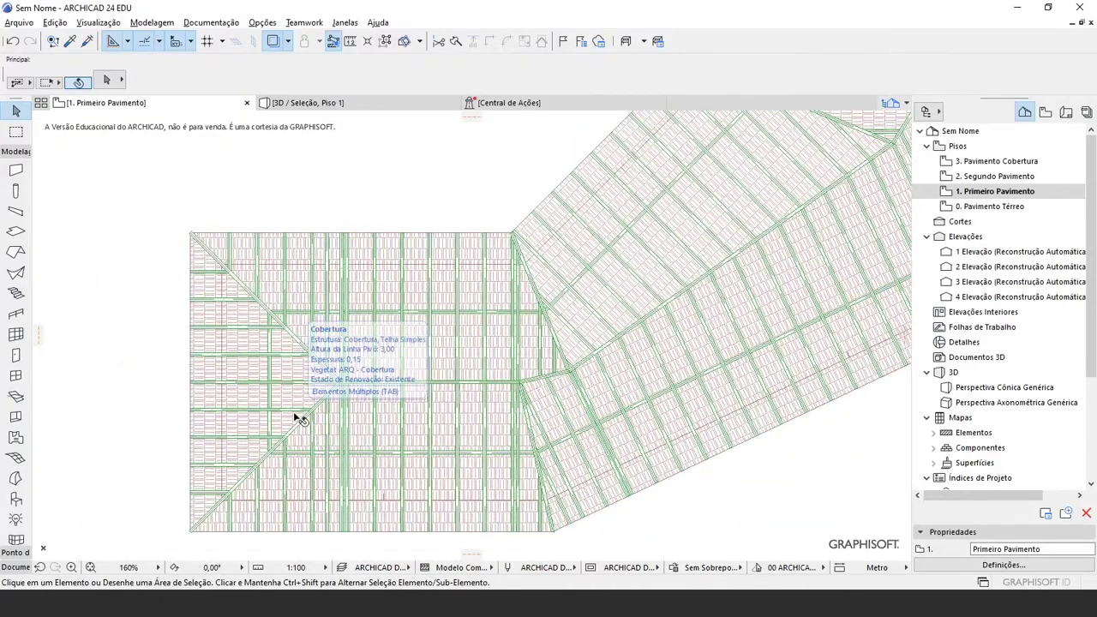
left_click(295, 417)
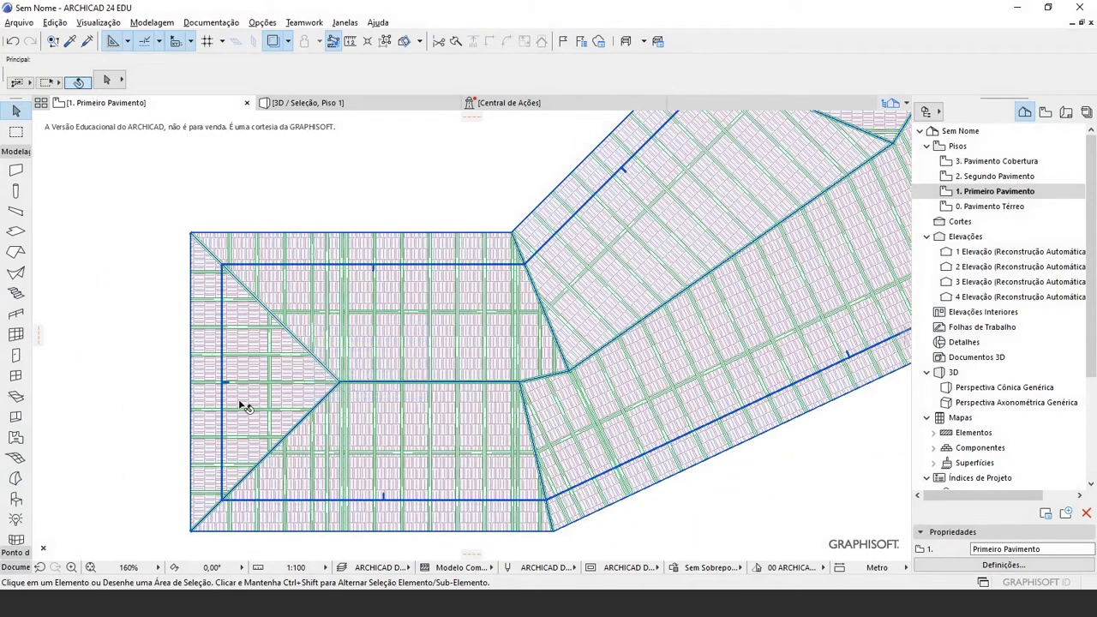
key("Escape")
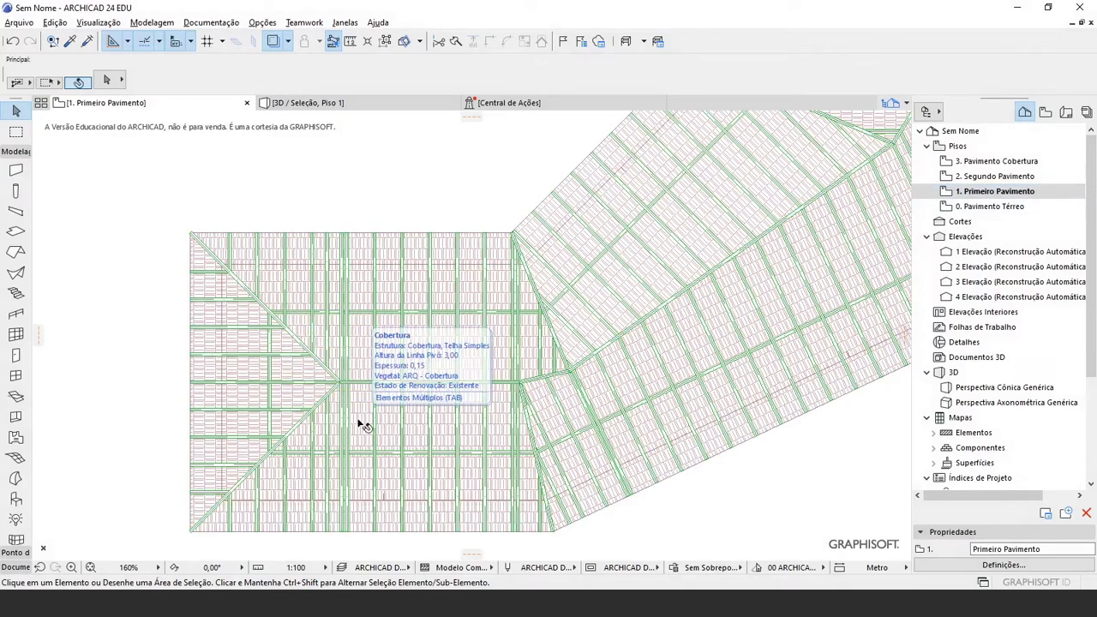
scroll(364, 424, "down", 4)
scroll(387, 420, "up", 2)
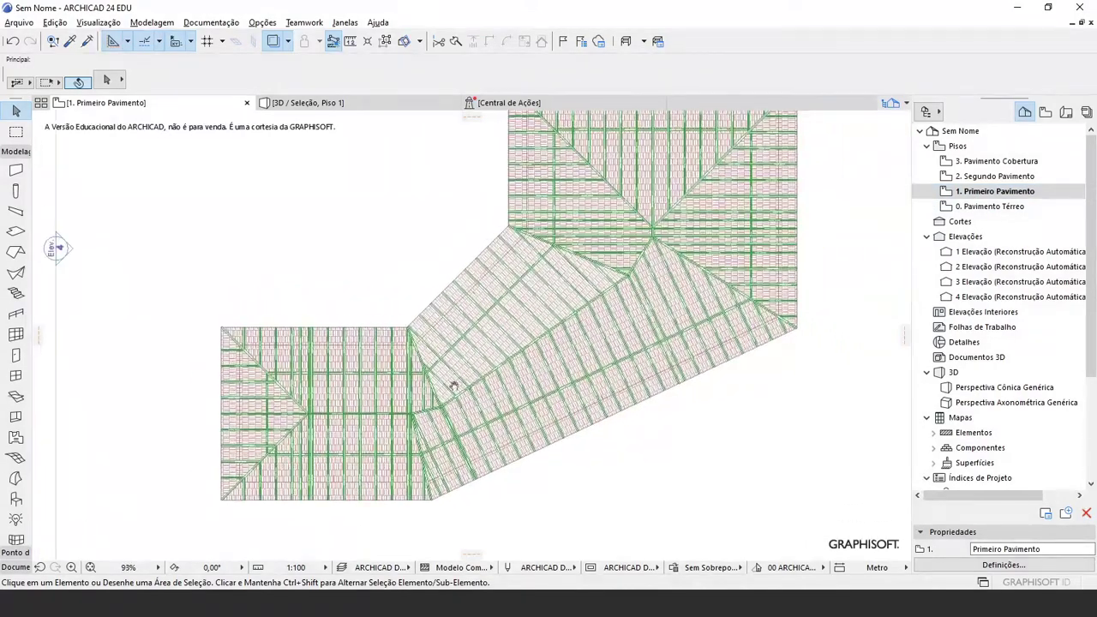
scroll(353, 471, "up", 1)
middle_click_drag(351, 470, 502, 367)
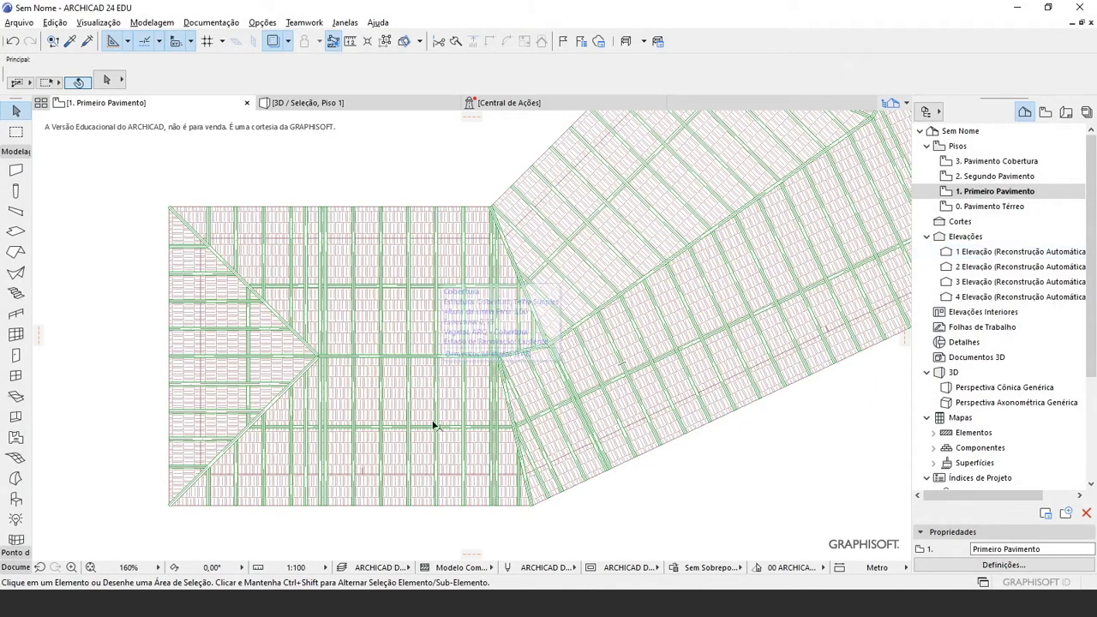
scroll(622, 306, "down", 3)
middle_click_drag(739, 205, 617, 307)
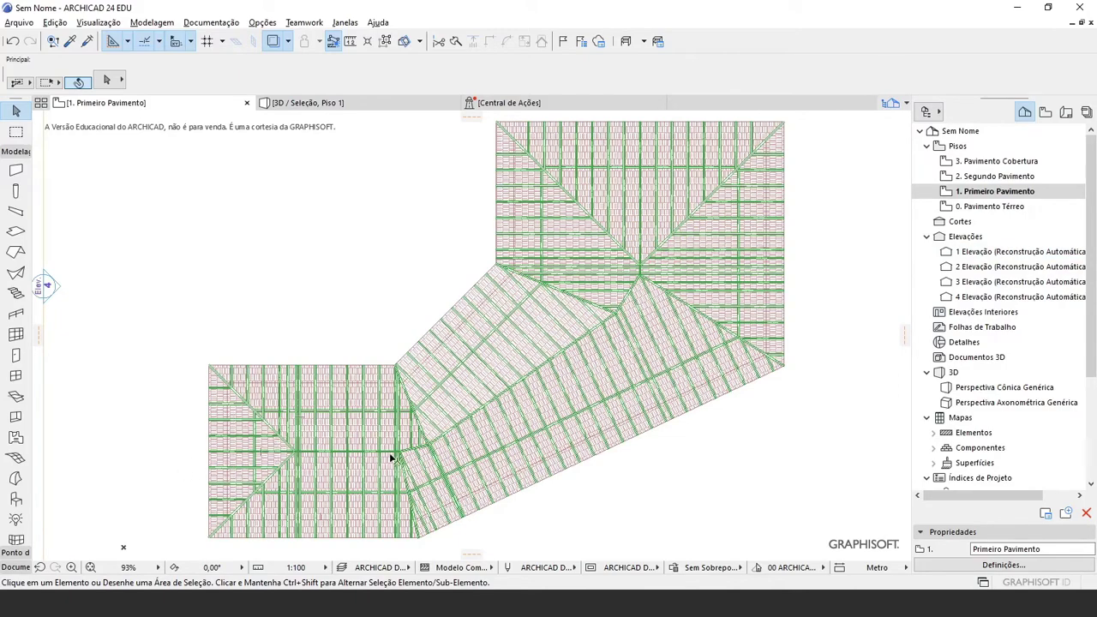
scroll(274, 462, "up", 2)
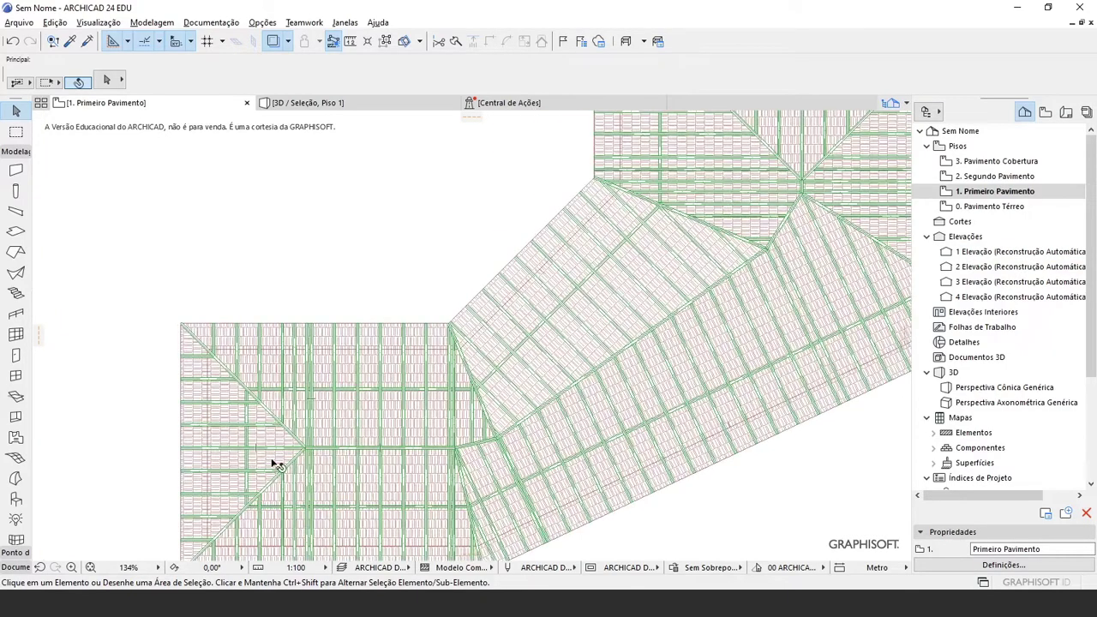
middle_click_drag(274, 463, 338, 354)
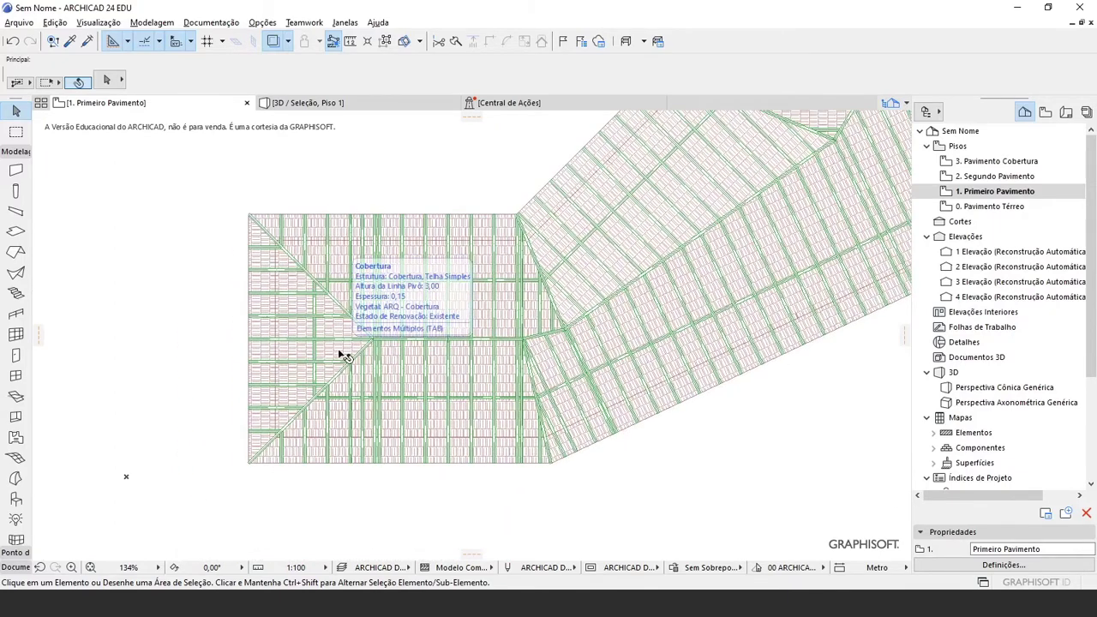
Open the model in 3D, add the generated framing group to the roof selection and isolate the selected elements
key("F5")
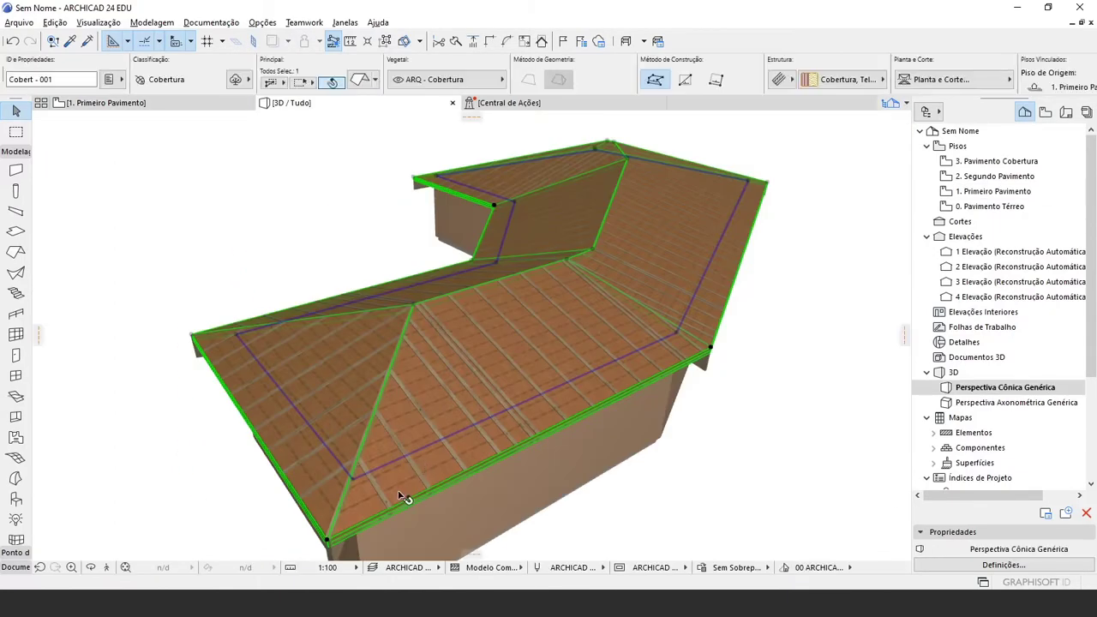
scroll(399, 495, "up", 2)
left_click(398, 495)
left_click(391, 475)
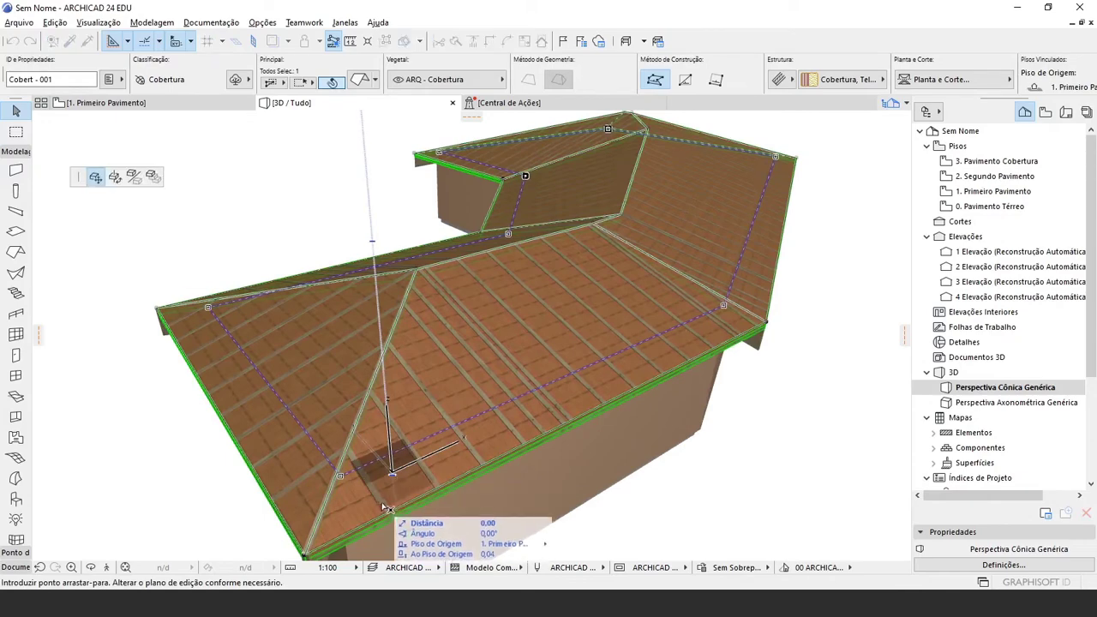
key("Escape")
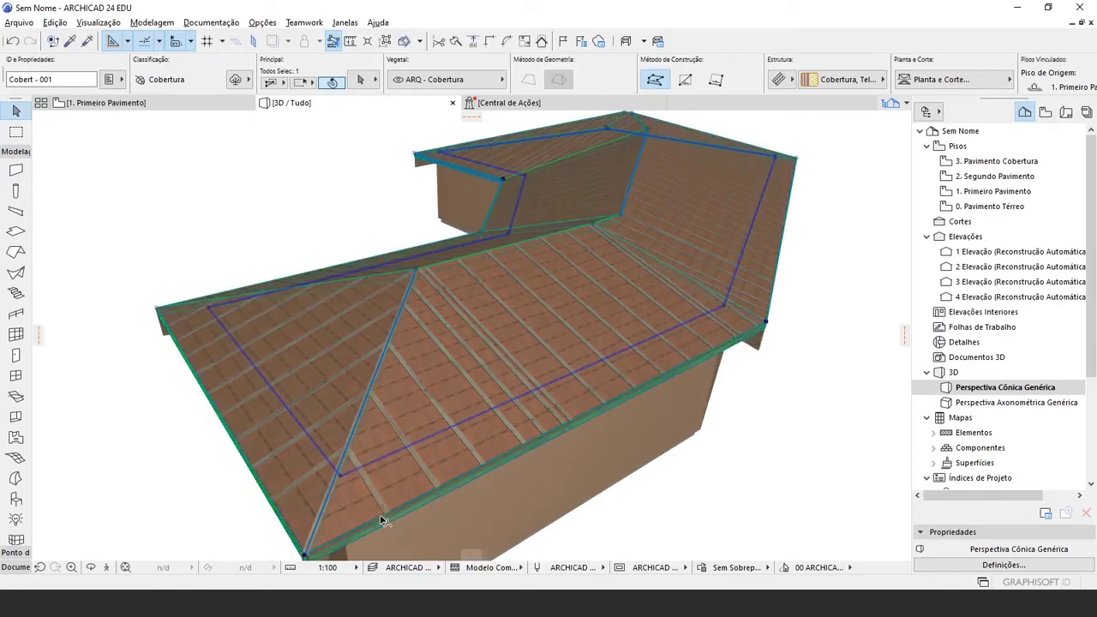
left_click(387, 512)
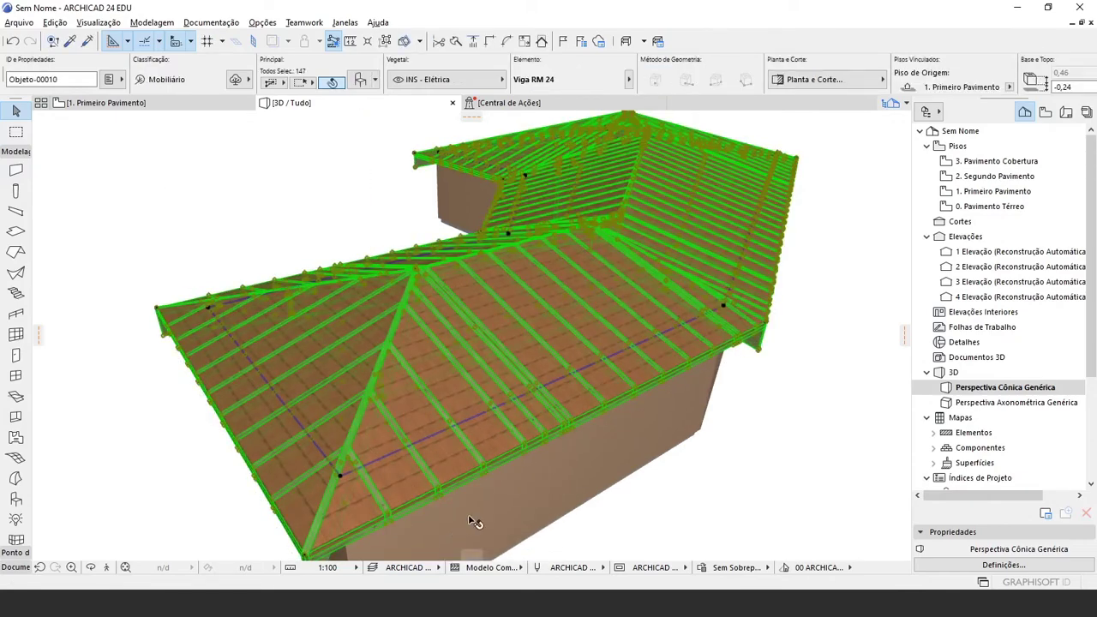
key("F5")
Inspect from below and close up how the rafters and eaves timbers meet the roof covering
middle_click_drag(435, 463, 445, 369, "shift")
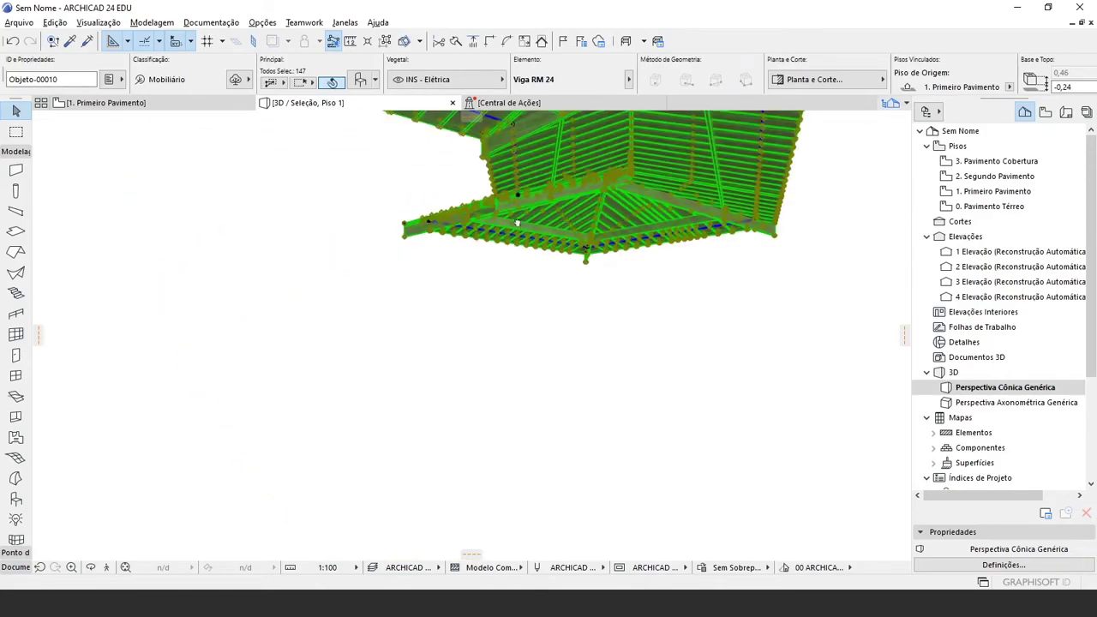
middle_click_drag(517, 223, 336, 441, "shift")
scroll(394, 443, "up", 5)
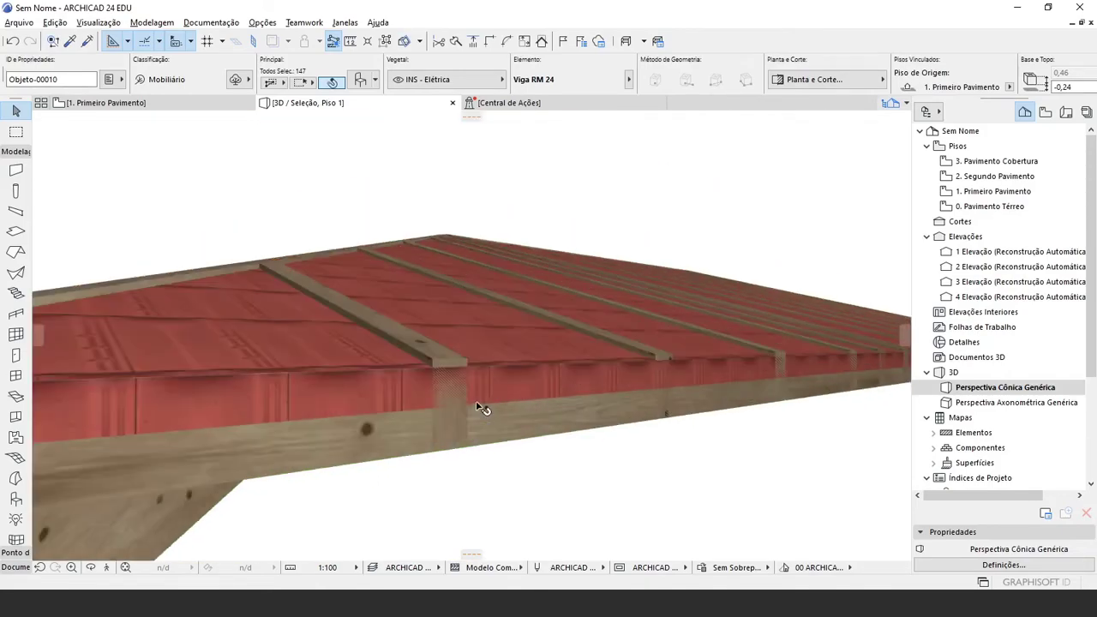
left_click(475, 495)
left_click(392, 397)
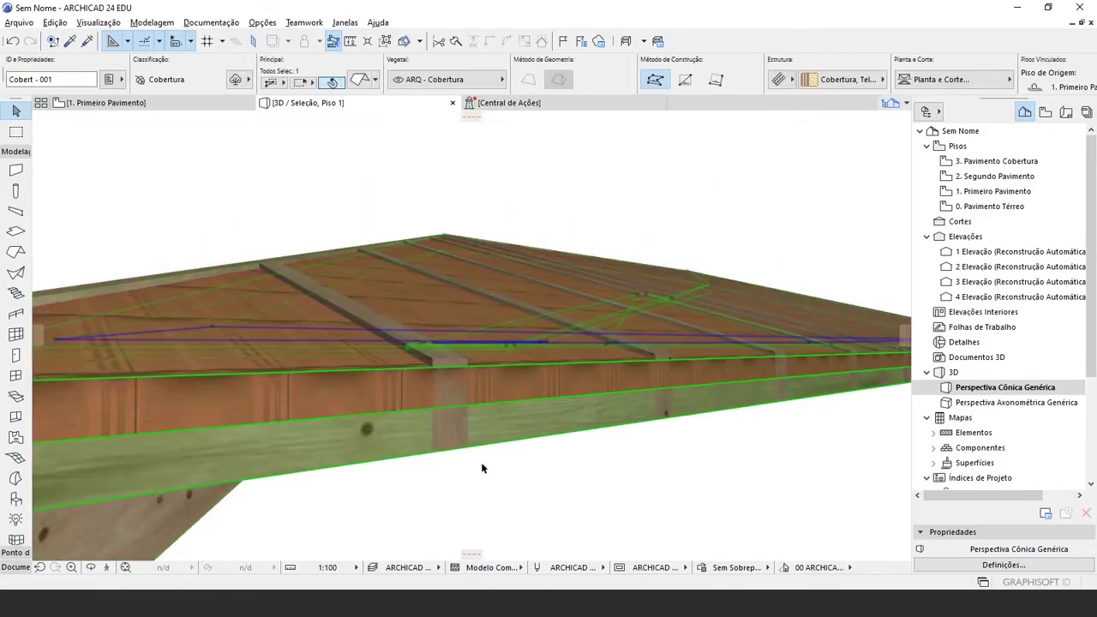
scroll(490, 467, "down", 5)
scroll(423, 476, "up", 5)
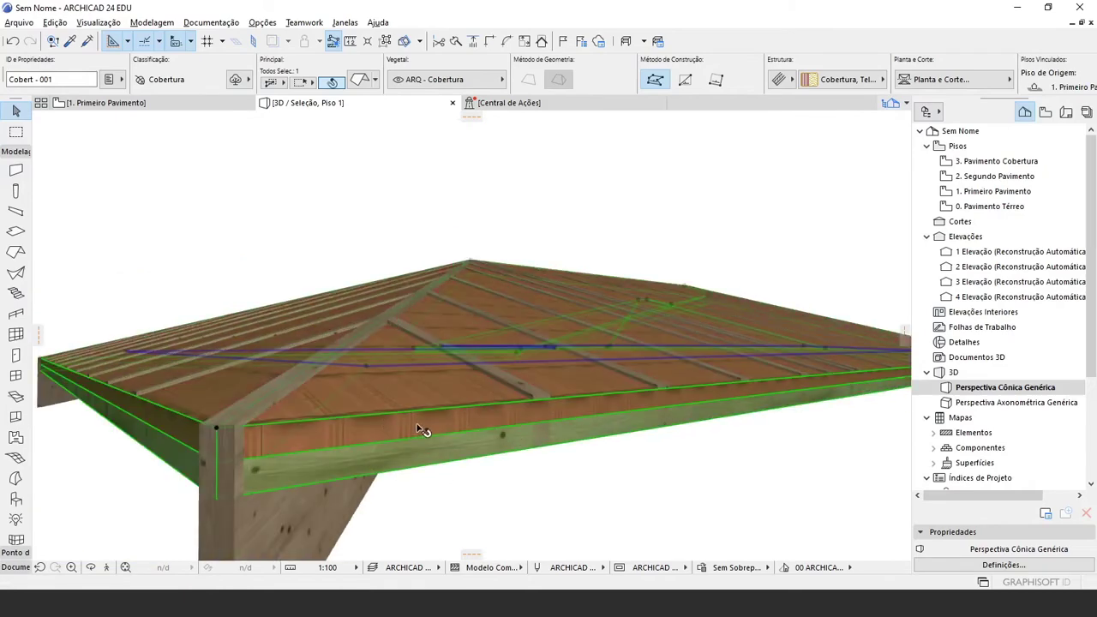
Compare the roof covering and the timber framing at the eaves by highlighting each of them in turn
left_click(492, 483)
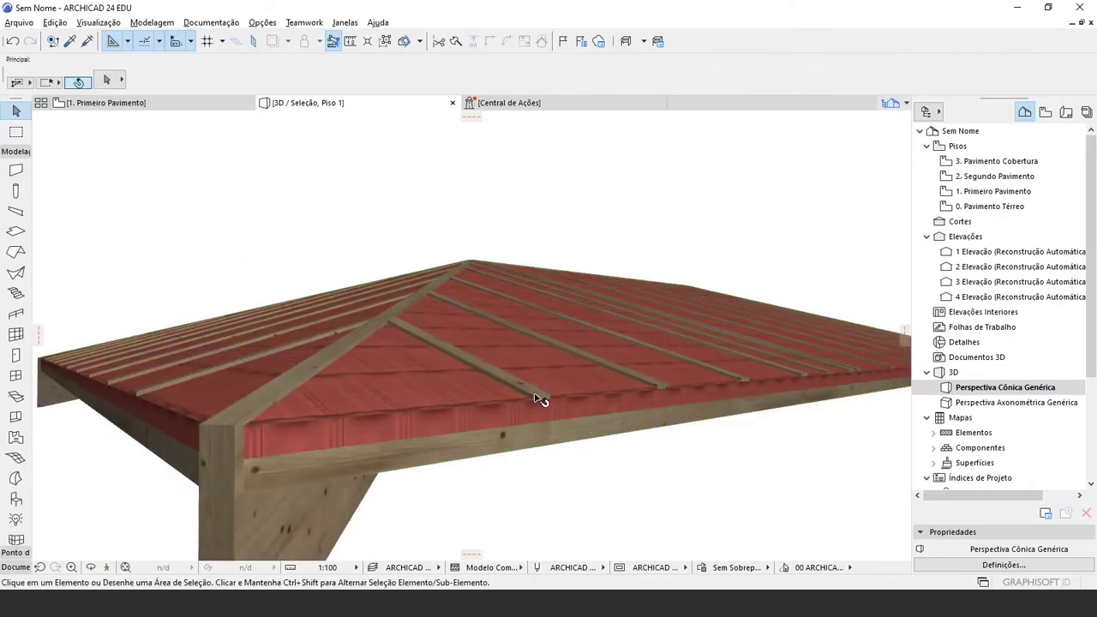
left_click(535, 396)
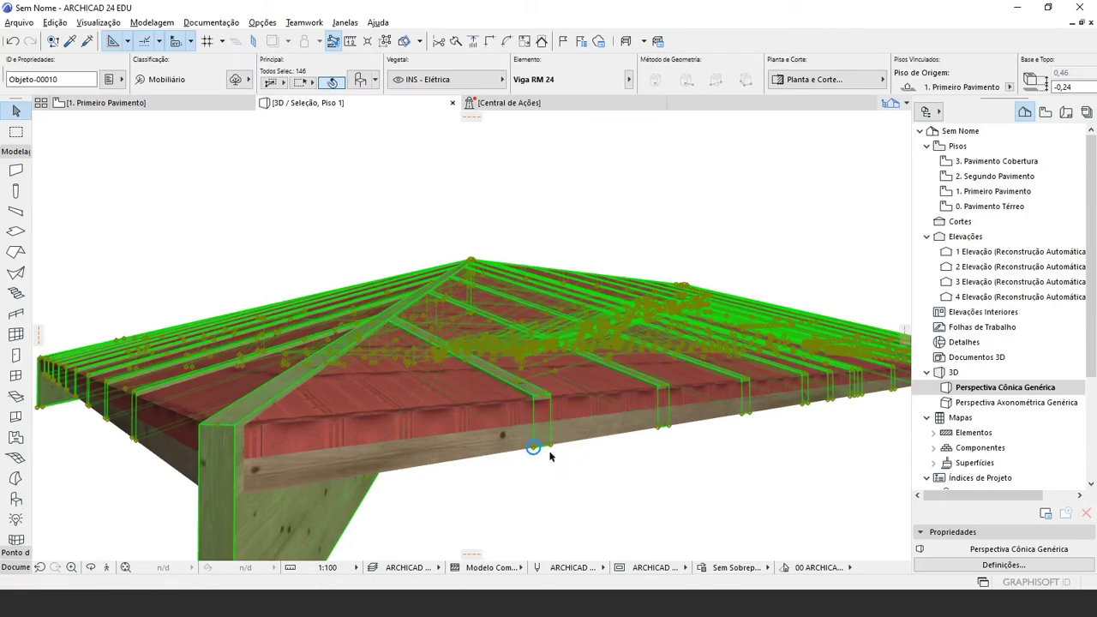
left_click(583, 460)
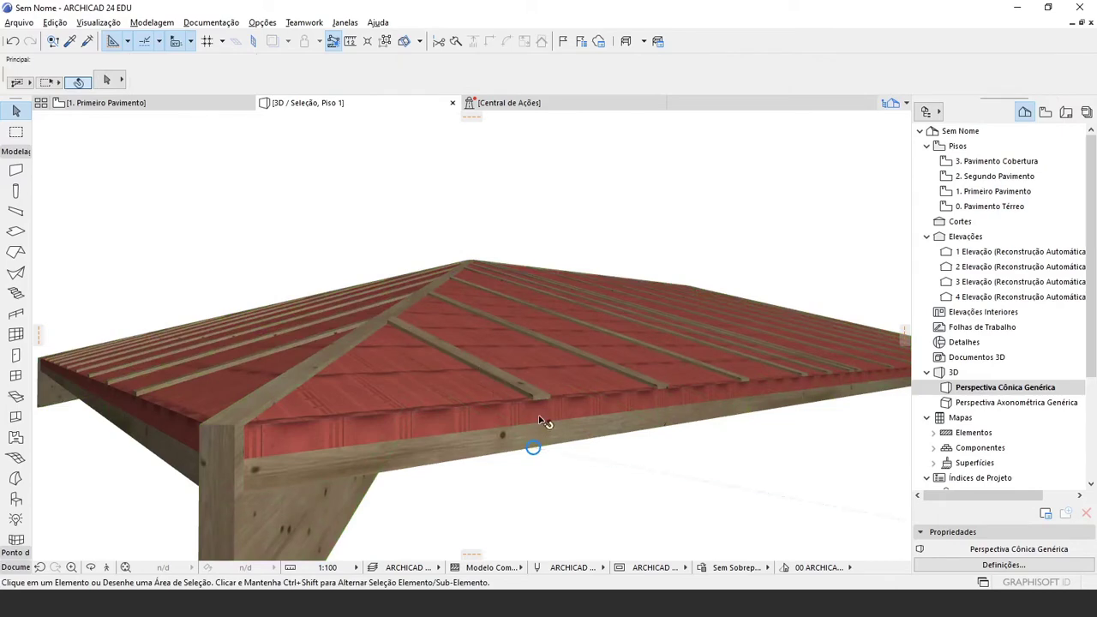
left_click(445, 412)
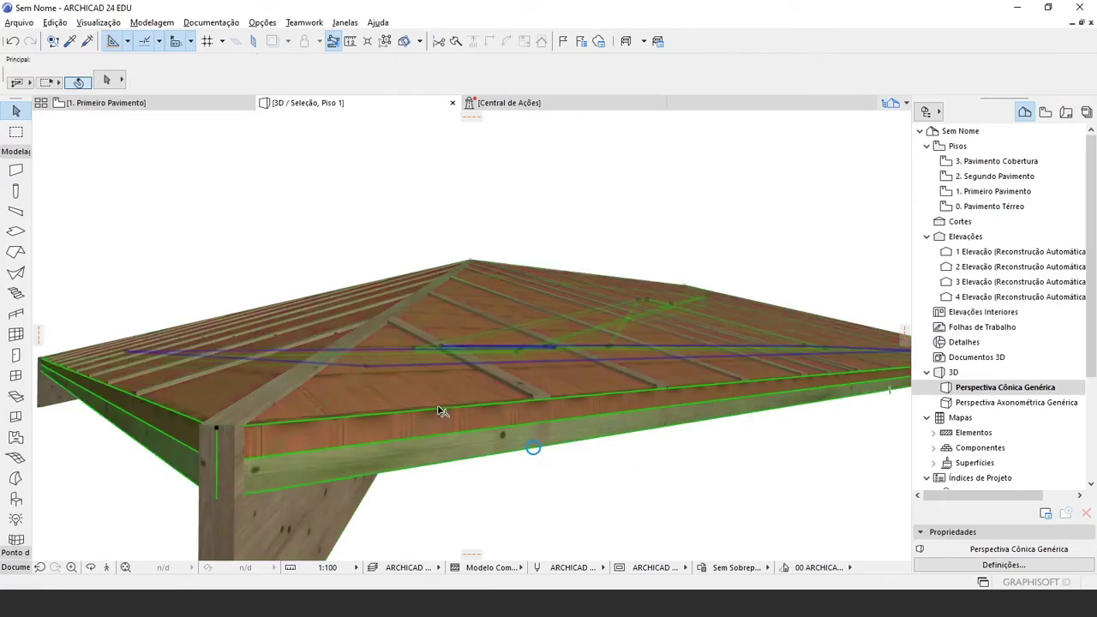
left_click(563, 447)
scroll(541, 400, "up", 1)
middle_click_drag(540, 400, 483, 351, "shift")
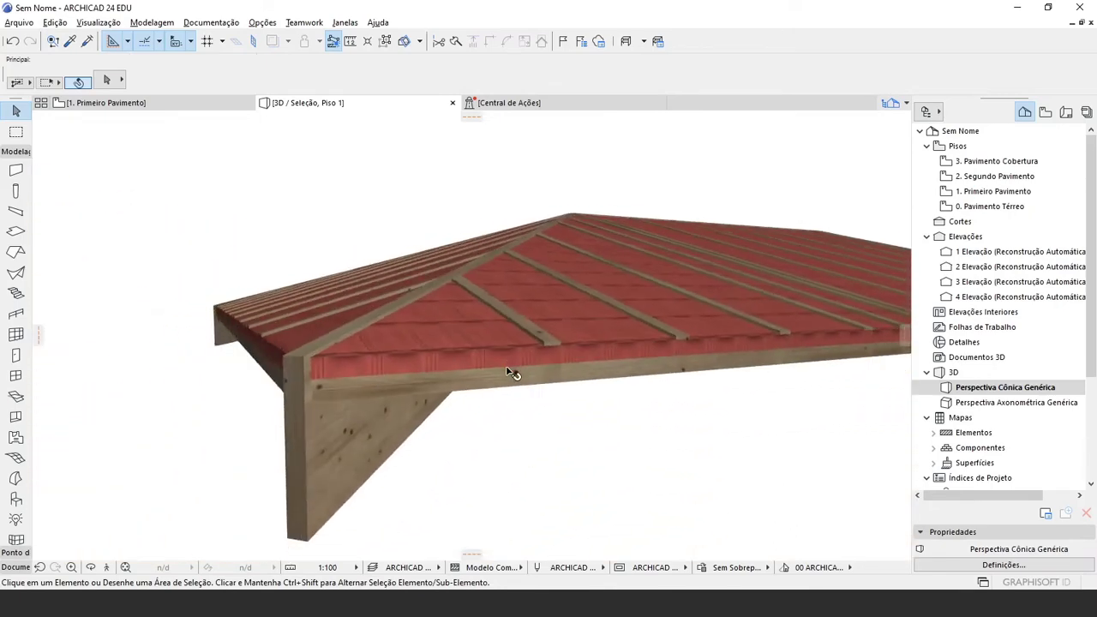
Select the timber framing group and isolate it in the 3D view without the roof covering
key("ctrl+a")
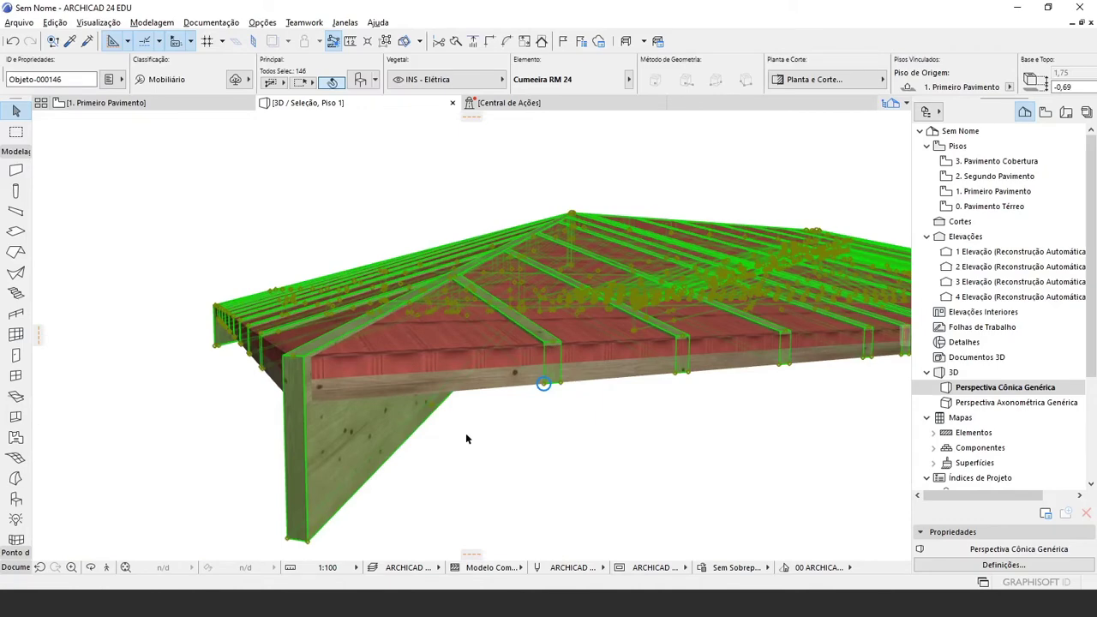
key("F5")
left_click(519, 421)
middle_click_drag(567, 346, 496, 409, "shift")
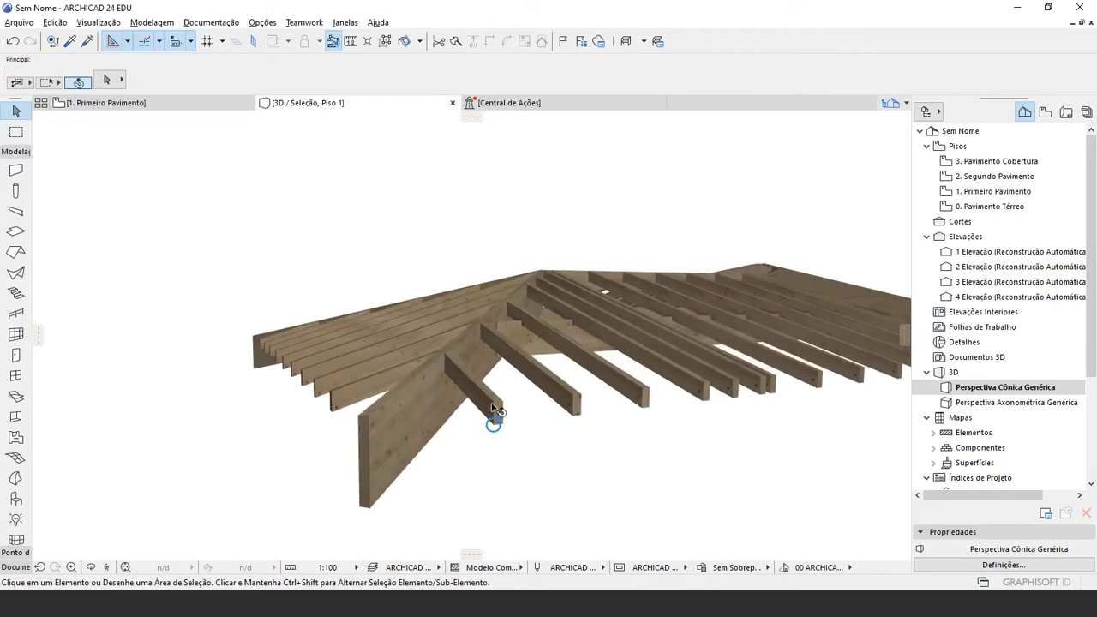
Examine the isolated framing from several angles, checking how the rafters meet the hip beam at the roof's end
key("ctrl+a")
left_click(526, 447)
left_click(344, 405)
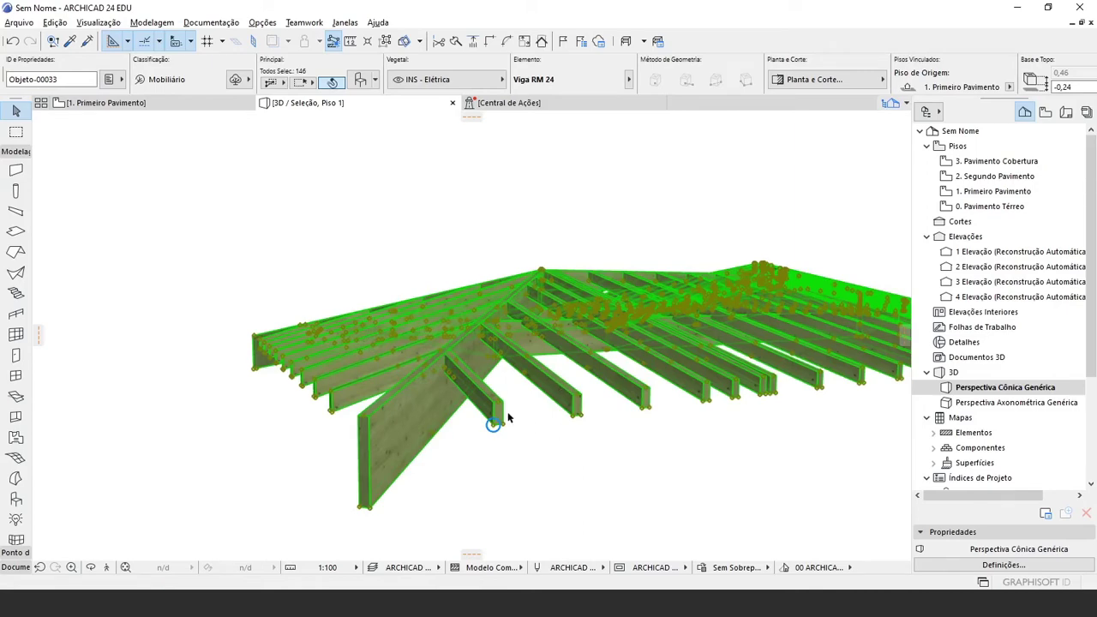
mouse_move(508, 413)
middle_mouse_down("shift")
mouse_move(595, 477)
mouse_move(573, 518)
mouse_move(503, 429)
middle_mouse_up("shift")
left_click(282, 464)
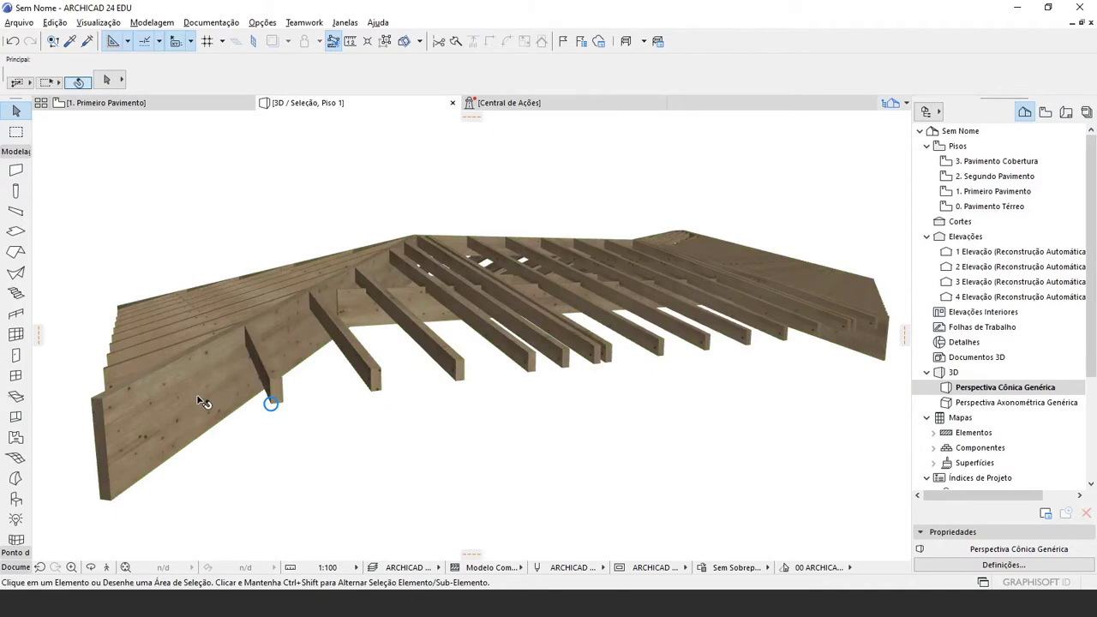
mouse_move(203, 403)
middle_mouse_down("shift")
mouse_move(299, 352)
mouse_move(319, 418)
middle_mouse_up("shift")
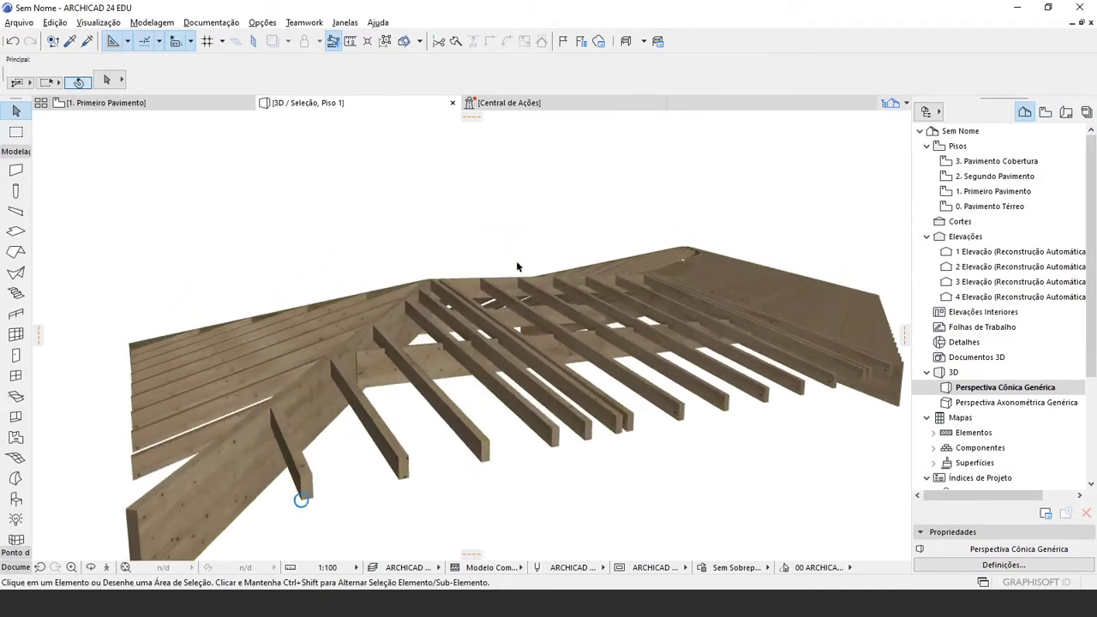
middle_click_drag(667, 313, 538, 414, "shift")
middle_click_drag(529, 362, 382, 321, "shift")
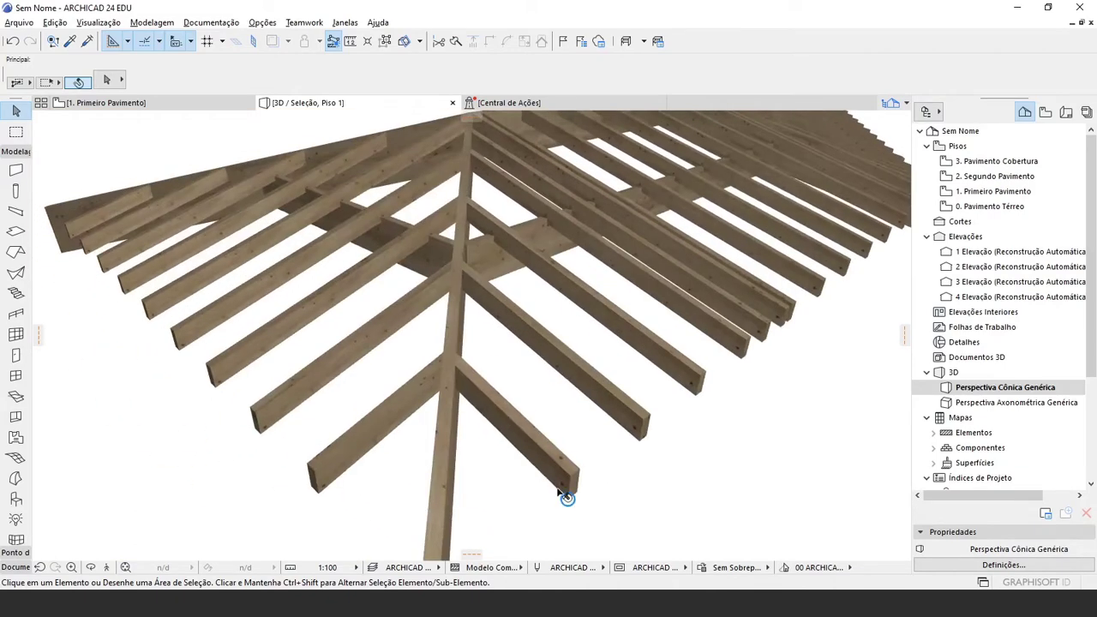
middle_click_drag(512, 448, 509, 474, "shift")
Display the whole model in 3D again and inspect the hip beam, rafters and eaves timber at the roof corner
key("F2")
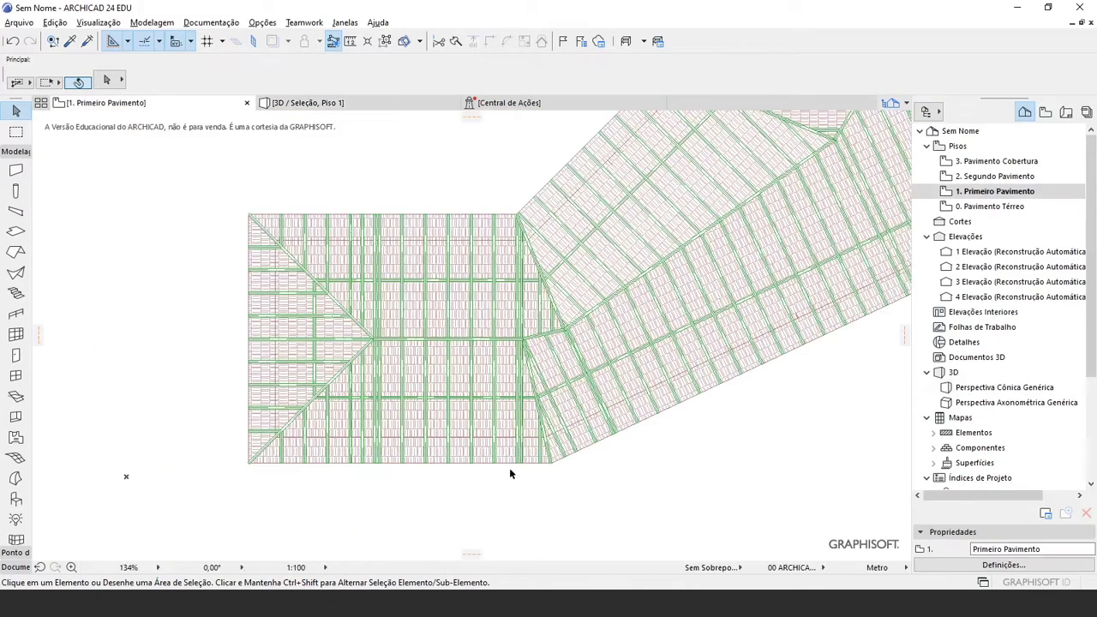
key("F5")
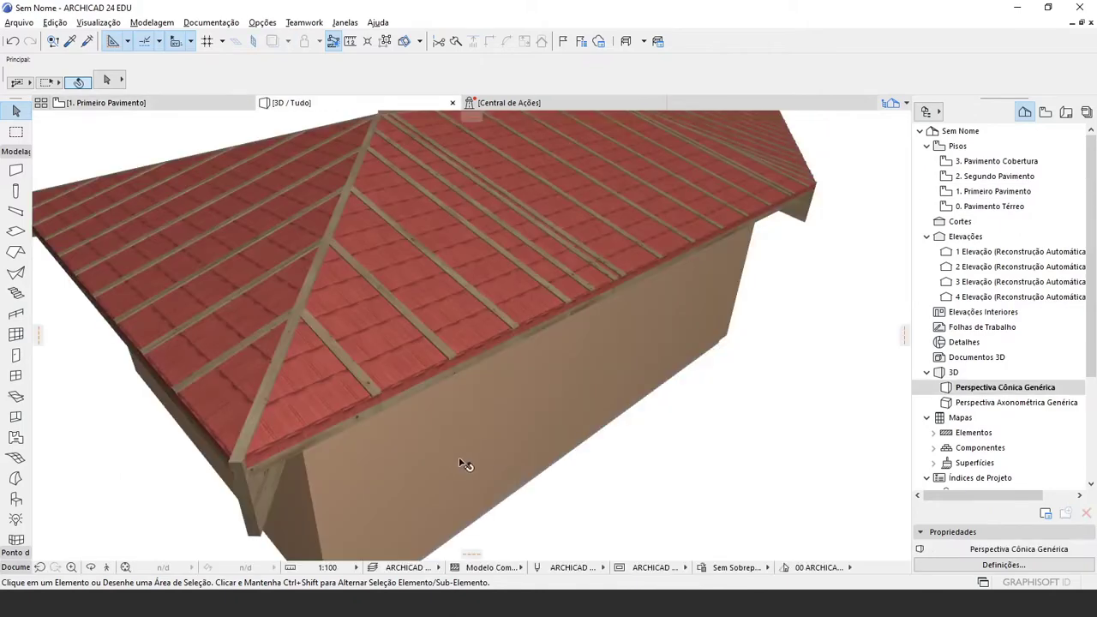
middle_click_drag(416, 453, 264, 419, "shift")
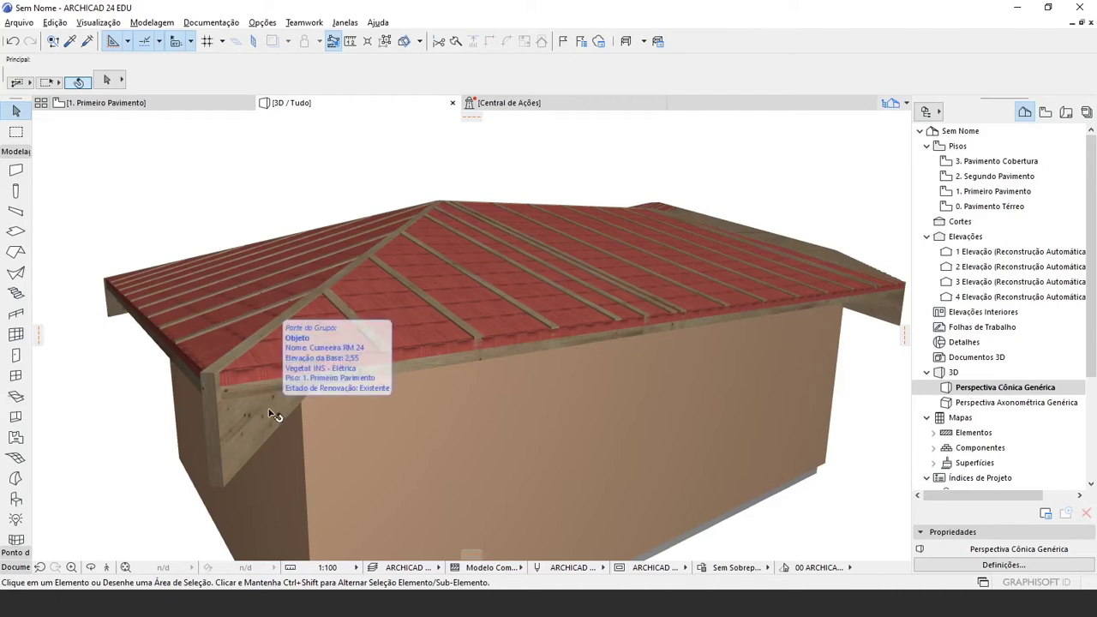
middle_click_drag(272, 415, 317, 328, "shift")
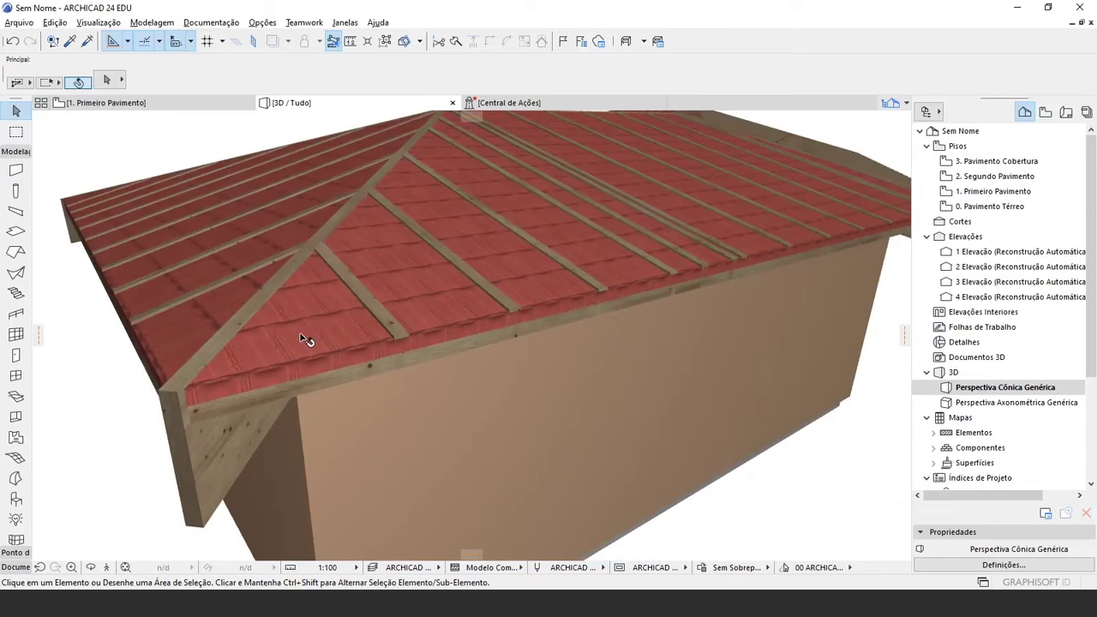
scroll(240, 413, "up", 5)
scroll(245, 416, "down", 6)
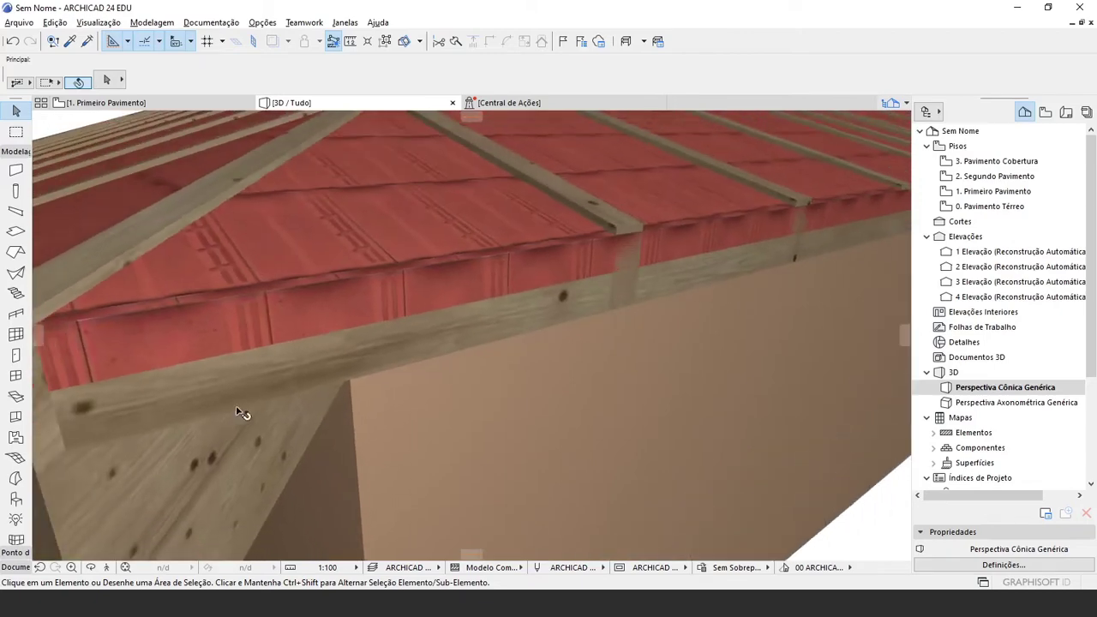
scroll(383, 378, "up", 3)
scroll(383, 378, "up", 1)
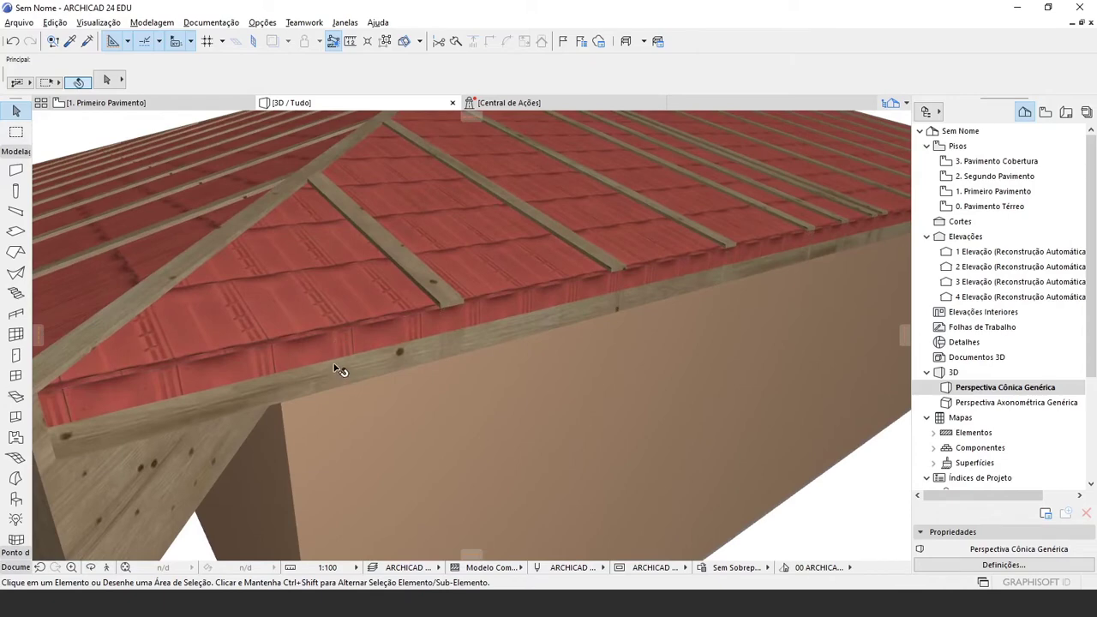
mouse_move(336, 393)
Review the RoofMaker geometry settings of the grouped framing objects, leaving them unchanged, and clear the selection
left_click(388, 337)
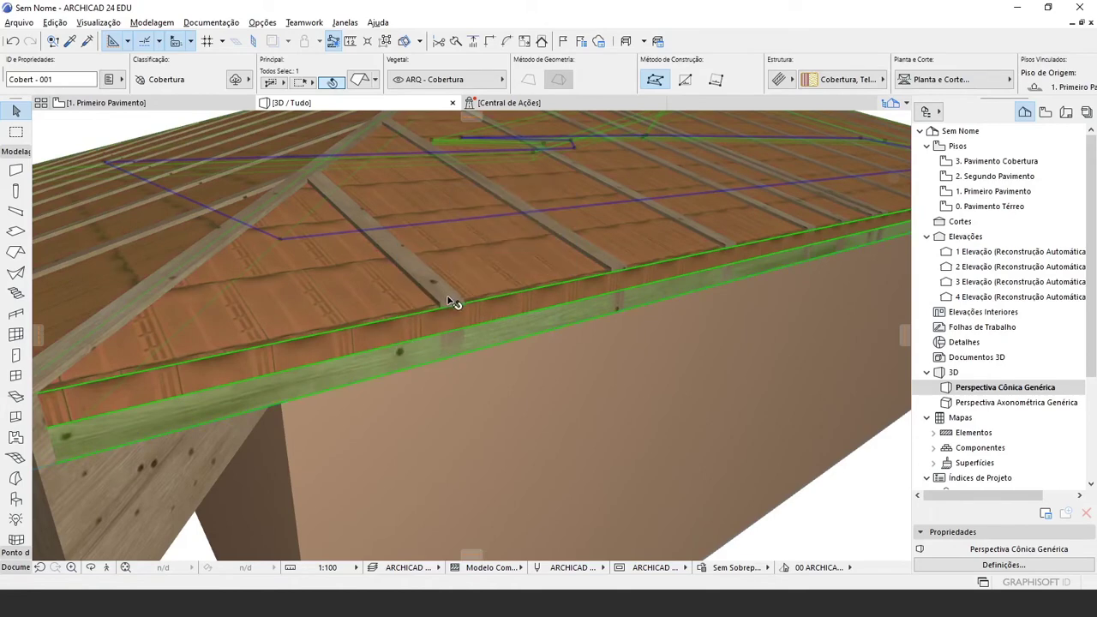
key("ctrl+a")
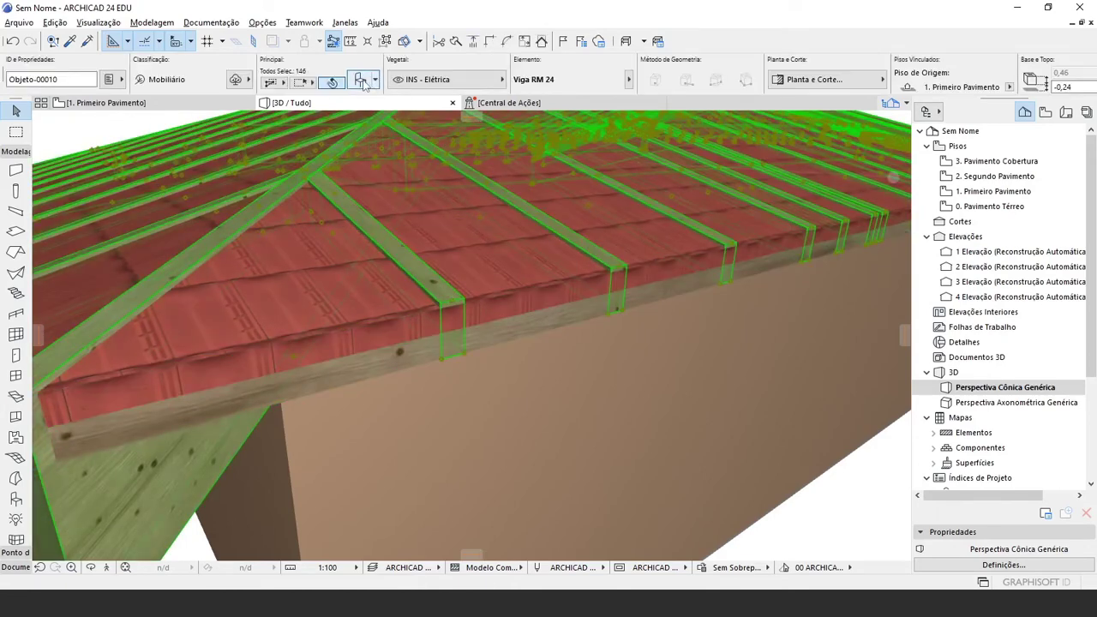
left_click(361, 80)
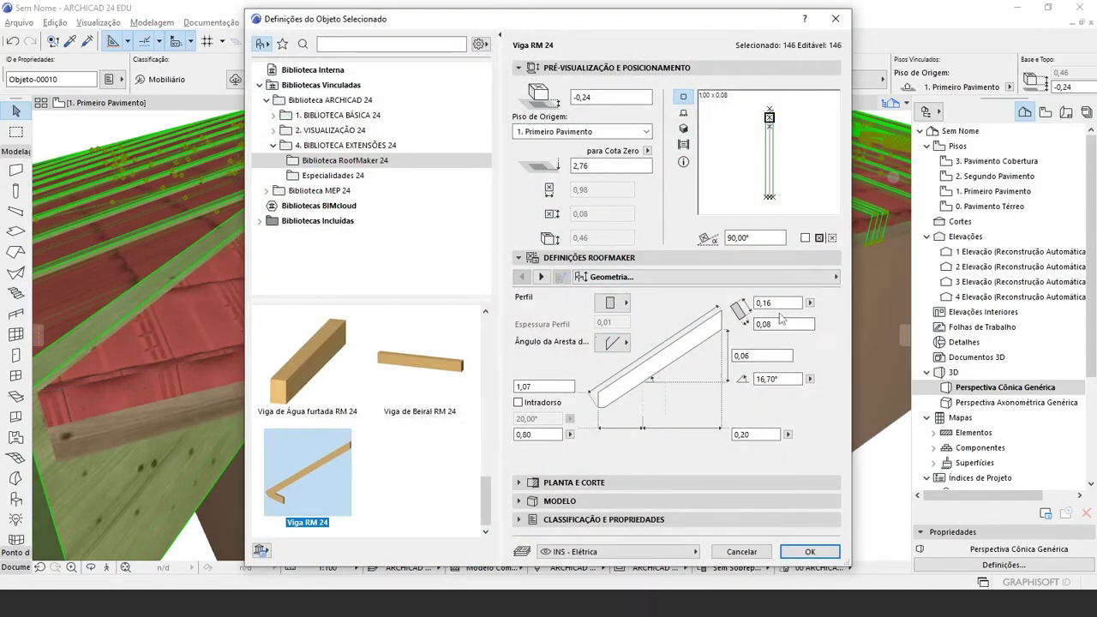
key("Escape")
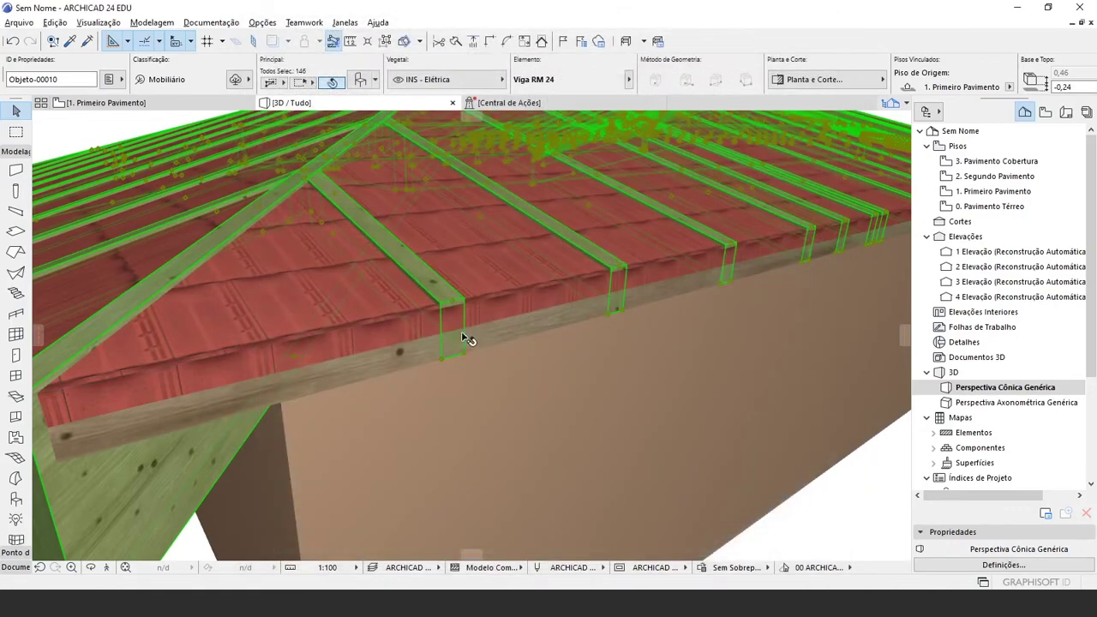
key("Escape")
Select the framing group and examine its extent over both roof wings together with the walls
scroll(397, 318, "down", 1)
middle_click_drag(290, 316, 515, 364, "shift")
middle_click_drag(292, 361, 330, 356, "shift")
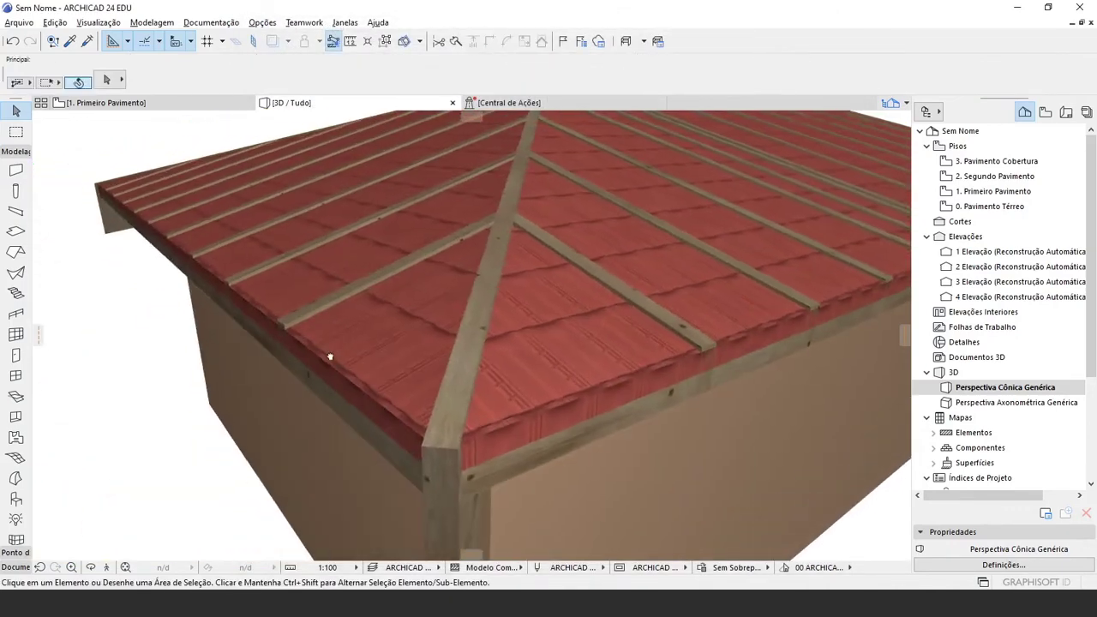
scroll(468, 367, "down", 4)
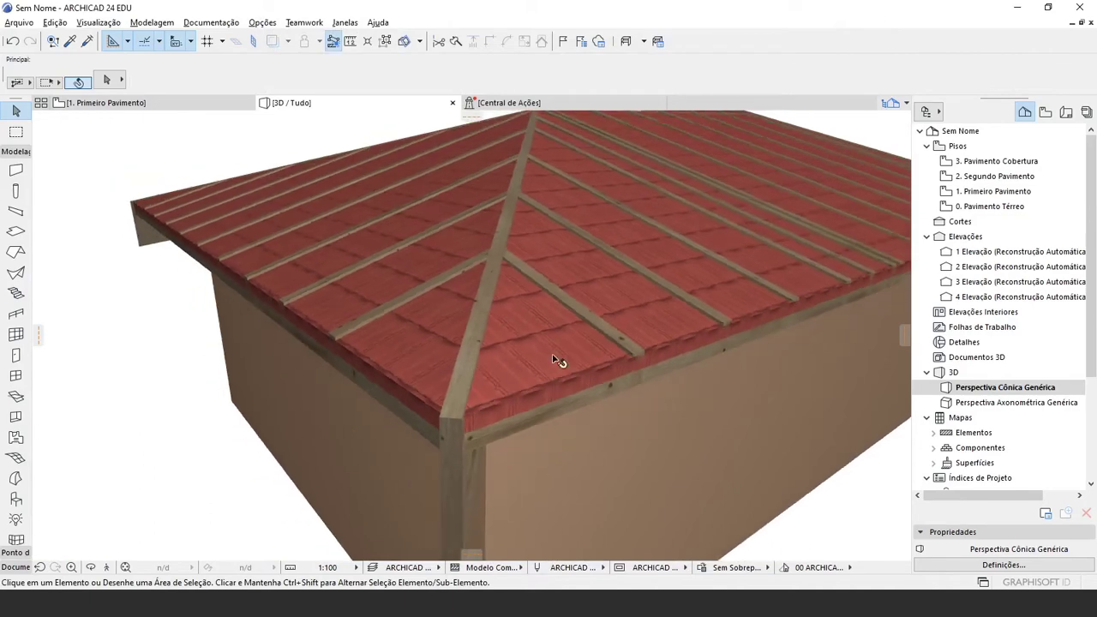
left_click(474, 351)
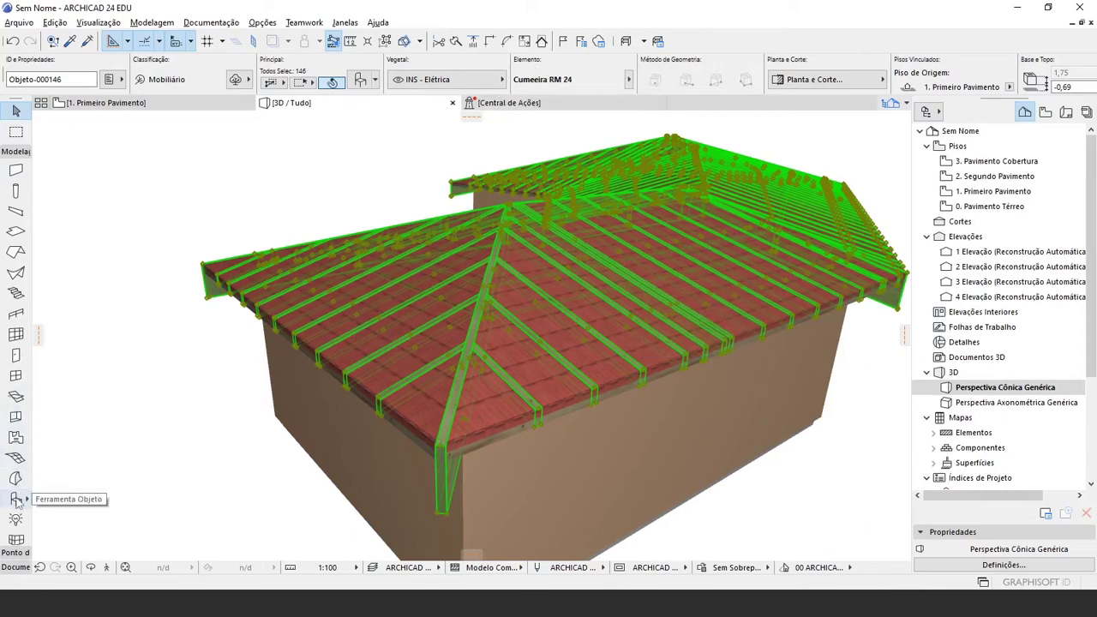
middle_click_drag(734, 284, 675, 324)
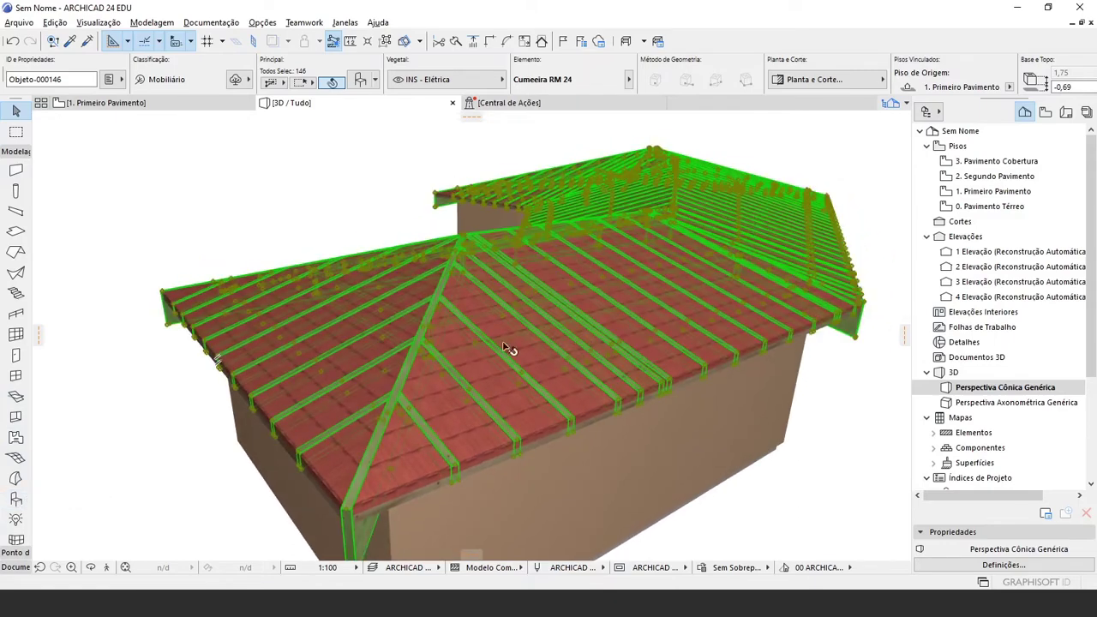
key("Escape")
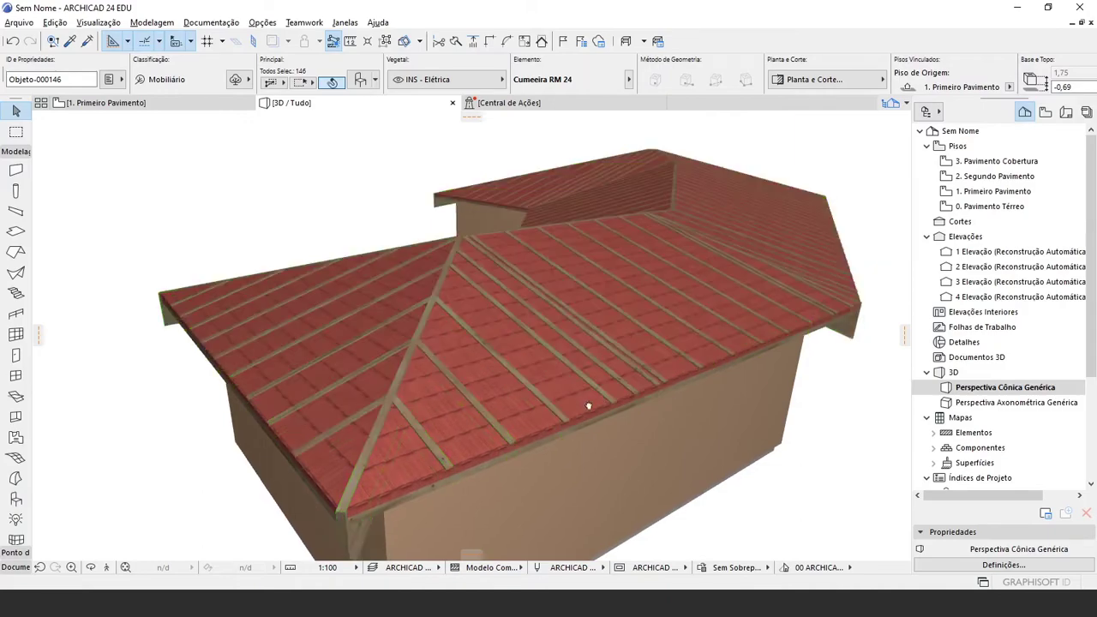
scroll(587, 406, "up", 3)
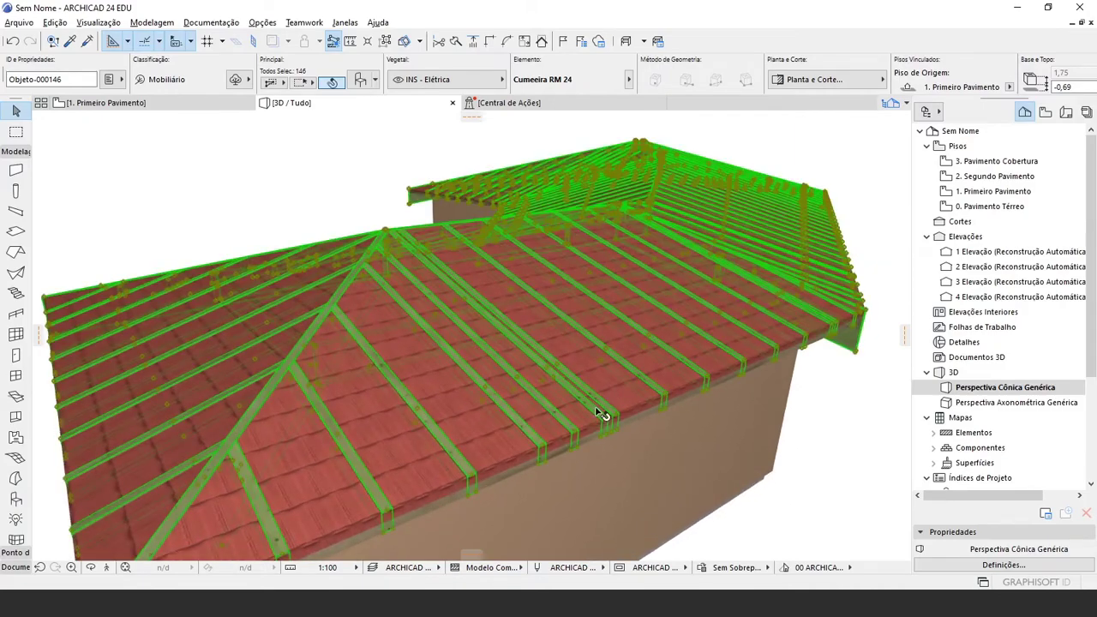
scroll(603, 414, "down", 3)
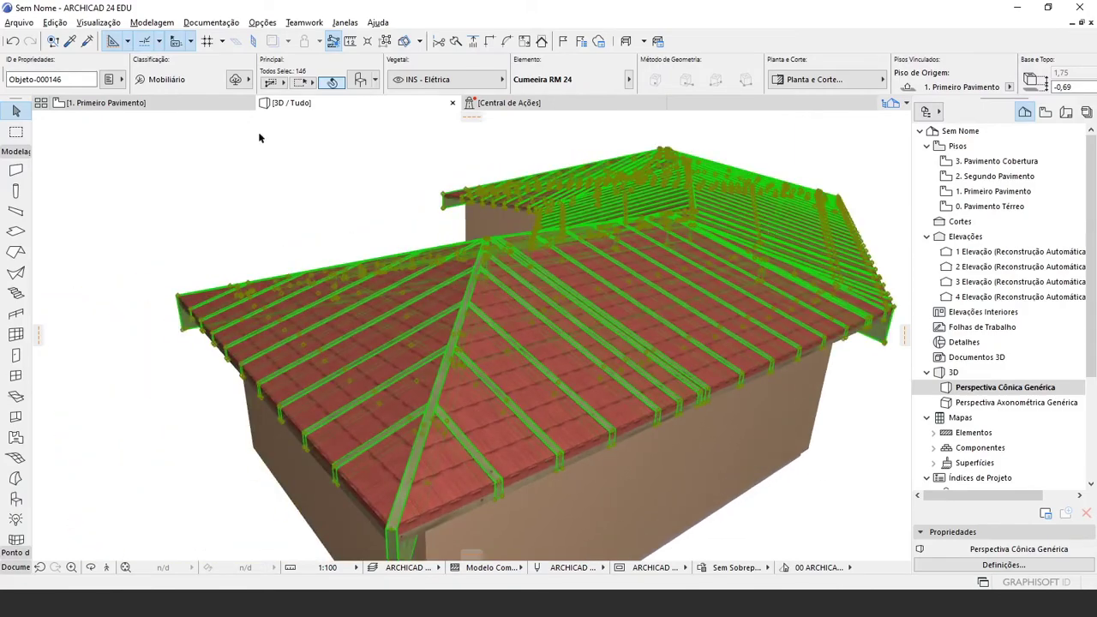
Suspend grouping so that framing members can be picked individually, and clear the selection
left_click(54, 22)
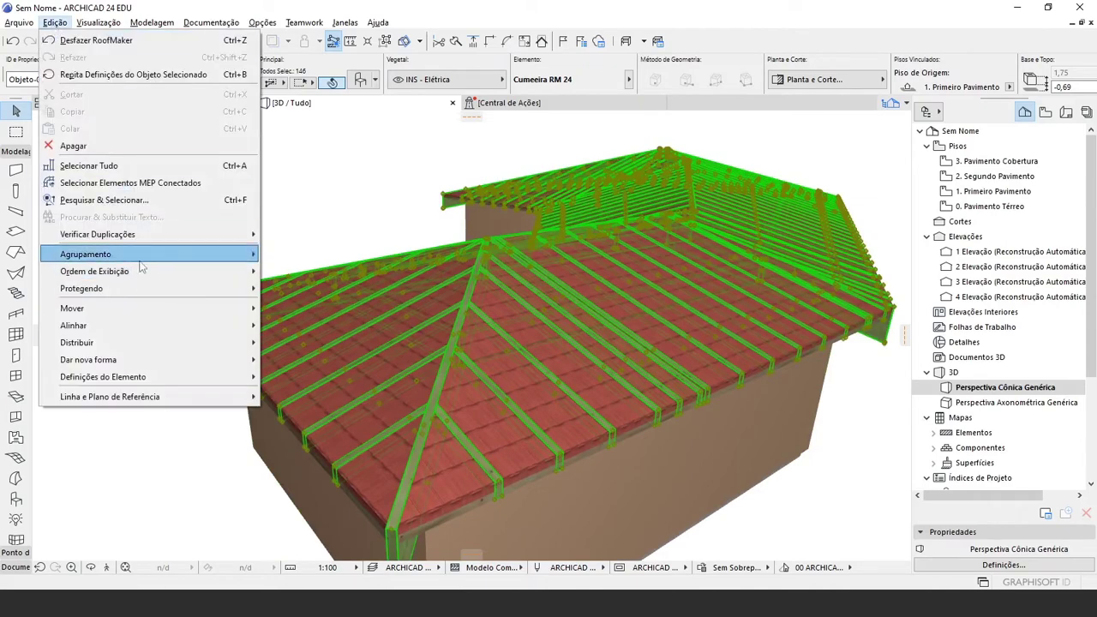
mouse_move(137, 254)
left_click(318, 289)
left_click(197, 471)
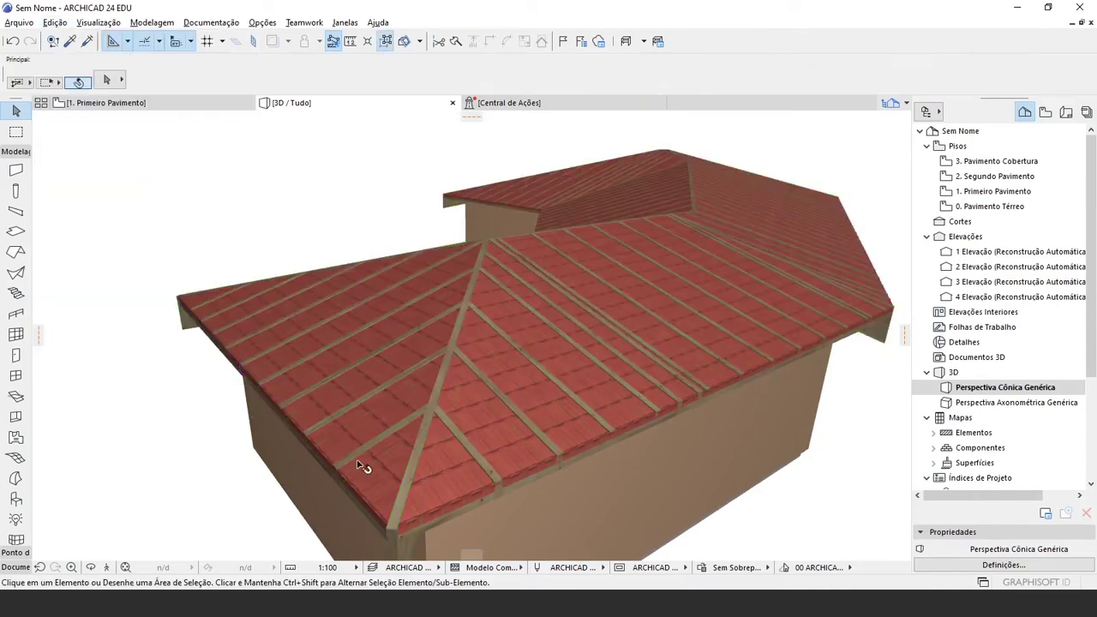
Select the single short rafter beside the corner hip, review its Viga RM 24 geometry settings without changes, and deselect it
left_click(363, 465)
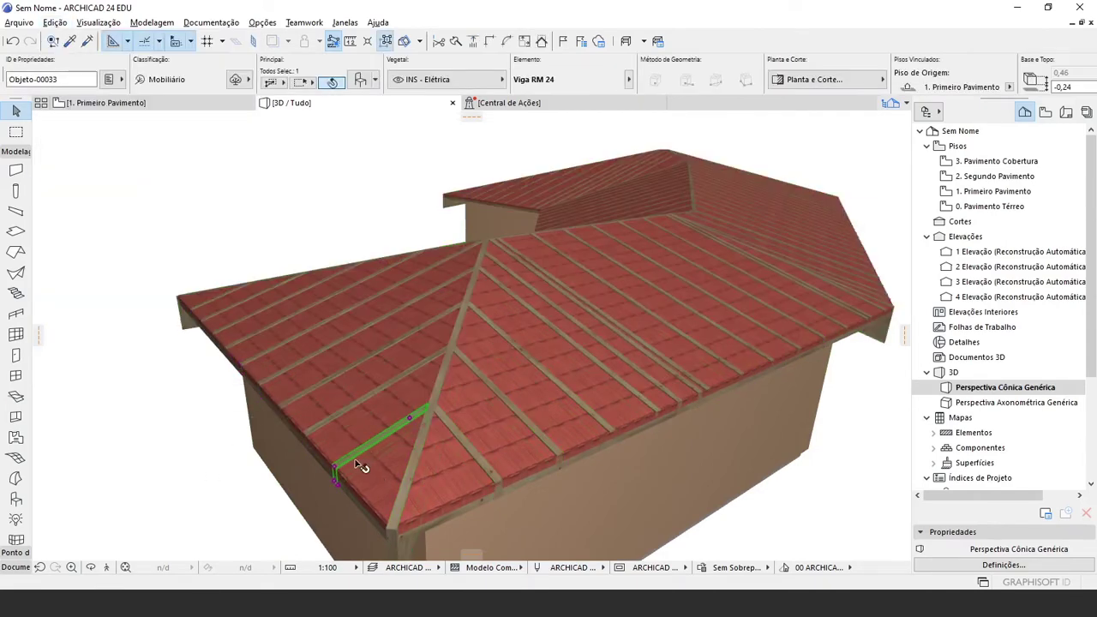
scroll(360, 463, "up", 3)
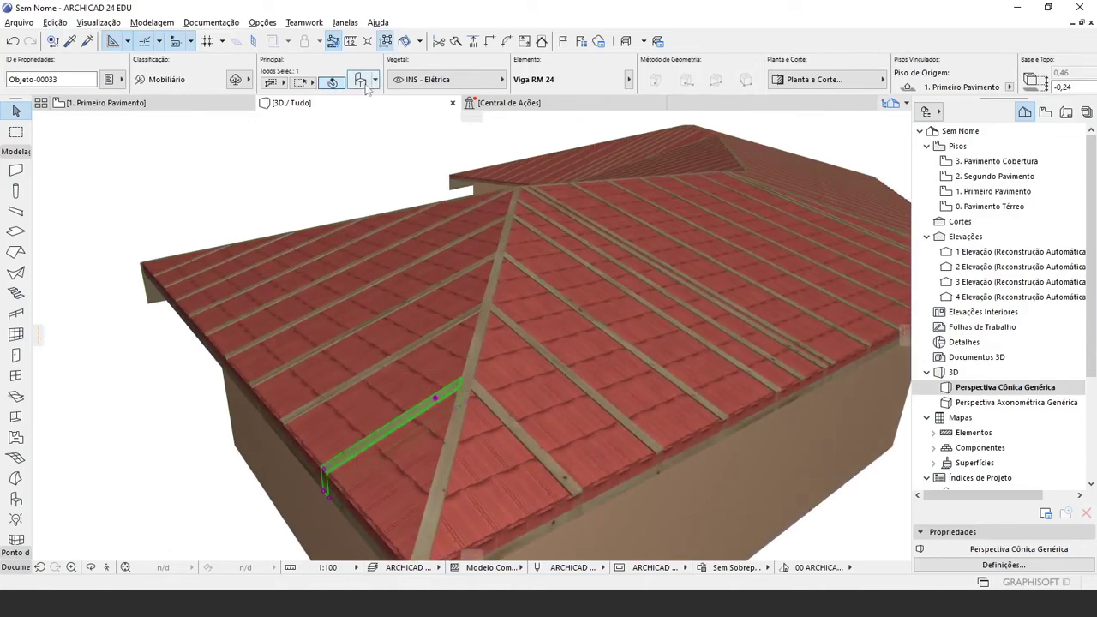
key("ctrl+t")
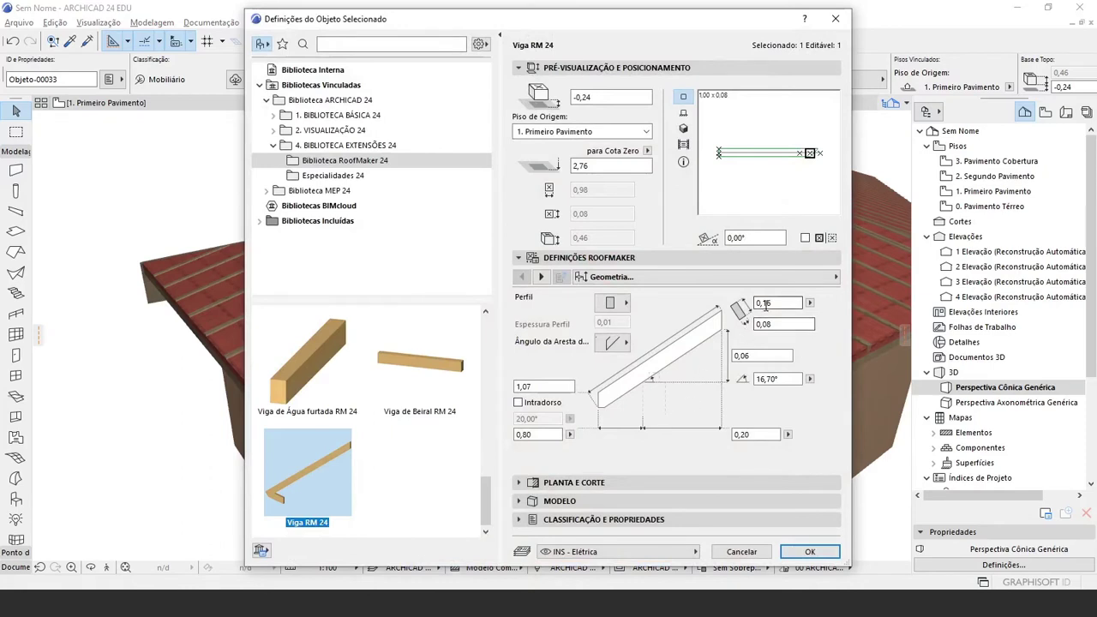
left_click(743, 553)
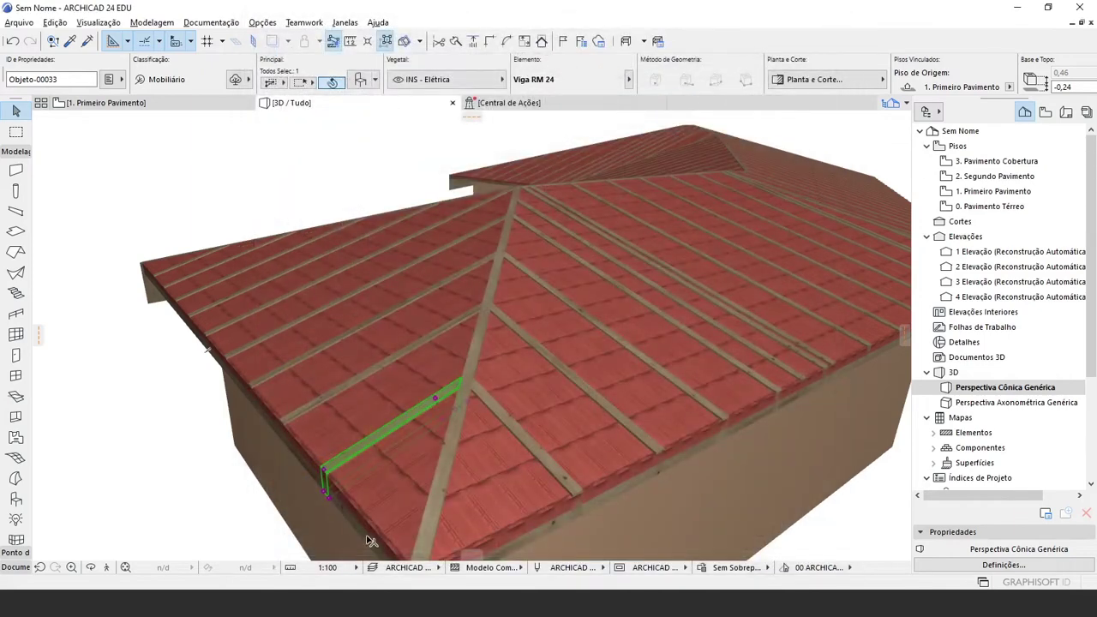
key("Escape")
middle_click_drag(528, 519, 403, 460, "shift")
scroll(403, 460, "up", 4)
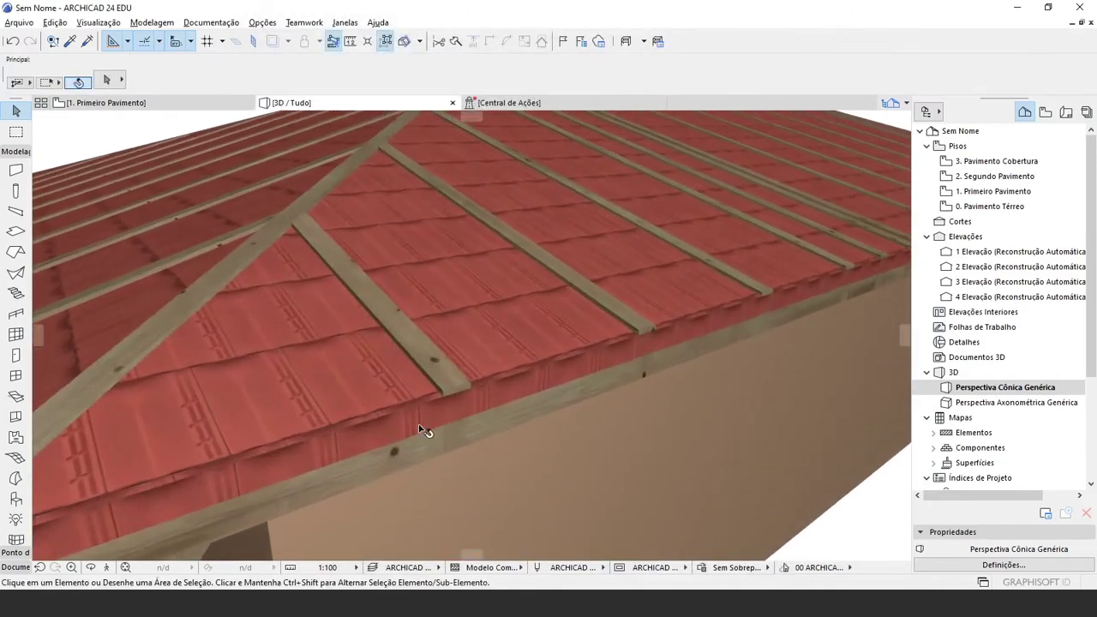
Try to elevate the multi-plane tiled roof above its timber framing, and undo the elevation
left_click(365, 456)
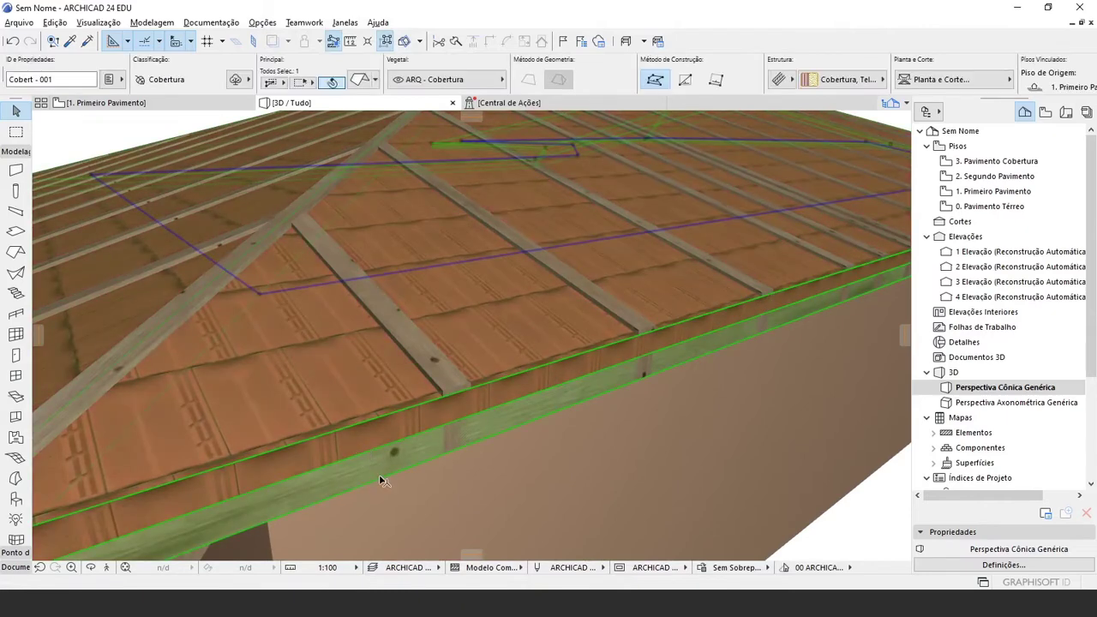
mouse_move(384, 482)
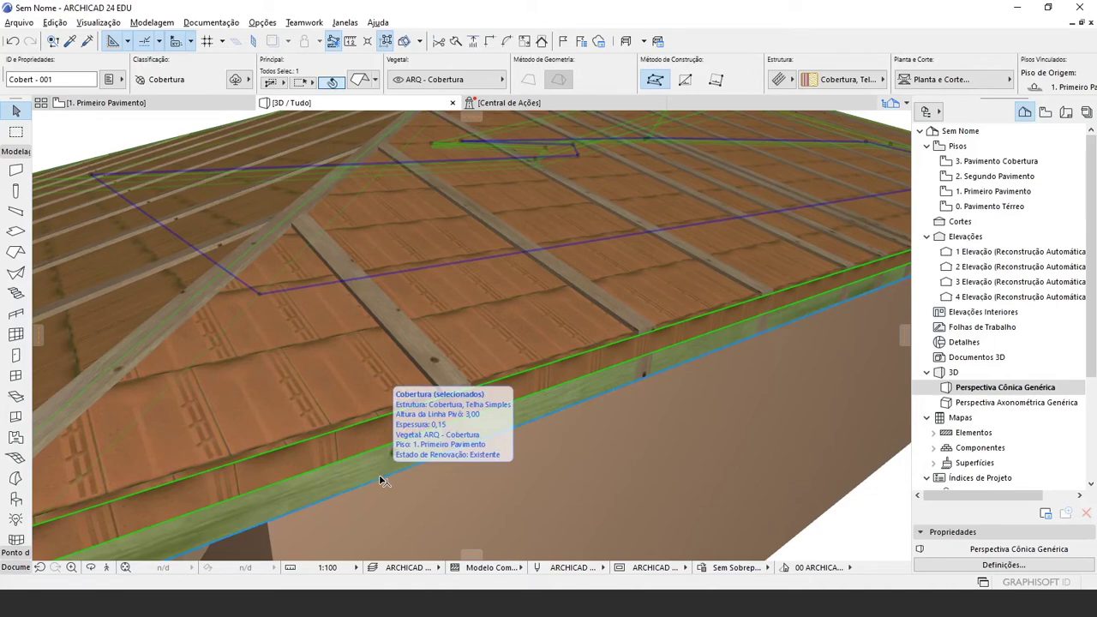
key("ctrl+9")
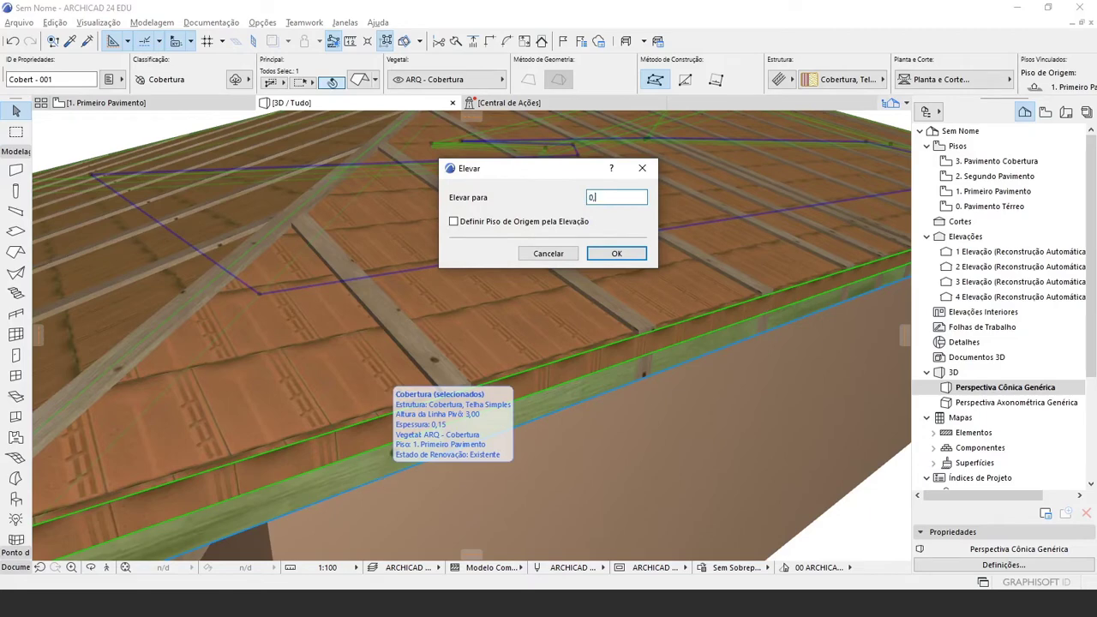
key("Return")
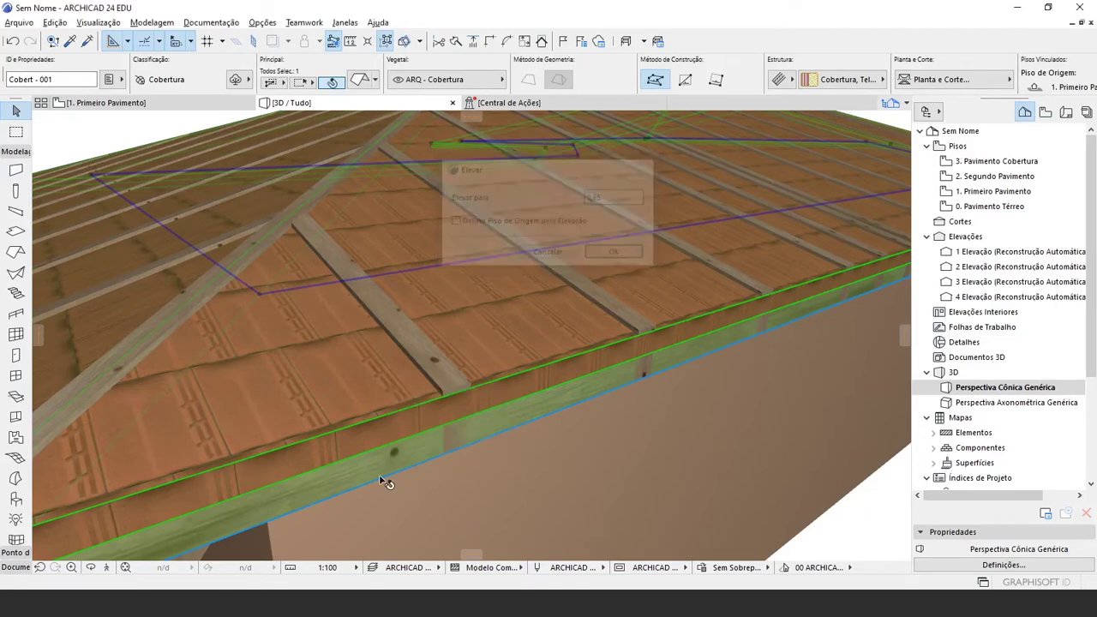
key("ctrl+z")
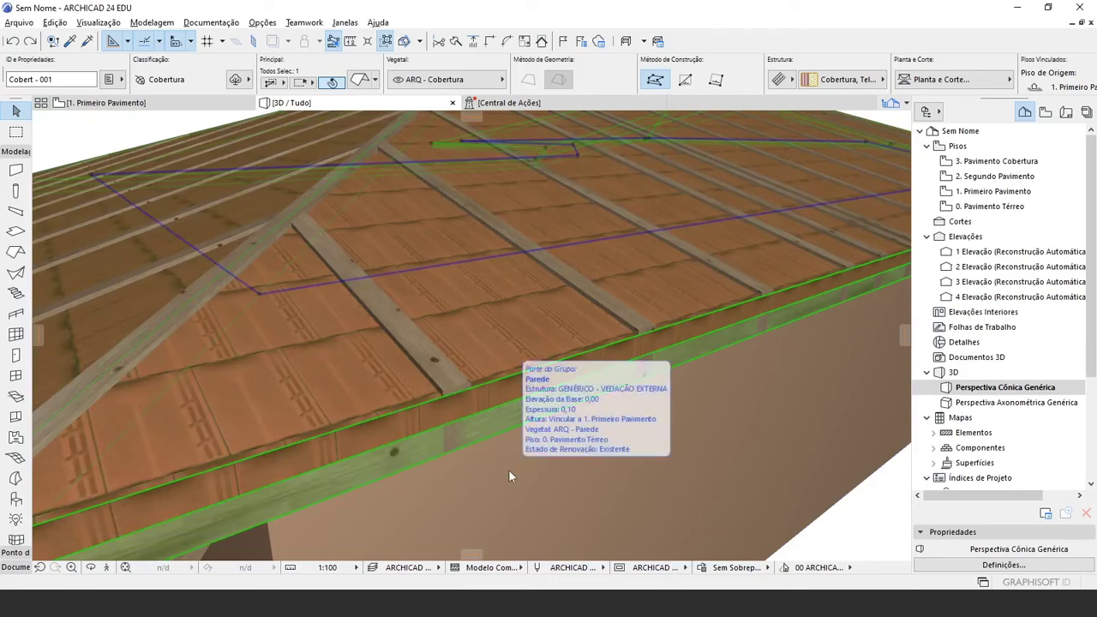
Elevate the selected multi-plane roof by 0,085 and clear the selection
key("ctrl+9")
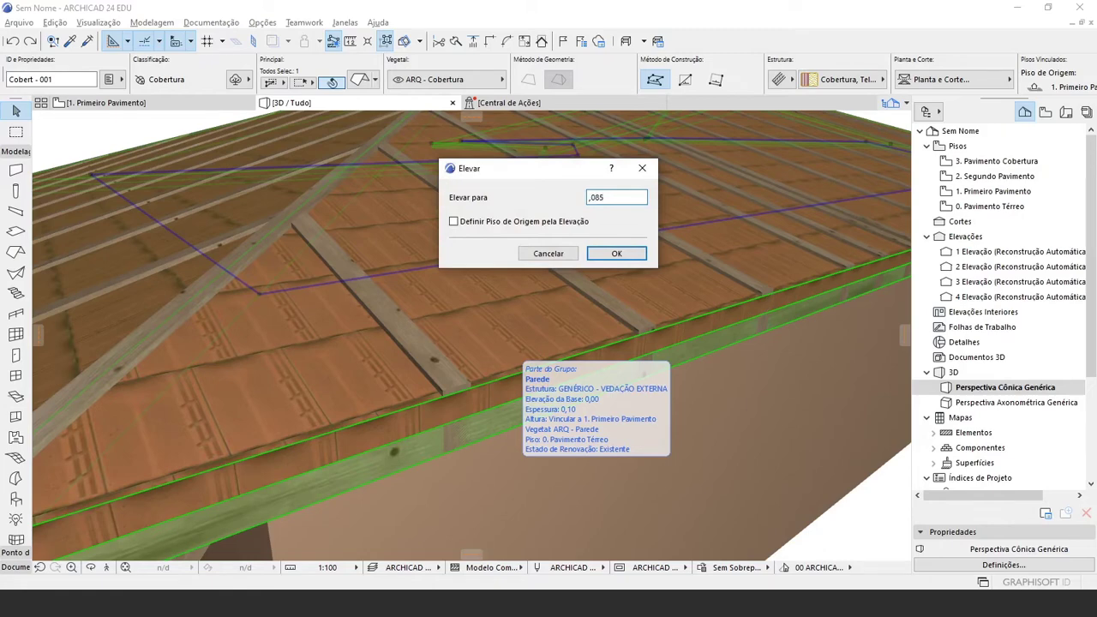
type(",085")
key("Return")
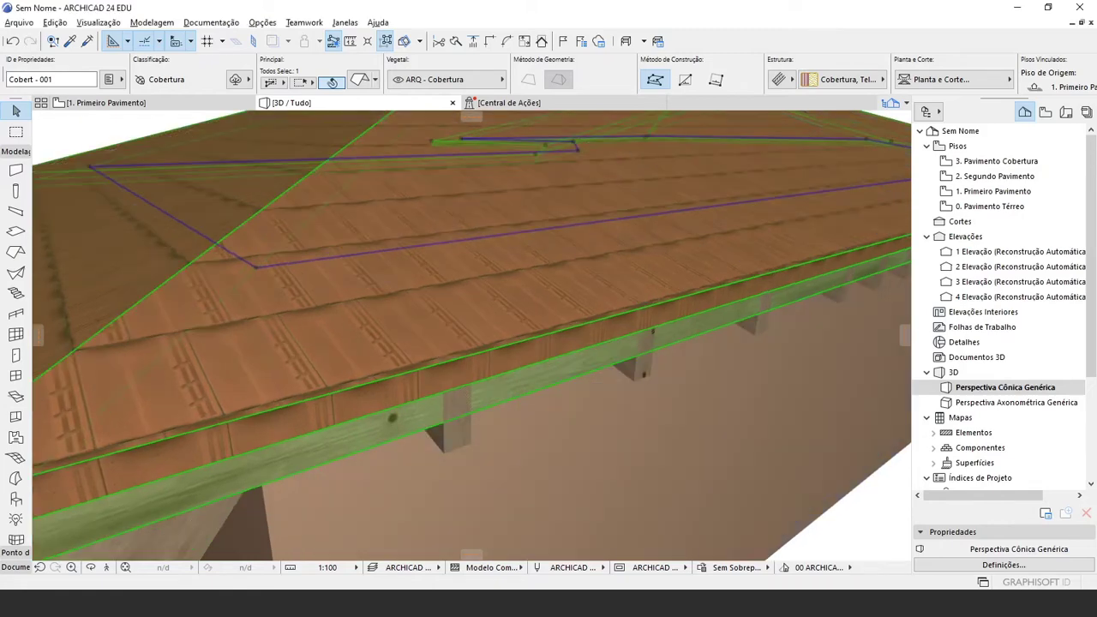
key("Escape")
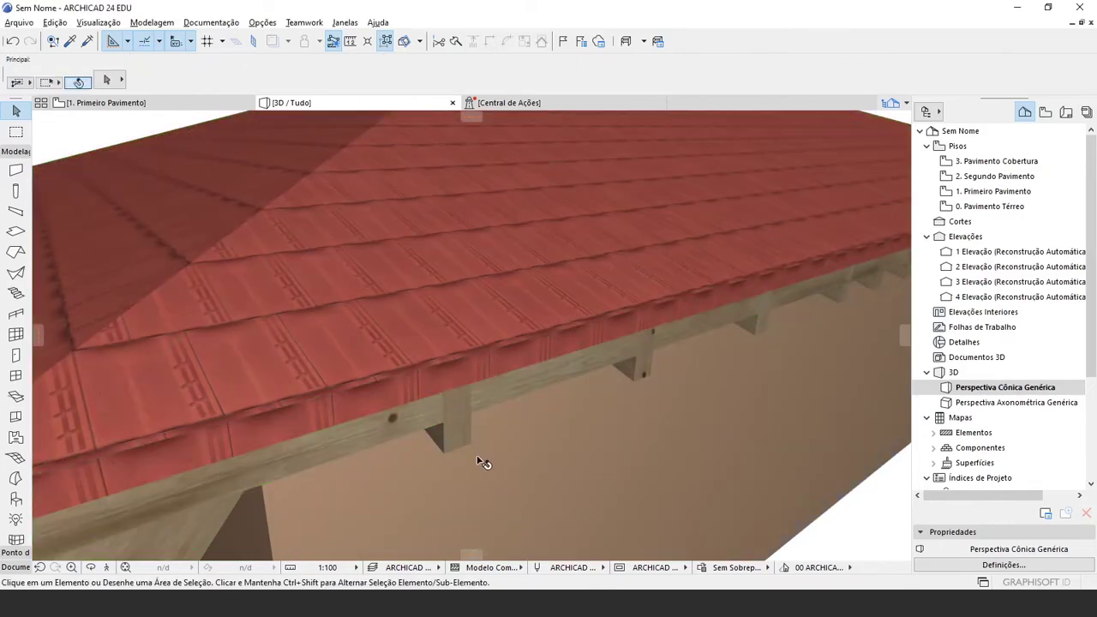
Examine how the rafter end meets the underside of the roof at the eave, picking the roof and the rafter in turn
scroll(484, 467, "down", 3)
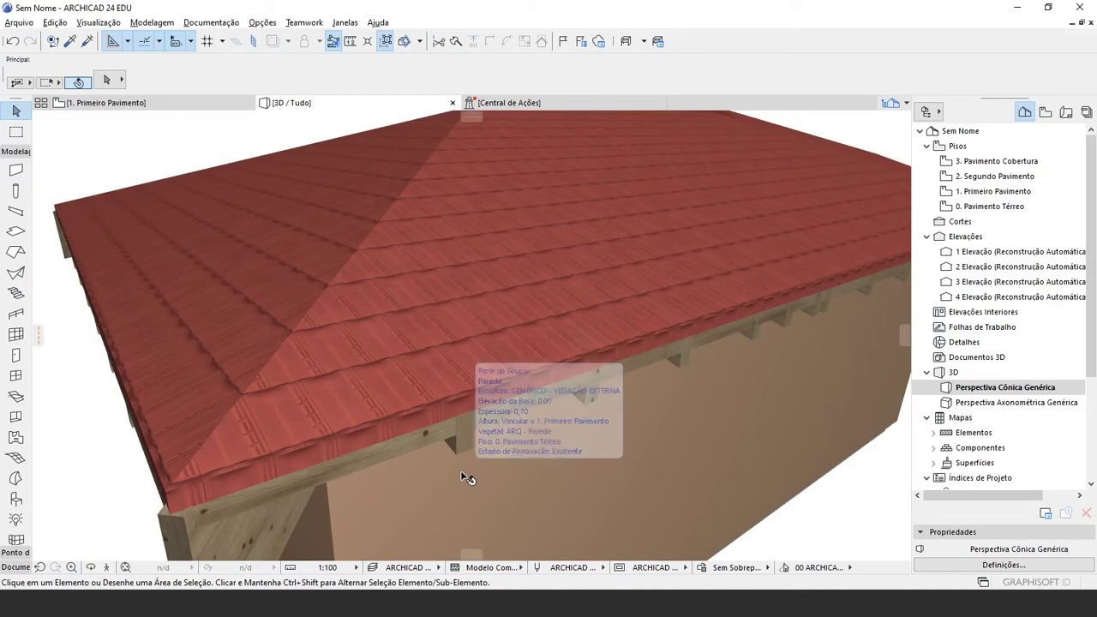
scroll(466, 477, "up", 6)
scroll(460, 429, "down", 5)
left_click(464, 310)
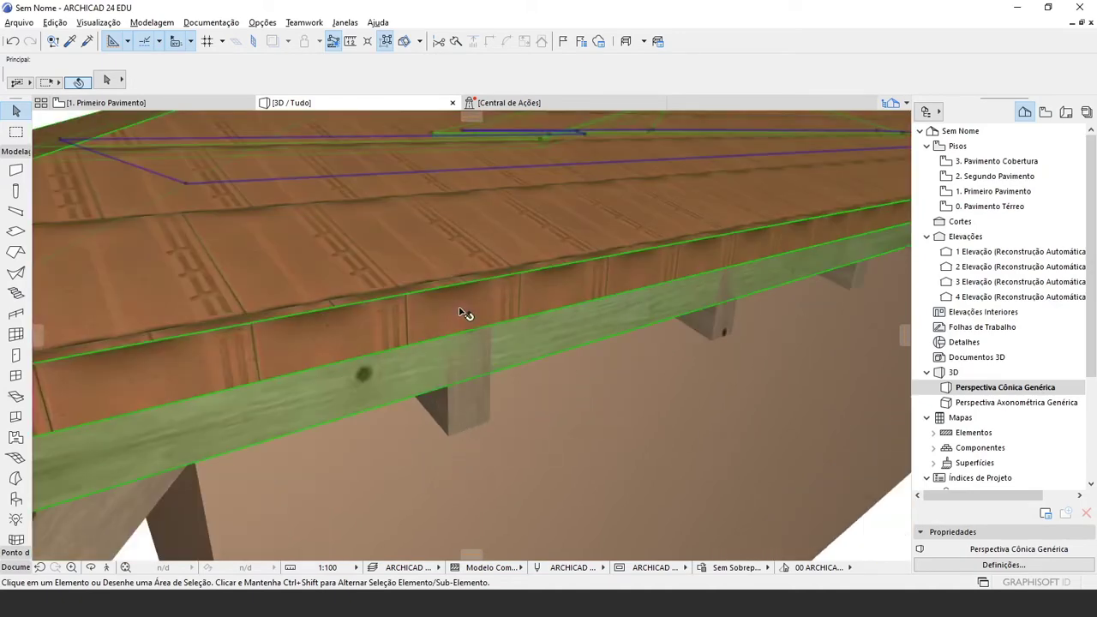
left_click(465, 401)
scroll(460, 352, "up", 1)
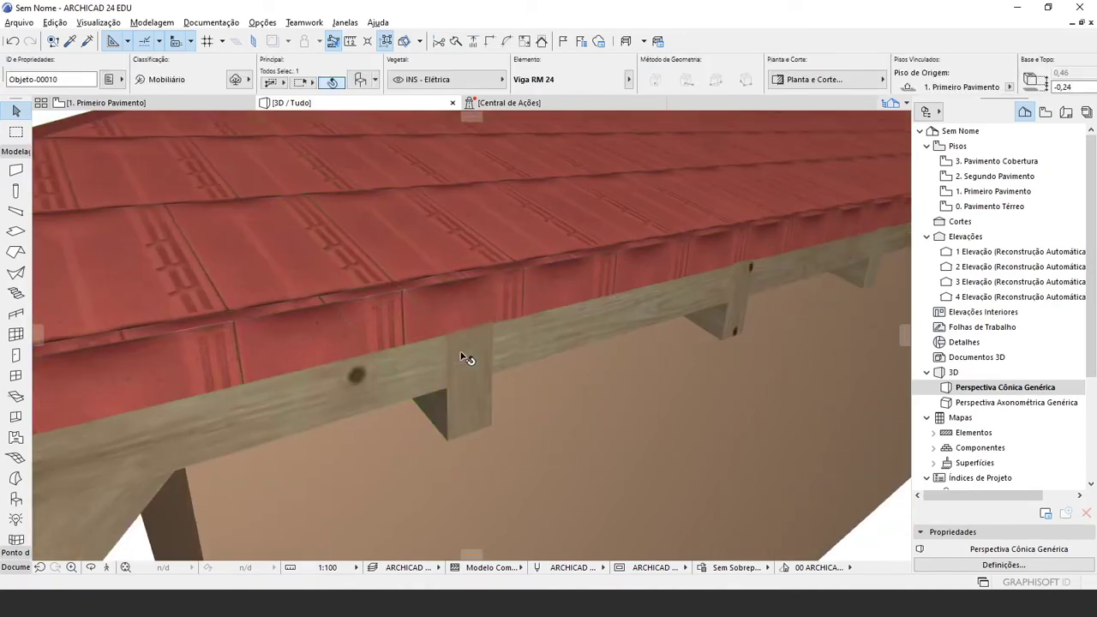
left_click(443, 295)
left_click(459, 423)
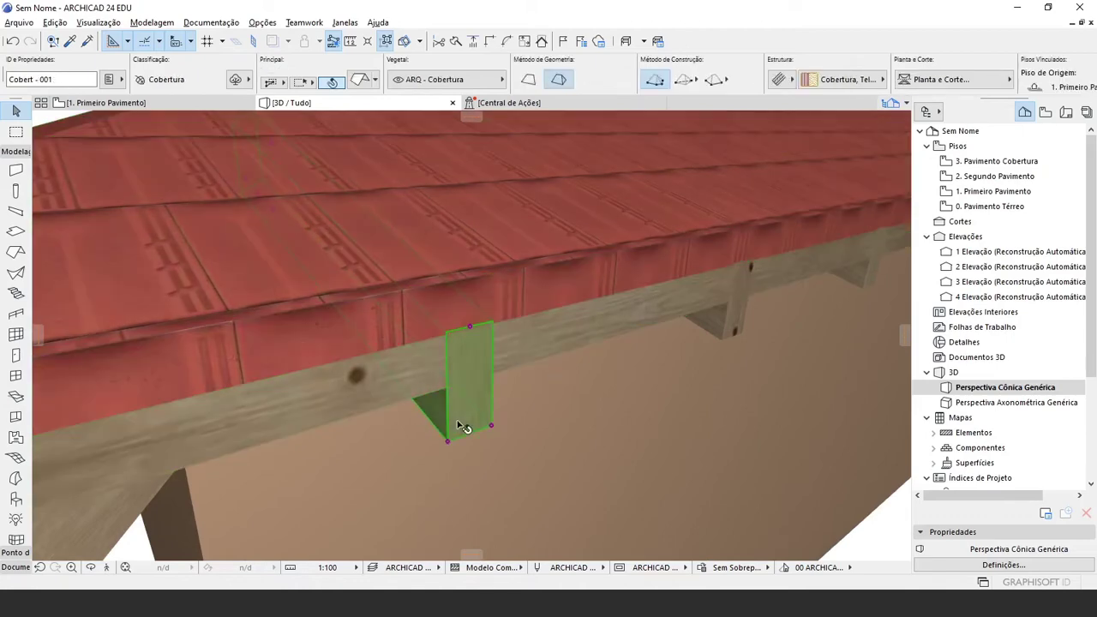
Elevate the multi-plane roof slightly more above the rafters and clear the selection
left_click(369, 325)
key("ctrl+9")
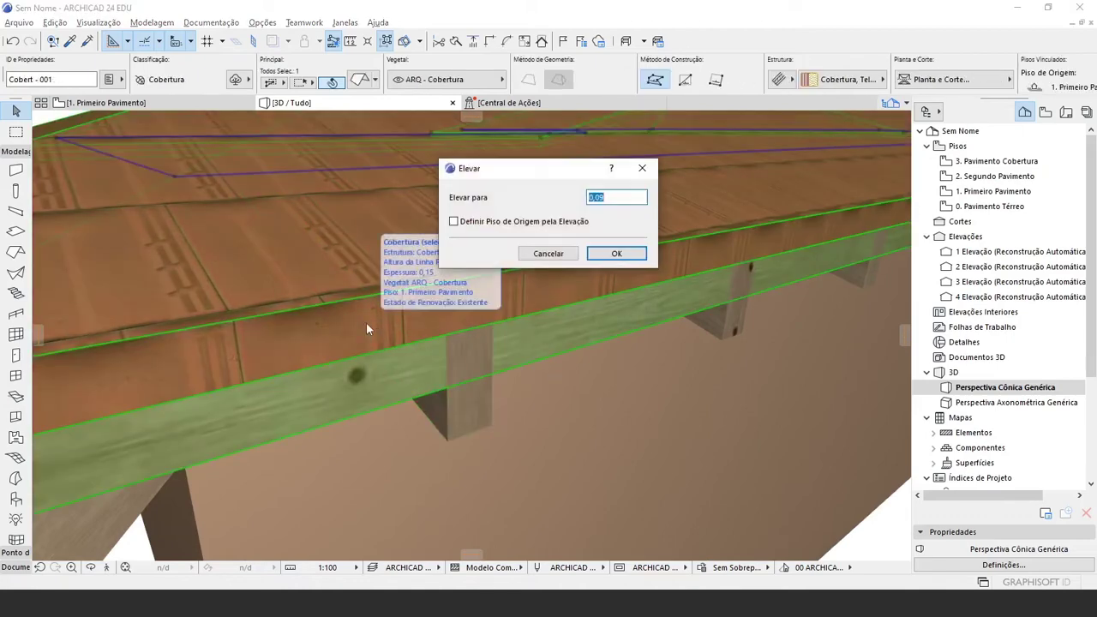
type(",0")
key("Return")
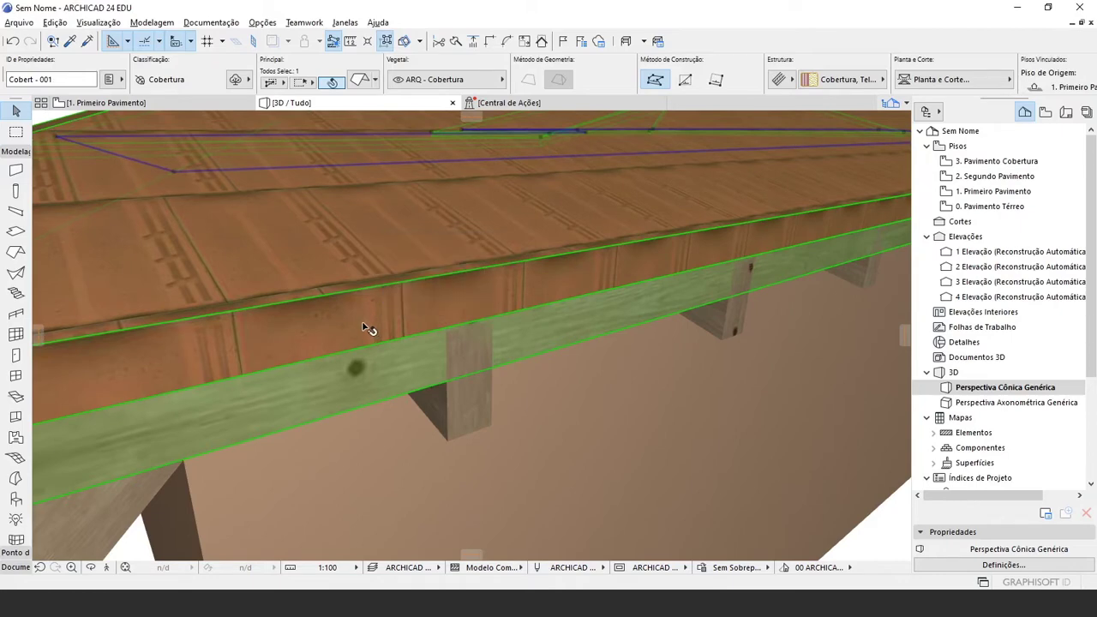
key("Escape")
Examine the raised roof over the whole building, from the corner eave to both wings
scroll(430, 376, "down", 2)
scroll(430, 377, "down", 2)
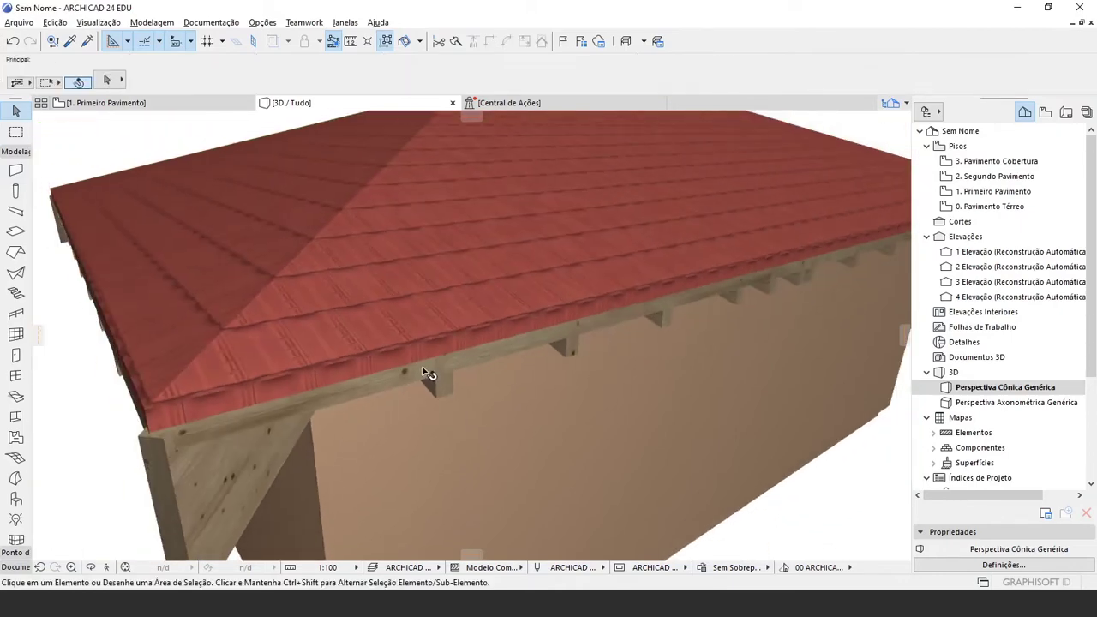
middle_click_drag(312, 342, 487, 383)
scroll(354, 399, "down", 5)
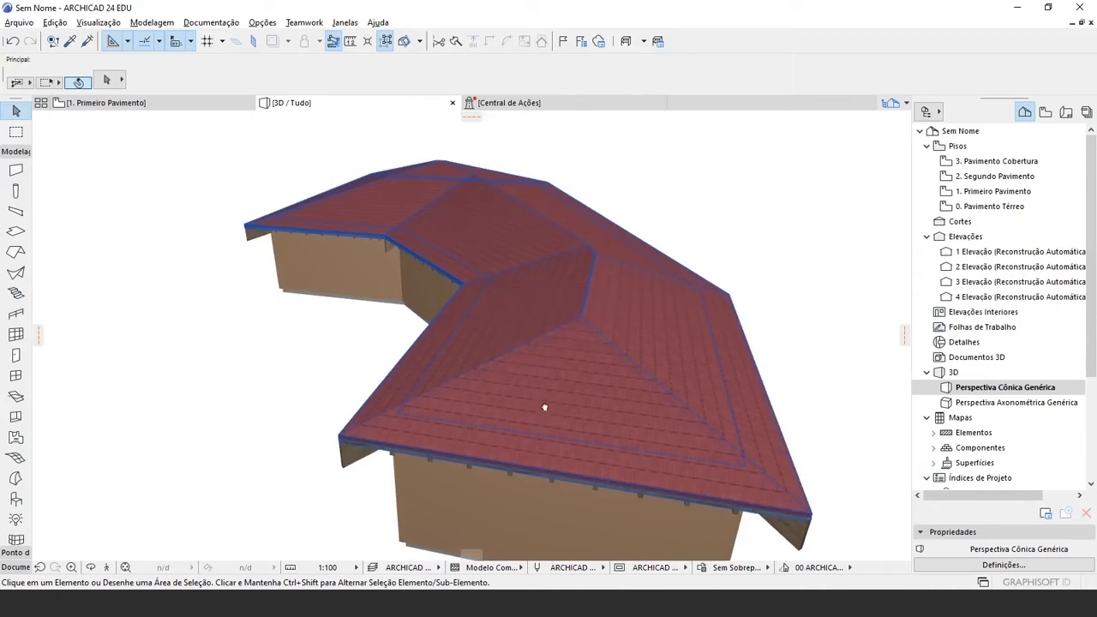
middle_click_drag(552, 411, 560, 385, "shift")
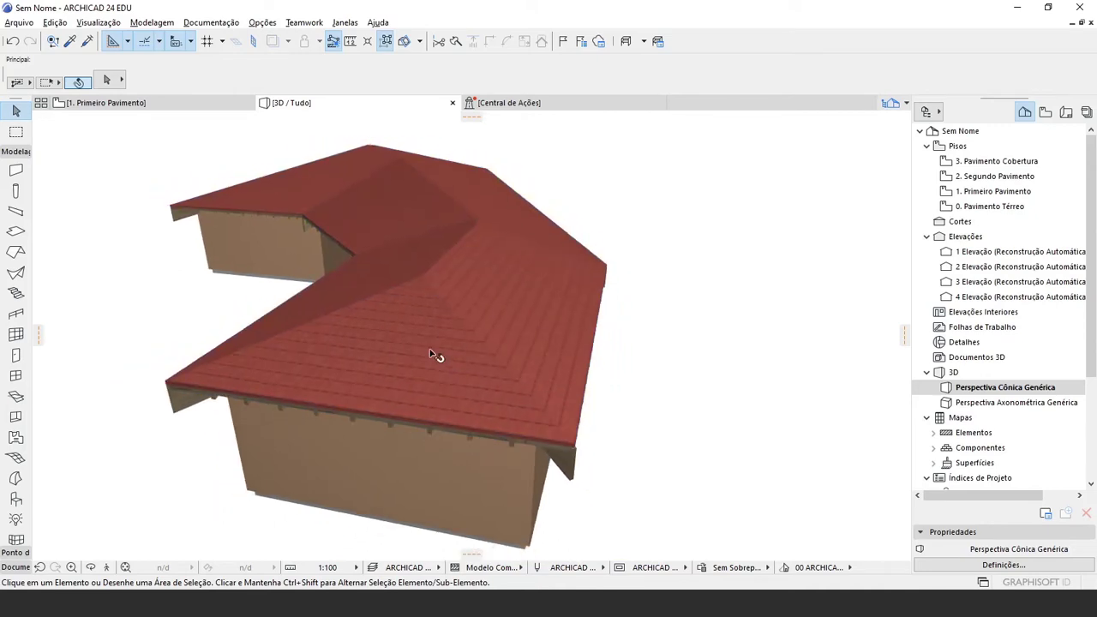
middle_click_drag(436, 355, 455, 350, "shift")
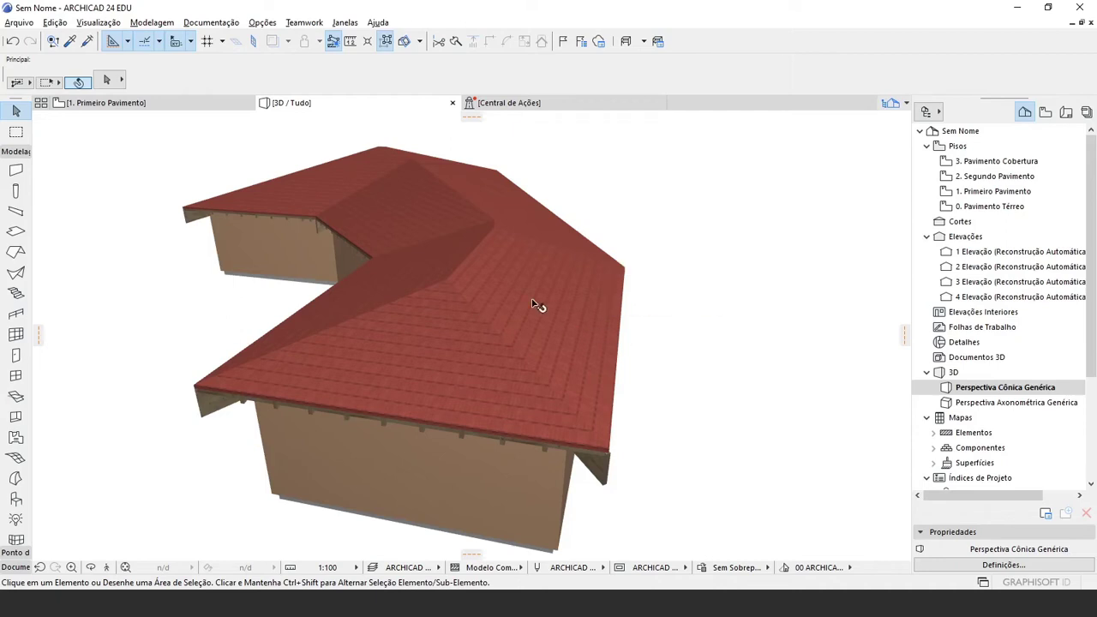
mouse_move(535, 305)
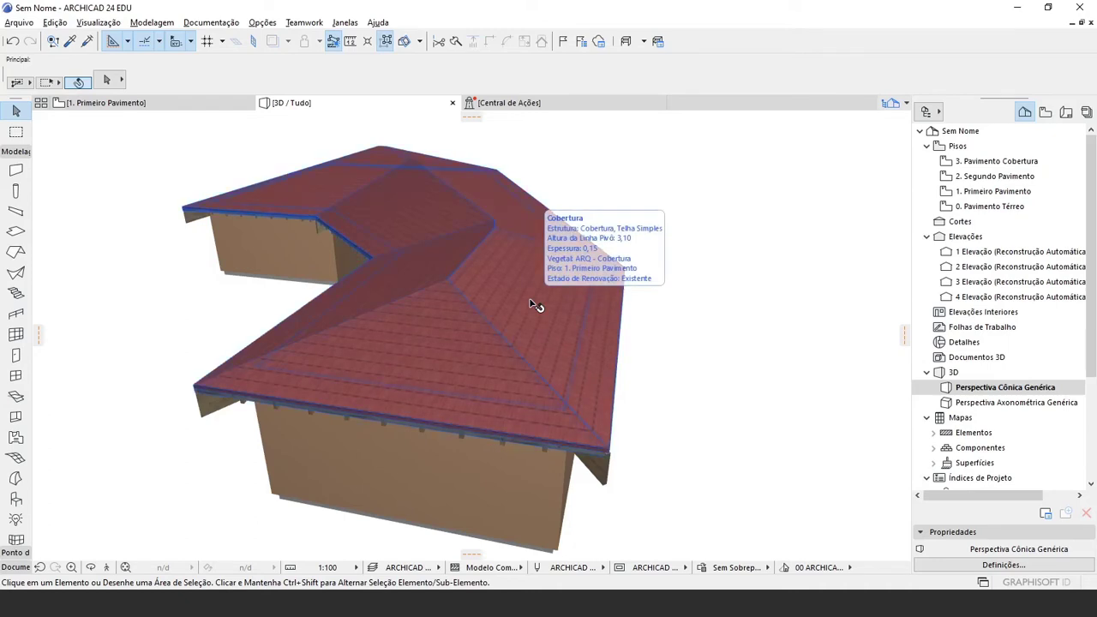
Split the multi-plane roof into single-plane roofs, accepting the deletion of the original roof
middle_click_drag(529, 301, 485, 365, "shift")
left_click(492, 370)
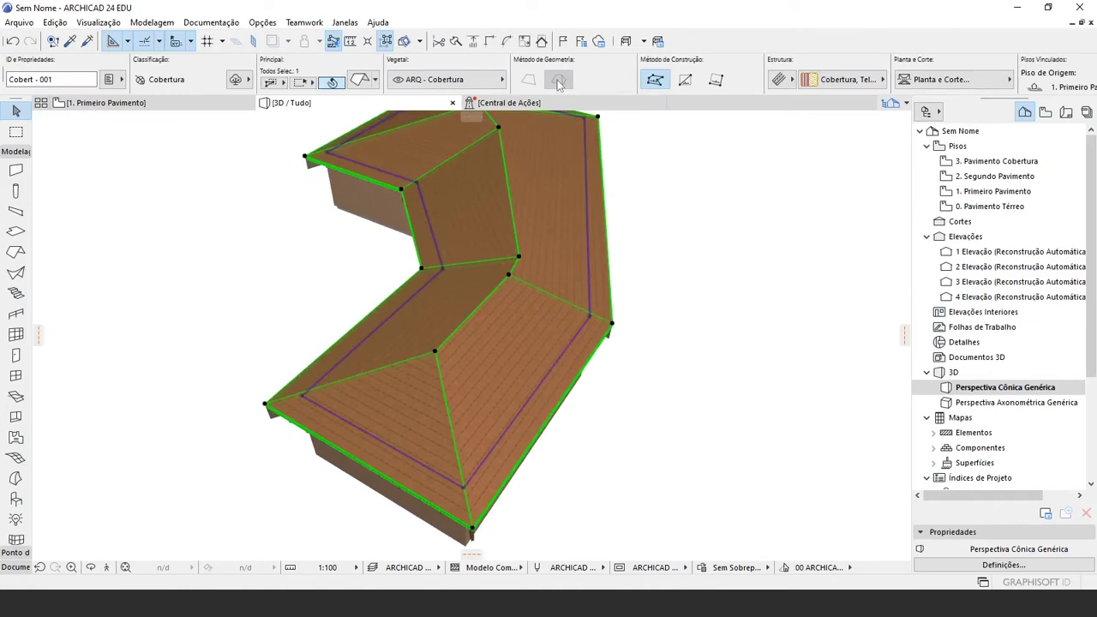
scroll(511, 268, "down", 1)
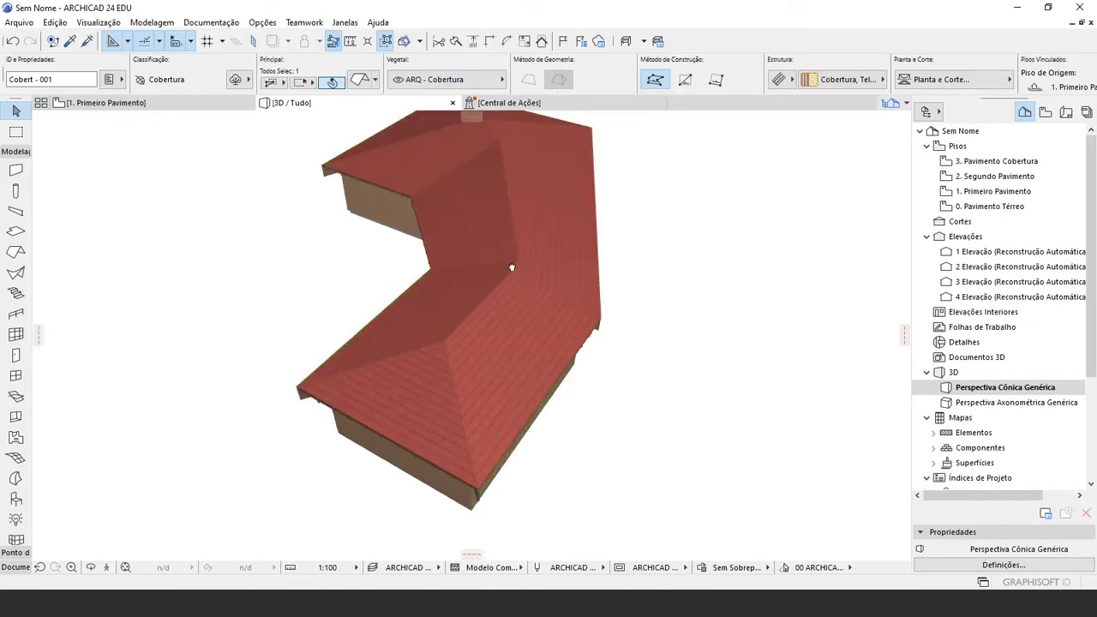
middle_click_drag(512, 268, 472, 310)
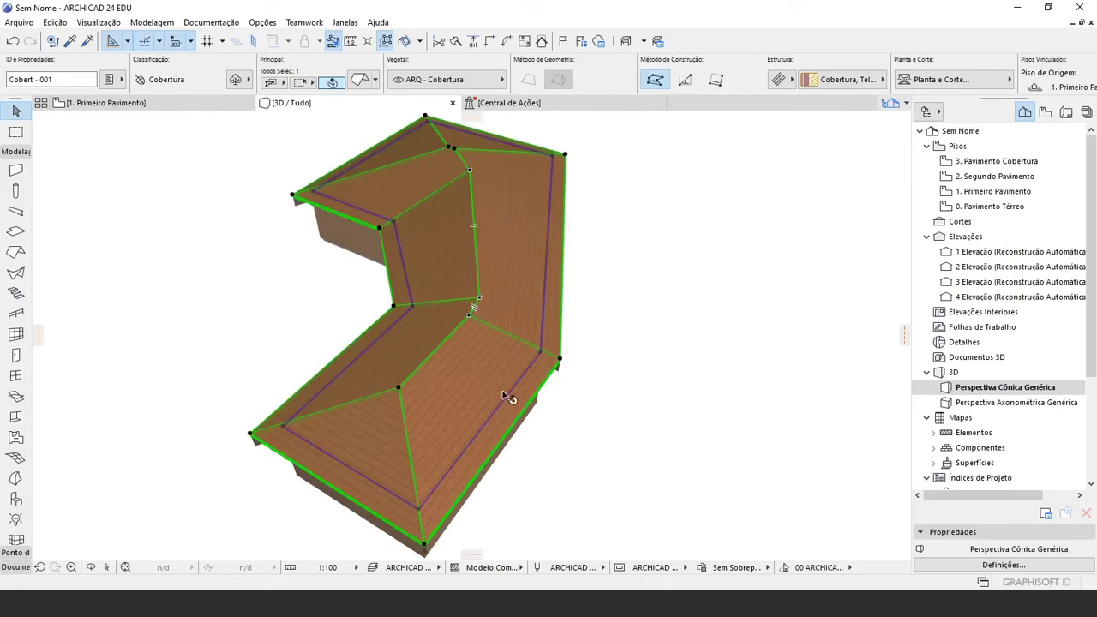
right_click(472, 389)
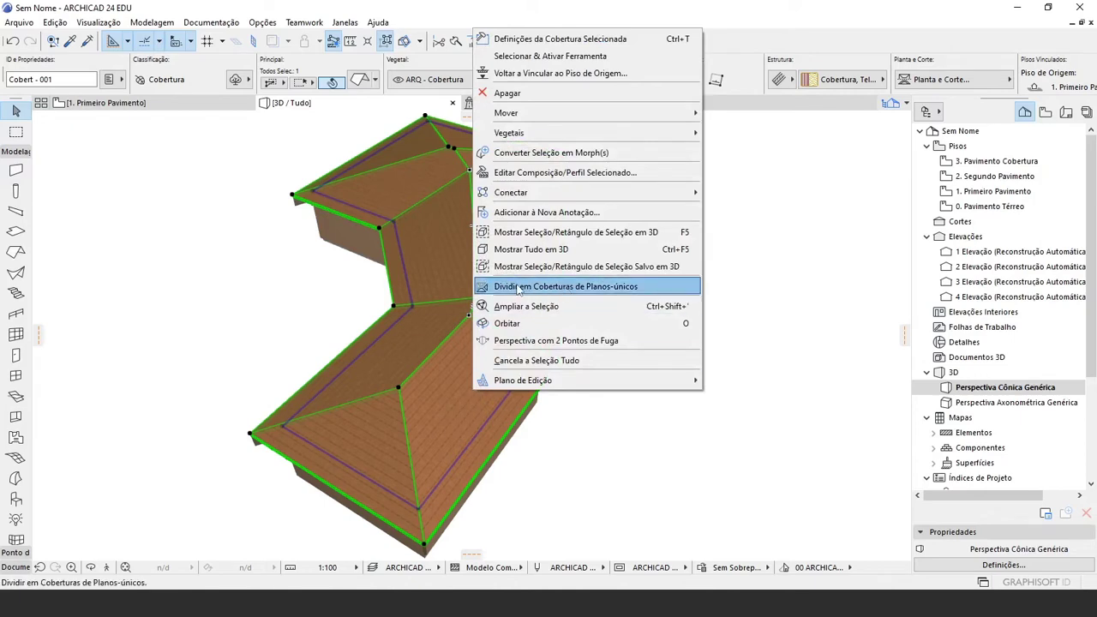
left_click(588, 292)
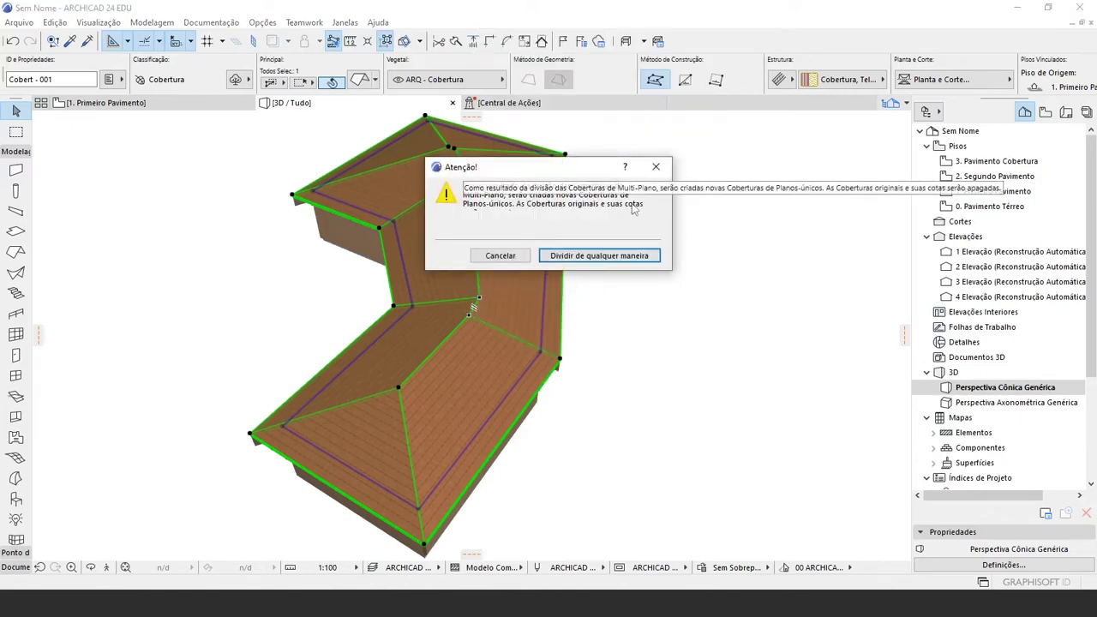
left_click(612, 257)
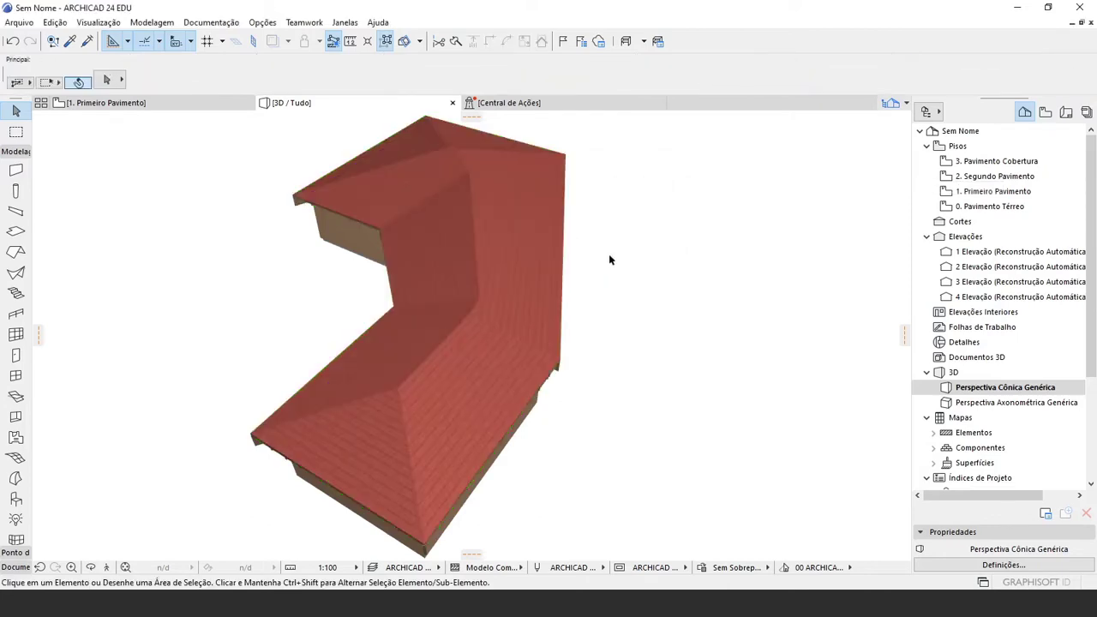
Turn off group suspension, check on the split roof that its planes are picked together, and clear the selection
left_click(482, 397)
left_click(370, 447)
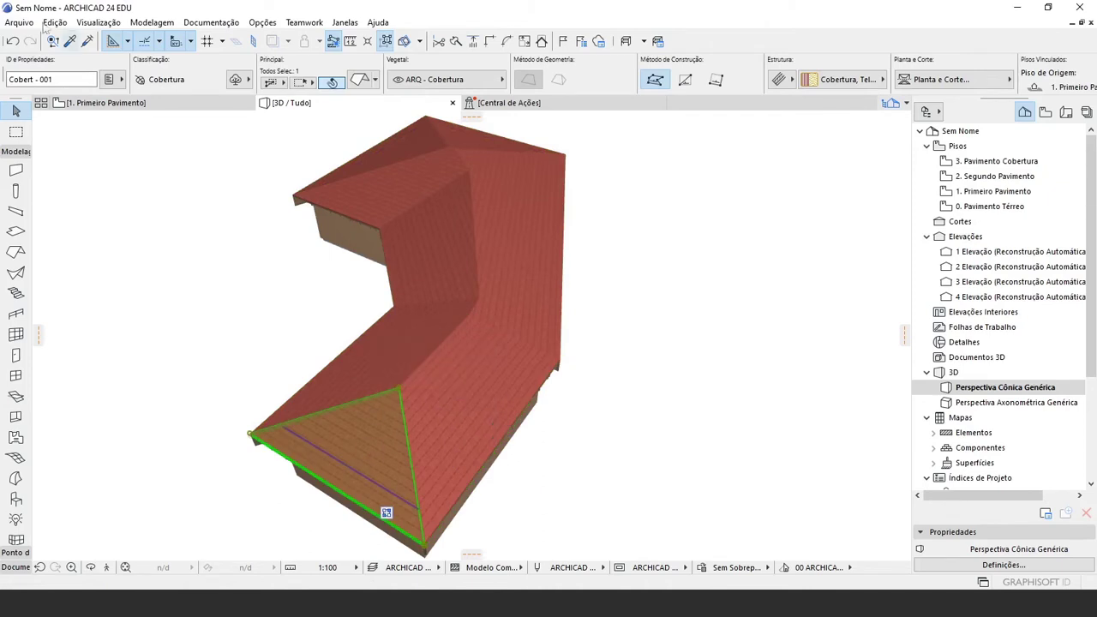
left_click(54, 23)
mouse_move(225, 255)
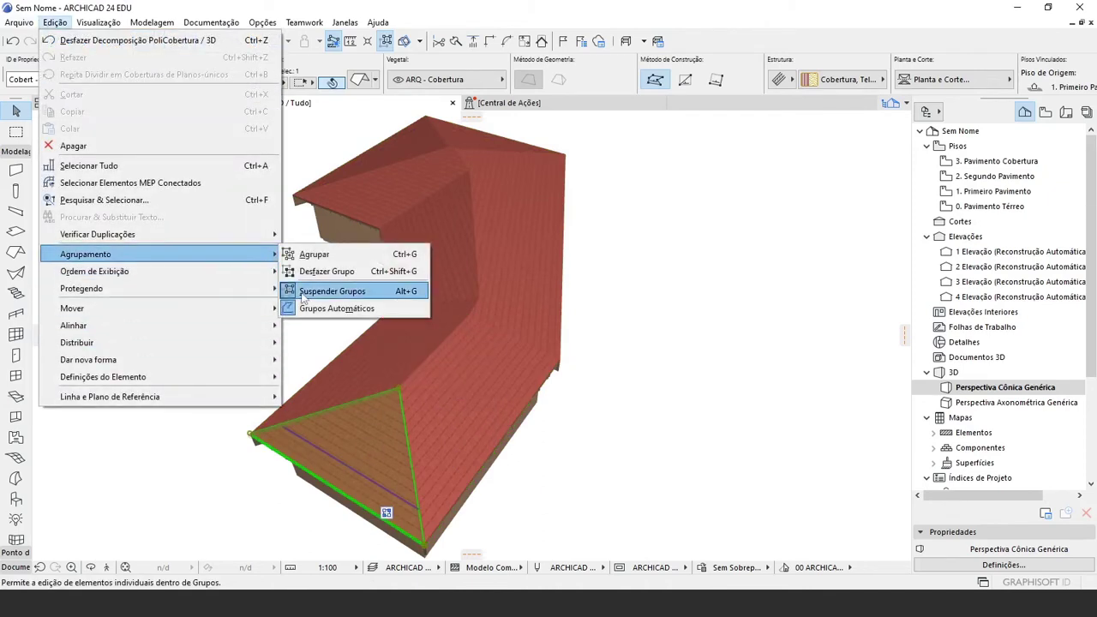
left_click(331, 290)
left_click(578, 449)
left_click(477, 380)
middle_click_drag(463, 356, 432, 341)
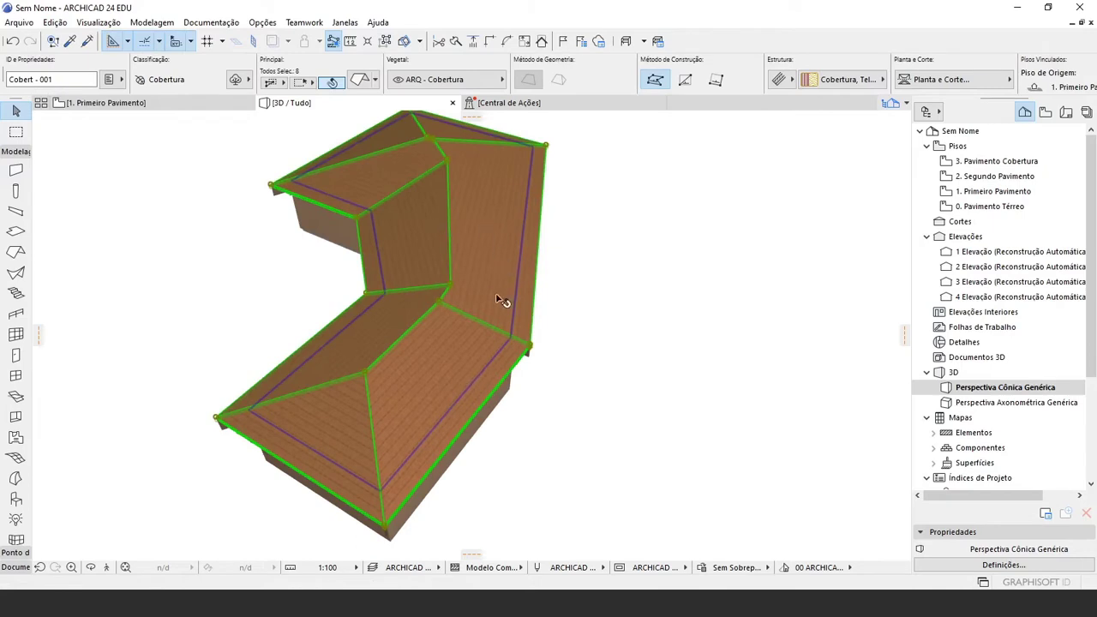
middle_click_drag(280, 343, 316, 357)
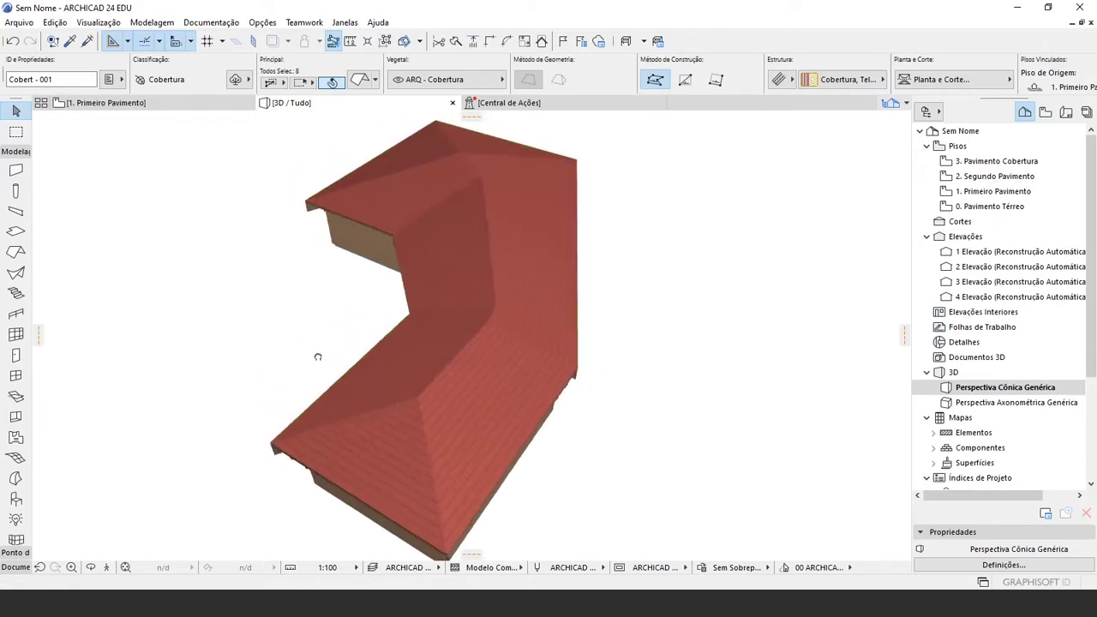
left_click(592, 418)
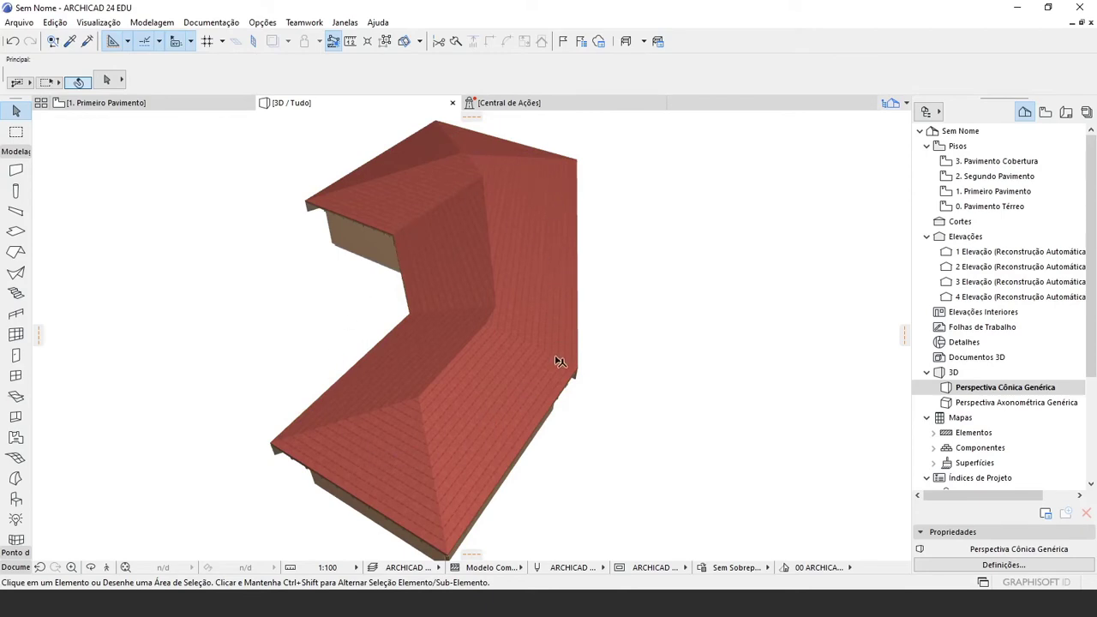
Try to add a roof accessory (Acessório Cobertura) to the selected single-plane roofs
left_click(477, 409)
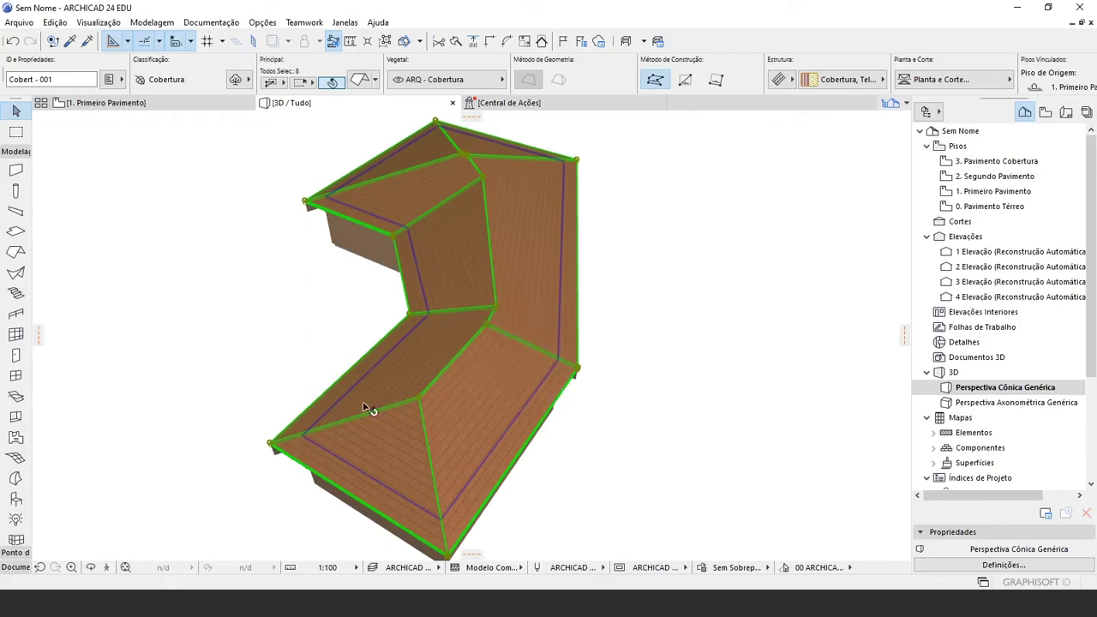
key("Escape")
middle_click_drag(475, 437, 425, 404, "shift")
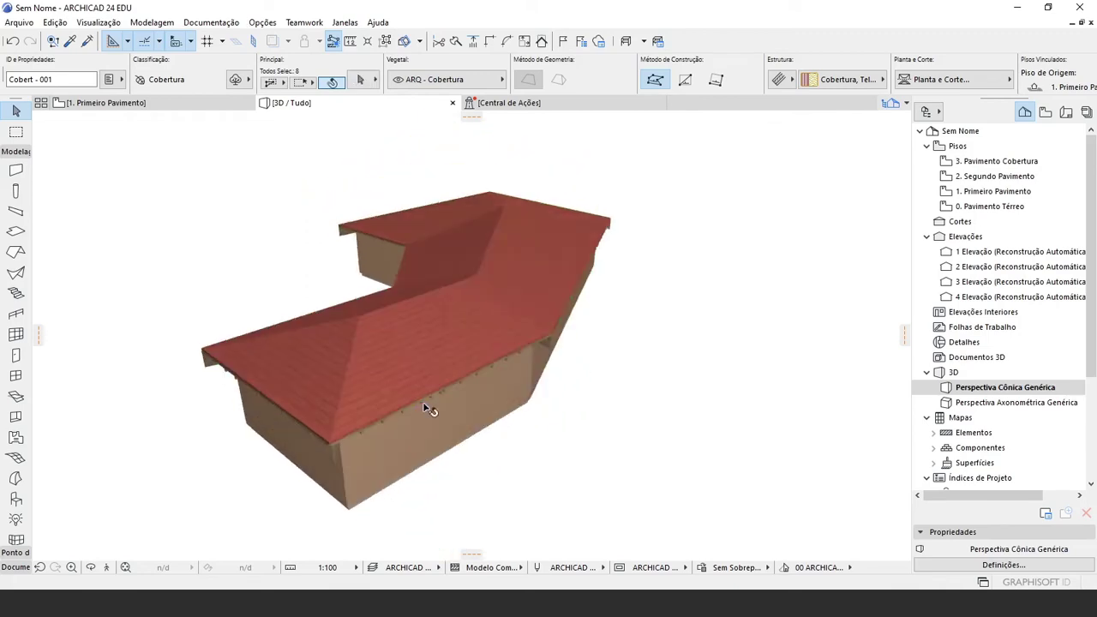
scroll(413, 385, "up", 2)
left_click(327, 288)
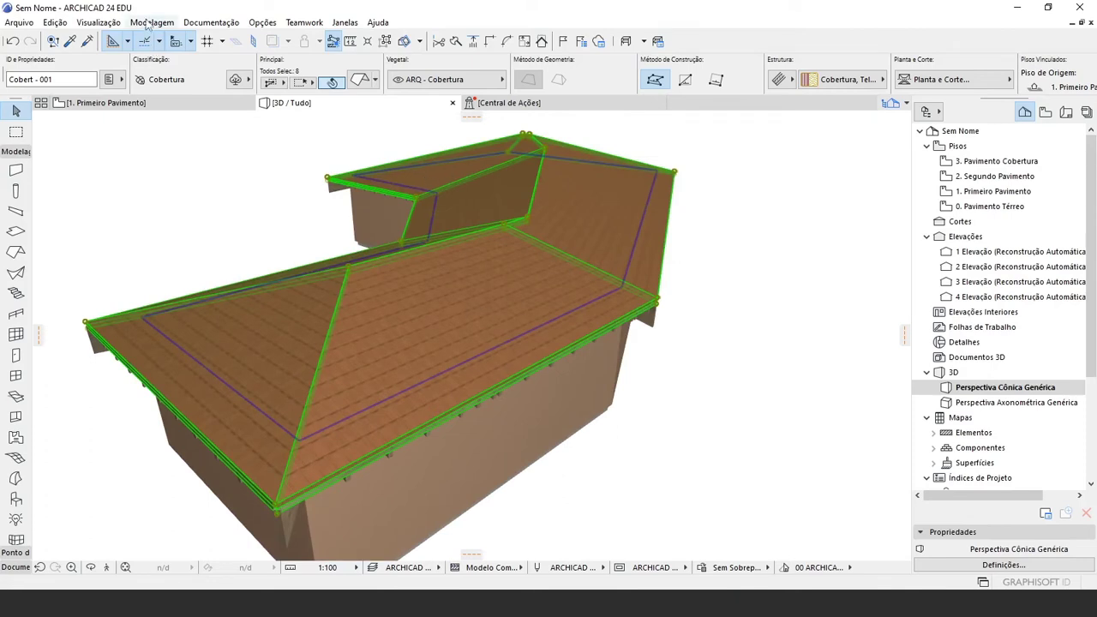
left_click(152, 22)
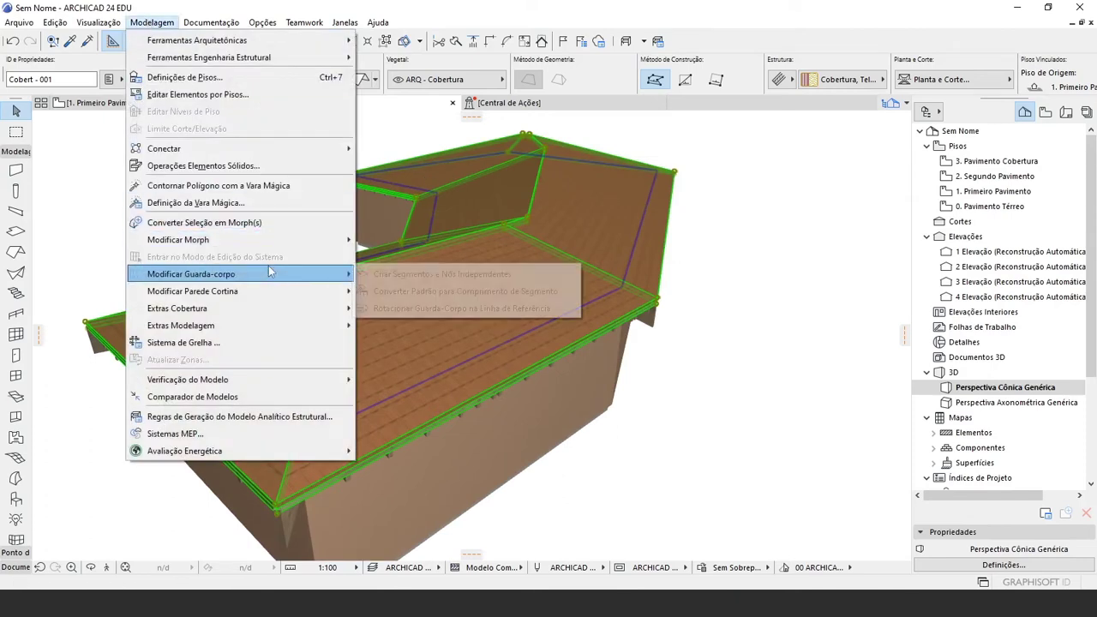
mouse_move(258, 310)
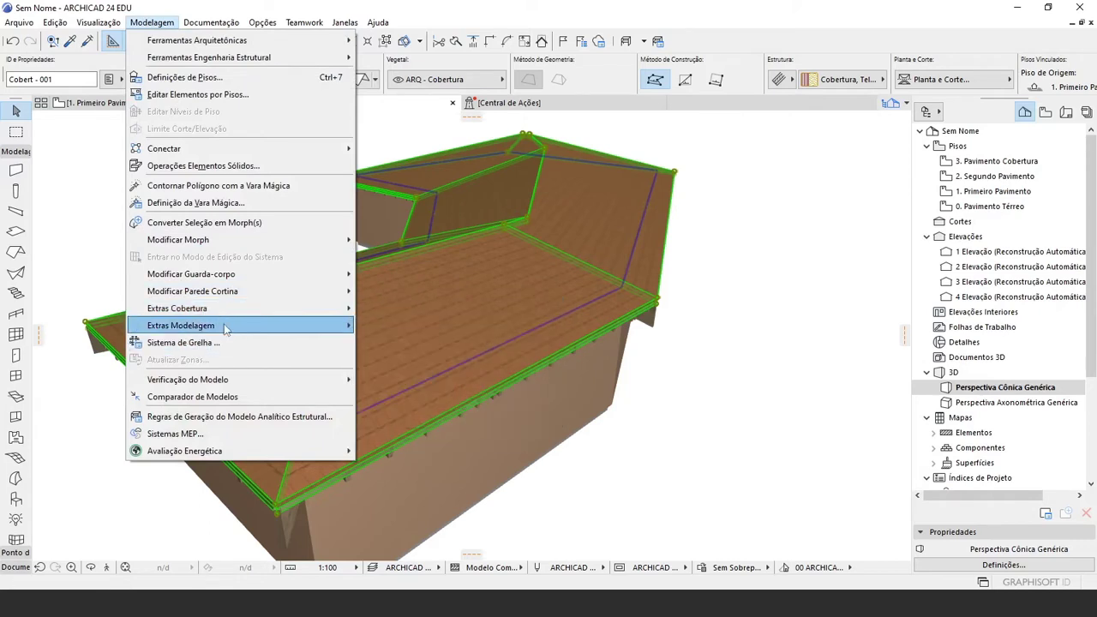
mouse_move(227, 329)
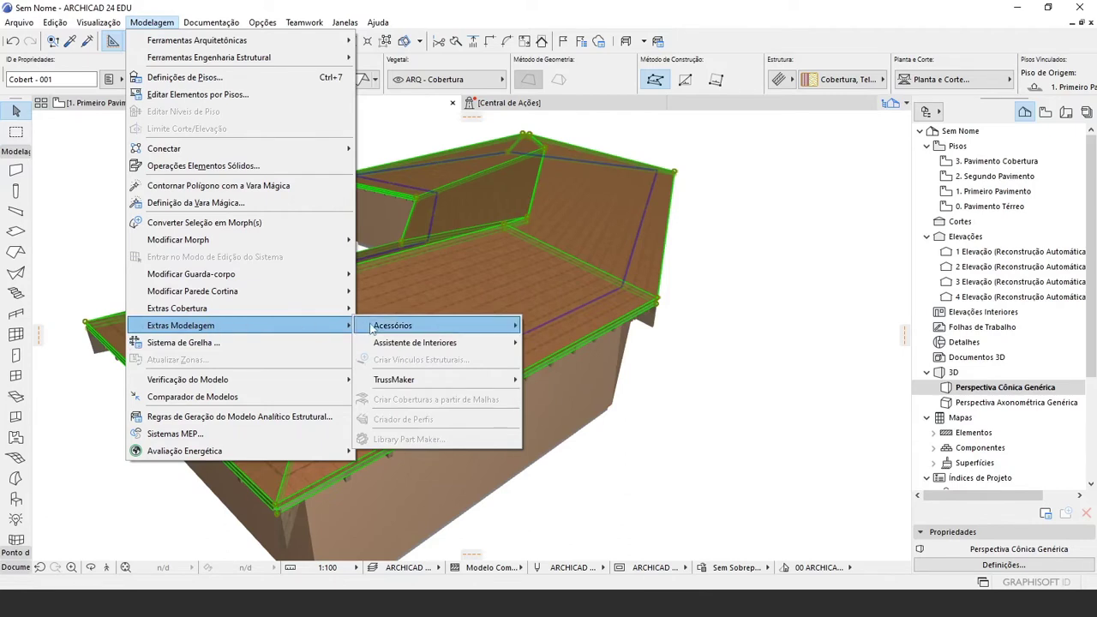
mouse_move(372, 330)
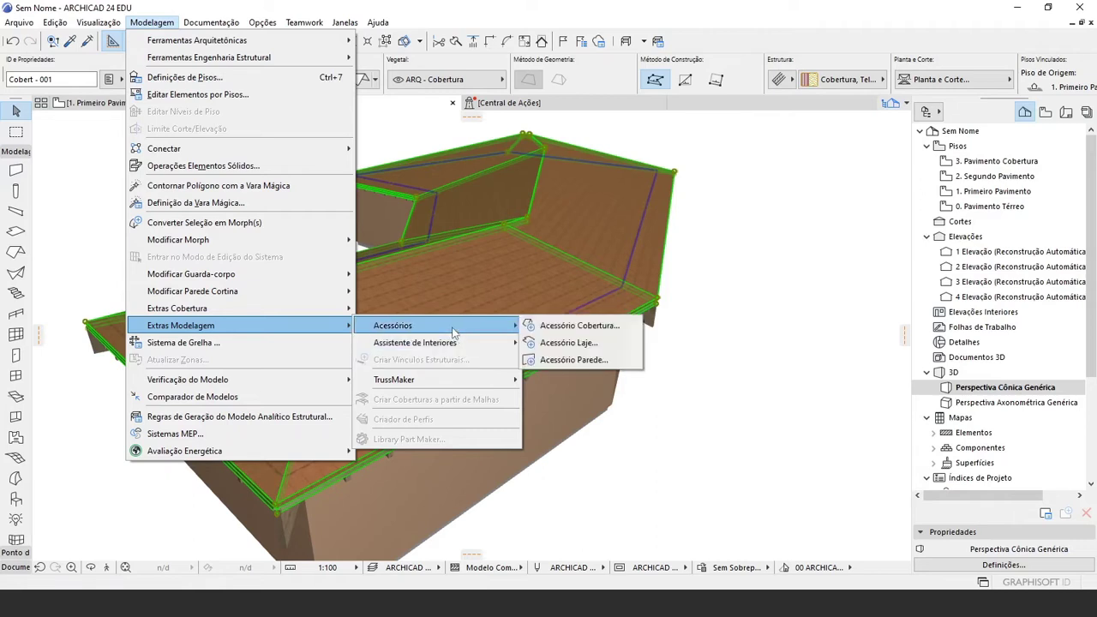
left_click(602, 331)
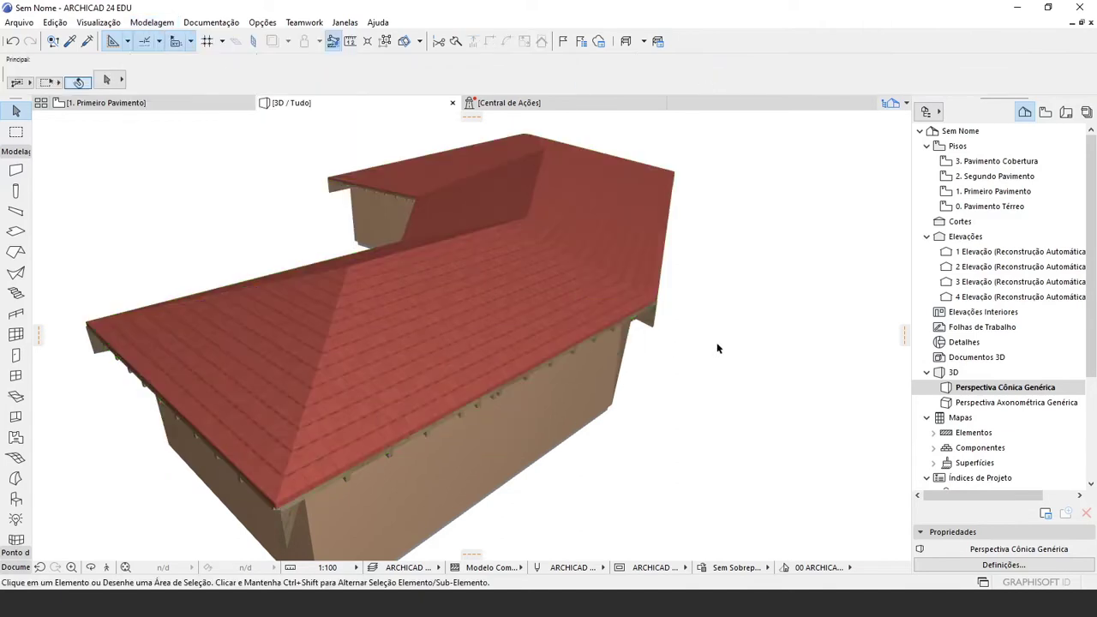
Open the Library Manager (Gestor da Biblioteca) for the project
middle_click_drag(718, 348, 554, 372, "shift")
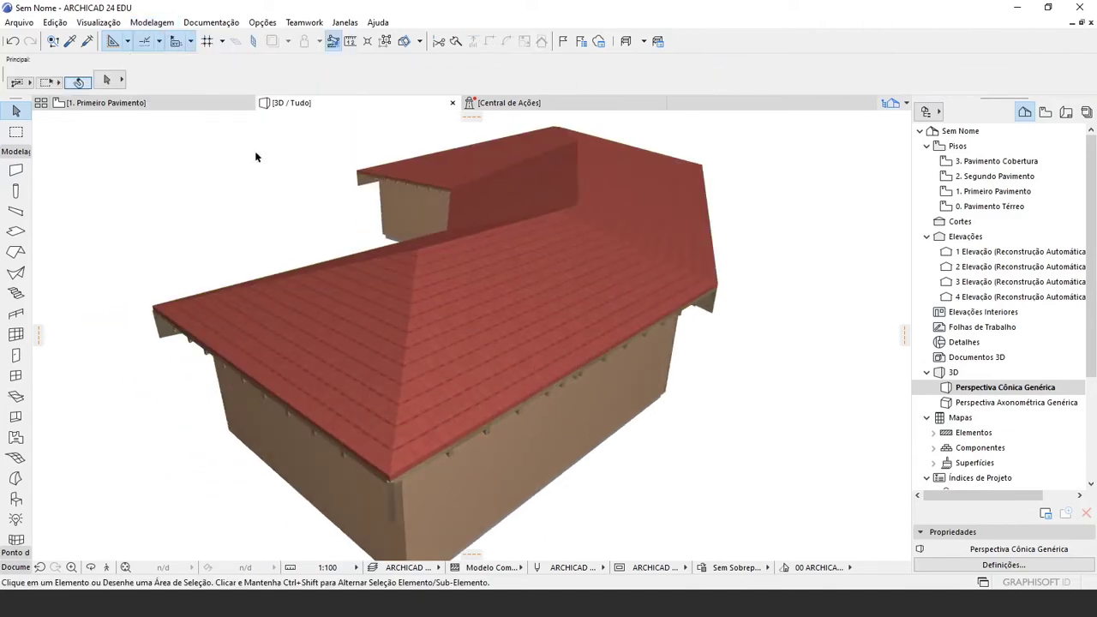
left_click(21, 24)
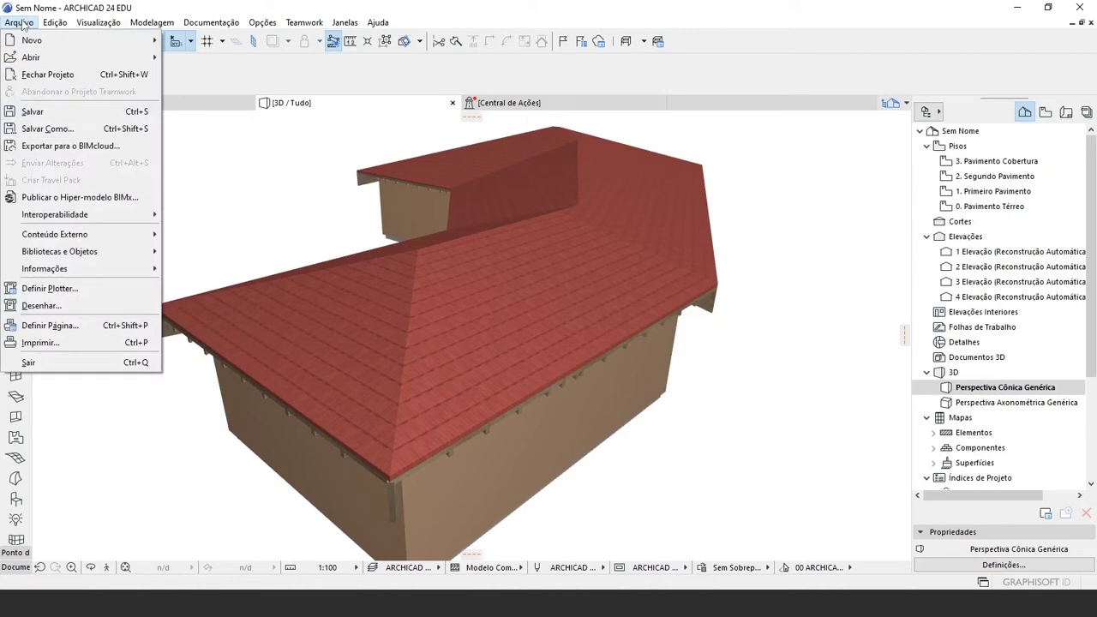
mouse_move(105, 254)
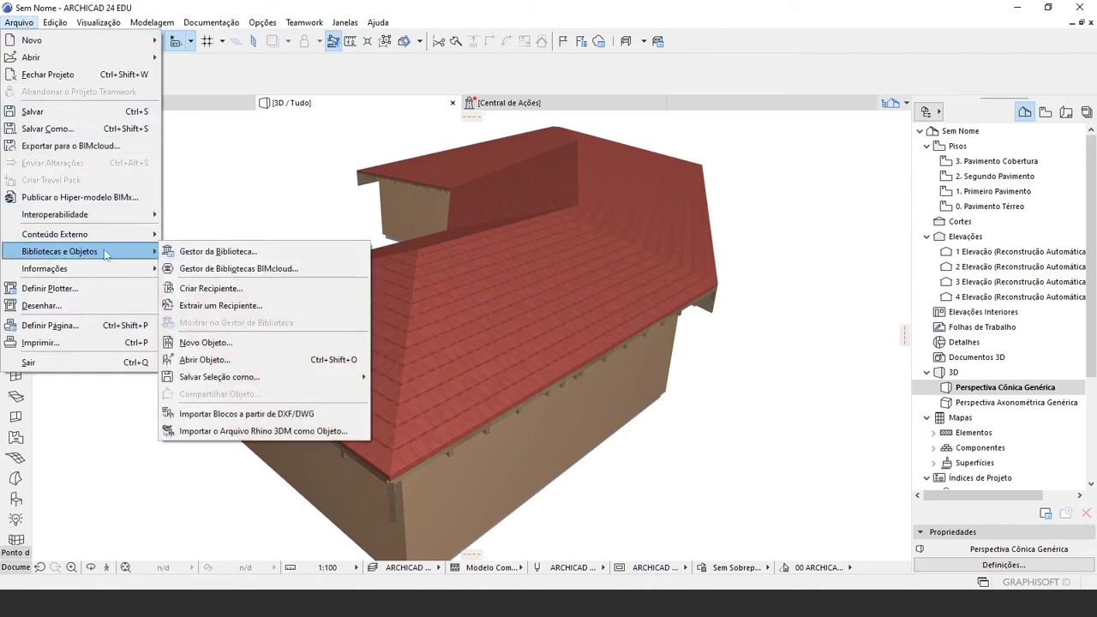
left_click(225, 255)
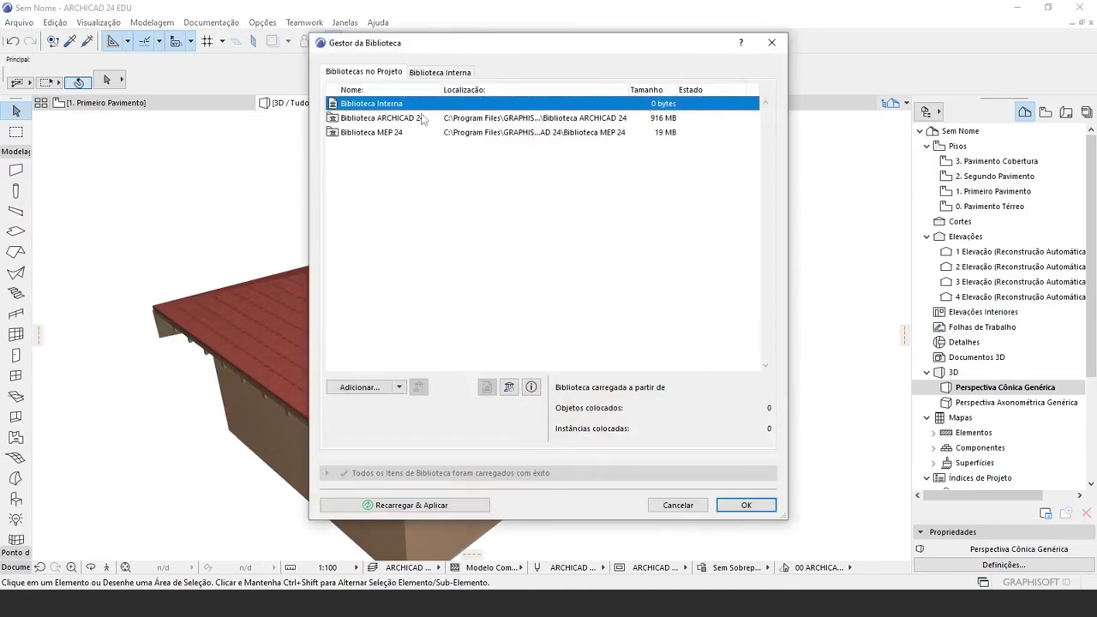
Examine which libraries are loaded in the project, comparing the internal, ARCHICAD 24 and MEP 24 libraries
left_click(382, 118)
left_click(375, 133)
left_click(379, 120)
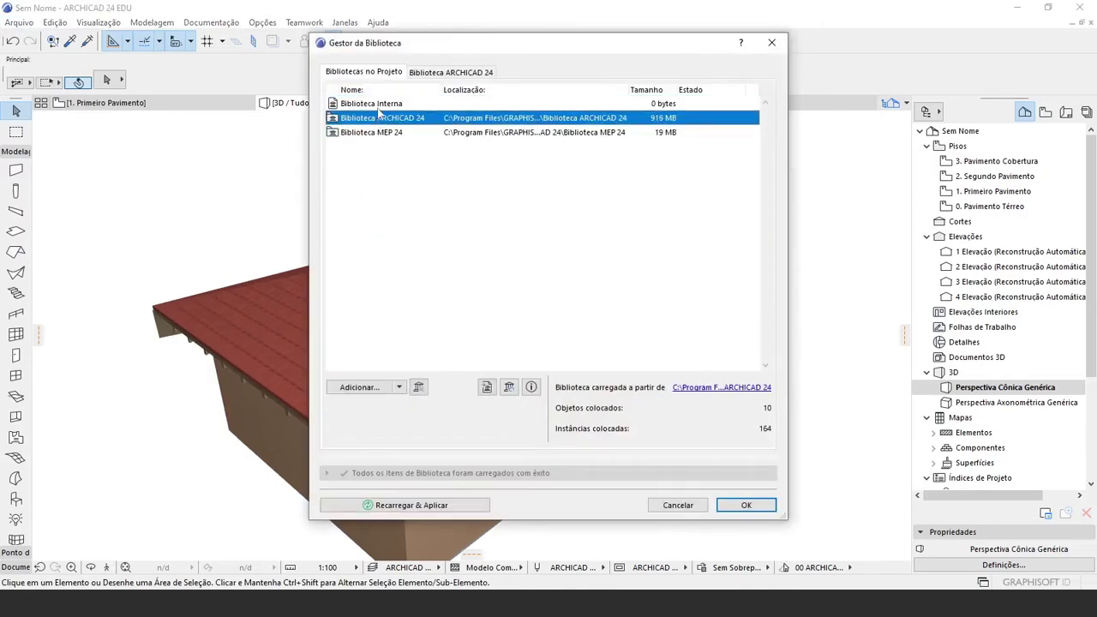
left_click(377, 107)
left_click(379, 119)
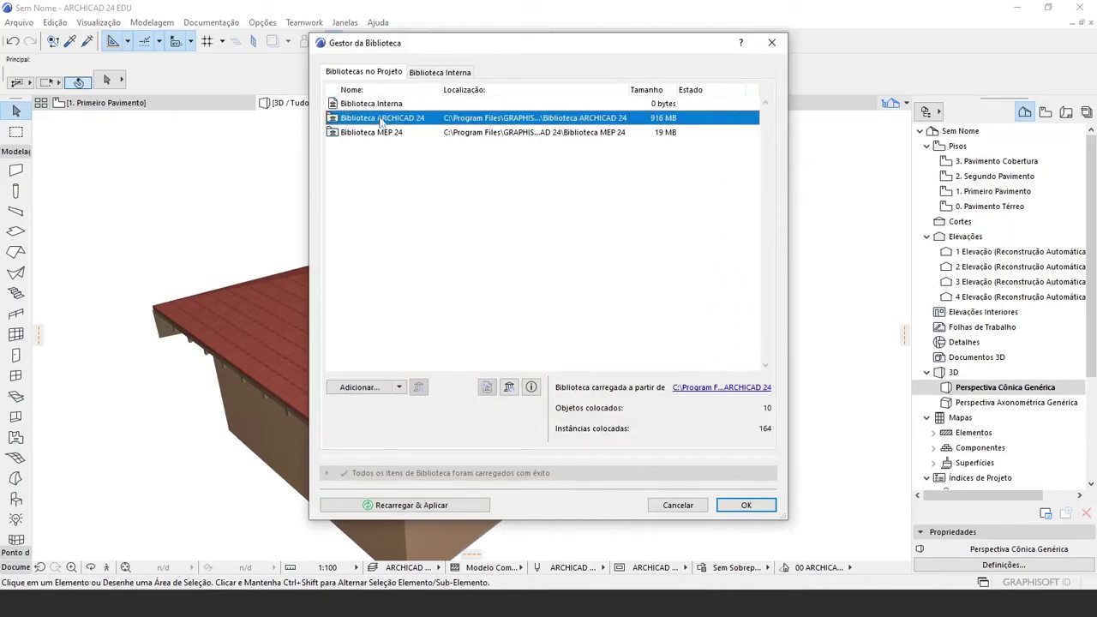
left_click(378, 134)
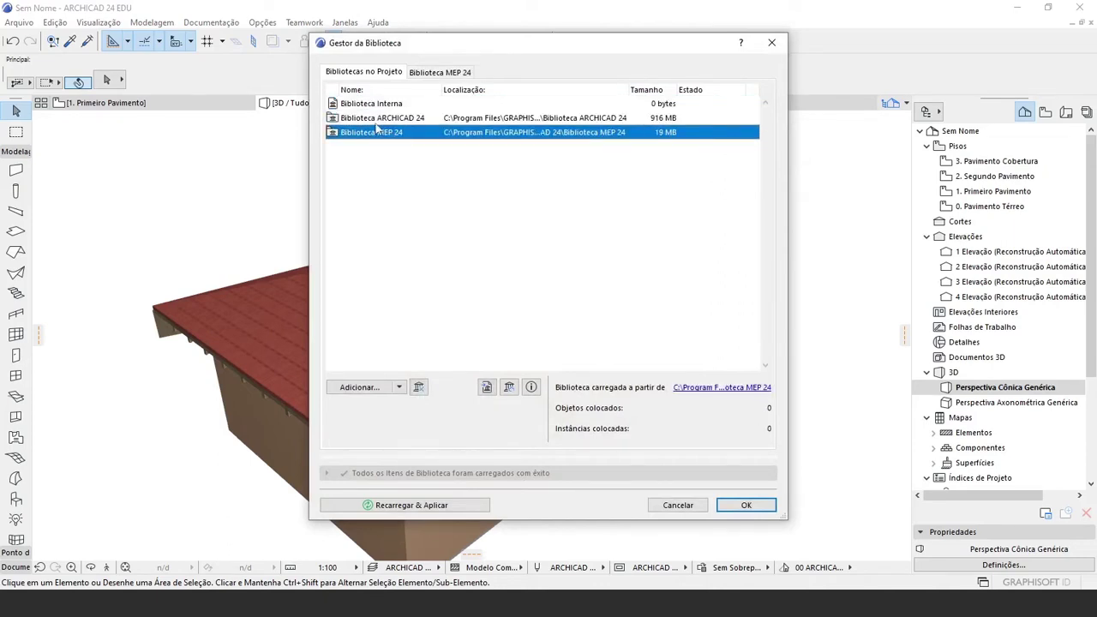
left_click(374, 106)
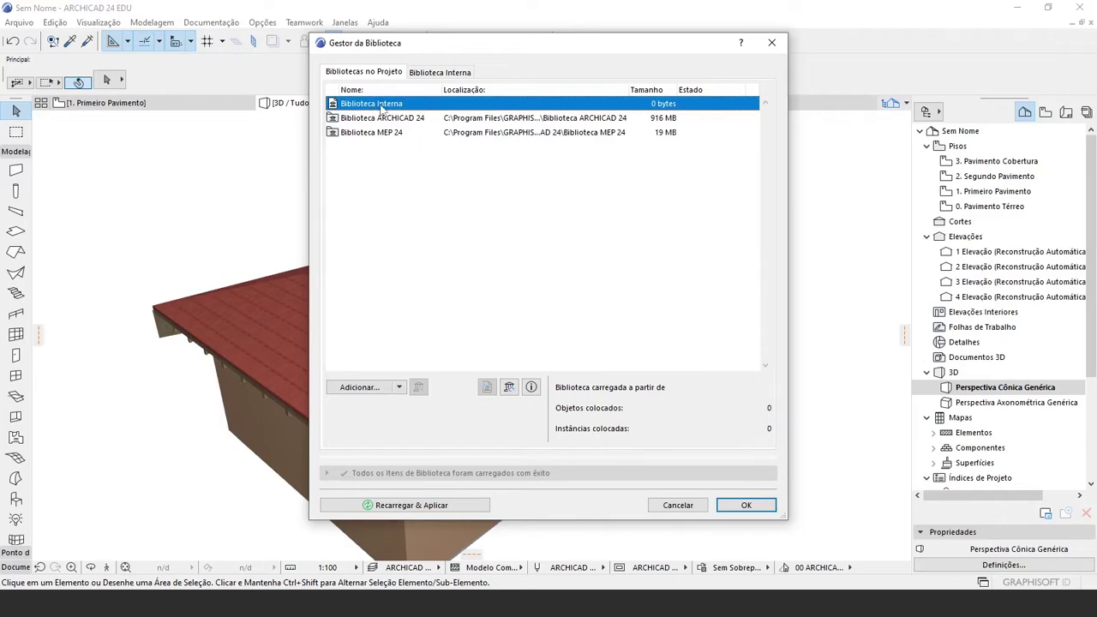
left_click(391, 118)
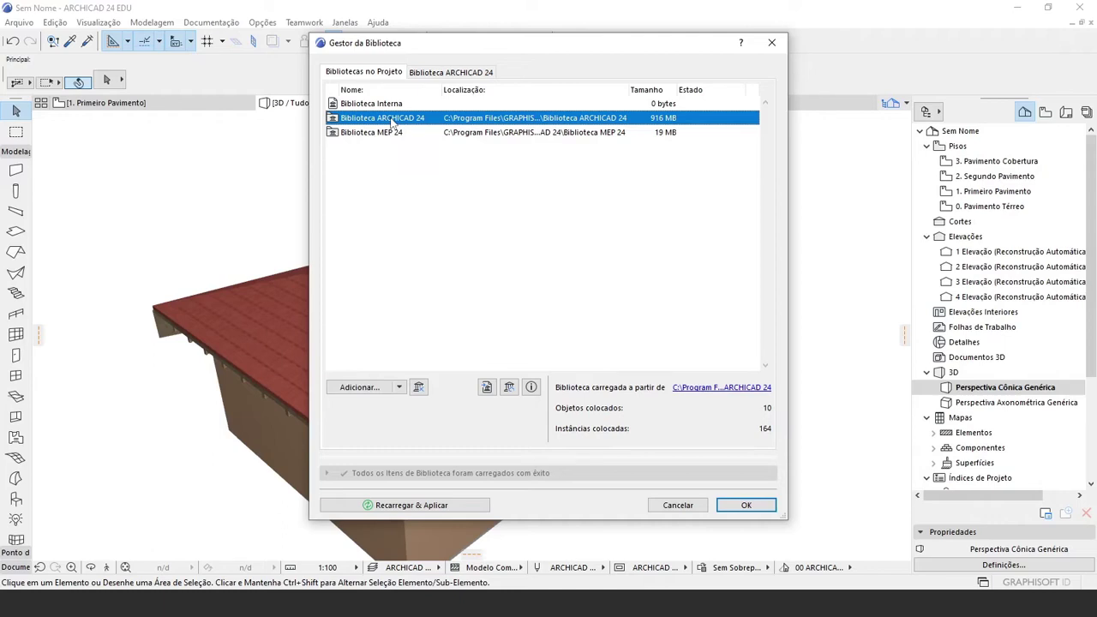
left_click(382, 133)
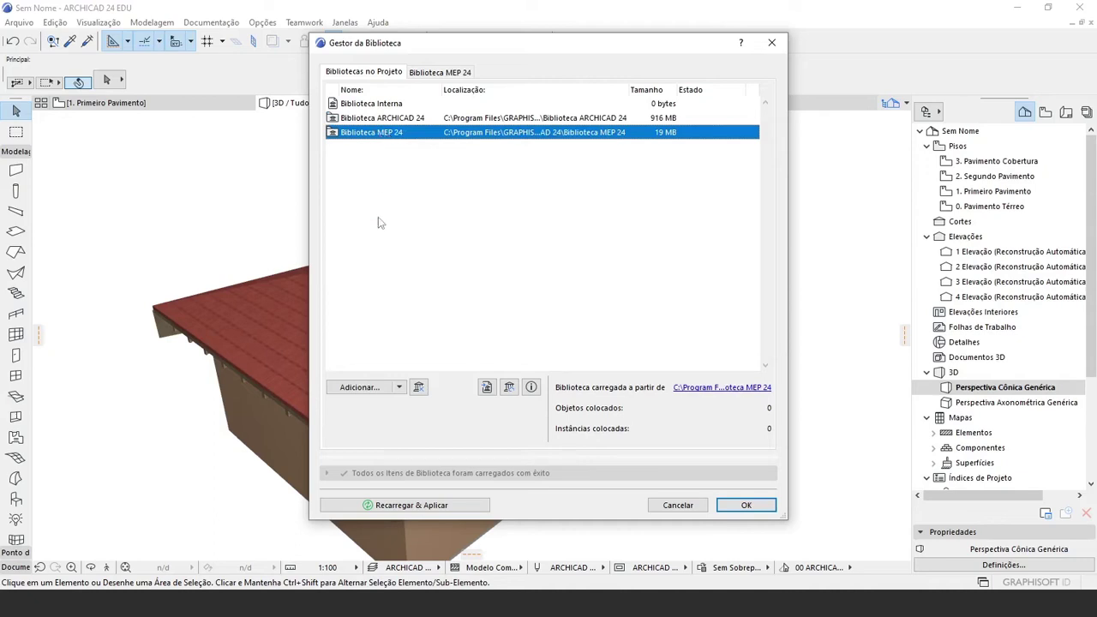
left_click(367, 159)
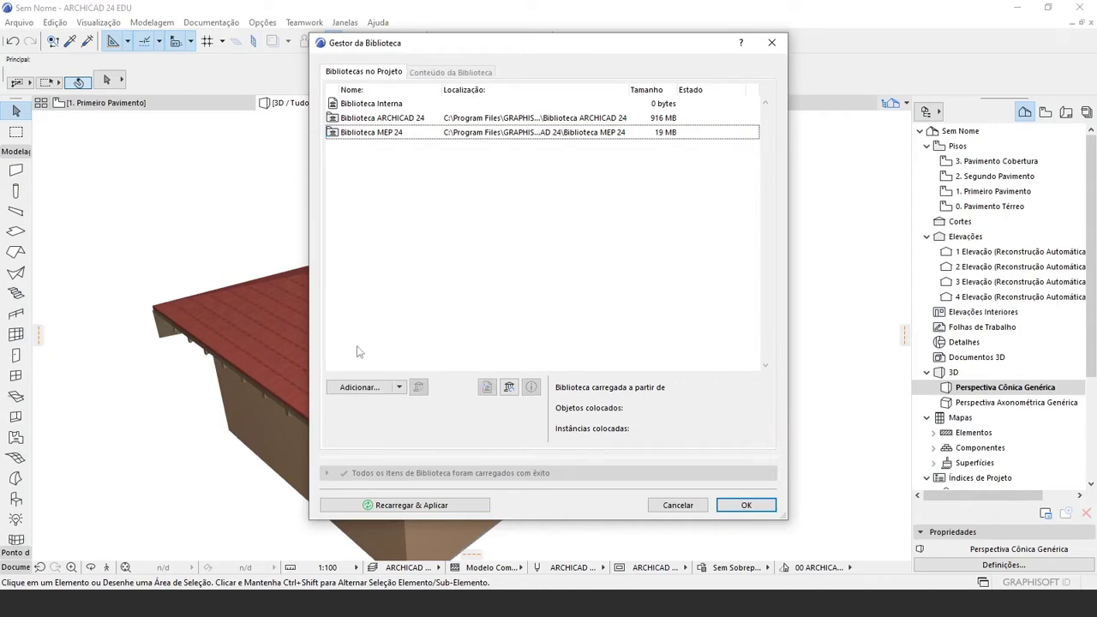
Start adding a library to the project and browse to the ARCHICAD 24 program folder
left_click(358, 388)
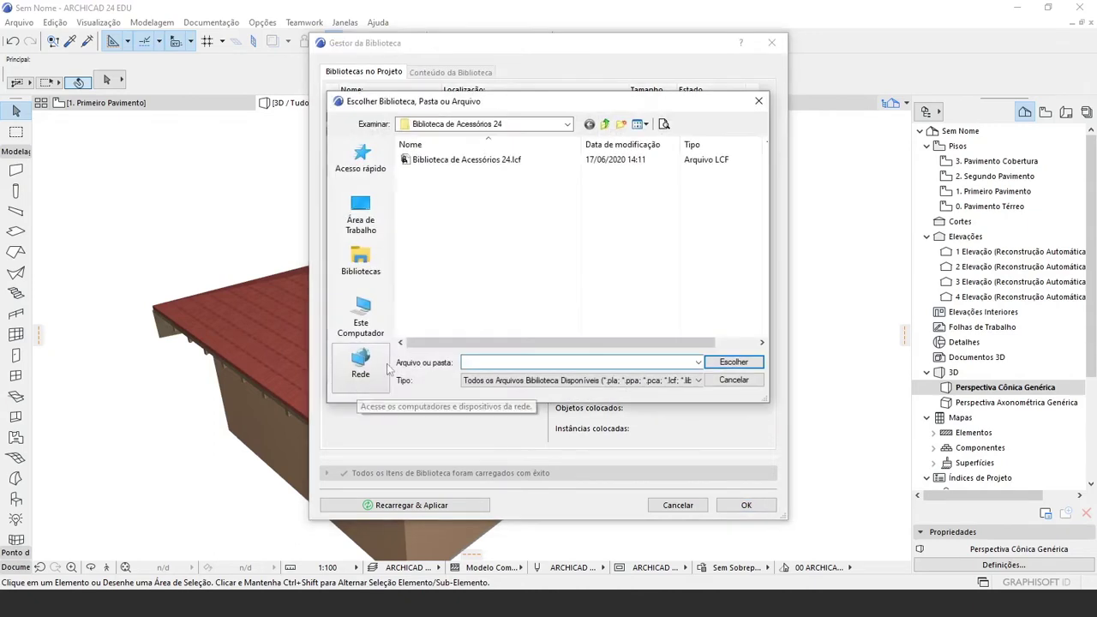
left_click(568, 124)
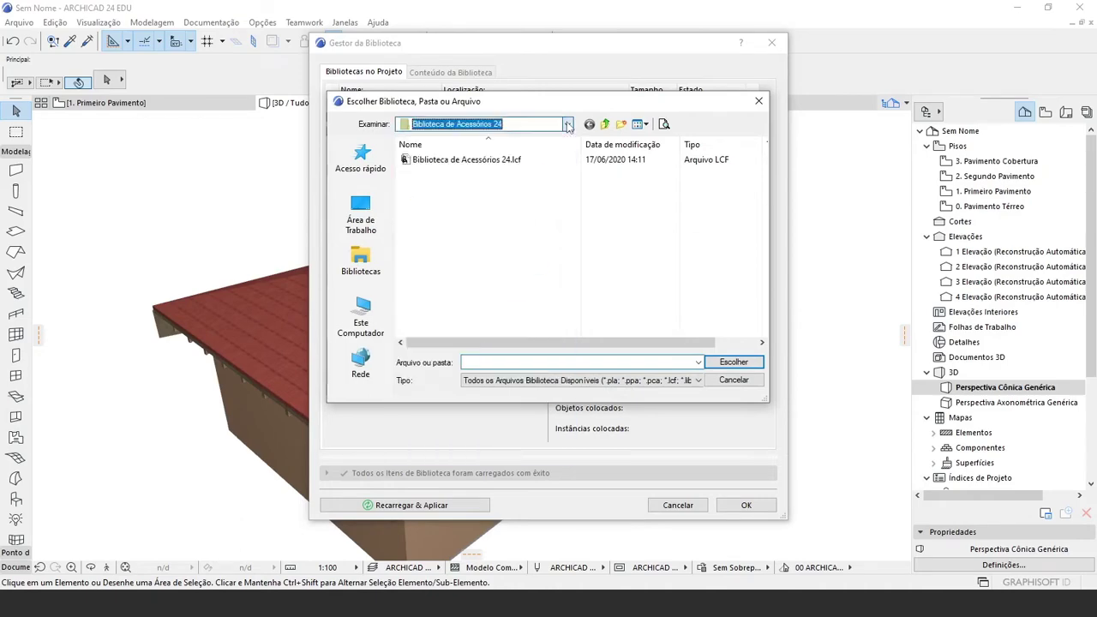
left_click(567, 125)
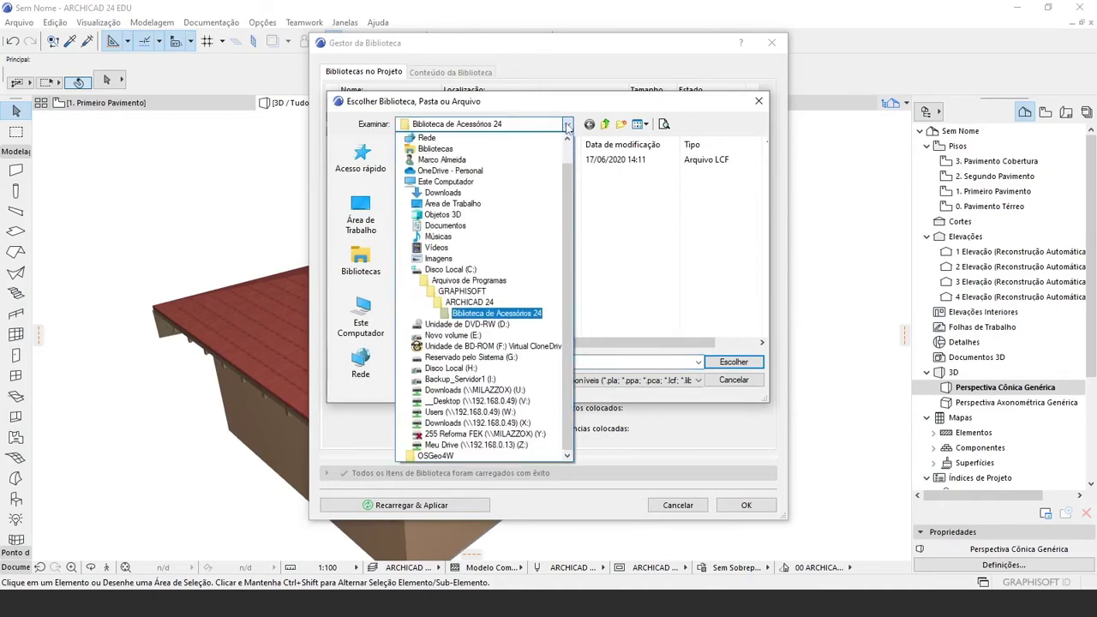
left_click(490, 314)
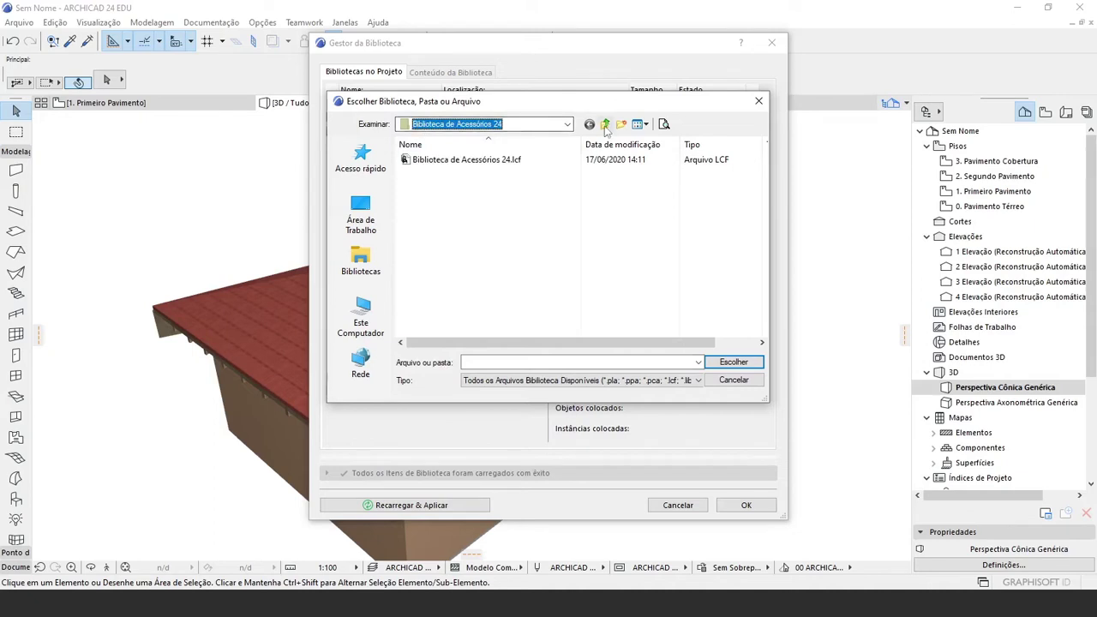
left_click(606, 124)
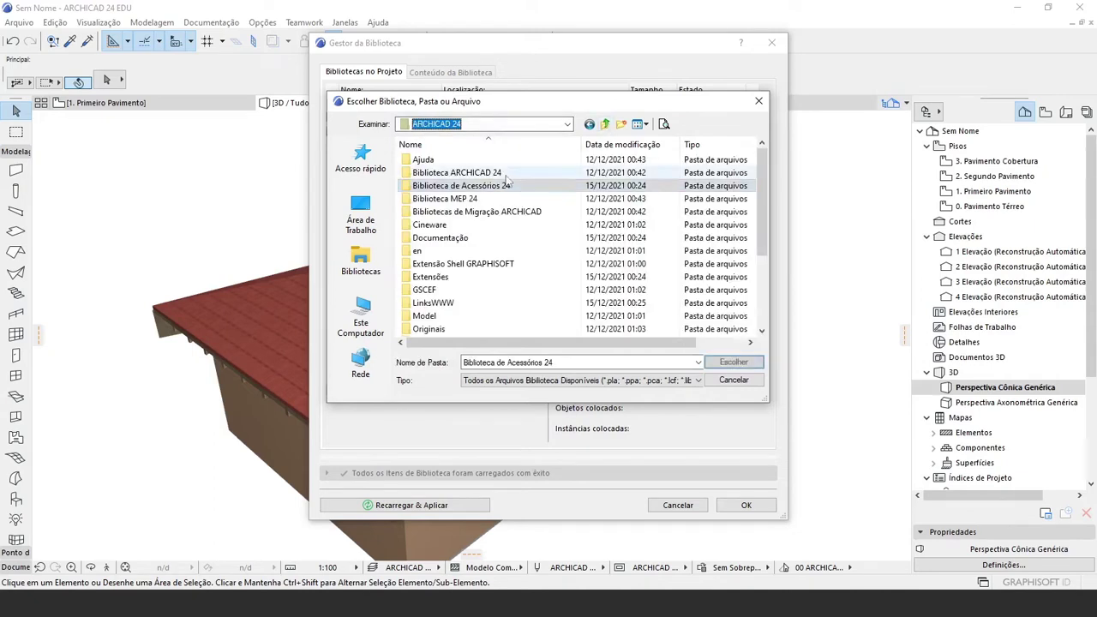
Add Biblioteca de Acessórios 24.lcf from the Biblioteca de Acessórios 24 folder to the project libraries and apply the change
left_click(459, 212)
left_click(463, 173)
left_click(461, 186)
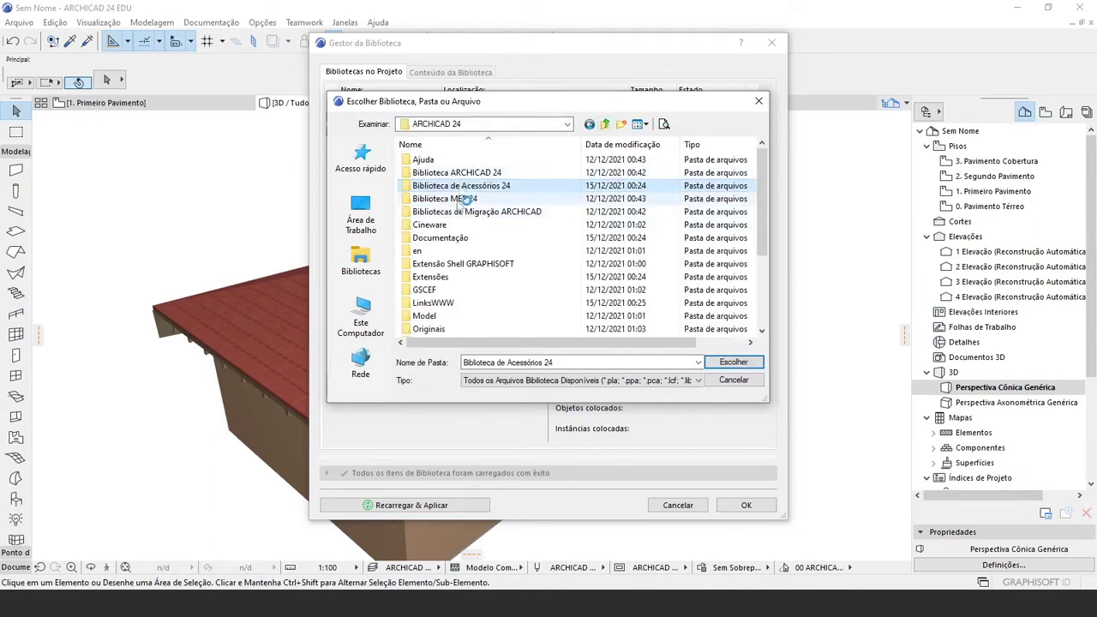
left_click(459, 198)
left_click(463, 187)
double_click(463, 186)
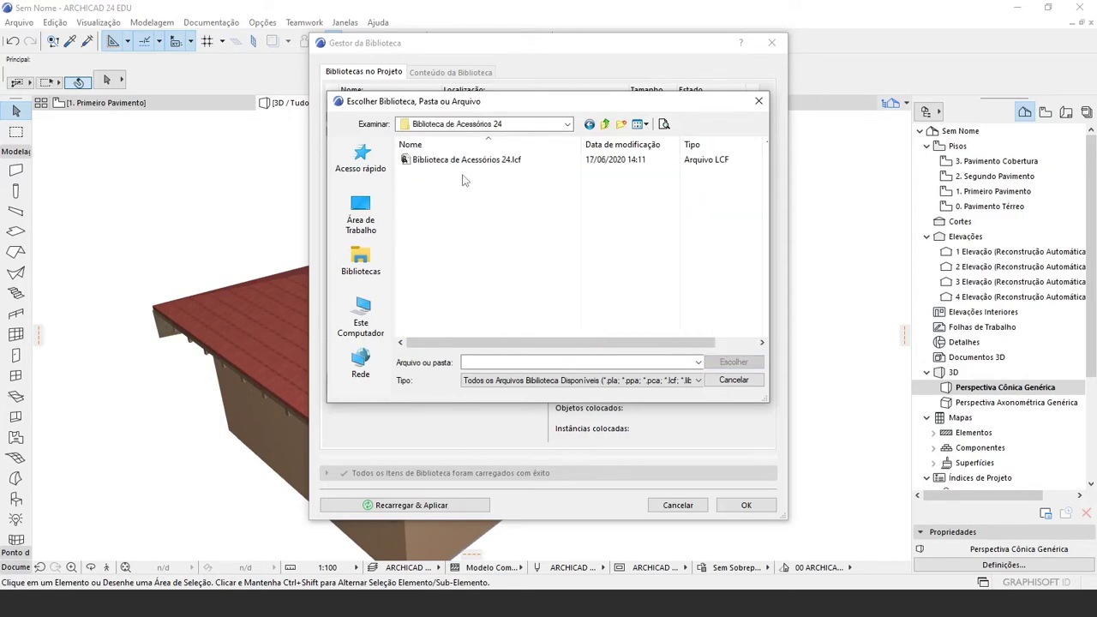
double_click(454, 160)
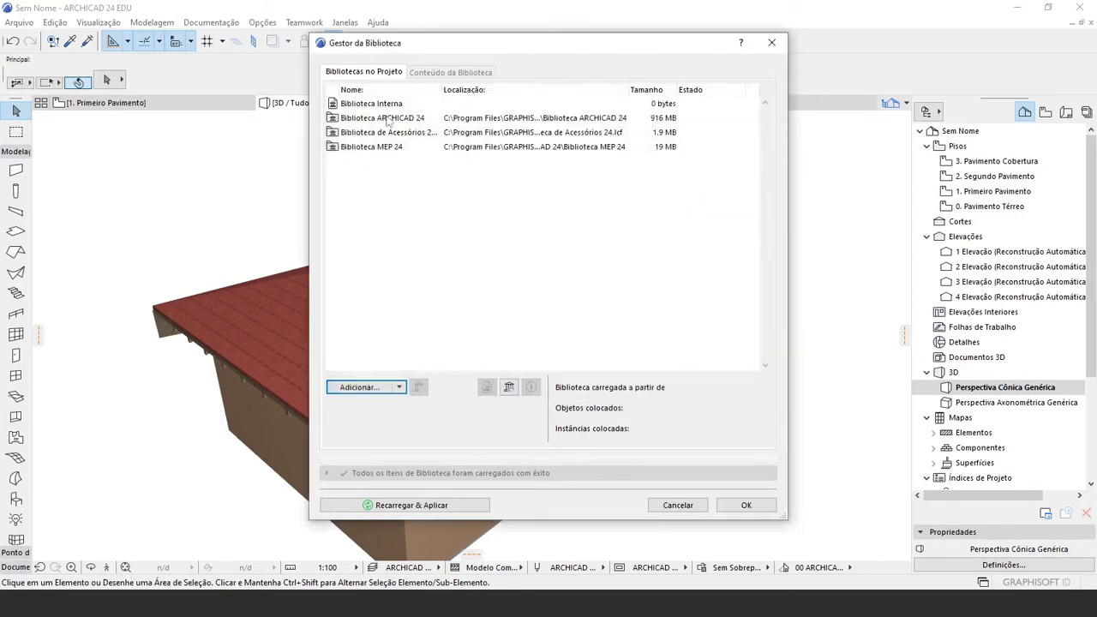
left_click(746, 505)
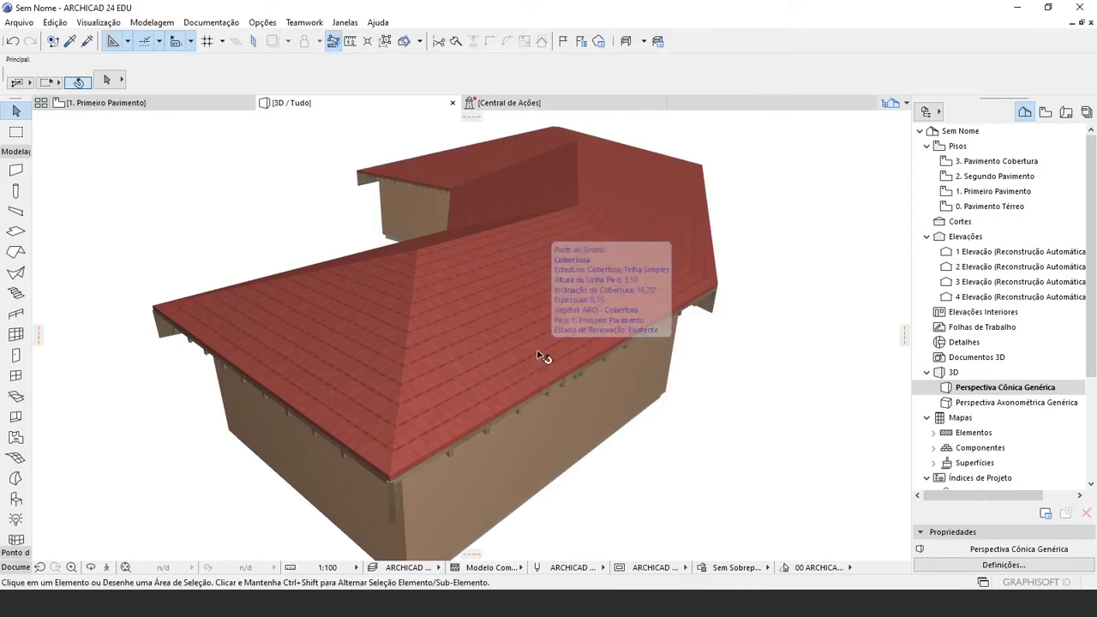
Select the grouped roof planes and start the roof accessory command (Acessório Cobertura) for them
left_click(499, 322)
left_click(494, 318)
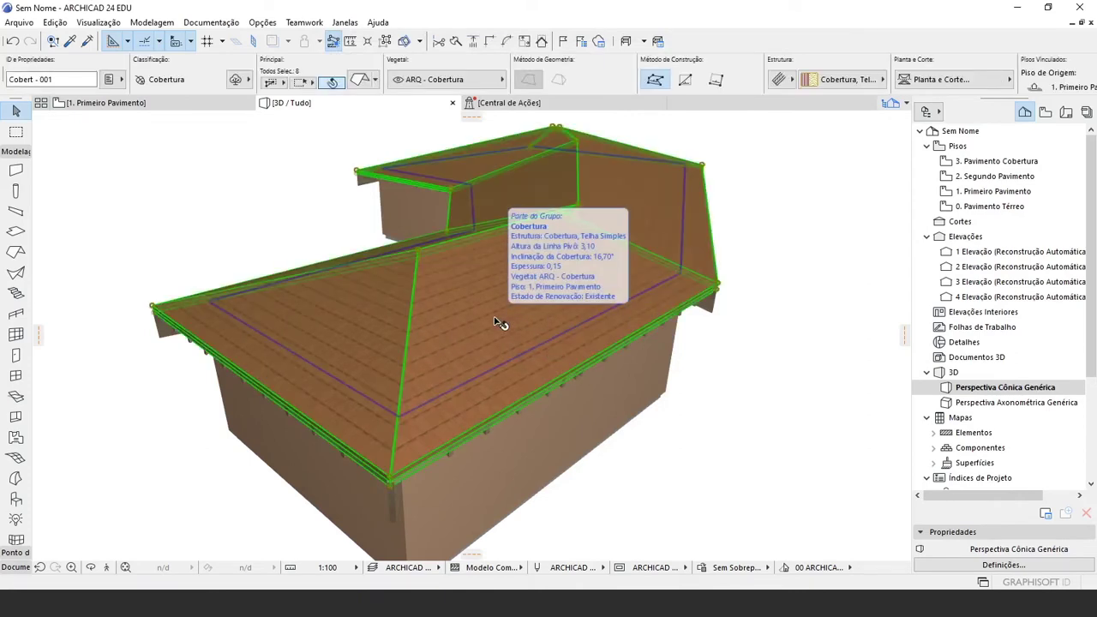
left_click(58, 23)
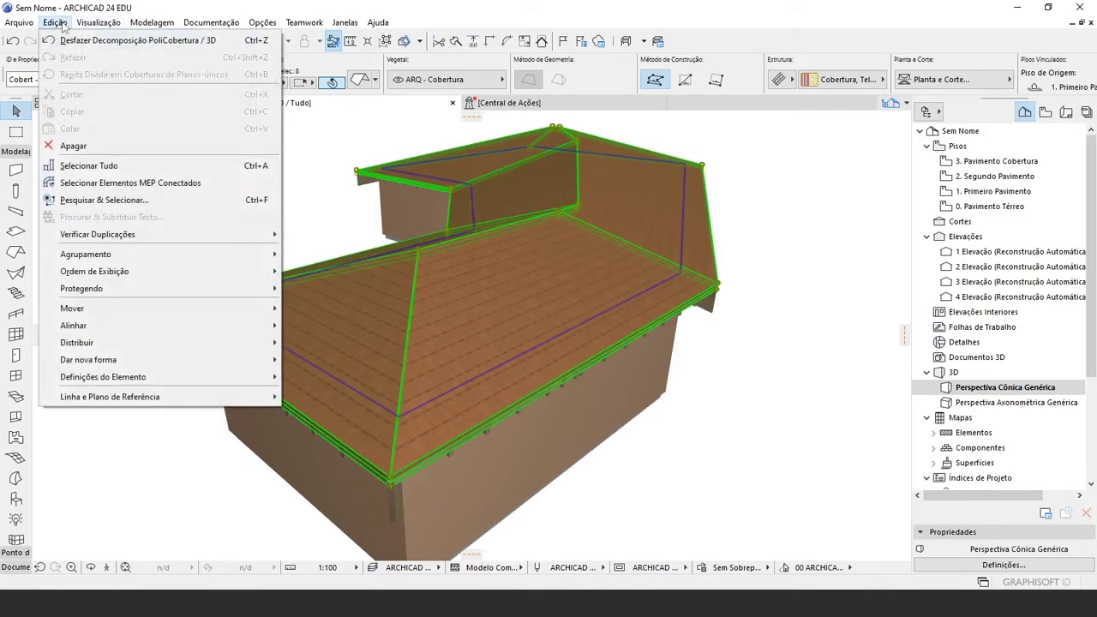
mouse_move(134, 23)
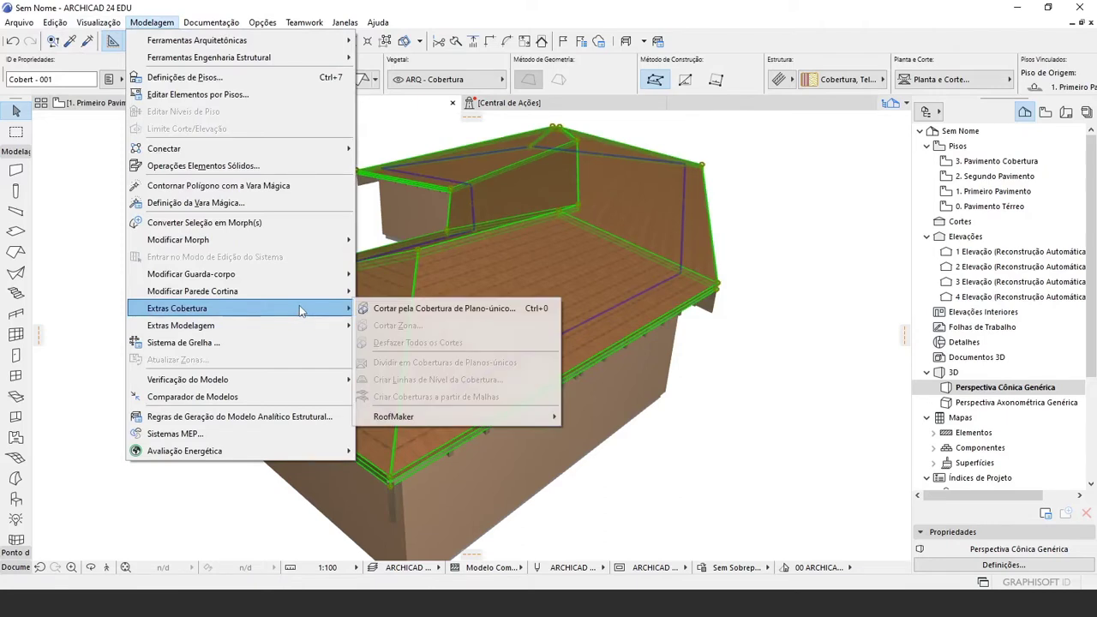
mouse_move(312, 328)
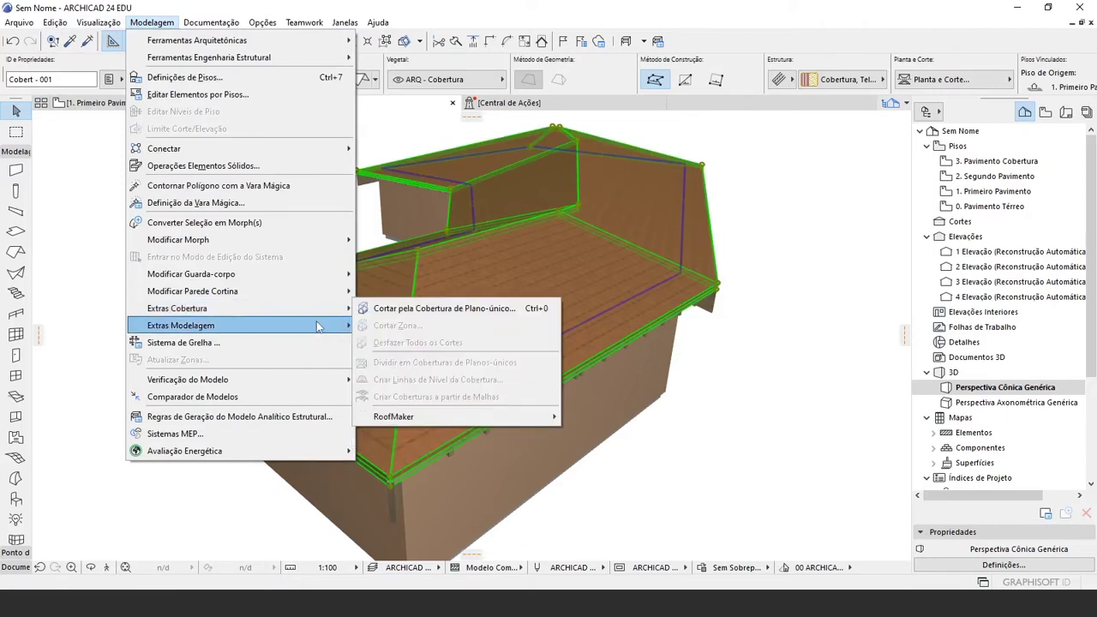
mouse_move(422, 331)
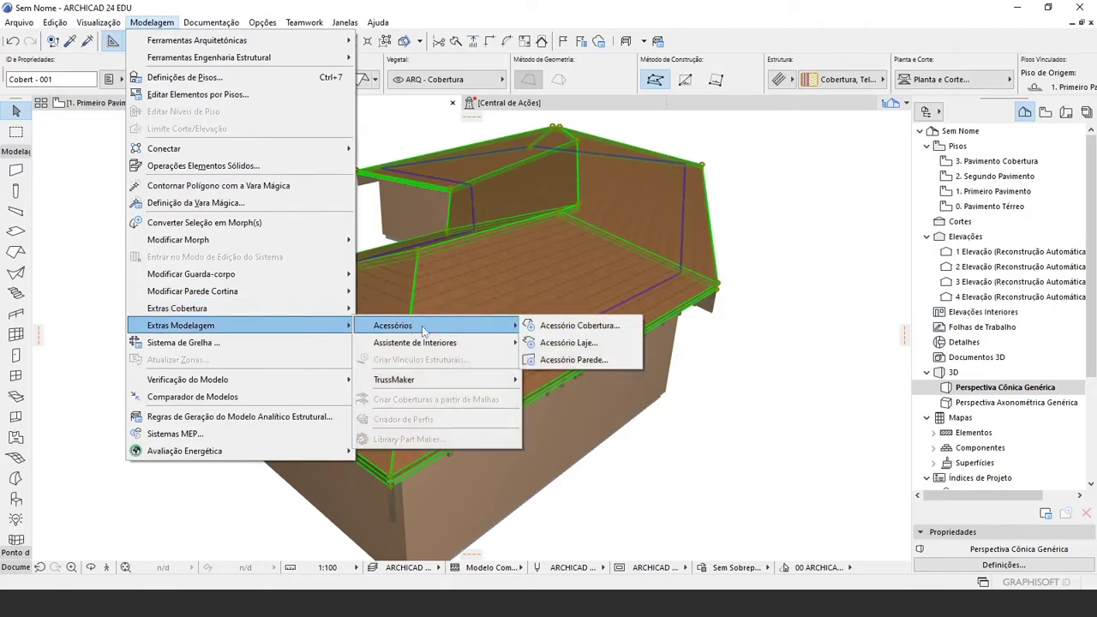
left_click(576, 326)
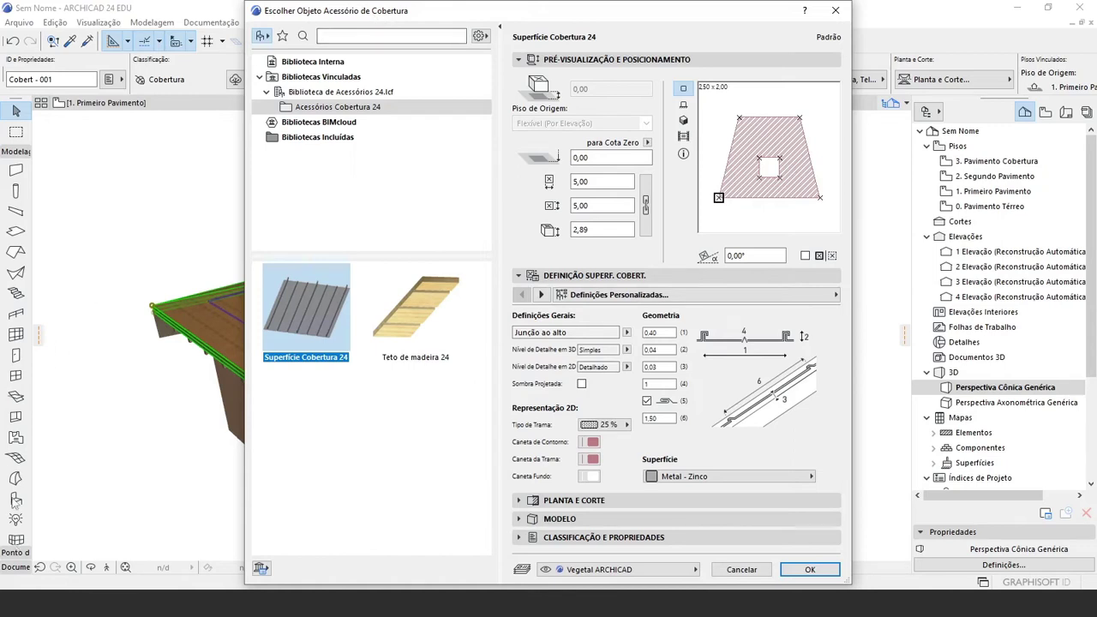
Compare the settings of the two roof accessory objects, Superfície Cobertura 24 and Teto de madeira 24
left_click(400, 326)
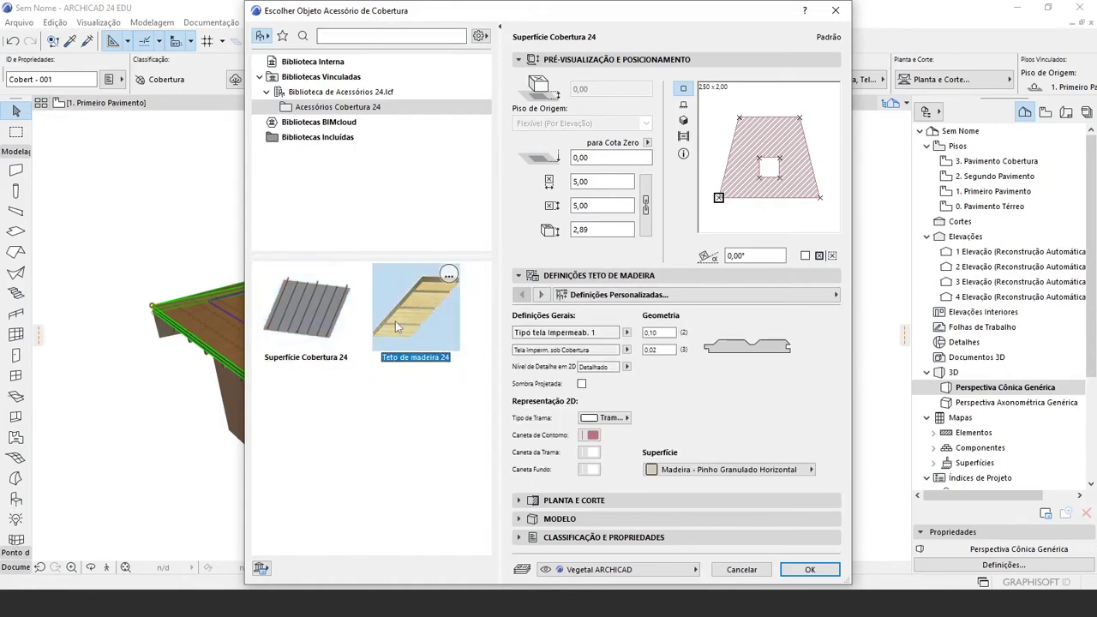
left_click(298, 316)
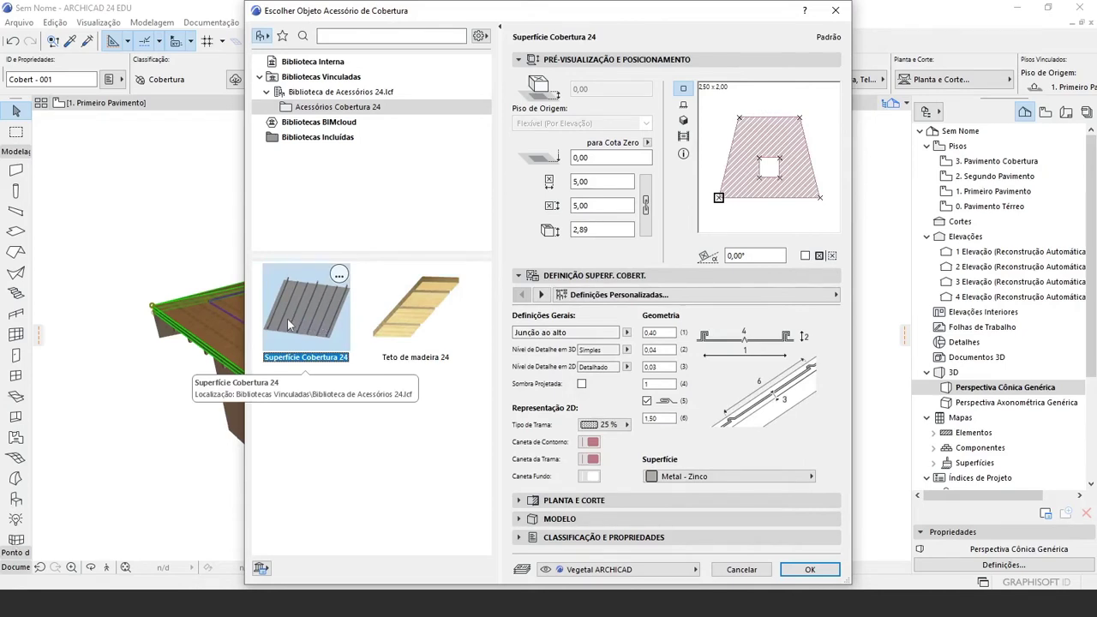
left_click(420, 331)
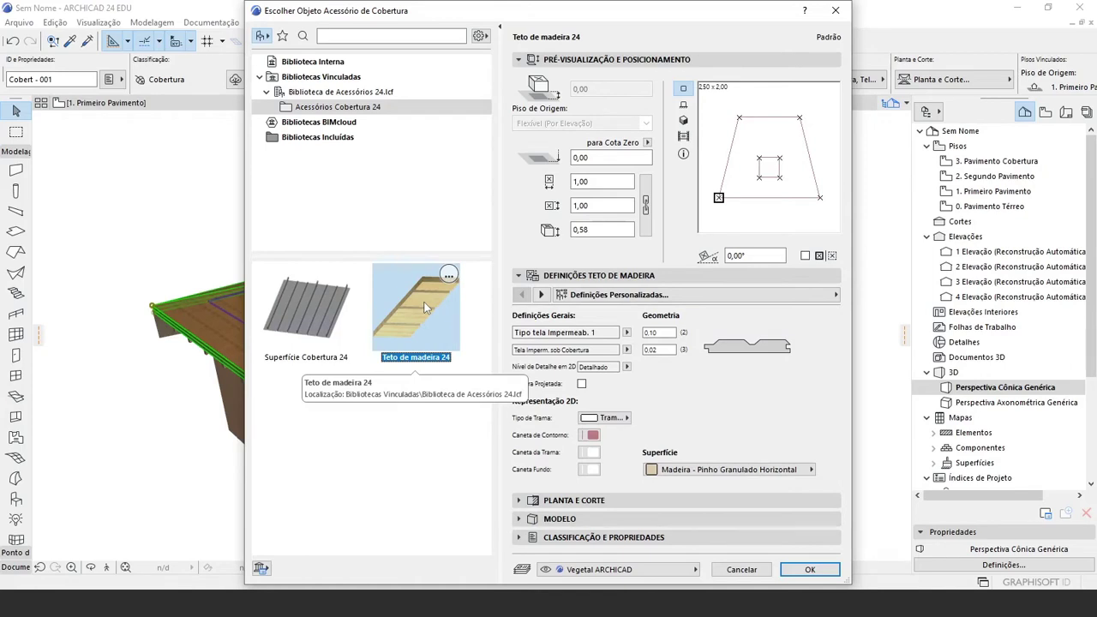
left_click(313, 332)
left_click(393, 331)
left_click(317, 339)
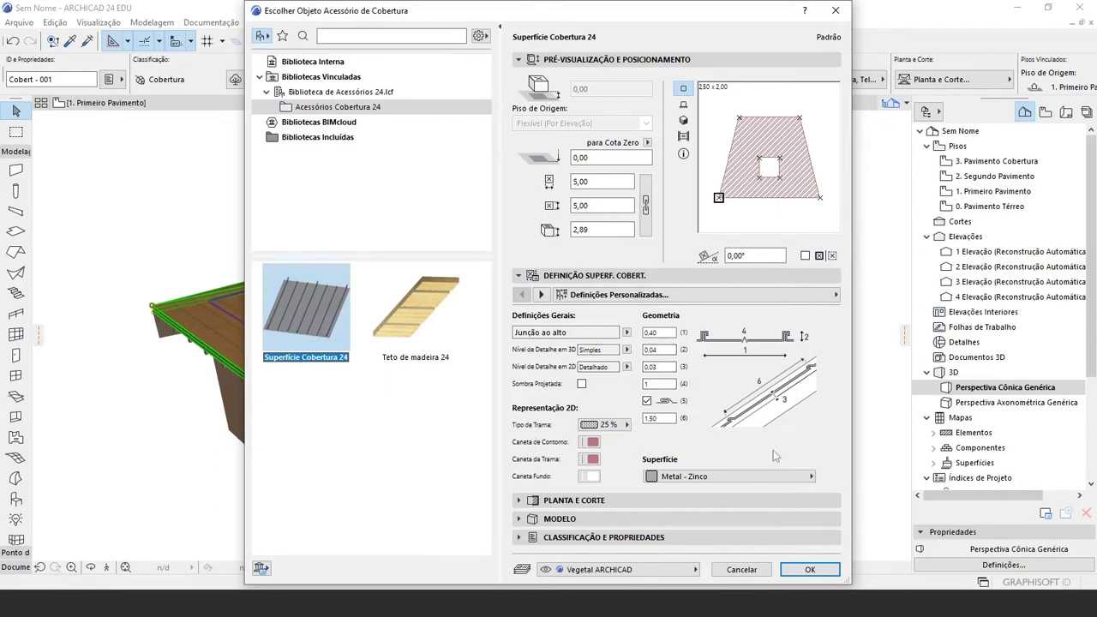
Compare the covering types of Superfície Cobertura 24: Telhas Italianas, Telhas Redondas, Telhas Normais, Camada Trapezoidal, Camada Ondulada and Junção ao alto
left_click(627, 332)
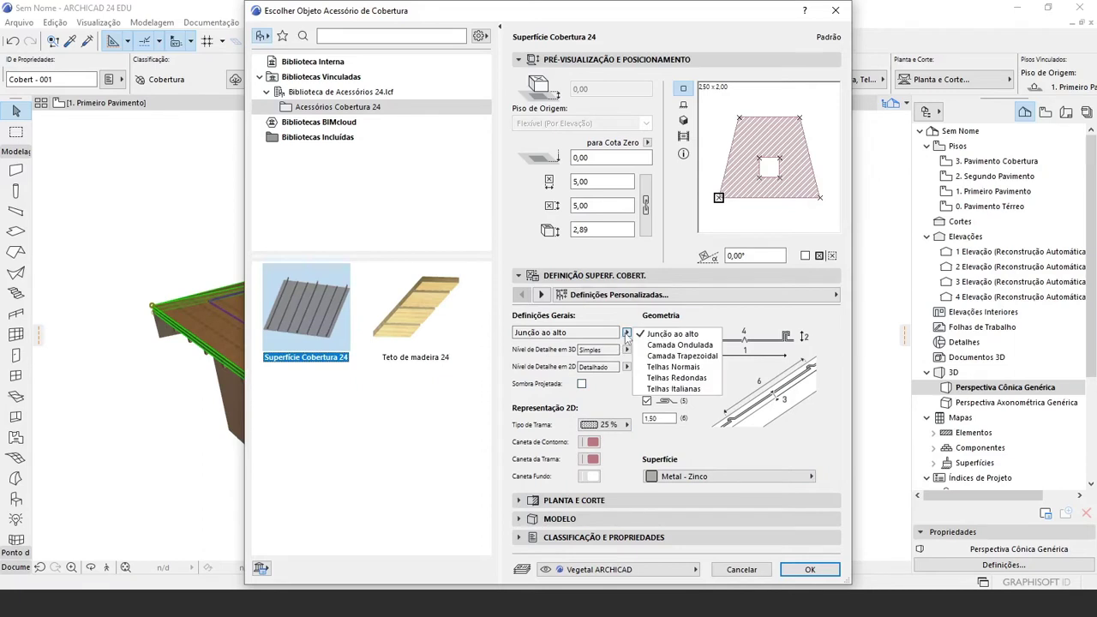
left_click(673, 389)
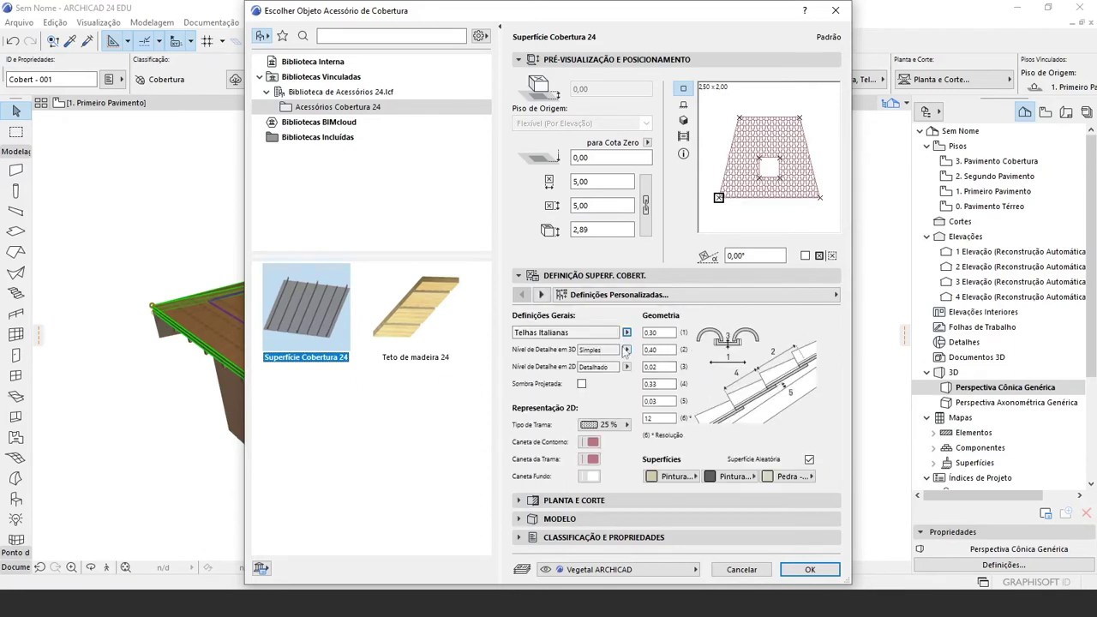
left_click(626, 333)
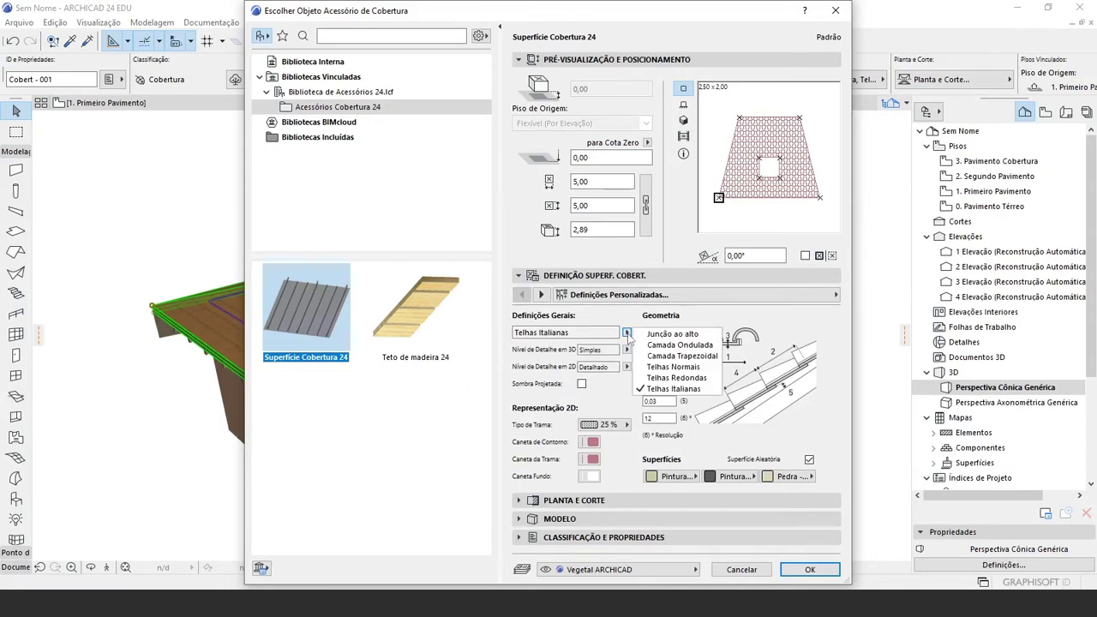
left_click(671, 384)
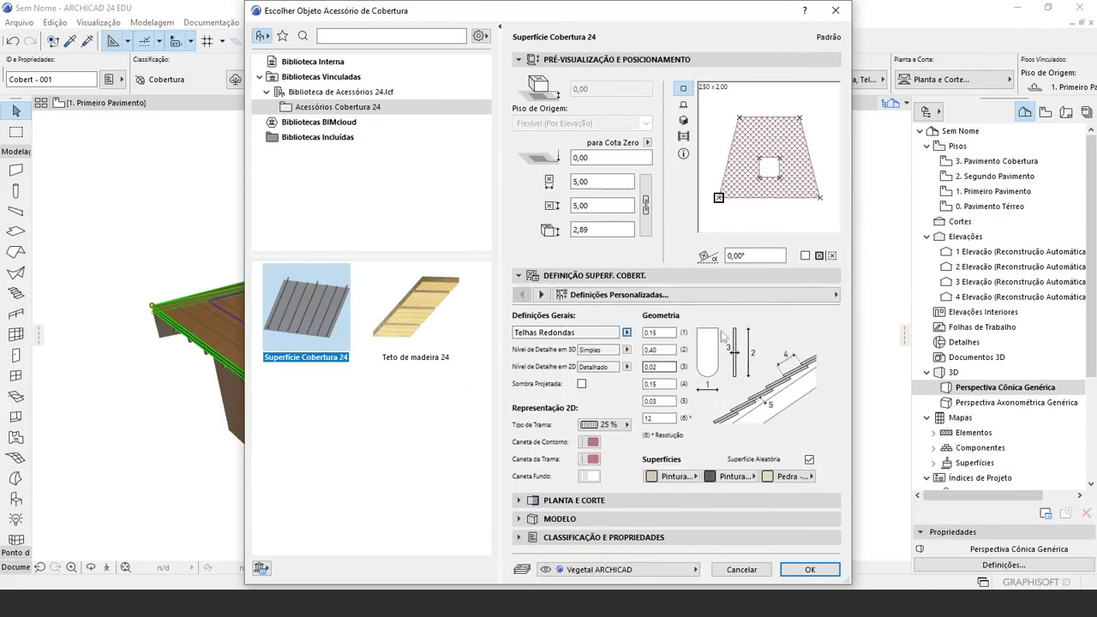
left_click(627, 333)
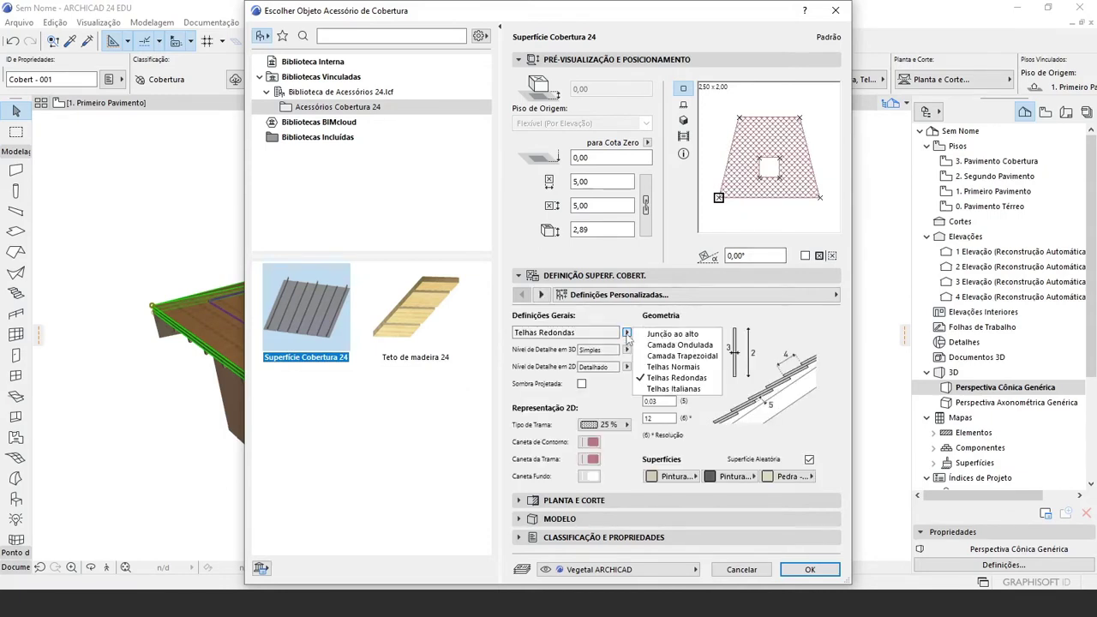
left_click(667, 372)
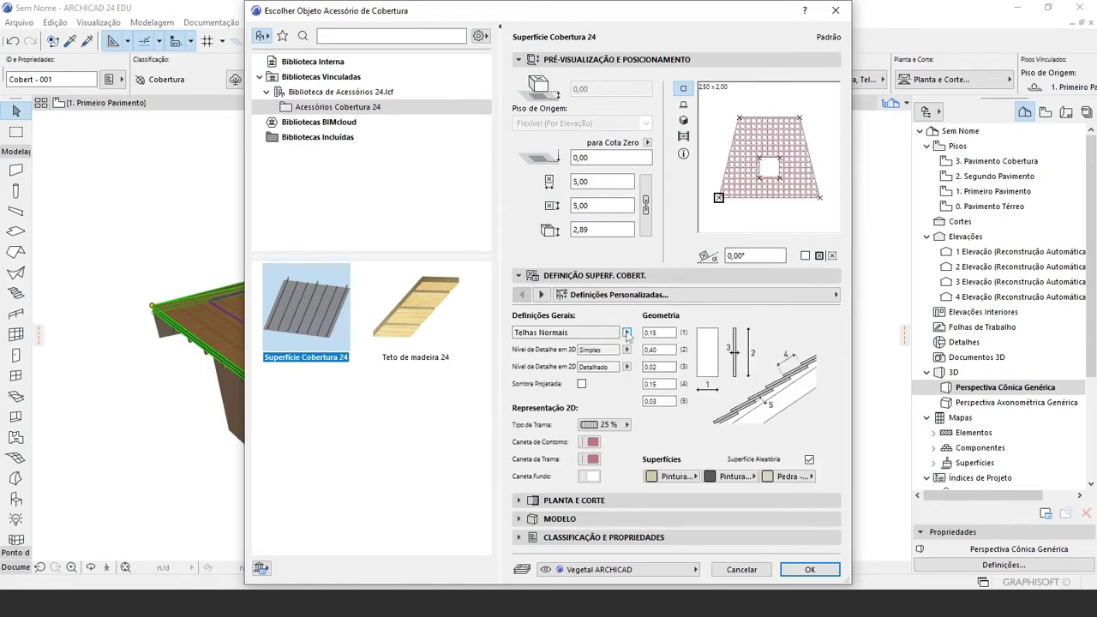
left_click(628, 334)
key("Up")
key("Return")
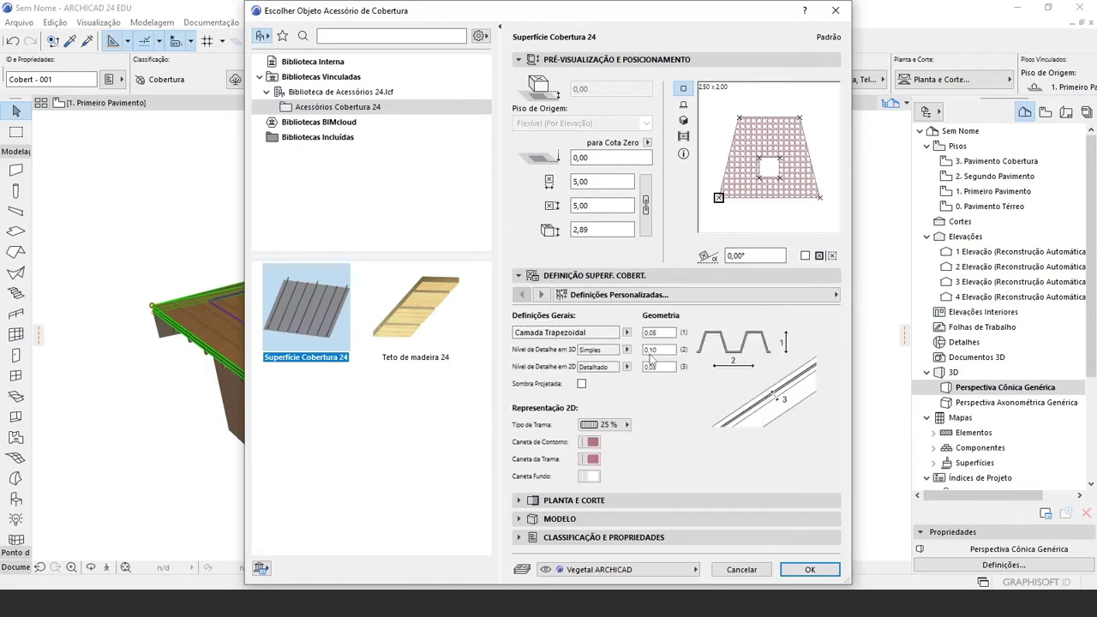
left_click(628, 334)
left_click(645, 348)
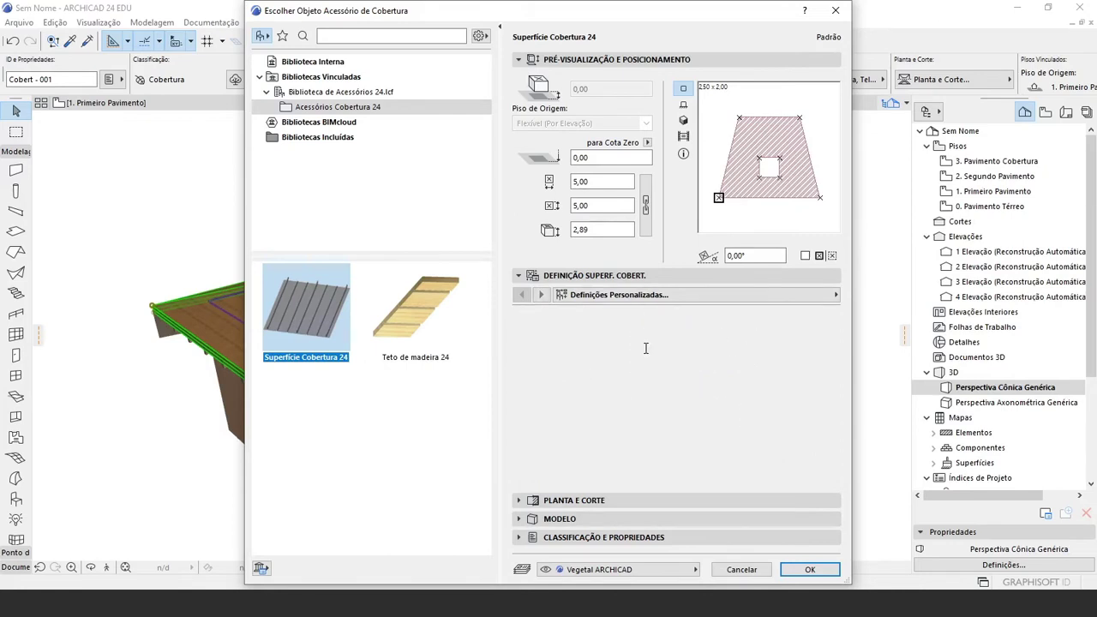
left_click(627, 332)
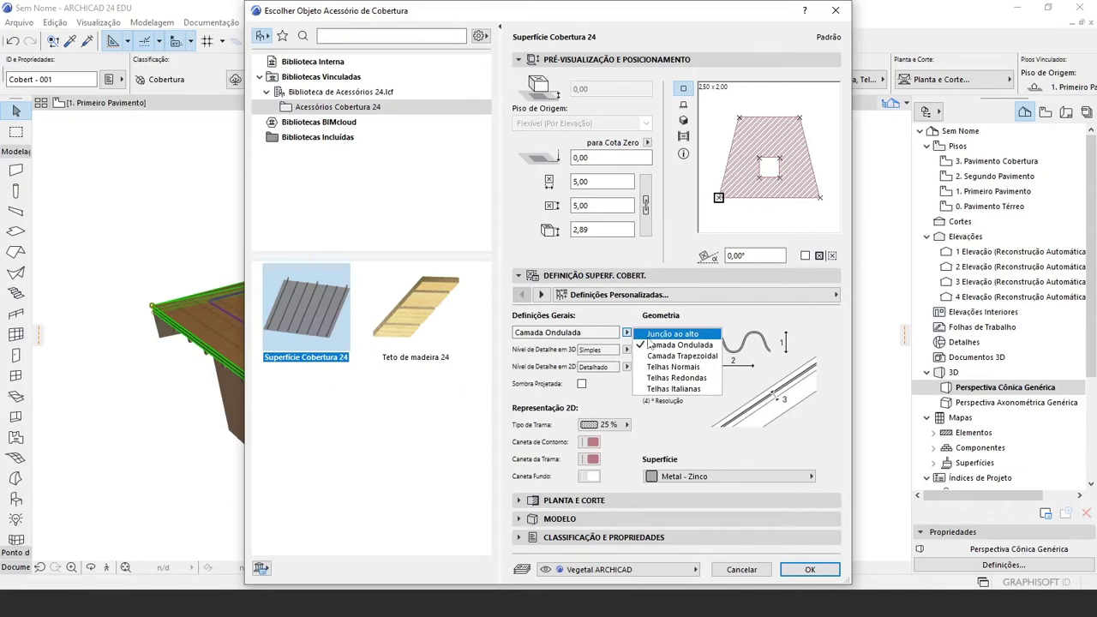
left_click(653, 335)
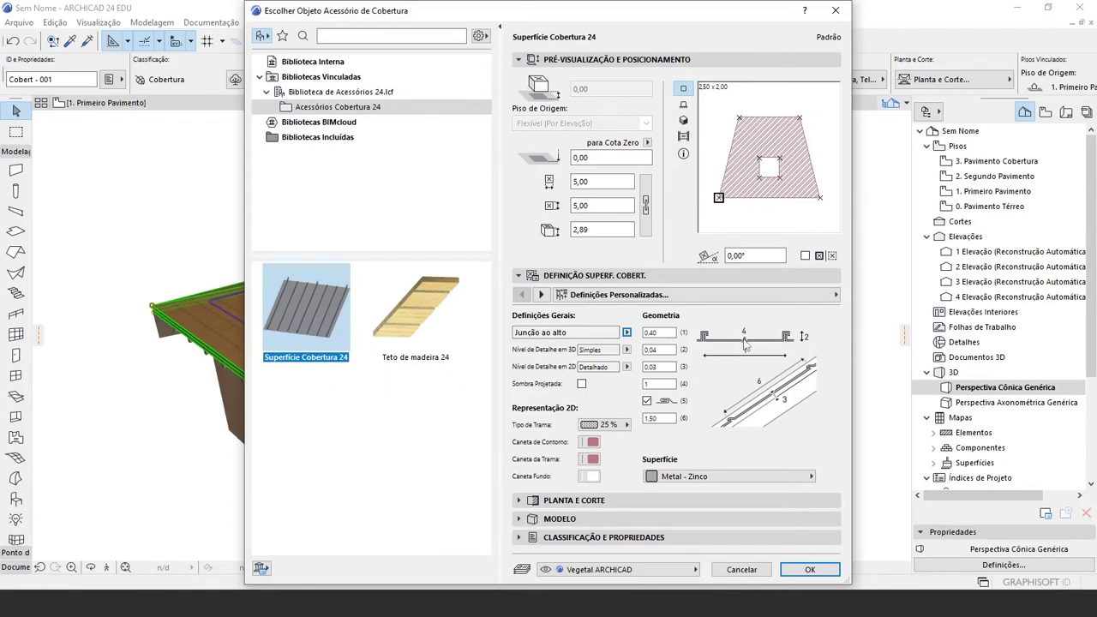
Set the covering type to Telhas Italianas, with a tan Pintura finish as the second surface and Parquete - 02 as the third
left_click(627, 332)
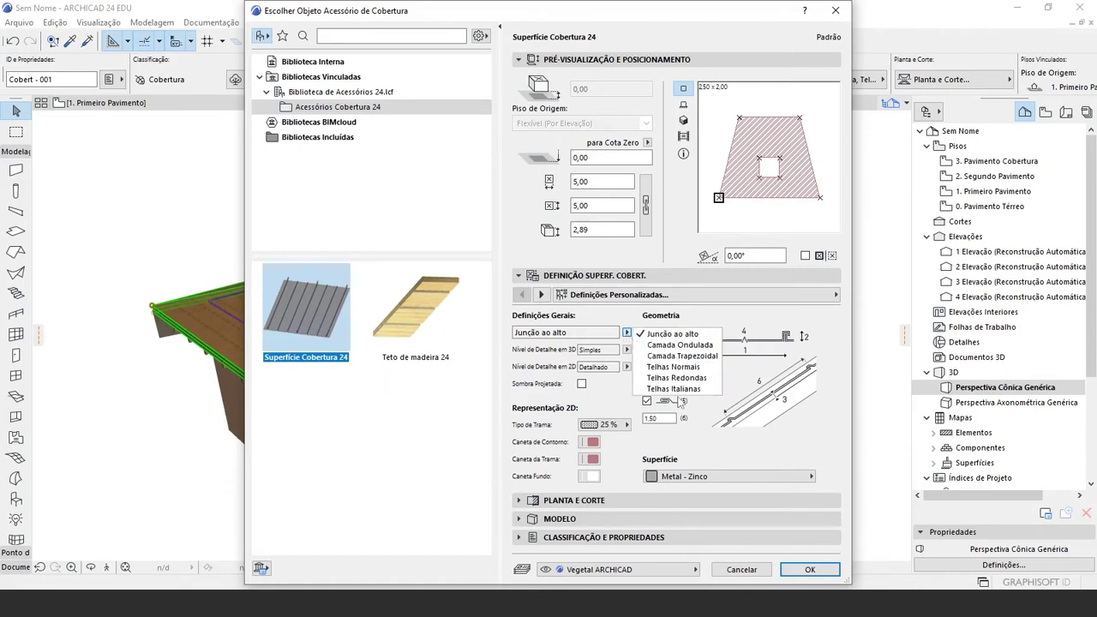
left_click(676, 389)
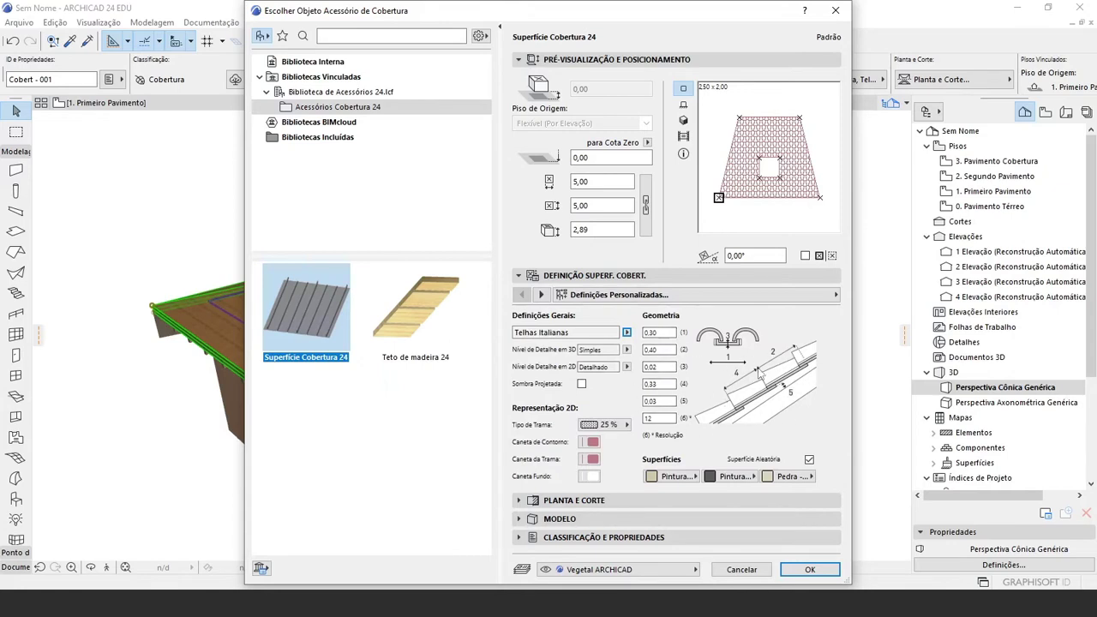
left_click(684, 479)
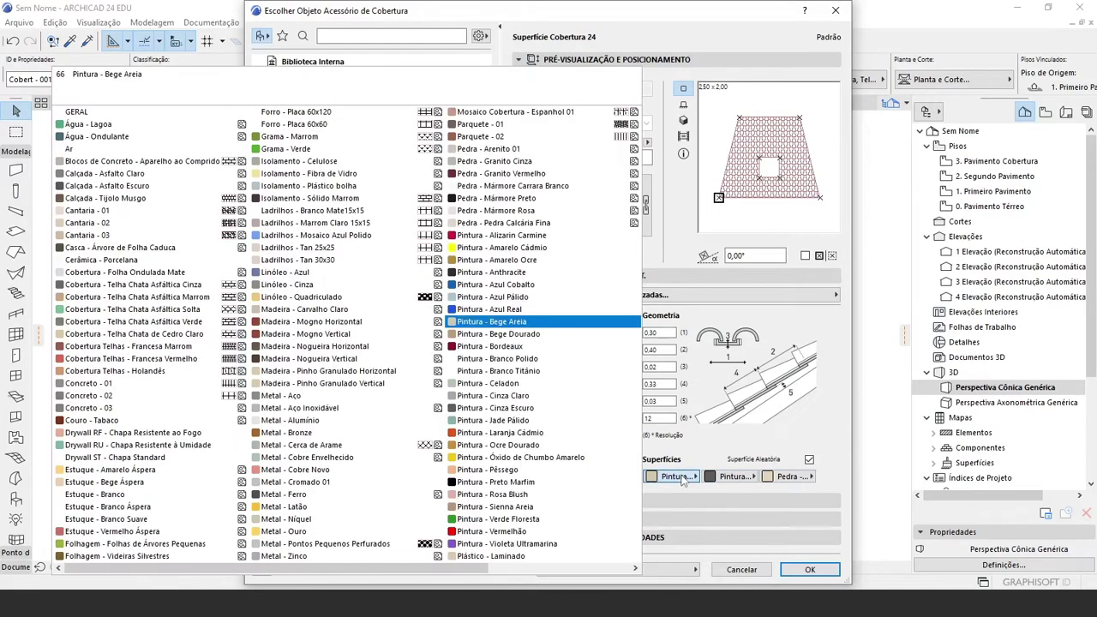
left_click(684, 479)
left_click(731, 479)
left_click(519, 341)
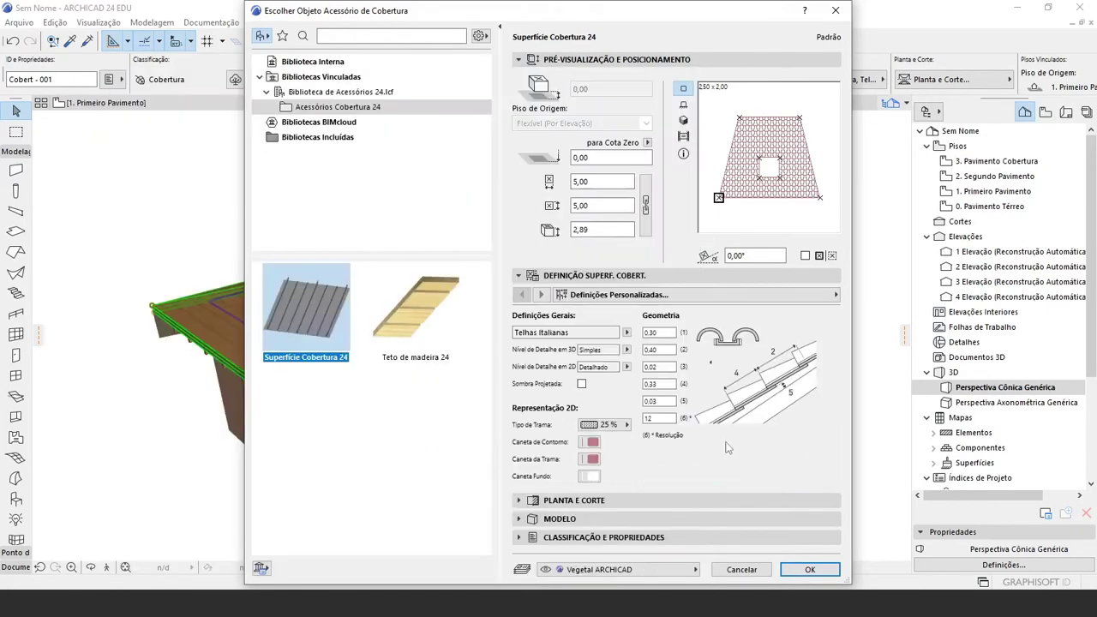
left_click(789, 476)
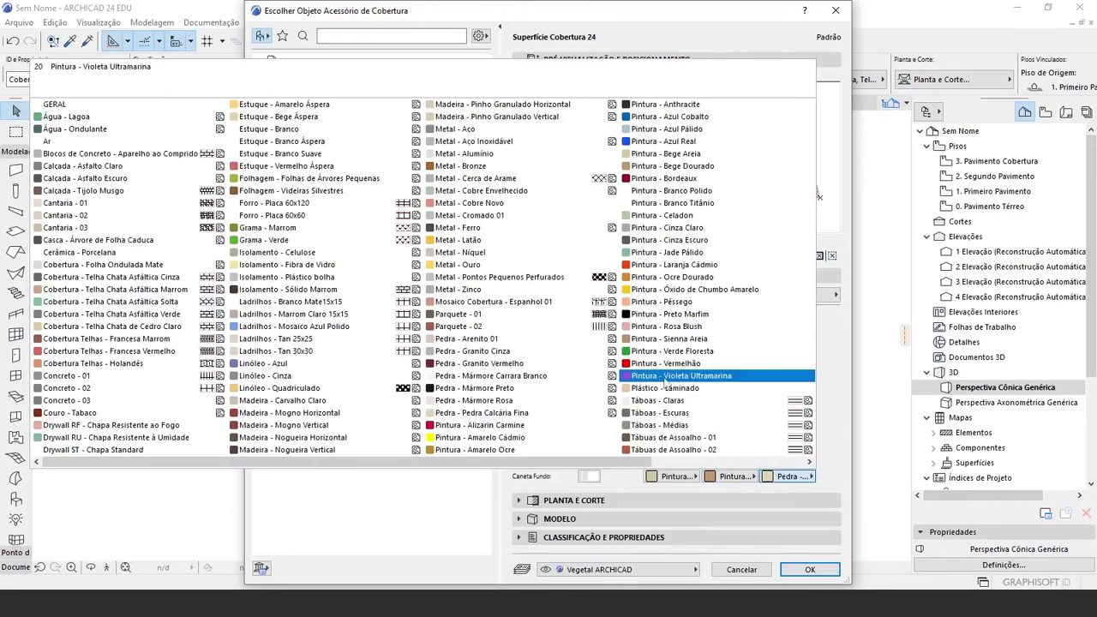
left_click(475, 329)
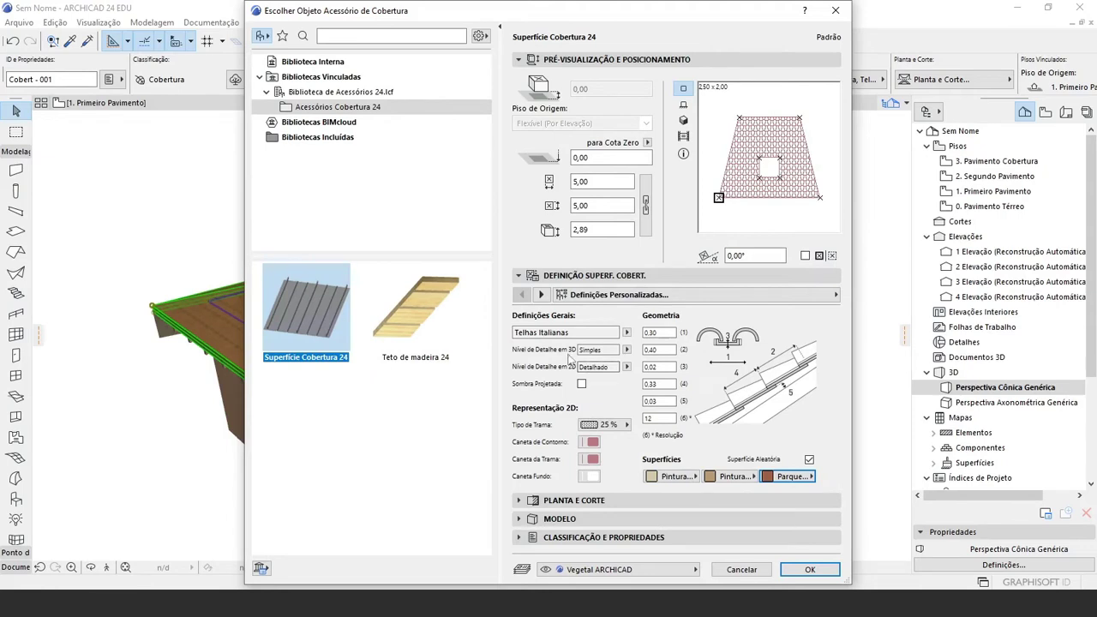
Keep the 3D detail level at Simples and the layer Vegetal ARCHICAD, and apply the tile accessory to the selected roof planes
left_click(627, 350)
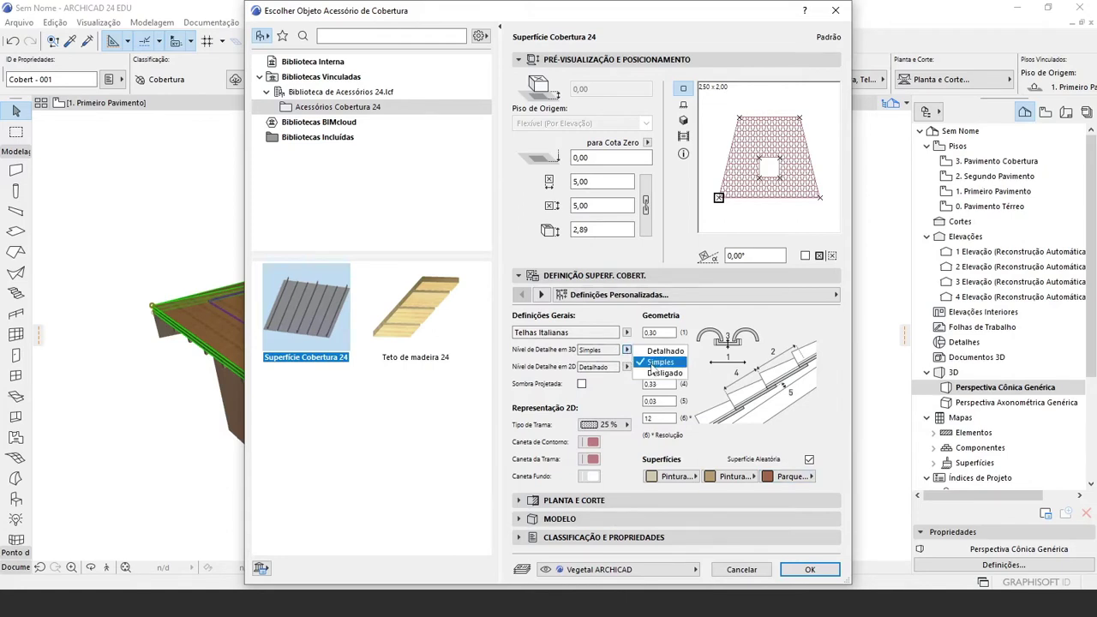
left_click(657, 362)
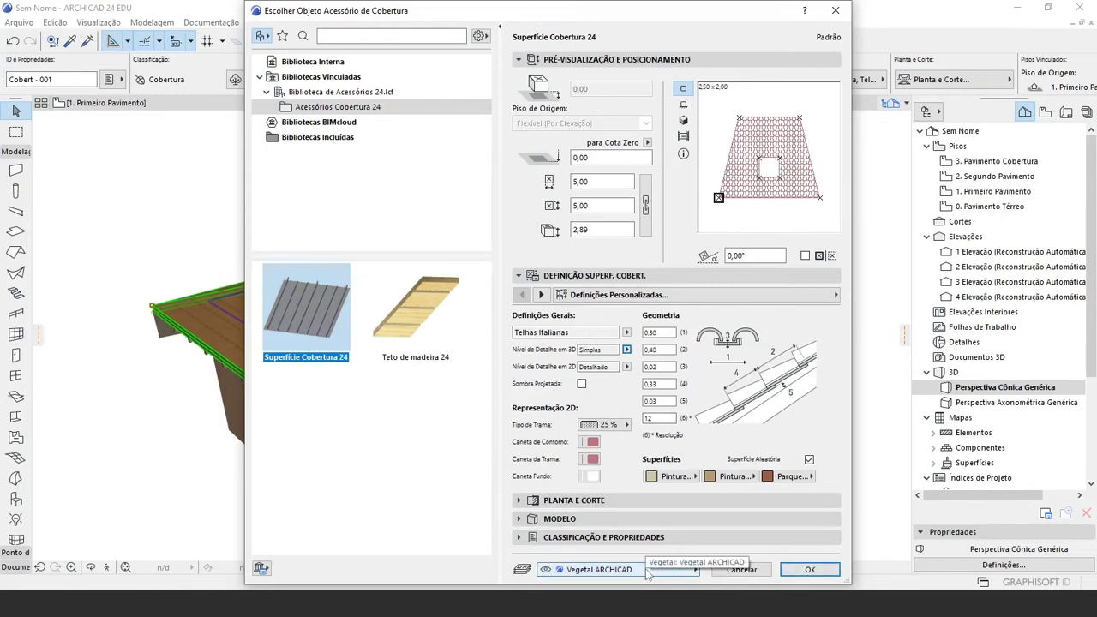
left_click(603, 571)
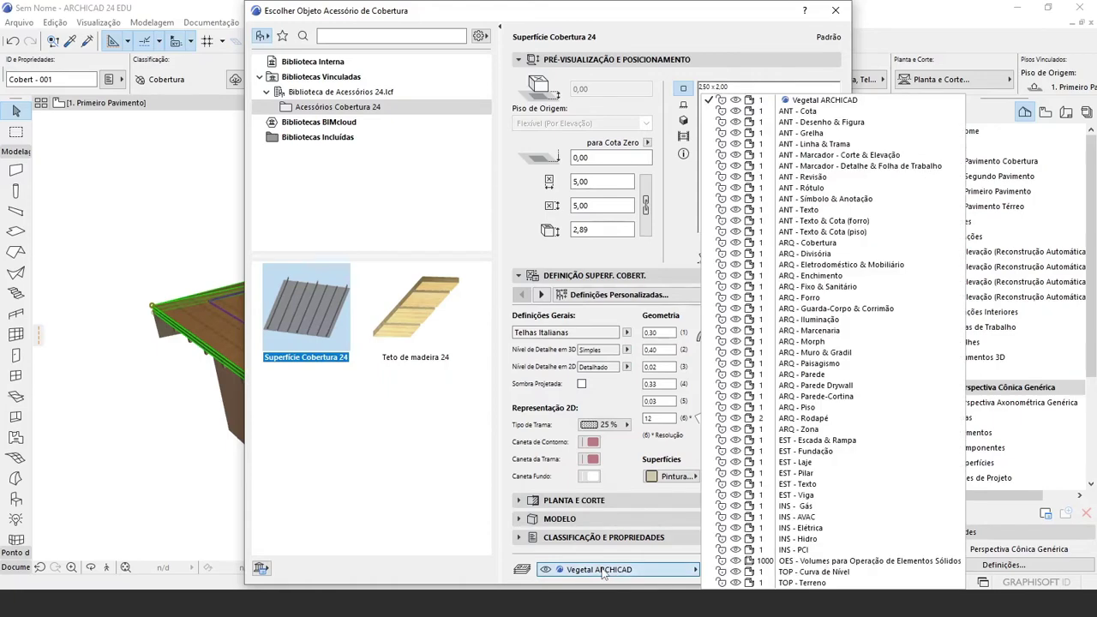
left_click(603, 570)
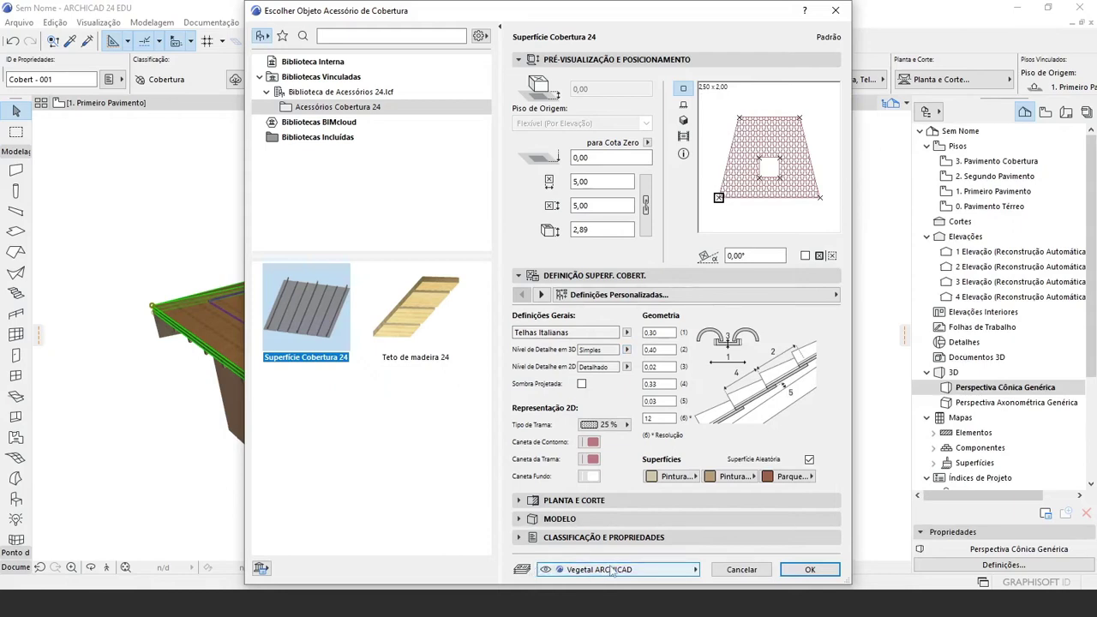
left_click(614, 570)
left_click(612, 571)
left_click(613, 571)
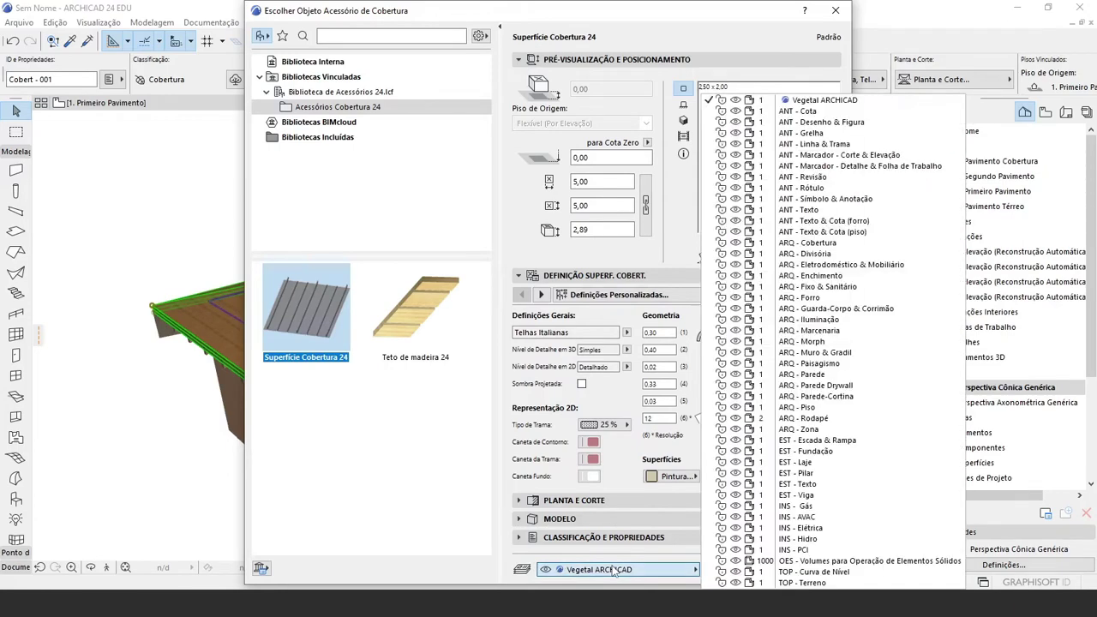
left_click(614, 570)
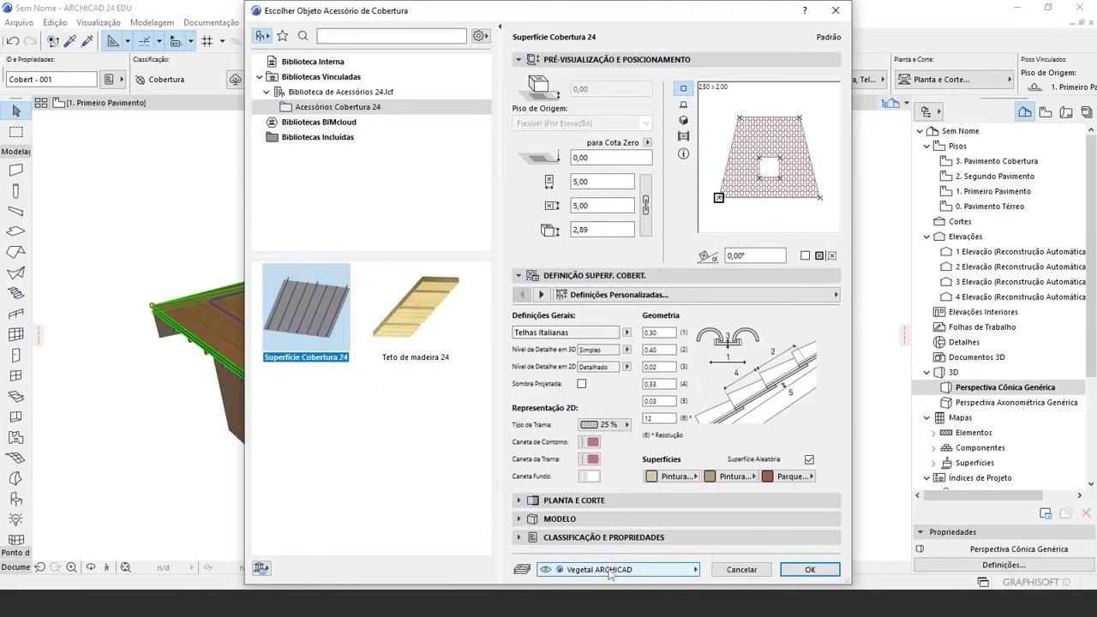
left_click(815, 572)
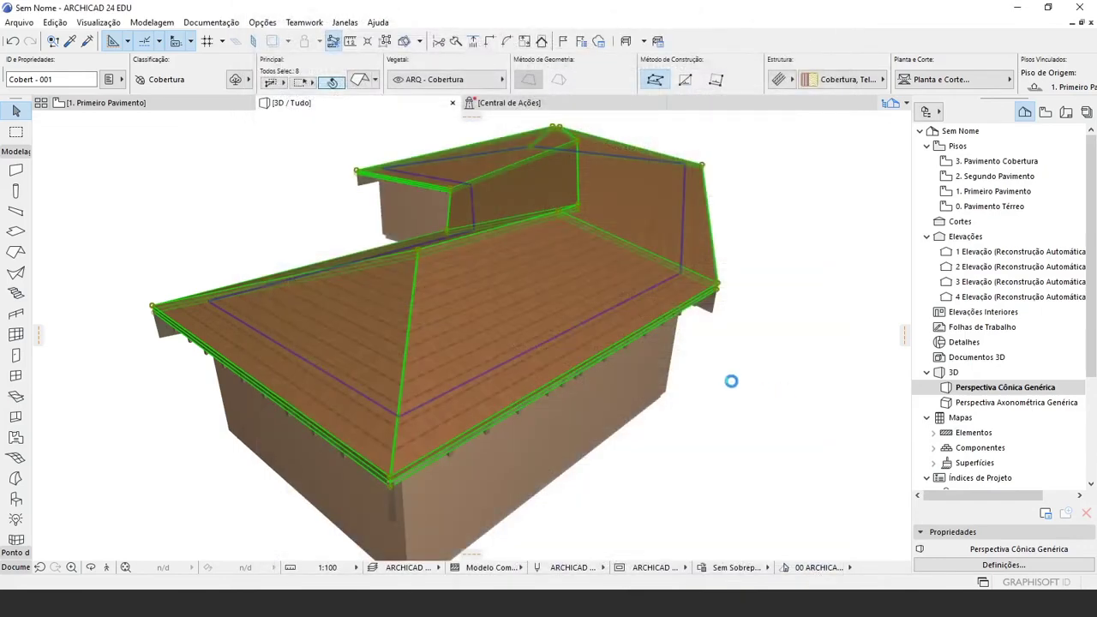
key("Escape")
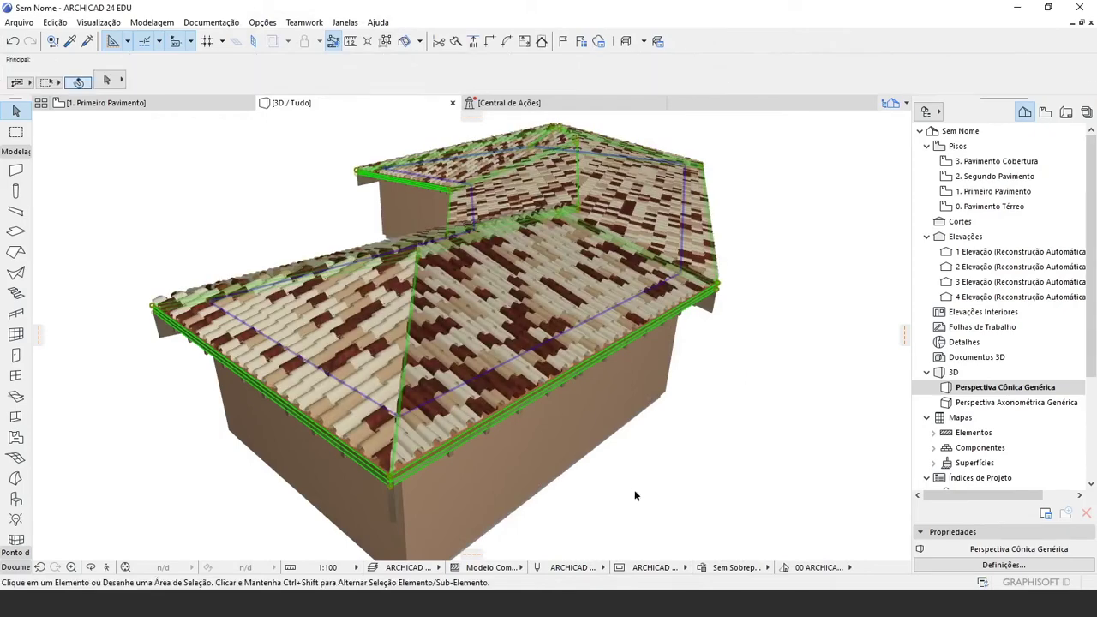
Examine the applied 3D tiles along the eaves, hips, valleys and ridges of the roof from several angles
mouse_move(425, 364)
middle_mouse_down()
mouse_move(494, 369)
mouse_move(501, 385)
mouse_move(573, 402)
mouse_move(426, 379)
middle_mouse_up()
scroll(494, 387, "up", 1)
scroll(443, 503, "up", 6)
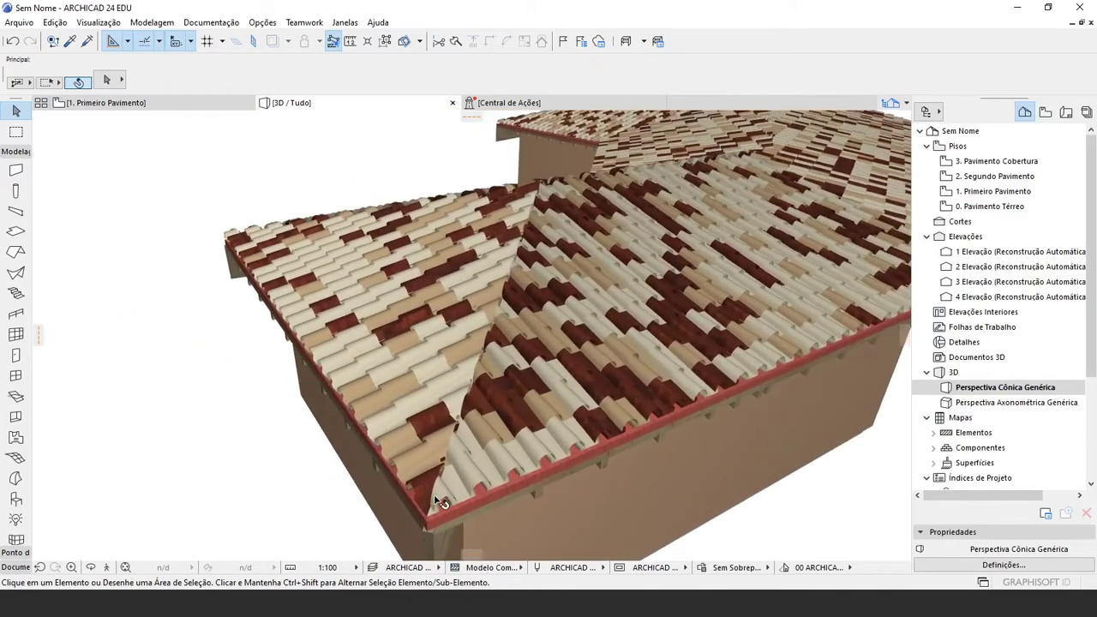
middle_click_drag(443, 504, 510, 339, "shift")
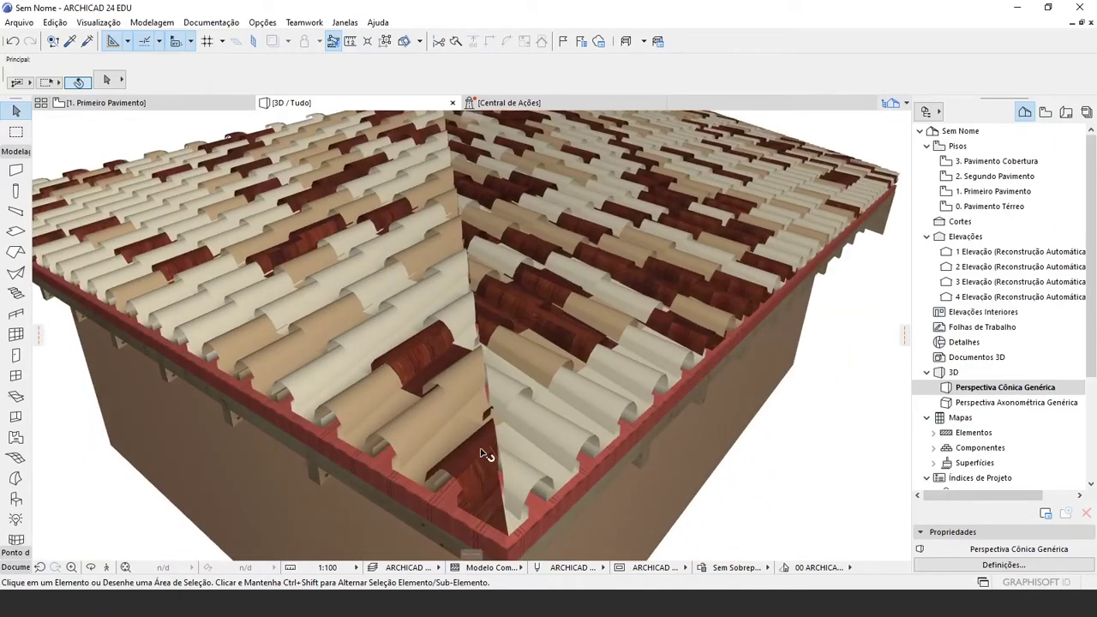
middle_click_drag(602, 354, 374, 309, "shift")
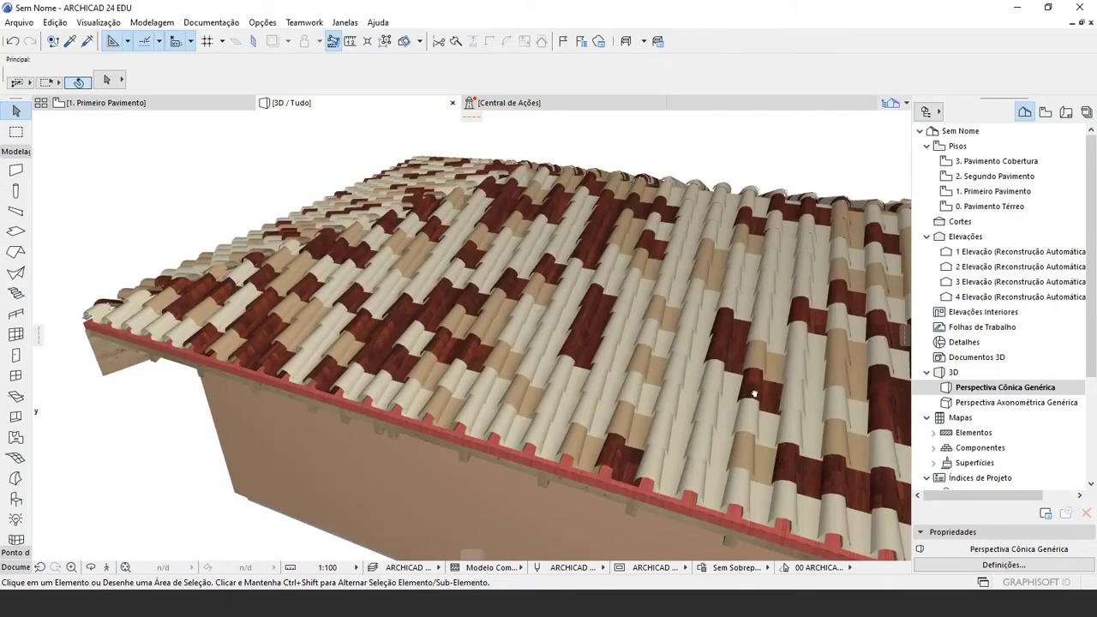
scroll(373, 309, "up", 3)
middle_click_drag(588, 498, 549, 419)
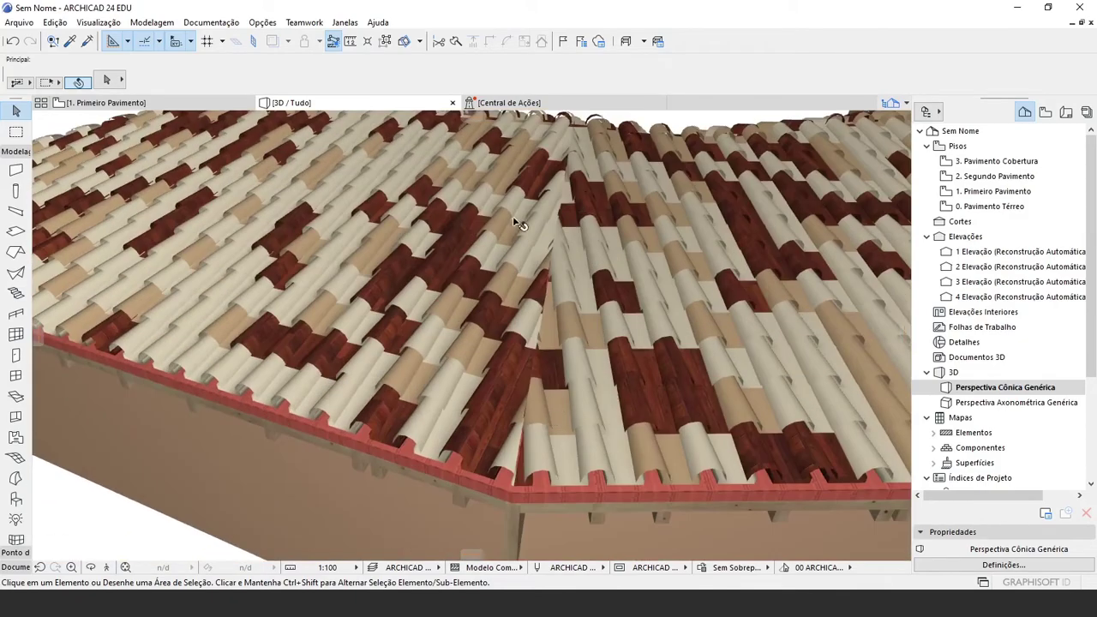
middle_click_drag(514, 222, 520, 433)
scroll(595, 392, "down", 3)
middle_click_drag(740, 367, 517, 352)
middle_click_drag(321, 282, 373, 419, "shift")
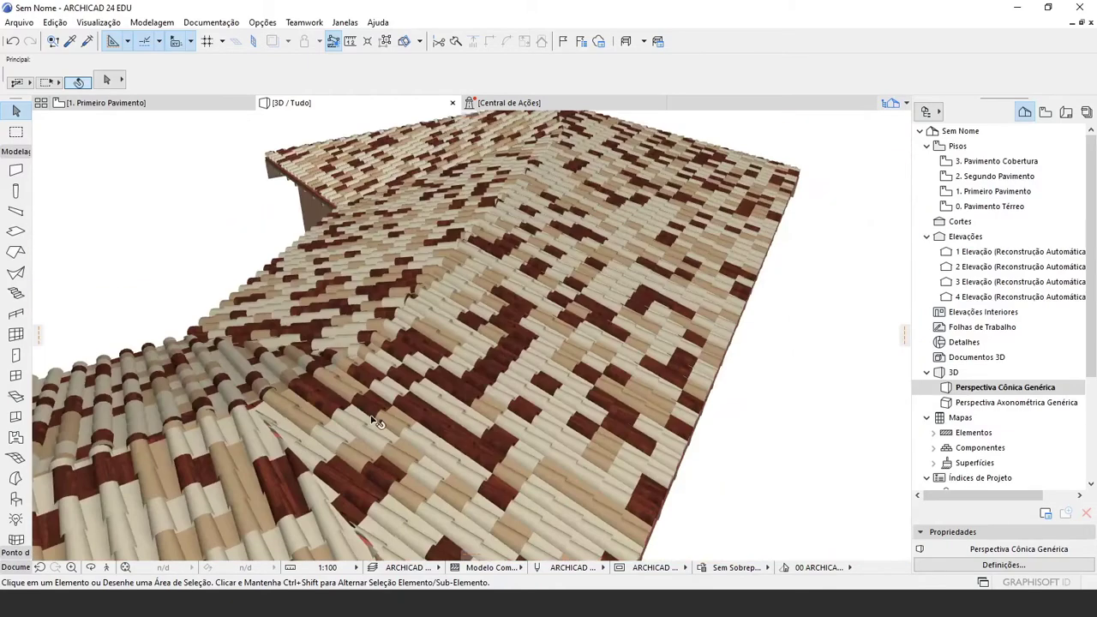
scroll(404, 359, "up", 5)
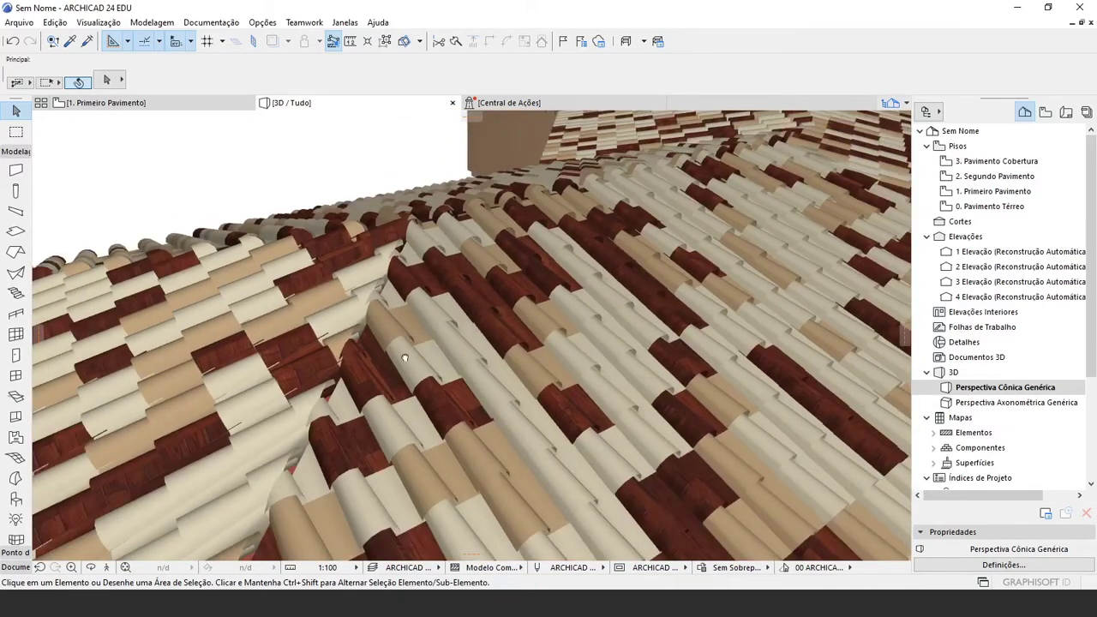
Examine the tile surfaces where they meet along the roof's hip and eave
scroll(404, 358, "up", 6)
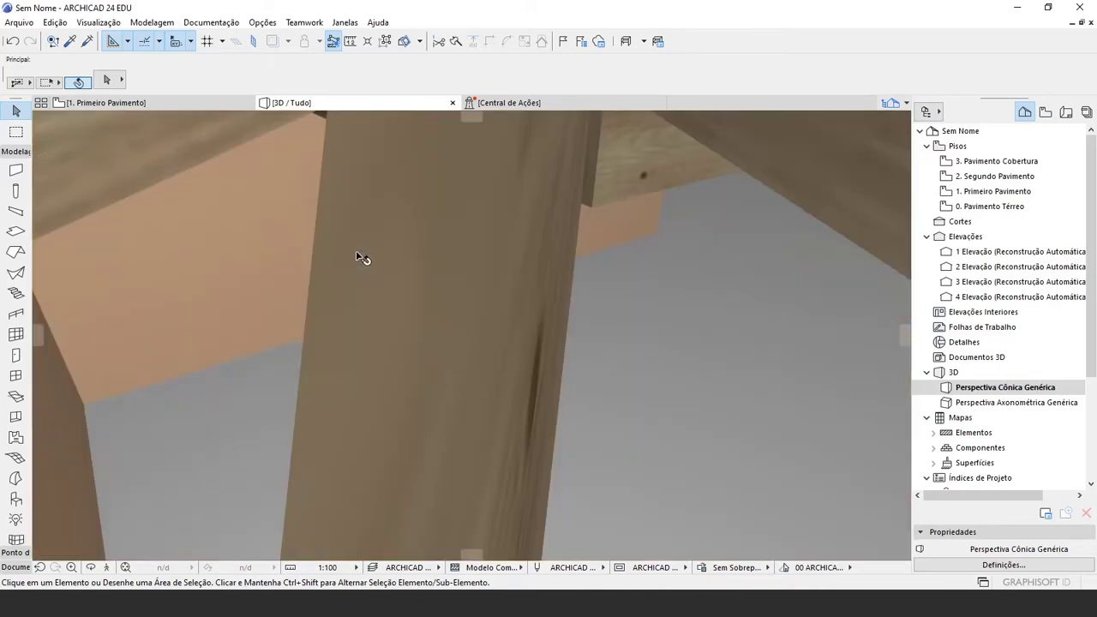
scroll(361, 258, "down", 6)
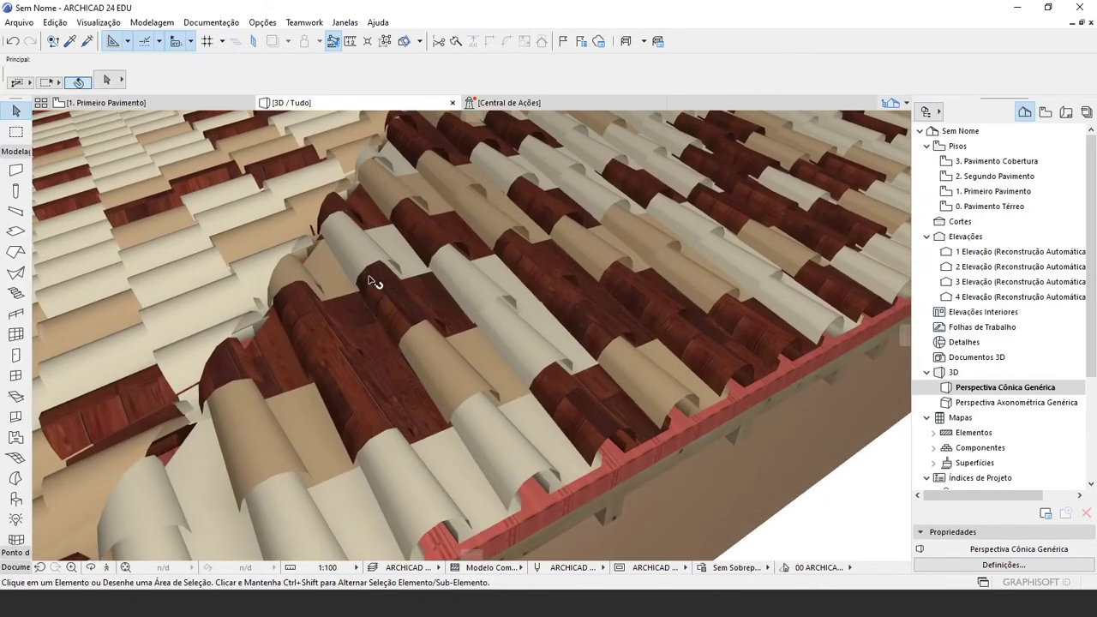
left_click(382, 332)
scroll(321, 304, "down", 4)
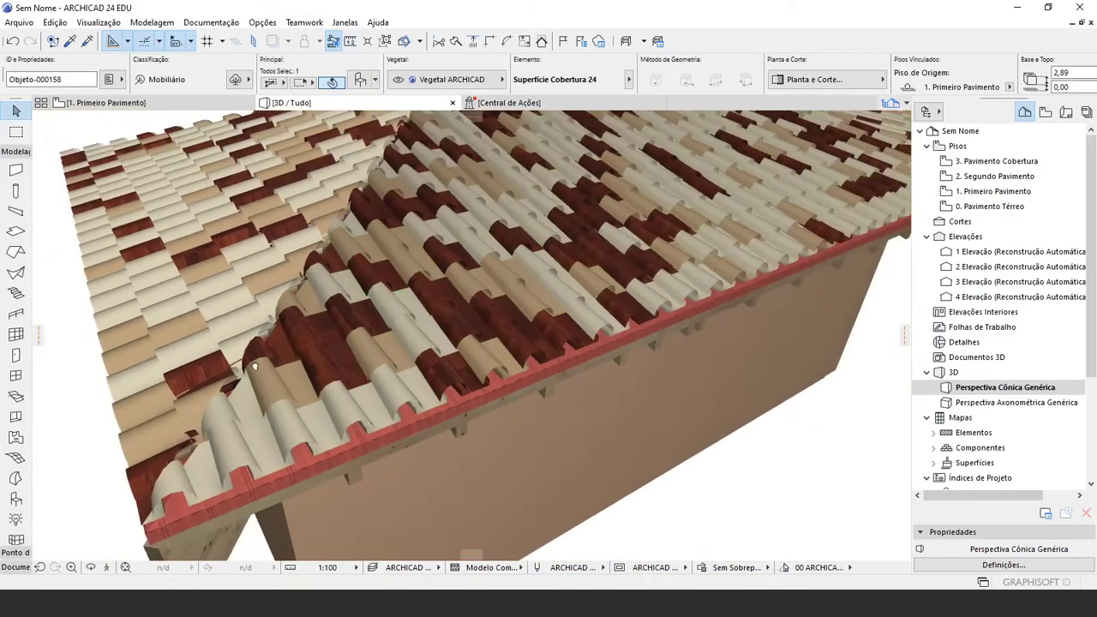
middle_click_drag(255, 366, 347, 332)
key("Escape")
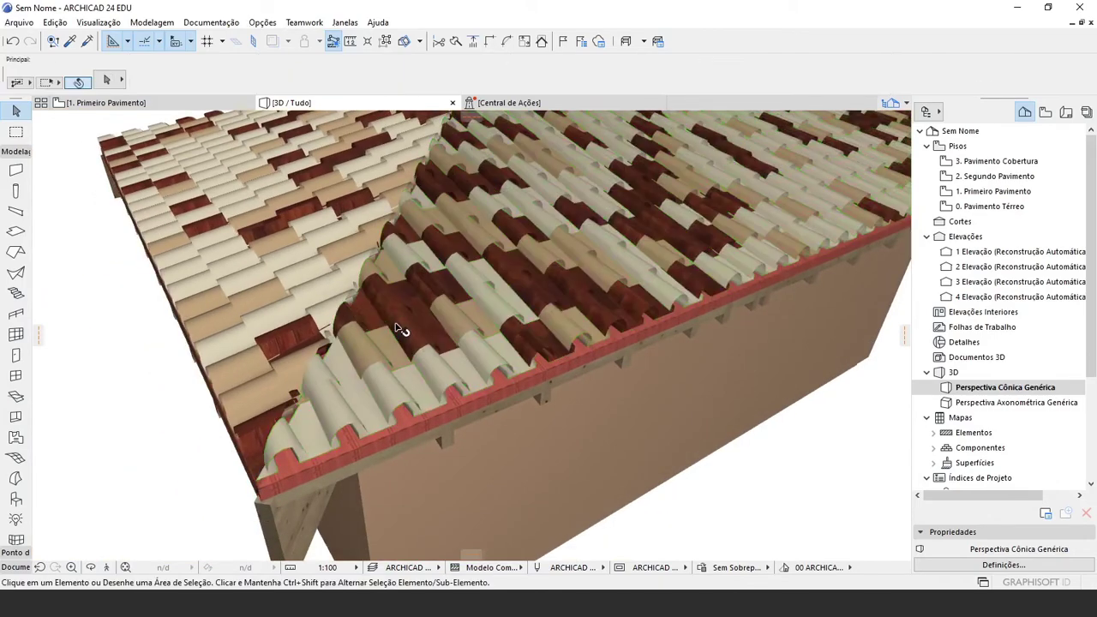
scroll(402, 331, "down", 5)
middle_click_drag(530, 273, 472, 326, "shift")
Select the Superfície Cobertura 24 tile surfaces on all eight roof faces and group them
left_click(473, 326)
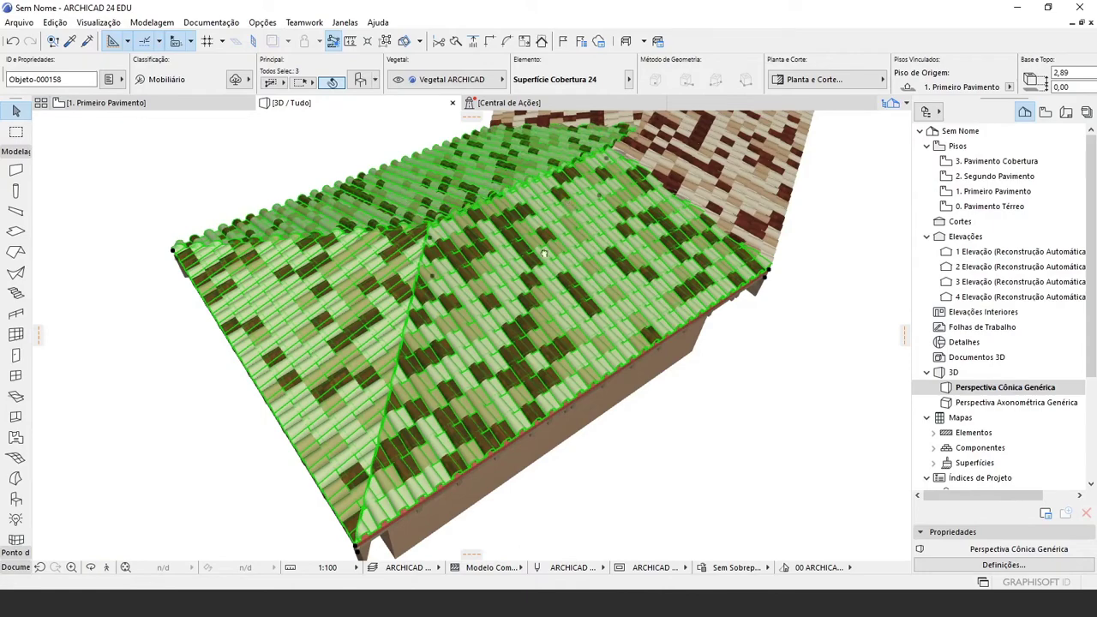
left_click_drag(544, 254, 371, 383)
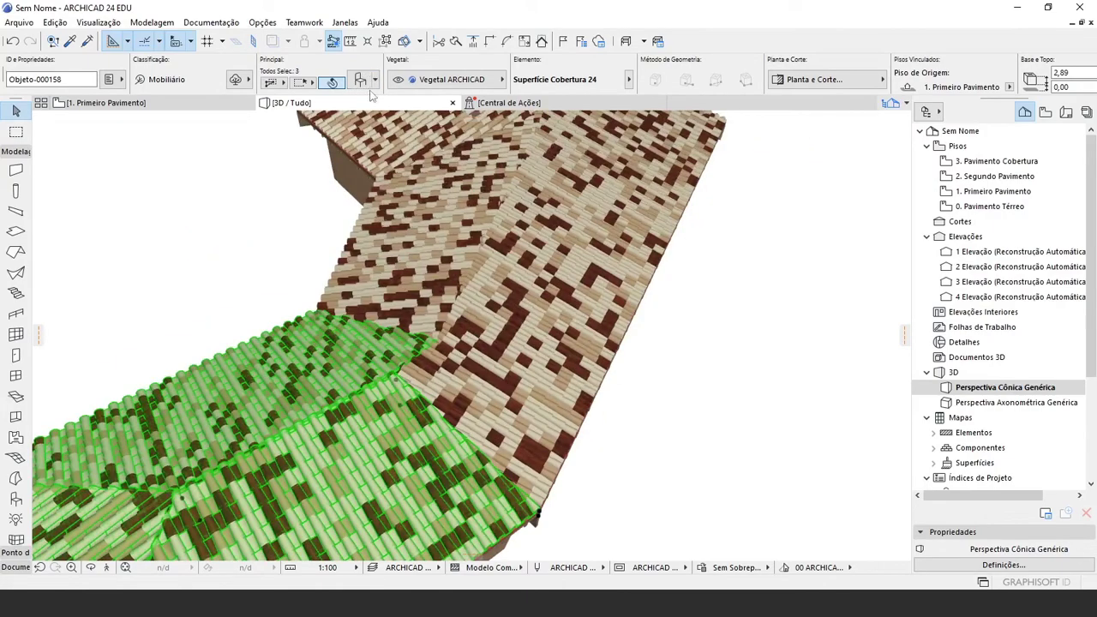
left_click(534, 354, "shift")
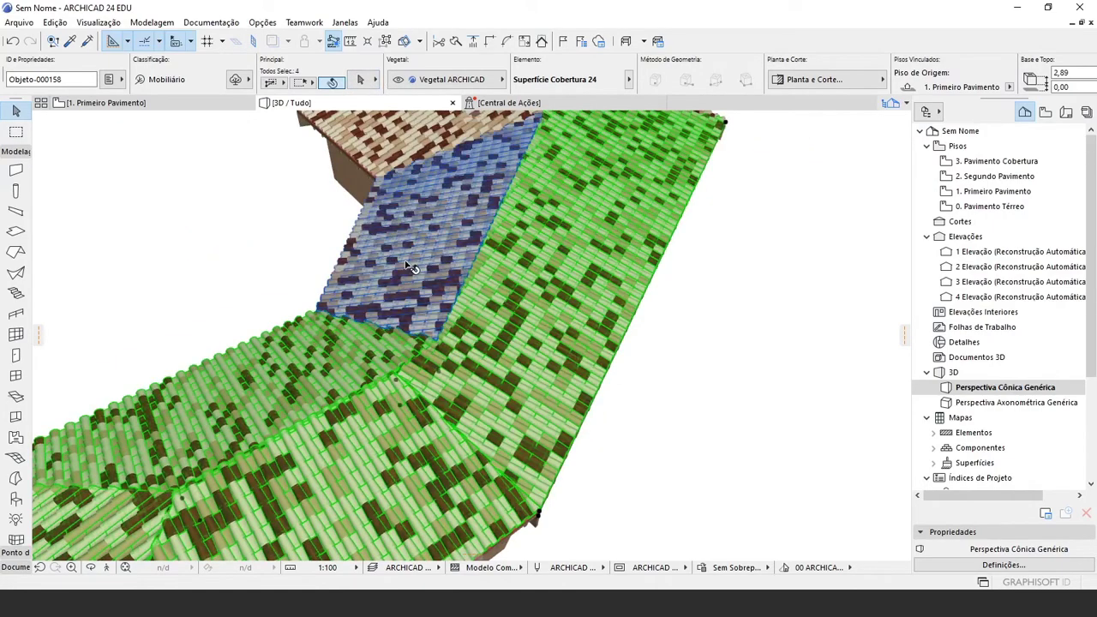
left_click(482, 202, "shift")
left_click_drag(466, 352, 419, 290)
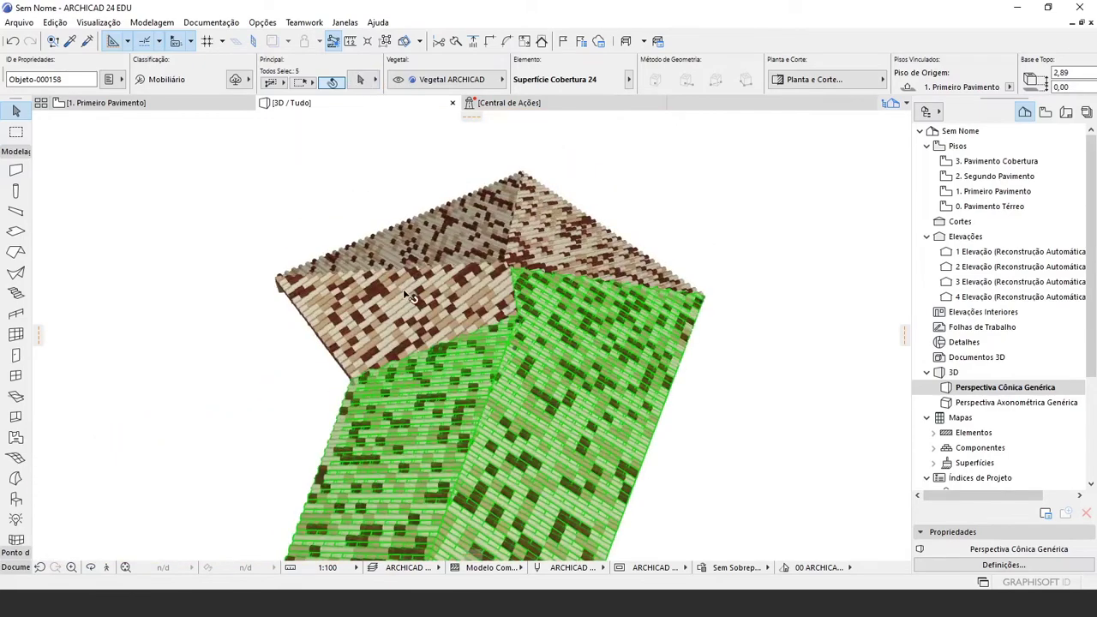
left_click(410, 294, "shift")
left_click(472, 245, "shift")
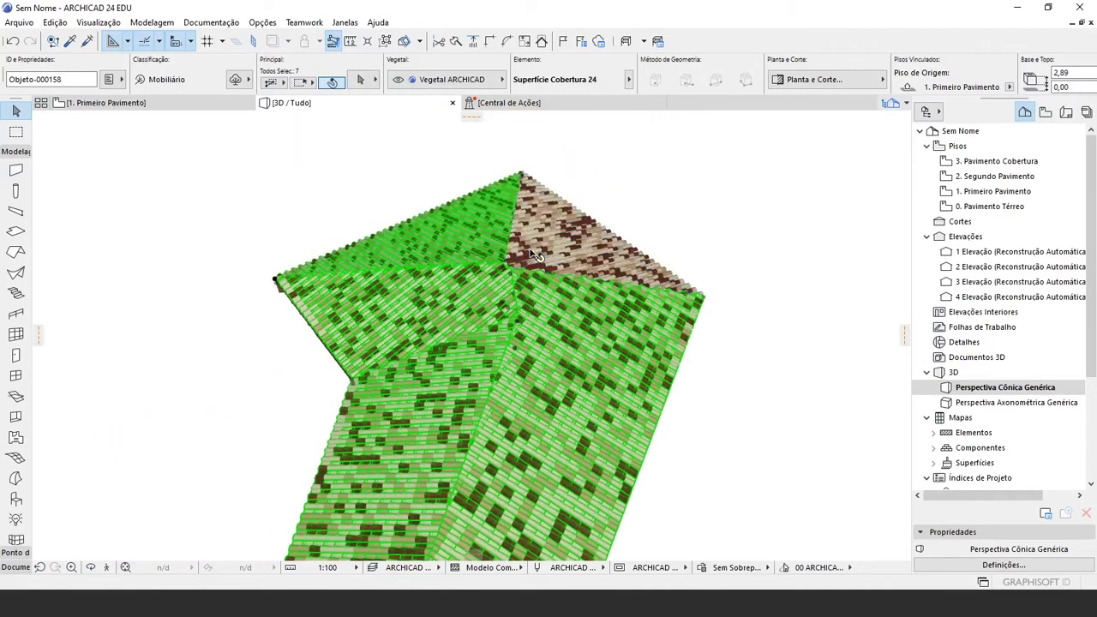
left_click(533, 255, "shift")
left_click_drag(533, 254, 553, 286)
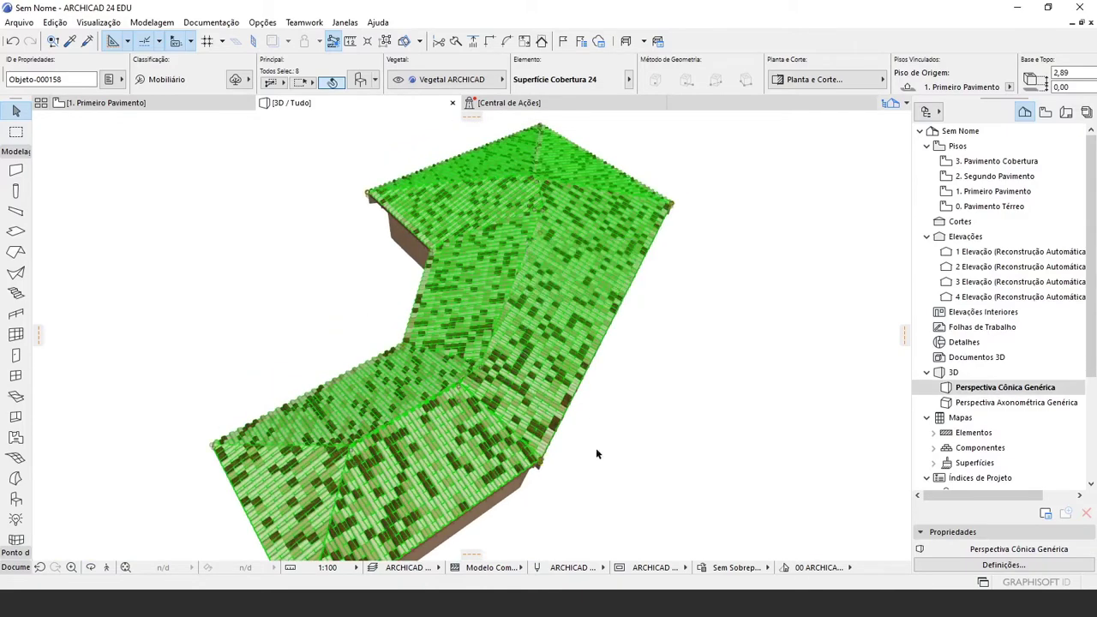
middle_click_drag(595, 447, 352, 366, "shift")
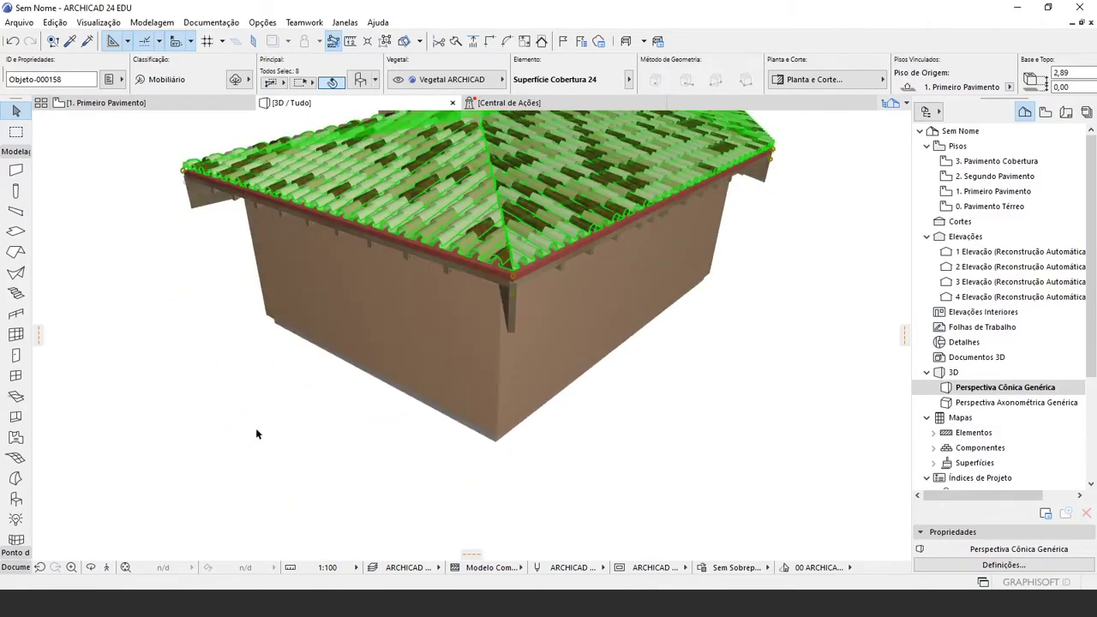
left_click(255, 434)
Set the 3D detail level of the grouped roof tile surfaces to Detalhado
scroll(542, 190, "up", 3)
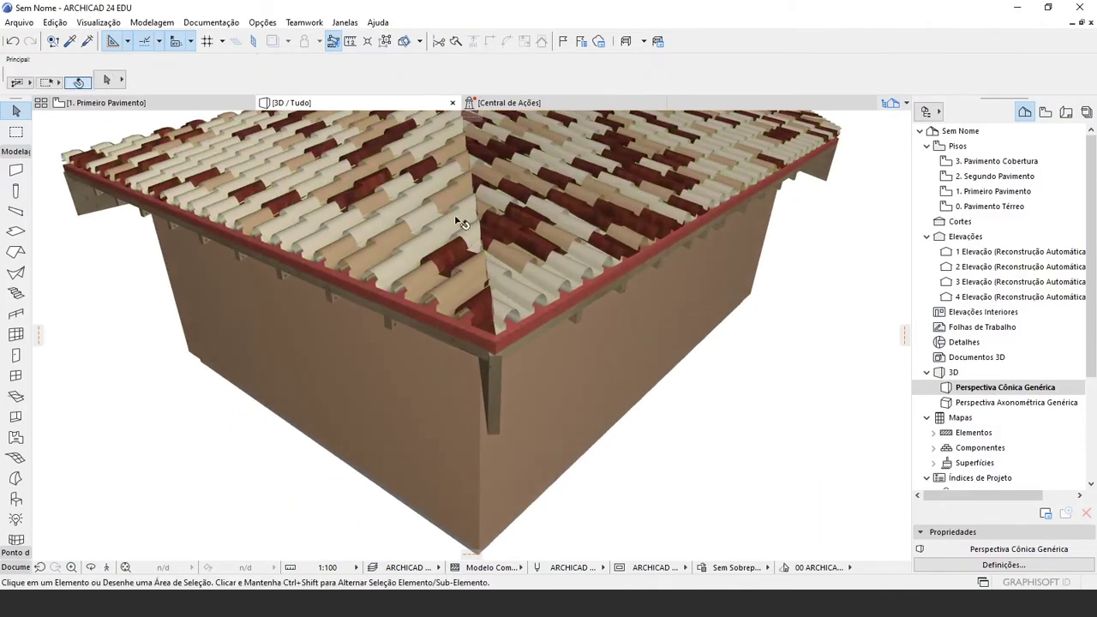
middle_click_drag(460, 223, 437, 364, "shift")
left_click(437, 364)
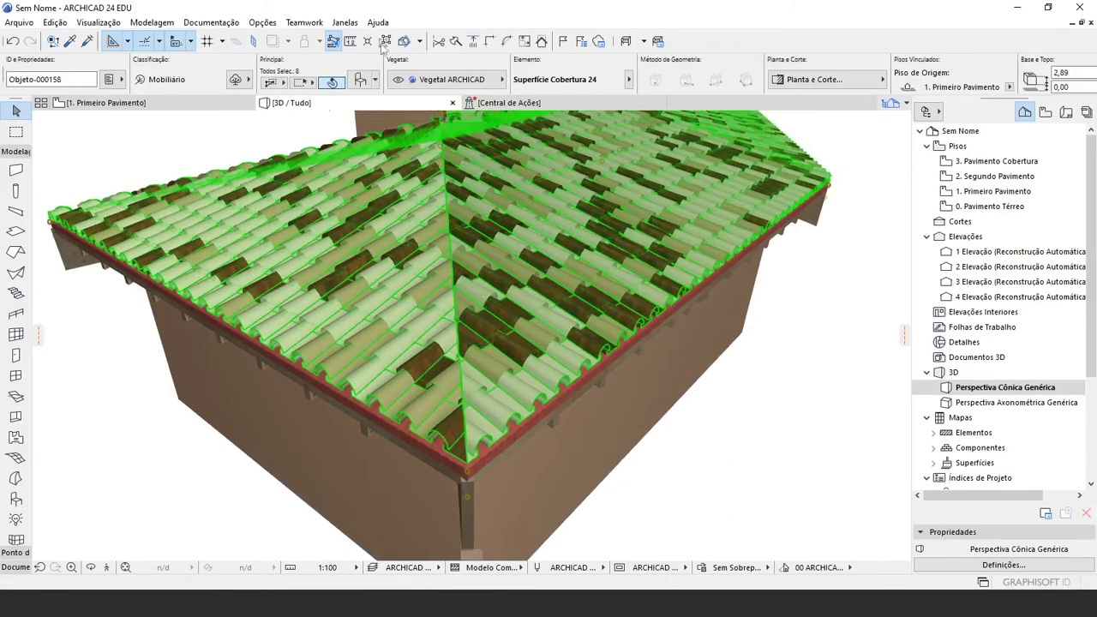
scroll(401, 431, "up", 5)
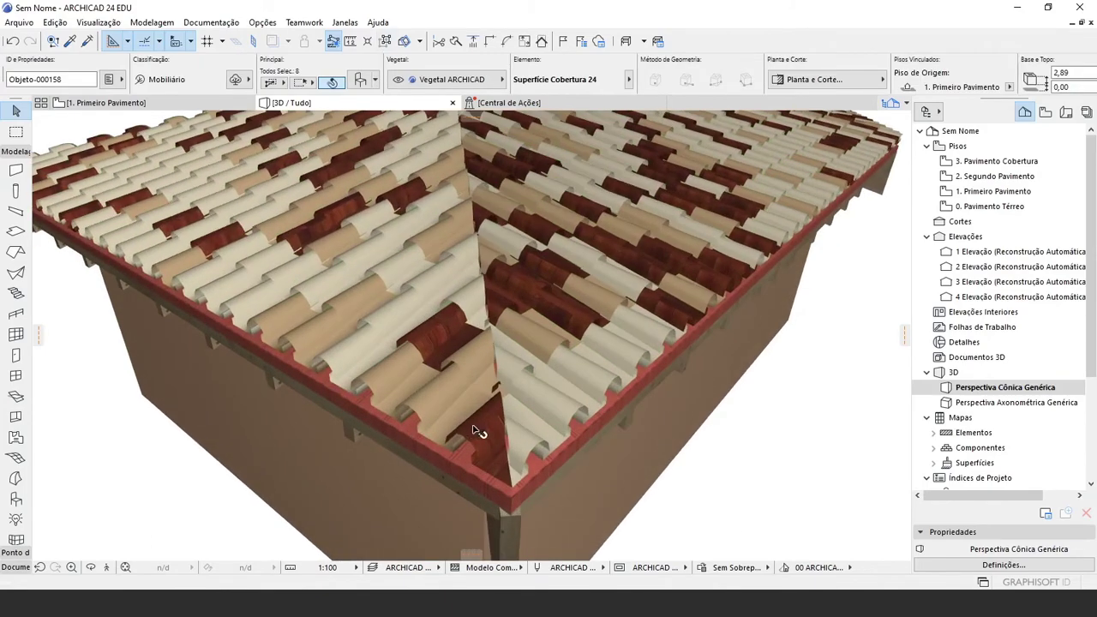
scroll(487, 434, "down", 2)
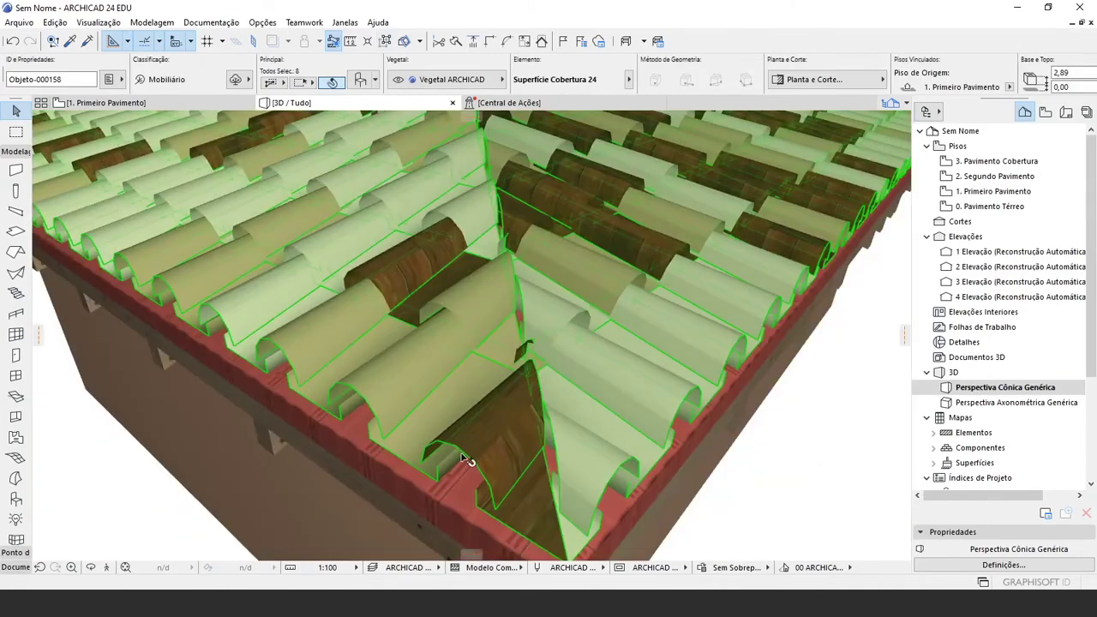
left_click(362, 81)
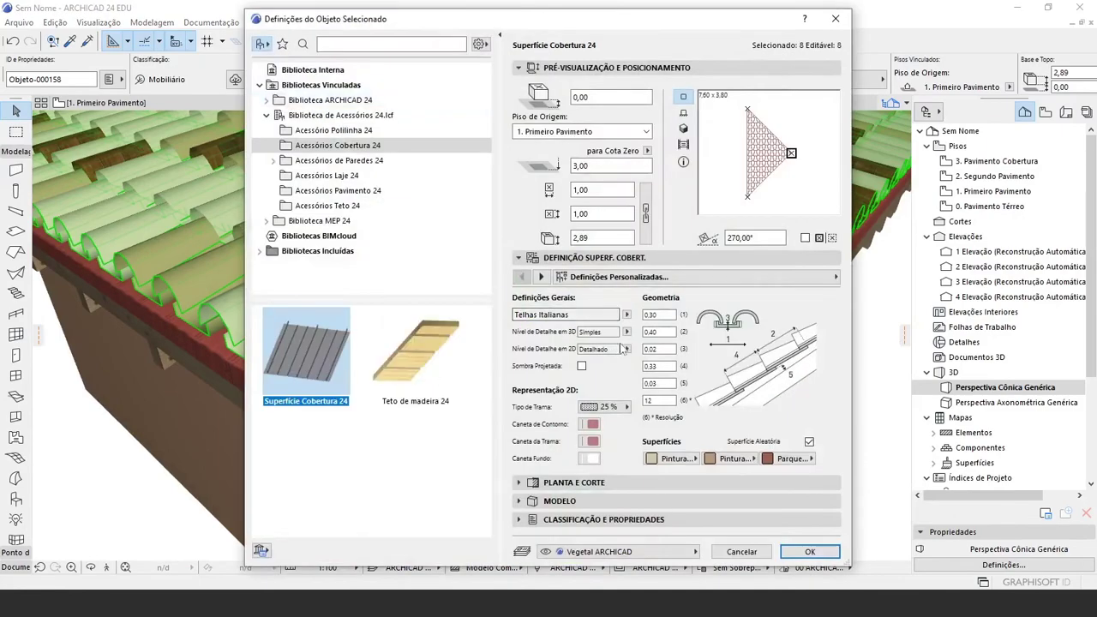
left_click(627, 331)
left_click(660, 345)
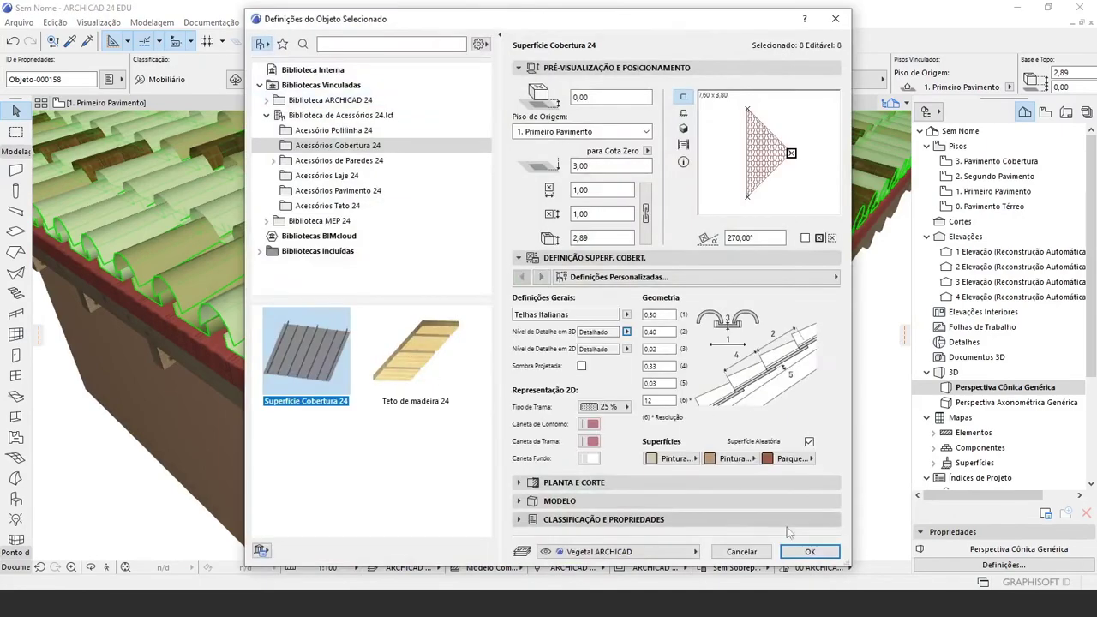
left_click(802, 551)
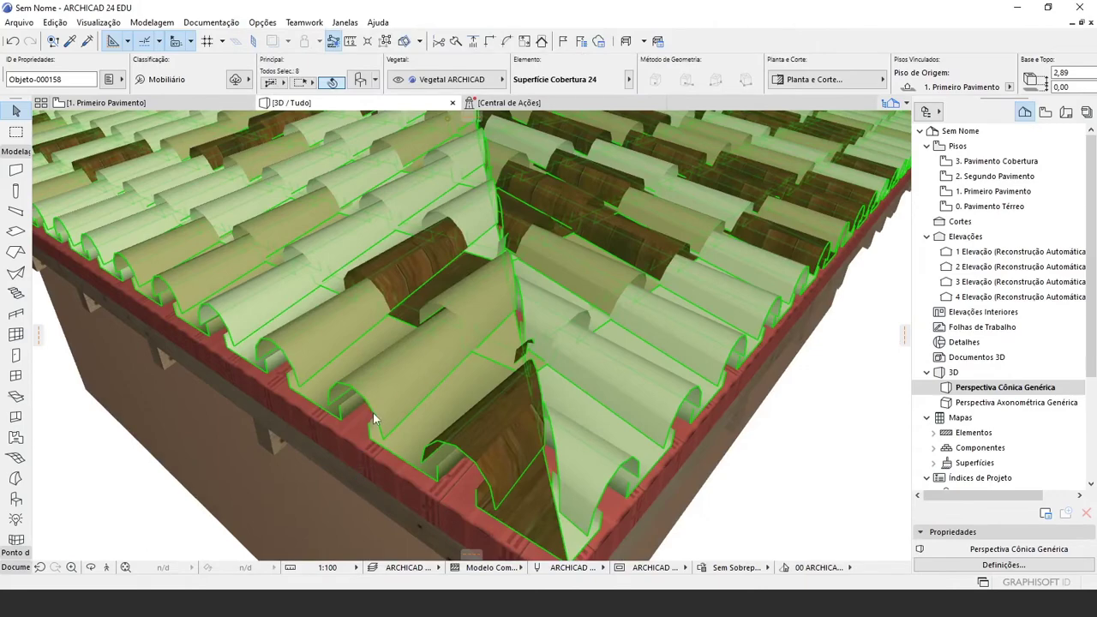
Inspect the detailed tiles up close along the hip, the eave and the roof corner
scroll(436, 453, "down", 4)
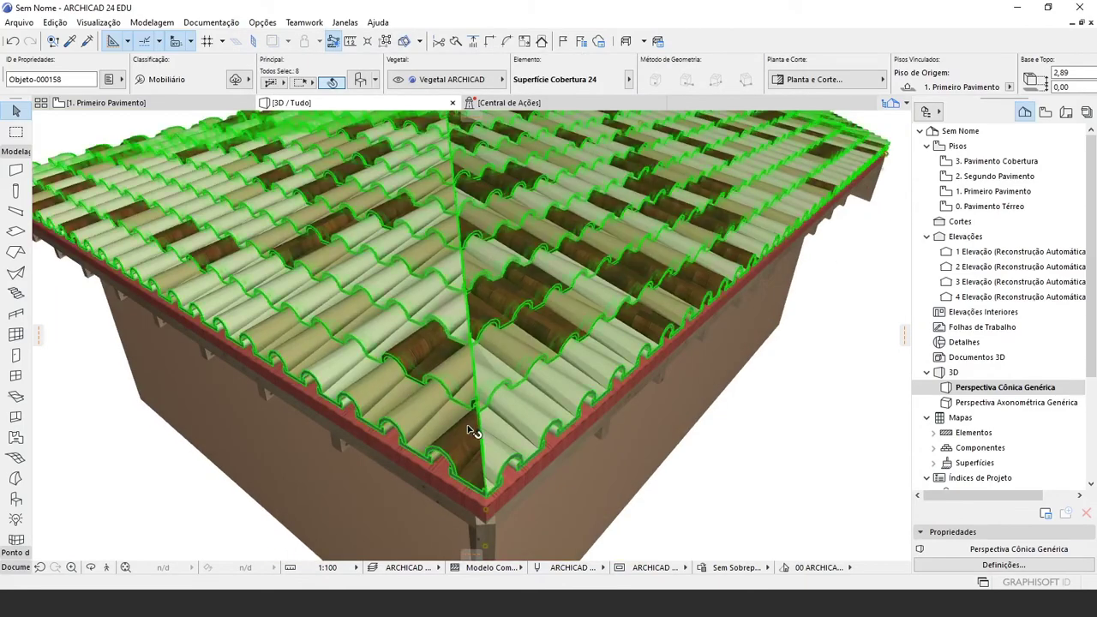
scroll(455, 469, "up", 2)
scroll(458, 471, "up", 4)
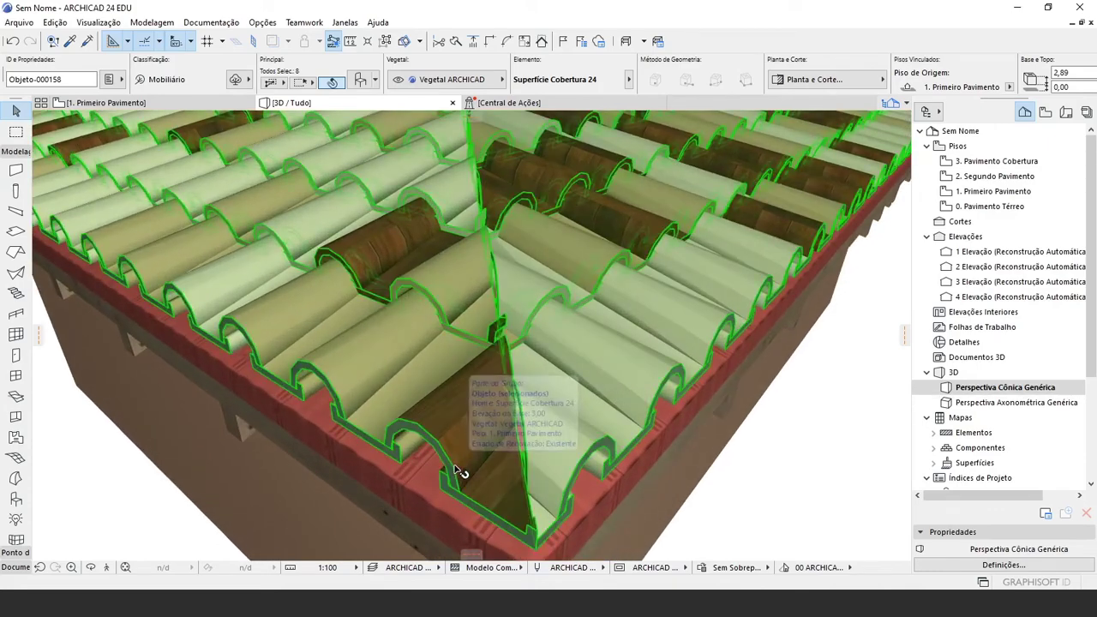
scroll(437, 489, "up", 4)
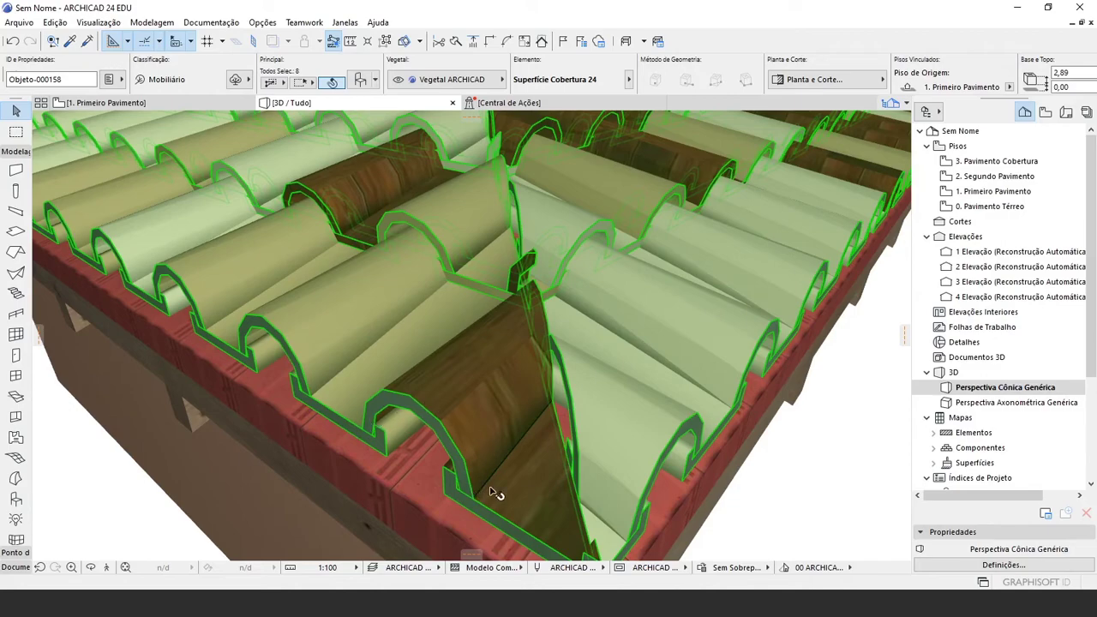
scroll(469, 450, "down", 10)
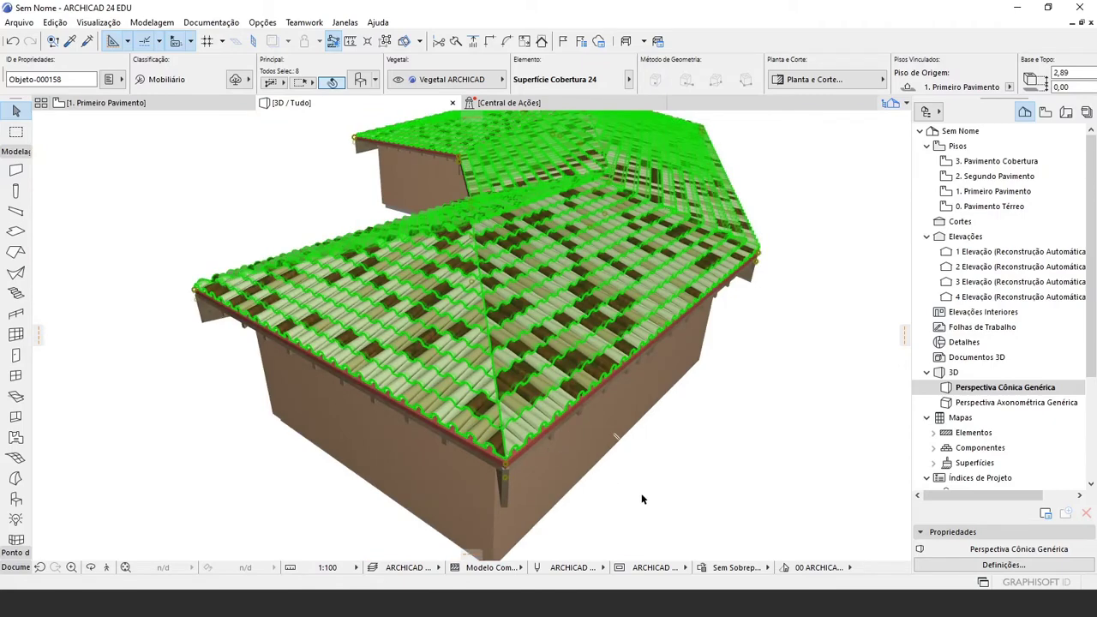
left_click(683, 499)
middle_click_drag(683, 500, 382, 424)
scroll(327, 420, "up", 6)
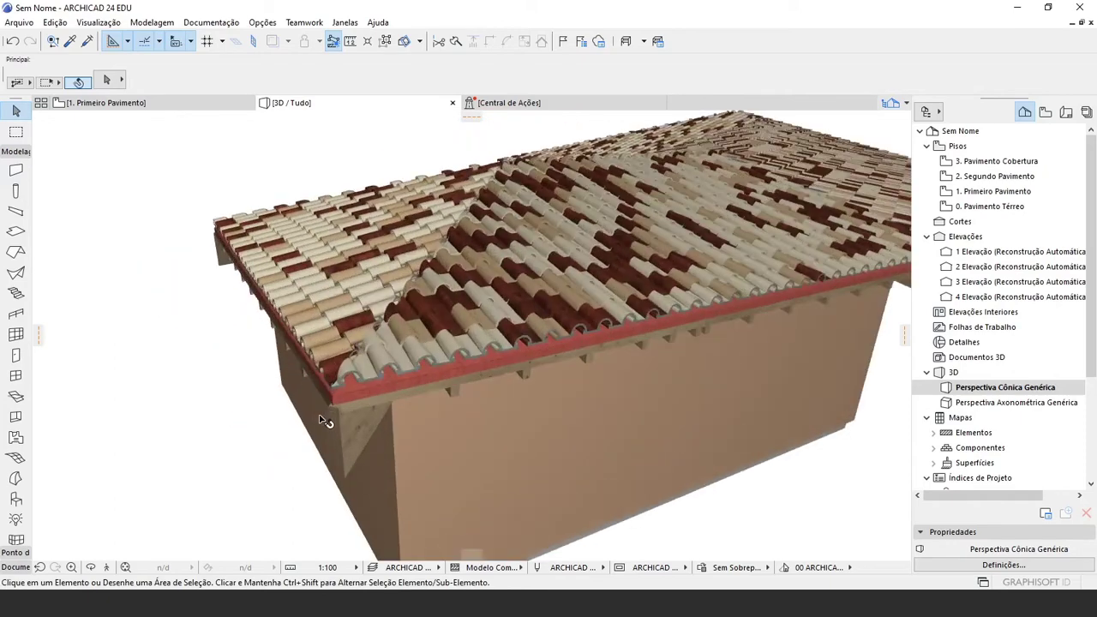
scroll(335, 400, "up", 2)
middle_click_drag(443, 304, 379, 411)
left_click(469, 428)
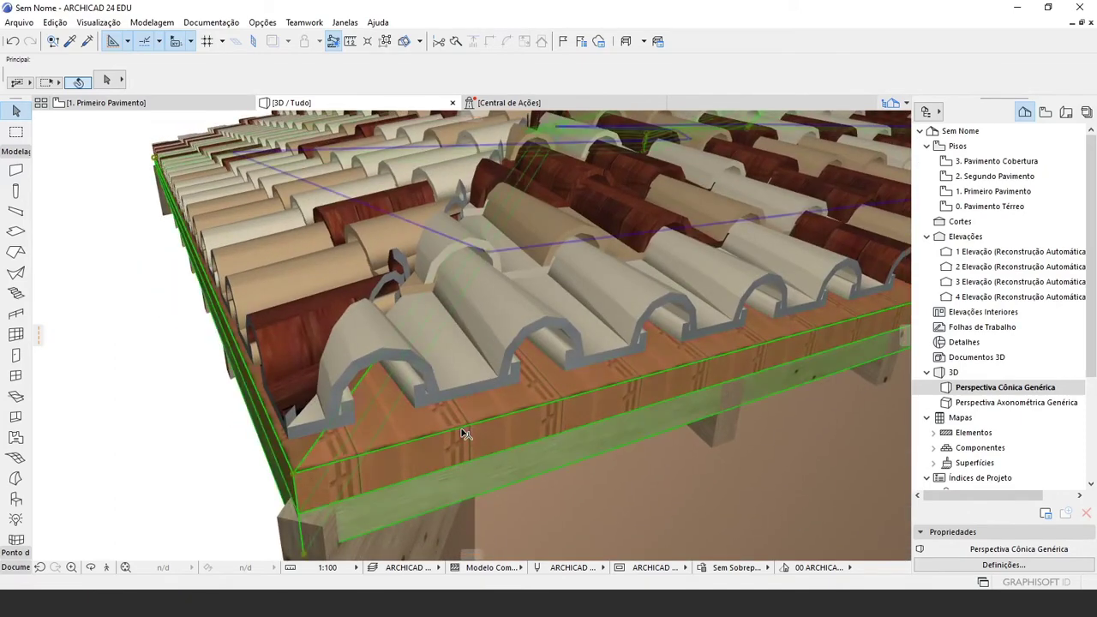
key("Escape")
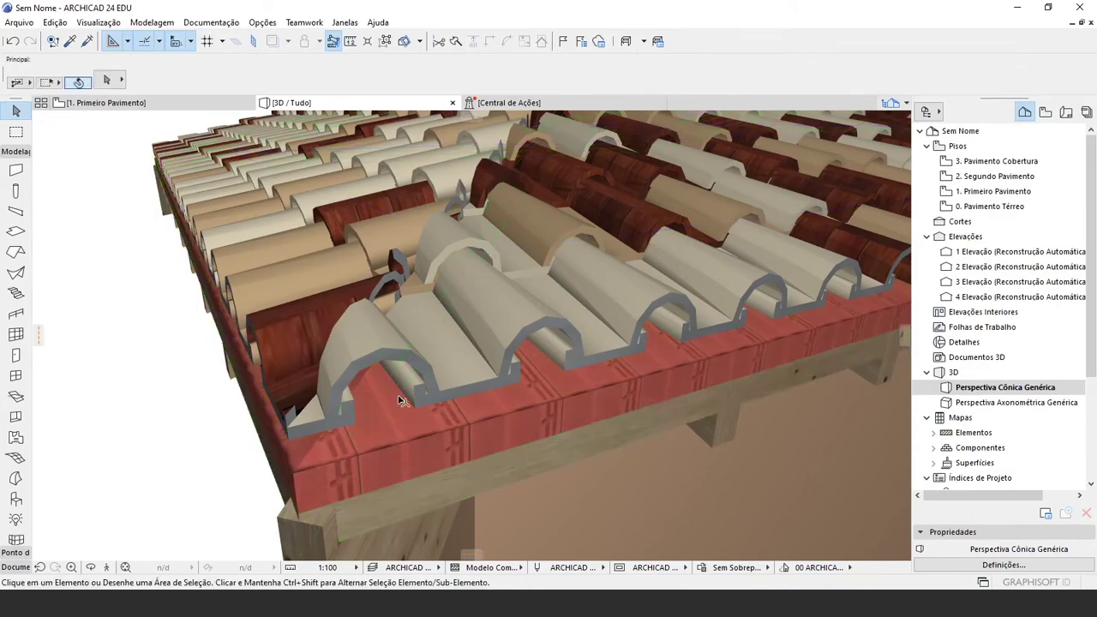
Set geometry dimension (5) of the grouped roof tile surfaces to 0,00
left_click(450, 372)
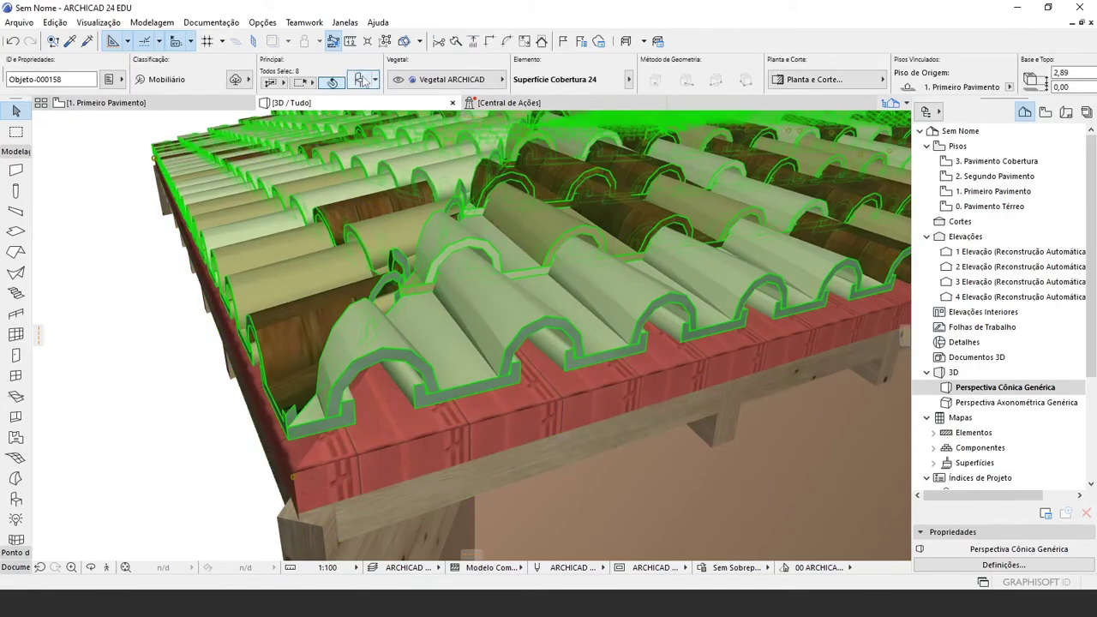
left_click(363, 81)
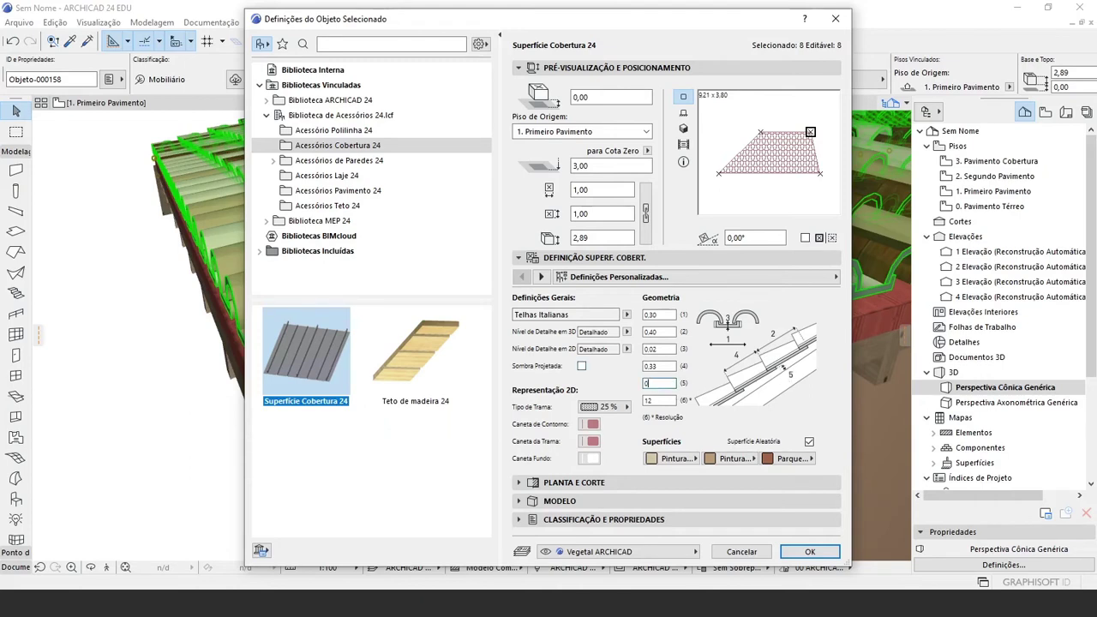
key("Tab")
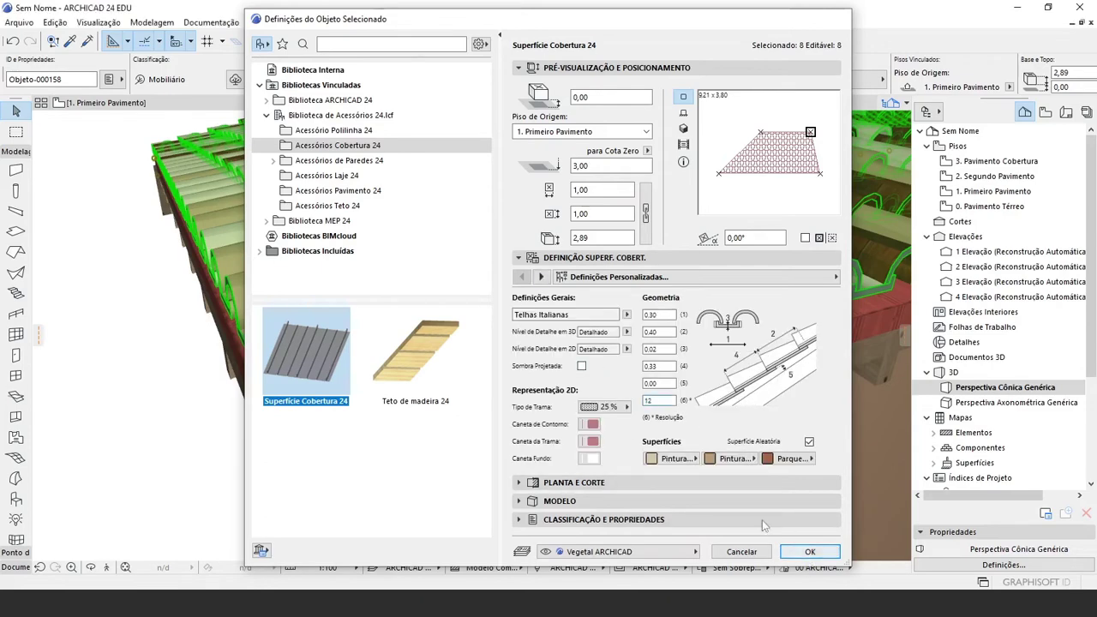
key("Return")
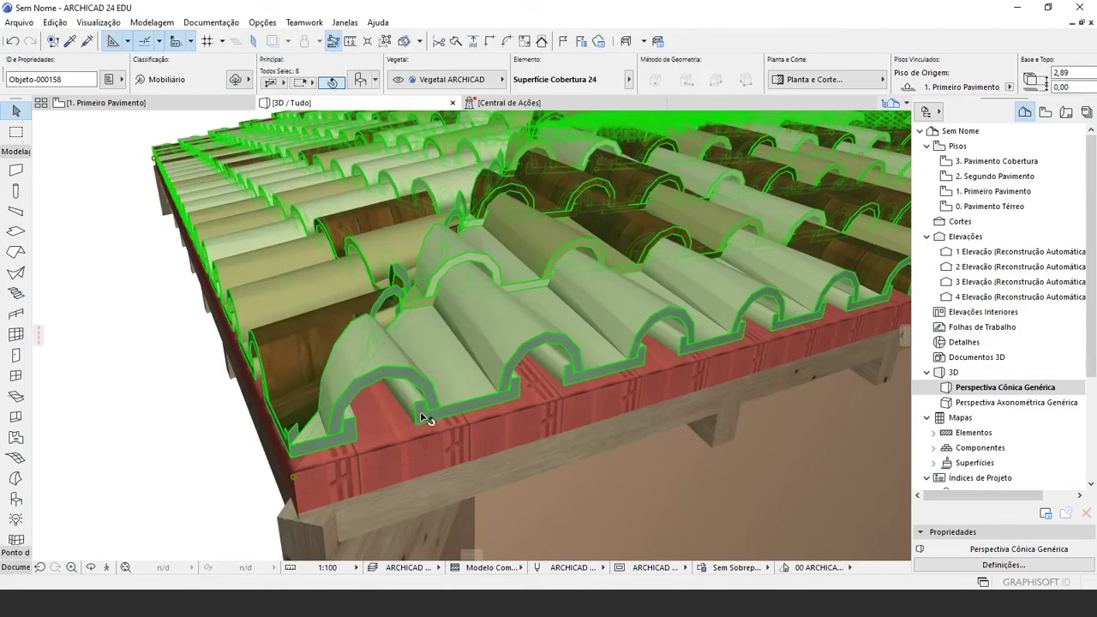
middle_click_drag(444, 434, 459, 382, "shift")
scroll(567, 377, "down", 2)
left_click(223, 463)
Check which layers the roof slopes, the timber roof structure and the tile surfaces are assigned to
left_click(454, 386)
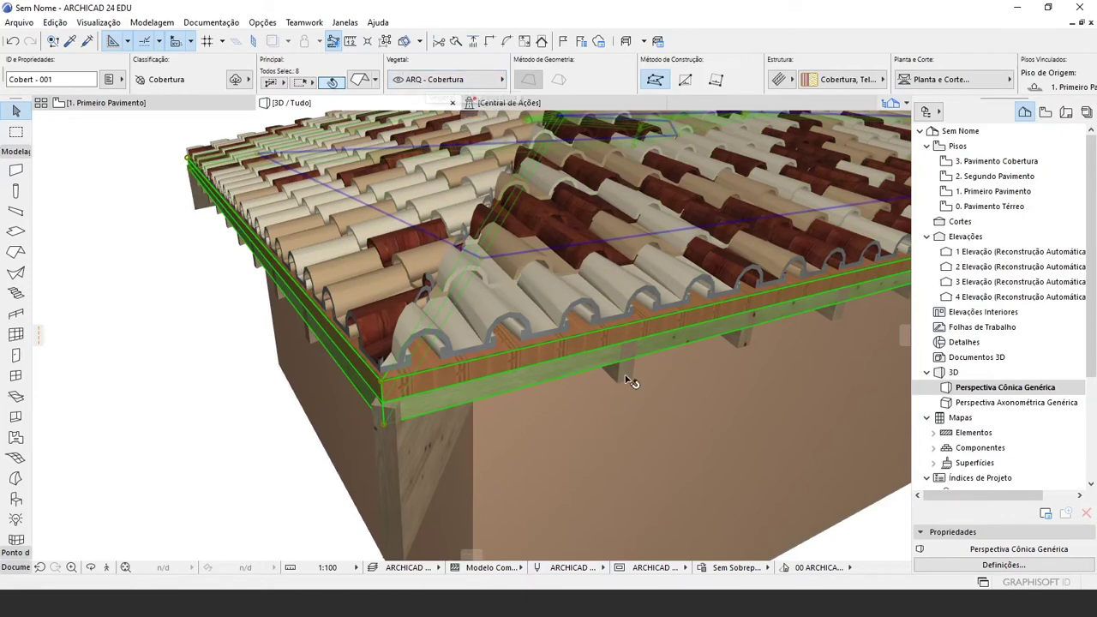
key("ctrl+a")
left_click(557, 360)
key("ctrl+a")
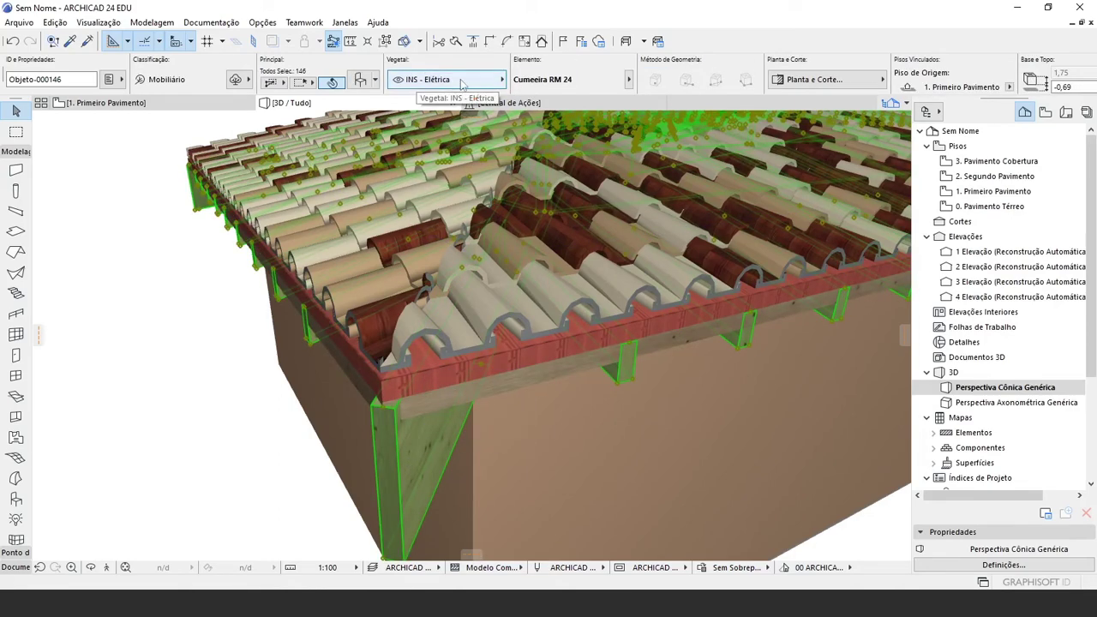
left_click(572, 335)
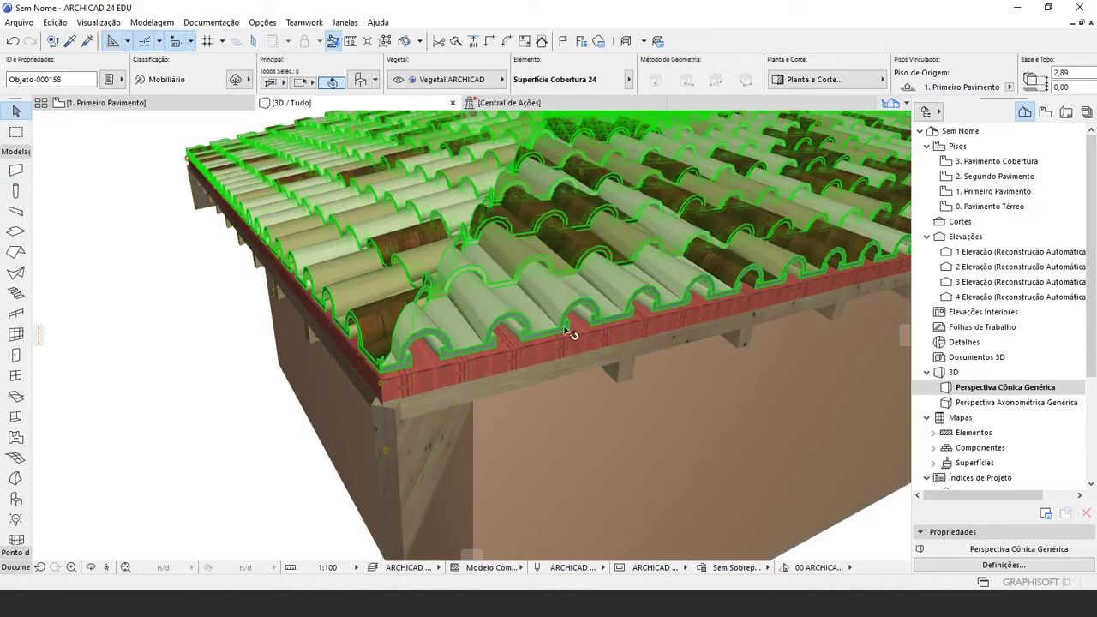
left_click(507, 369)
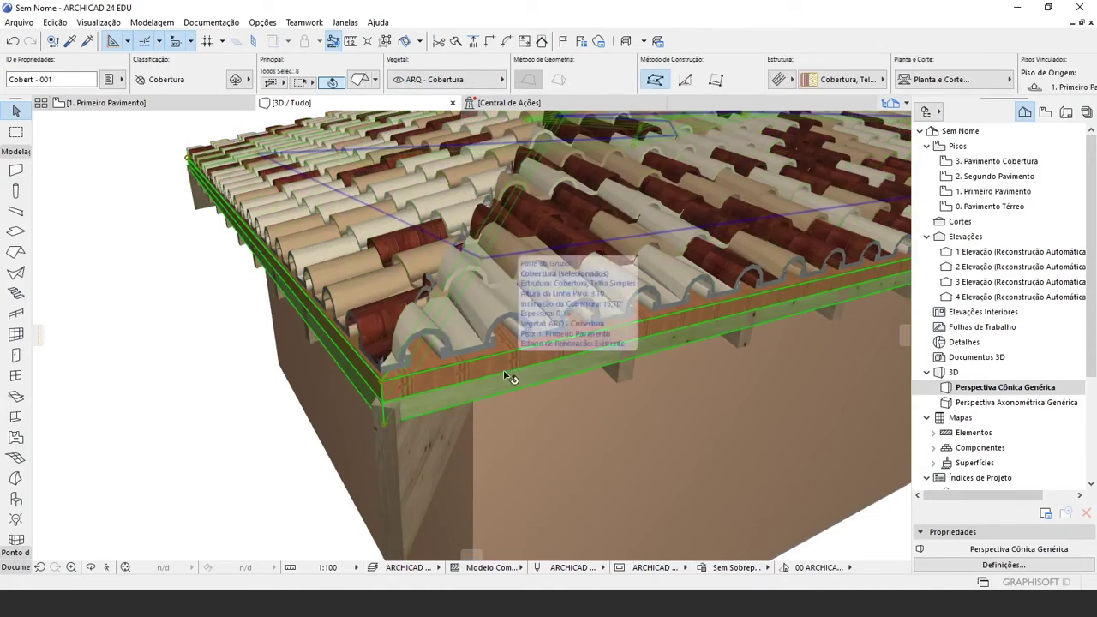
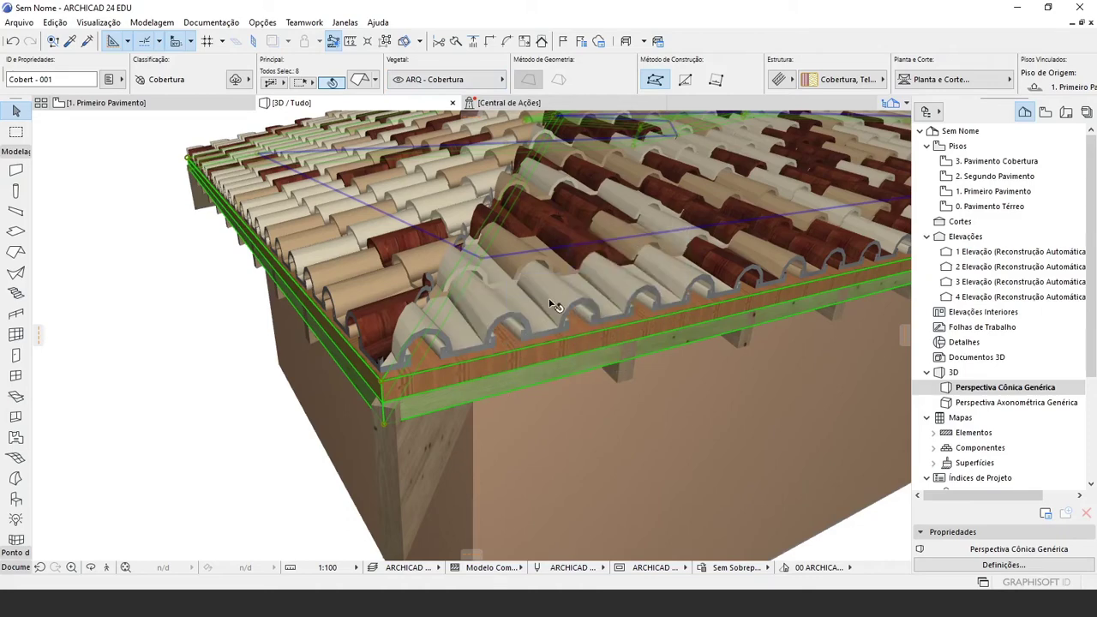
left_click(157, 384)
scroll(189, 298, "down", 8)
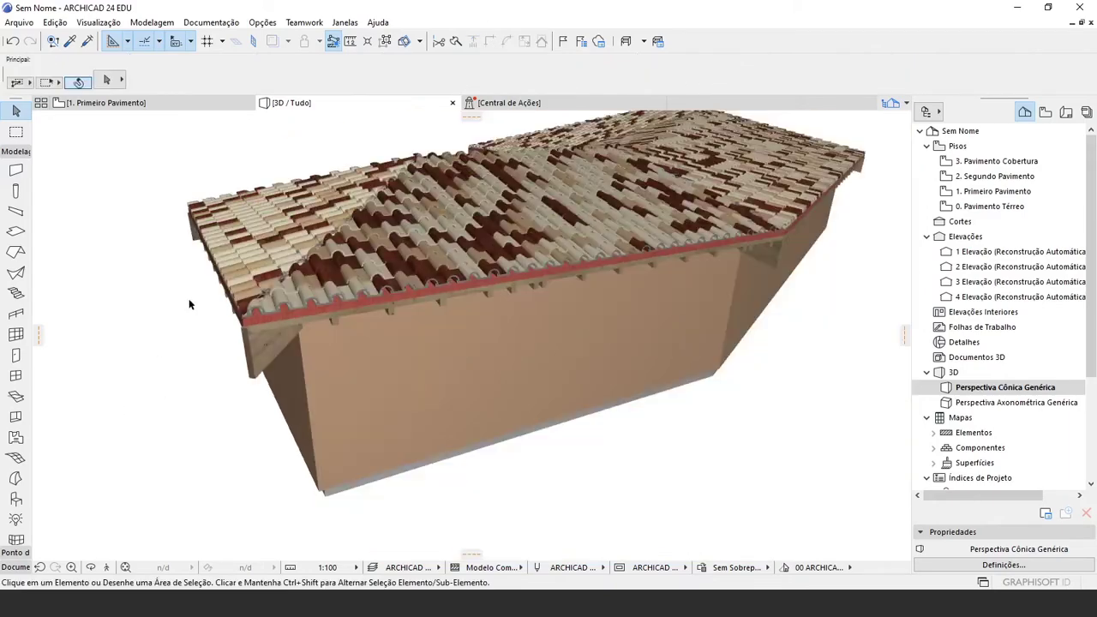
Hide the layer of the roof slopes (ARQ - Cobertura), leaving the timber structure and the tile surfaces in 3D
middle_click_drag(221, 356, 377, 379, "shift")
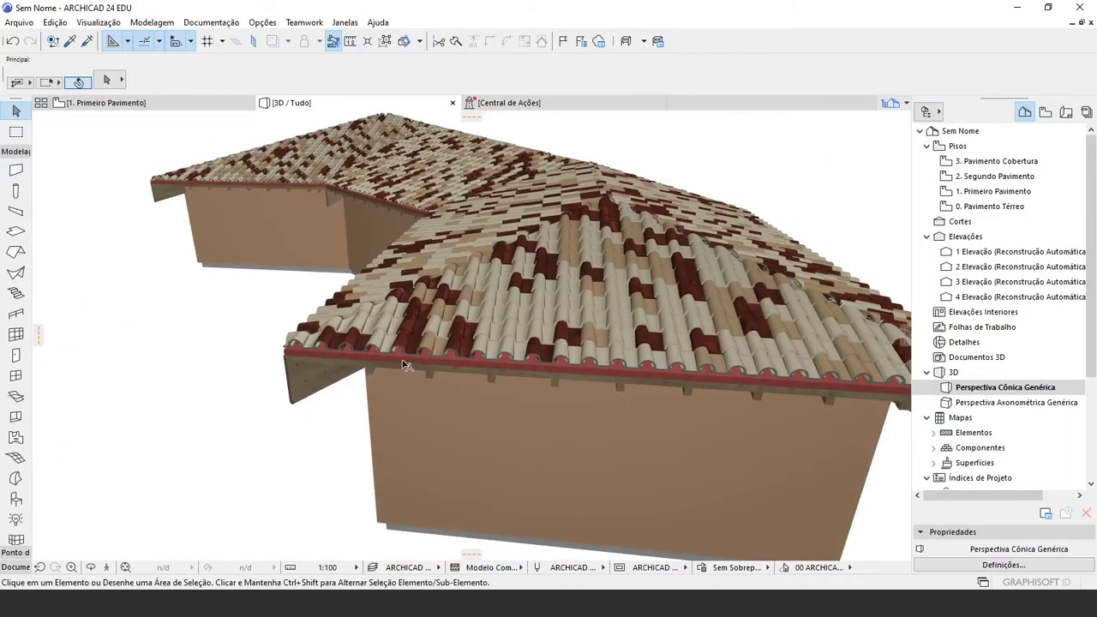
left_click(404, 367)
right_click(401, 363)
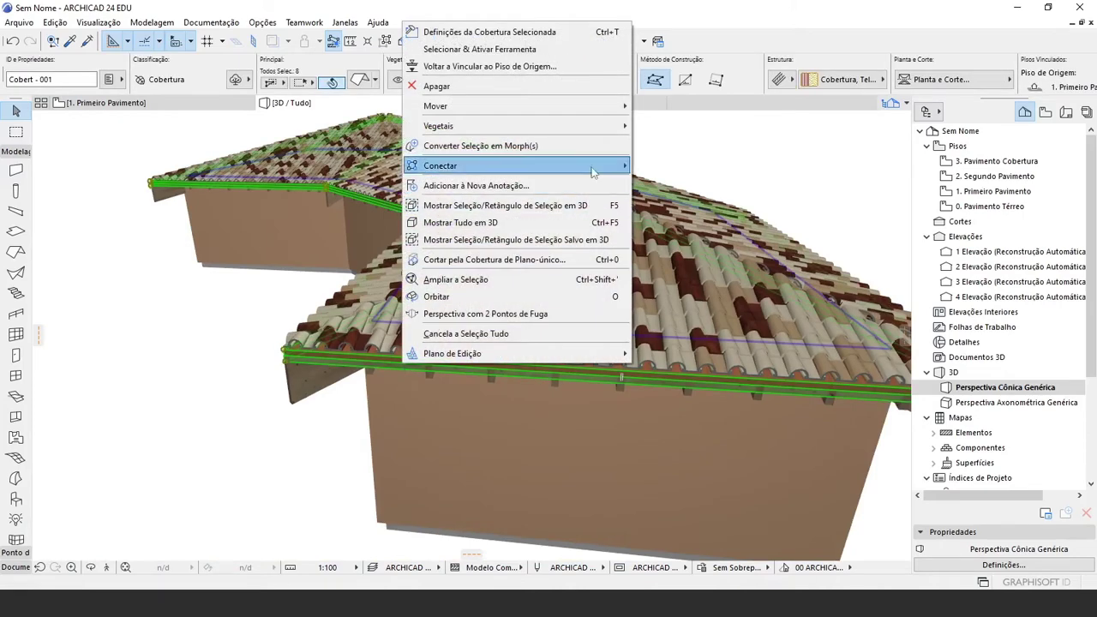
mouse_move(597, 131)
left_click(698, 144)
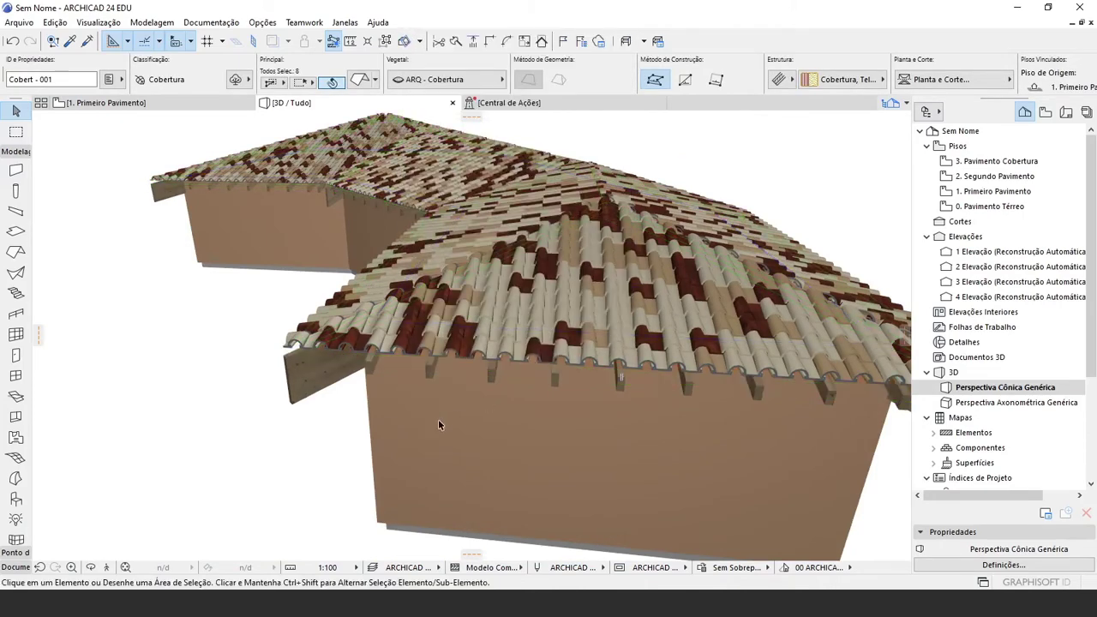
Try to elevate the grouped roof tile surfaces by 0,01
scroll(297, 371, "up", 2)
middle_click_drag(299, 372, 471, 242, "shift")
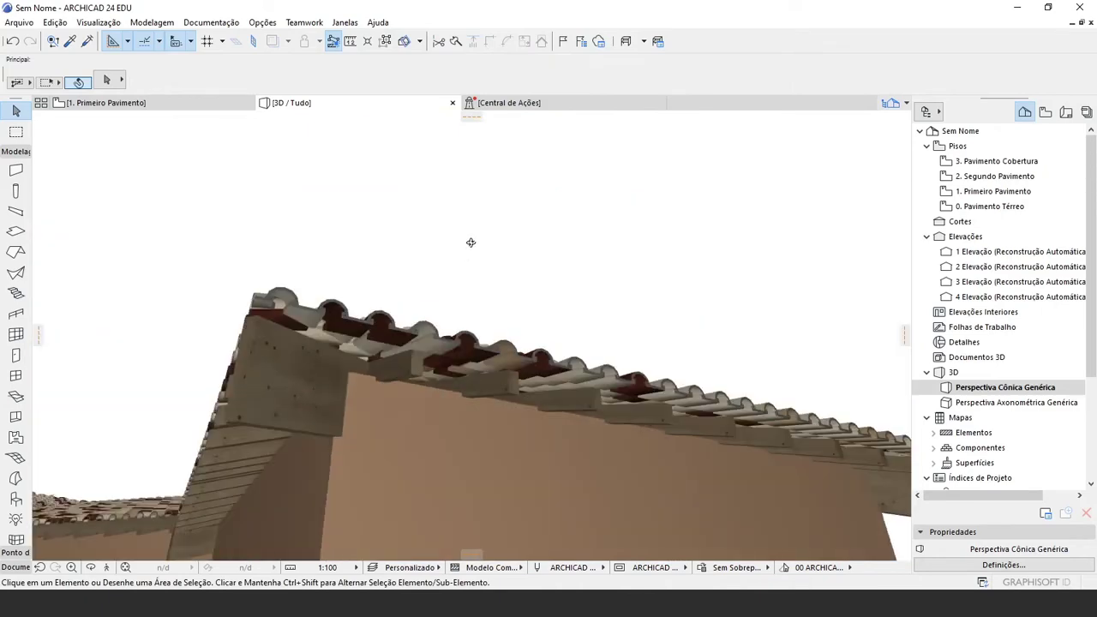
scroll(315, 363, "up", 1)
middle_click_drag(315, 364, 324, 337, "shift")
left_click(362, 361)
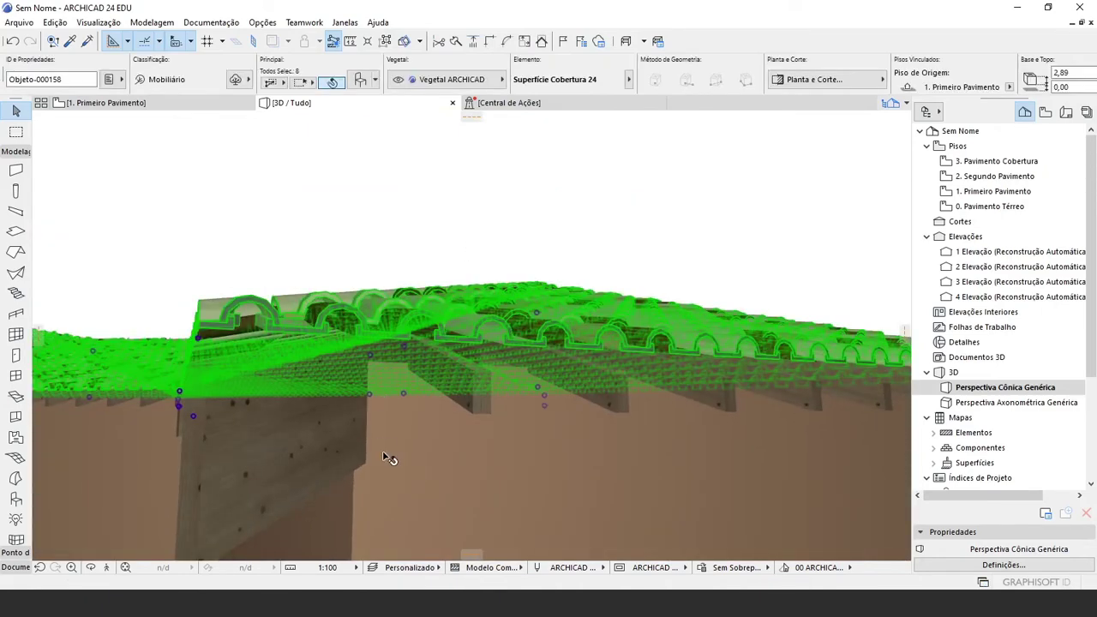
key("ctrl+9")
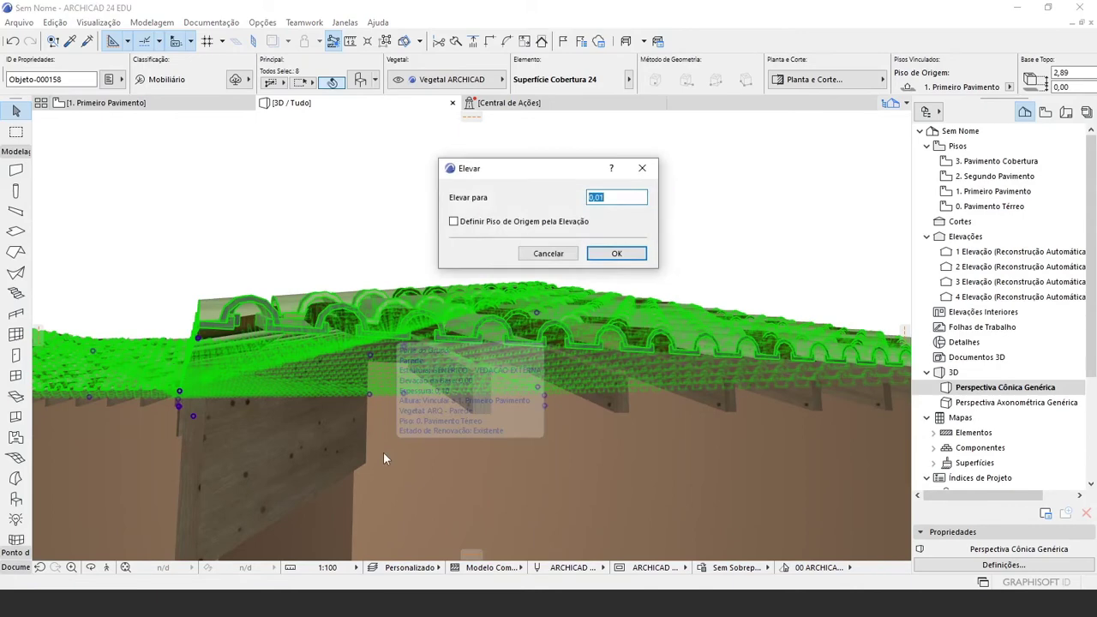
key("Return")
left_click(159, 307)
Move the grouped tile surfaces vertically down by about 0,11 so their corner rests on the end of the hip rafter
middle_click_drag(207, 346, 266, 377, "shift")
left_click(270, 381)
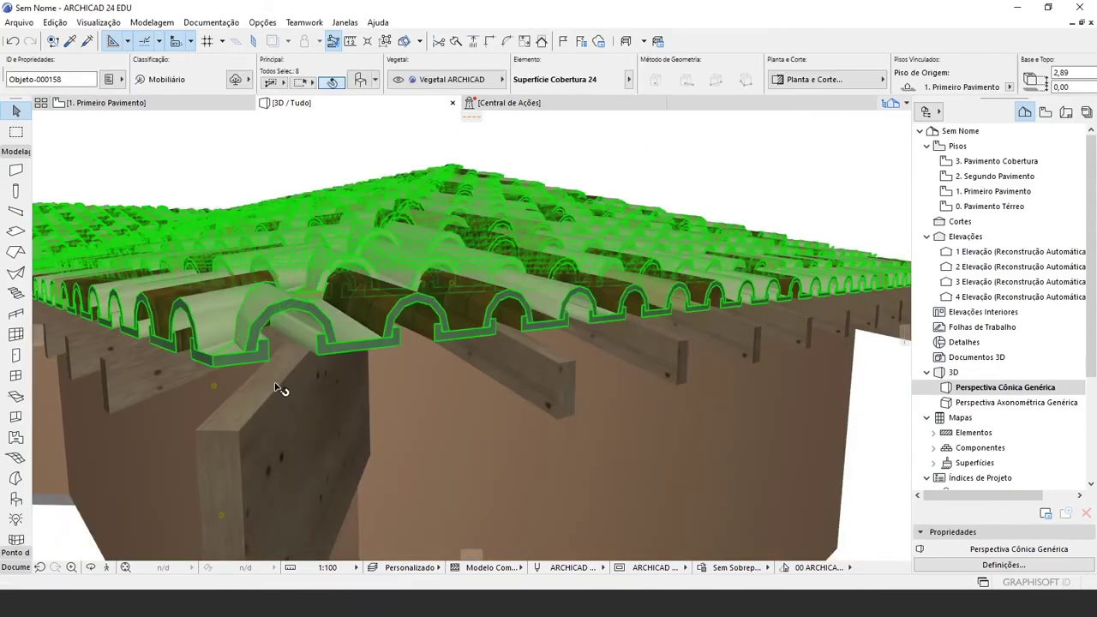
key("ctrl+d")
left_click(212, 368)
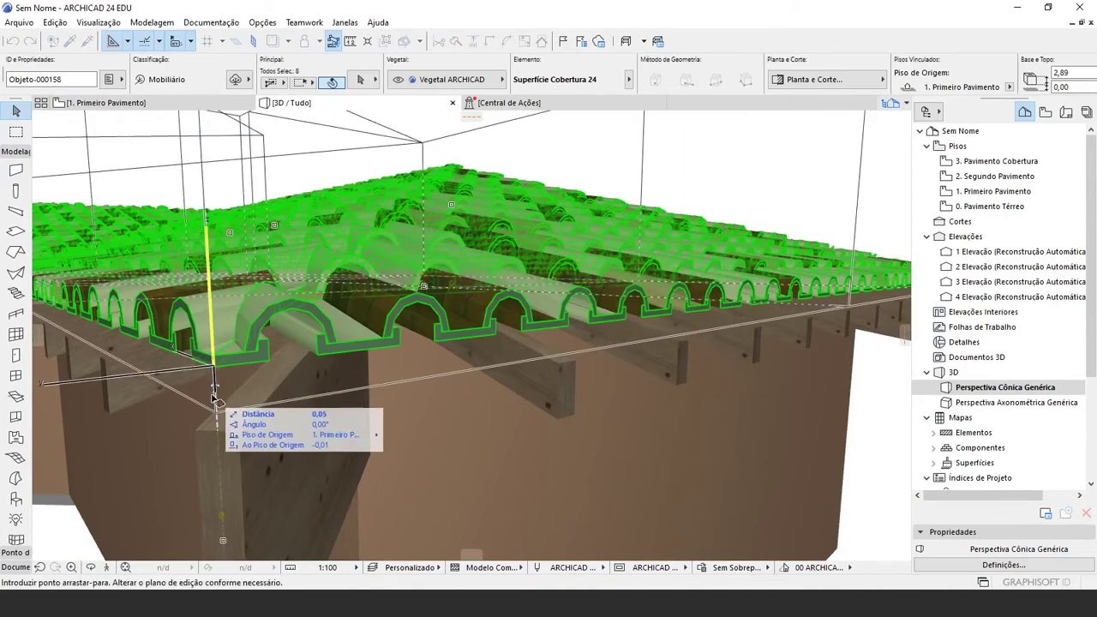
left_click(245, 428)
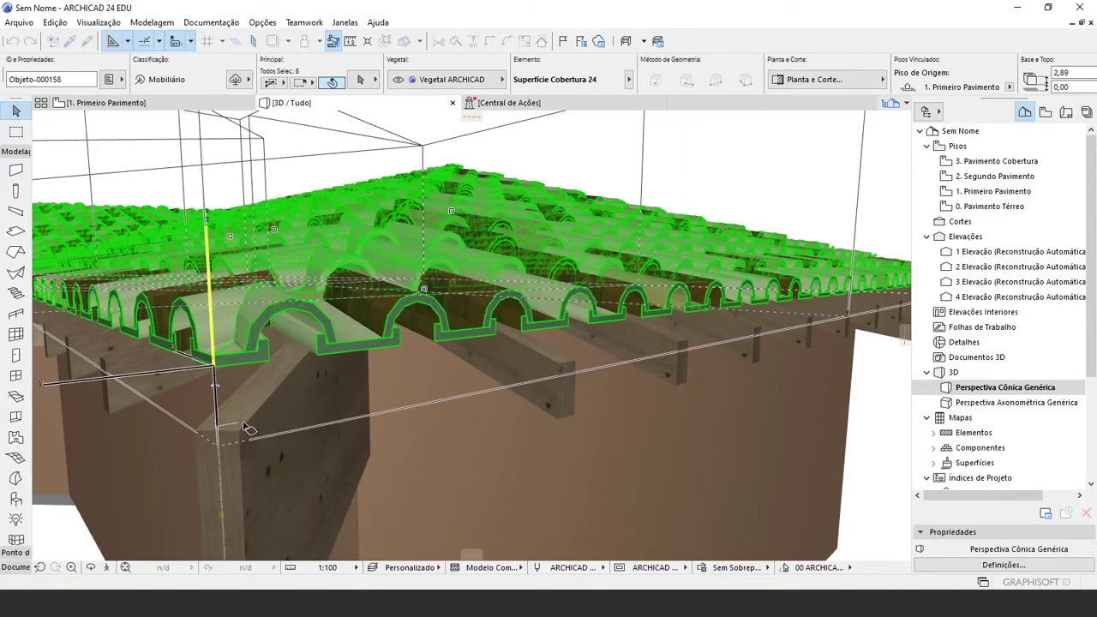
key("Escape")
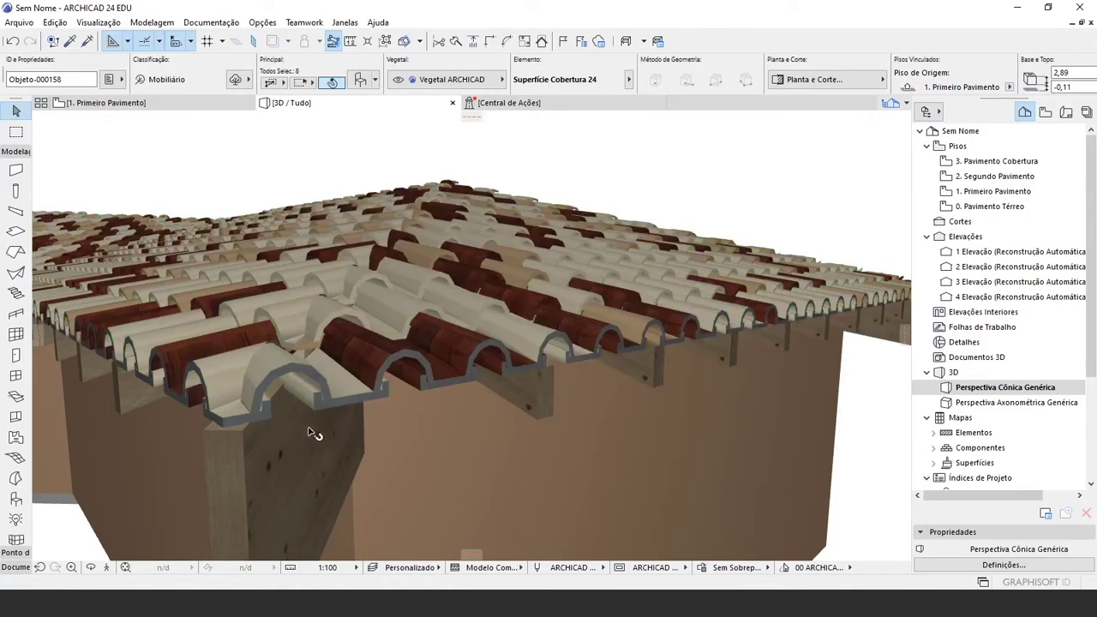
Inspect how the lowered tiles sit on the rafters along the eaves, the roof corner and the hip, from below and above
middle_click_drag(290, 461, 387, 380, "shift")
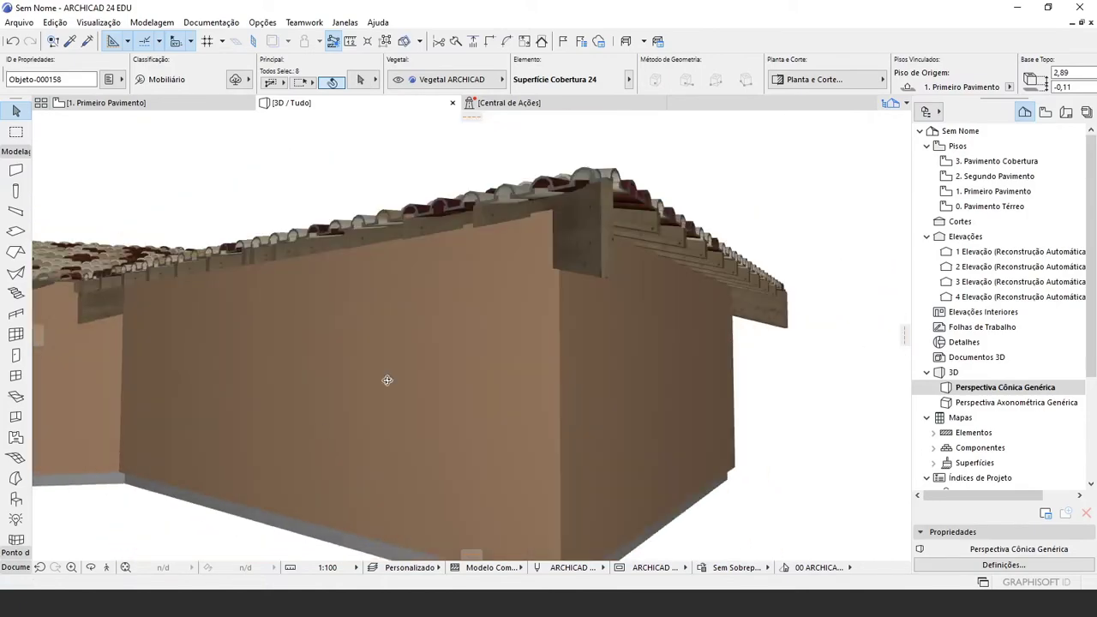
key("Escape")
middle_click_drag(457, 292, 378, 293, "shift")
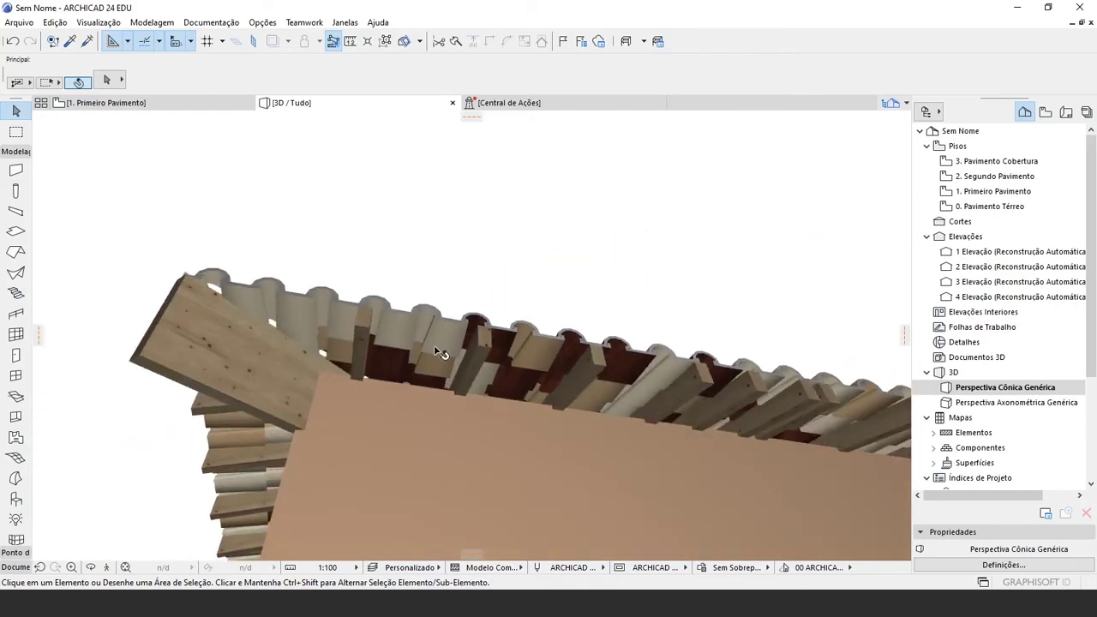
middle_click_drag(435, 350, 496, 360, "shift")
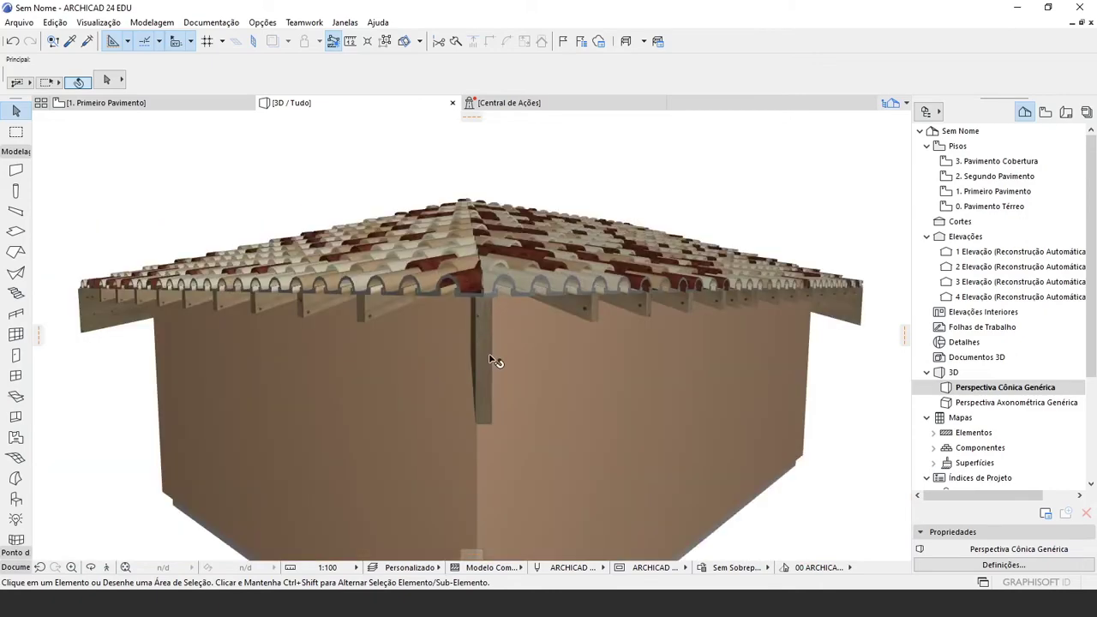
scroll(483, 358, "down", 2)
middle_click_drag(281, 310, 276, 429, "shift")
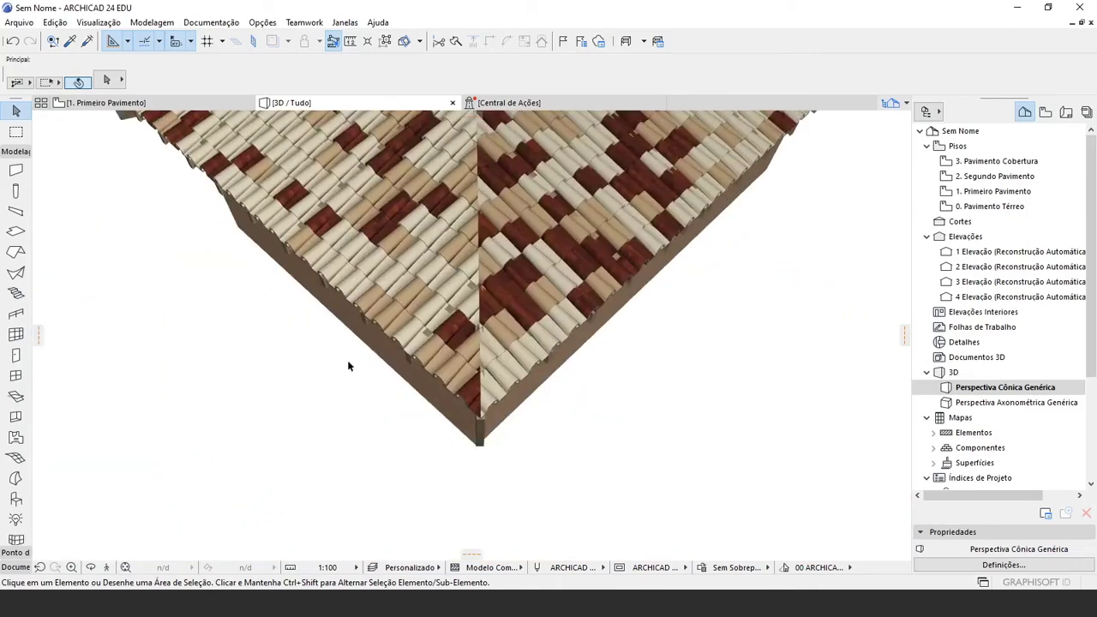
scroll(350, 367, "down", 1)
middle_click_drag(430, 301, 439, 398)
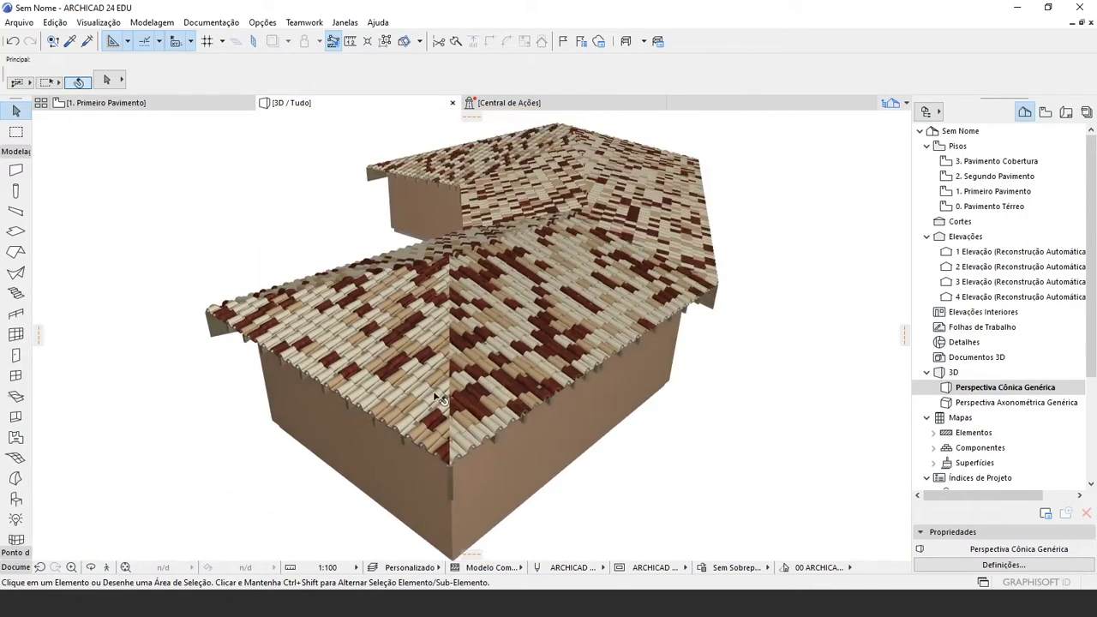
scroll(463, 408, "up", 1)
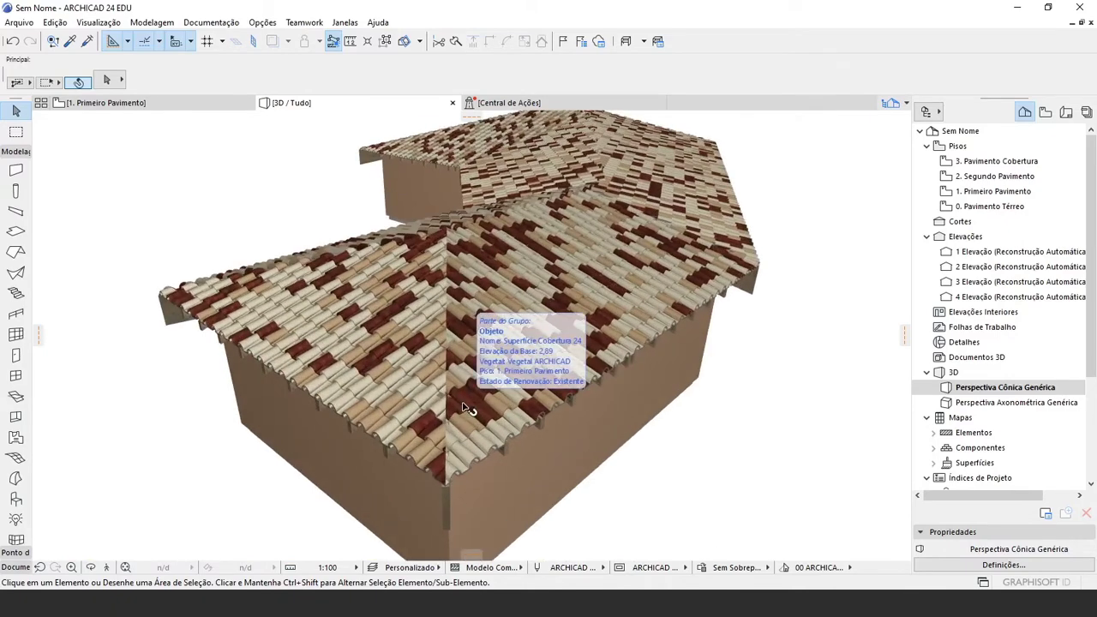
middle_click_drag(445, 511, 419, 430, "shift")
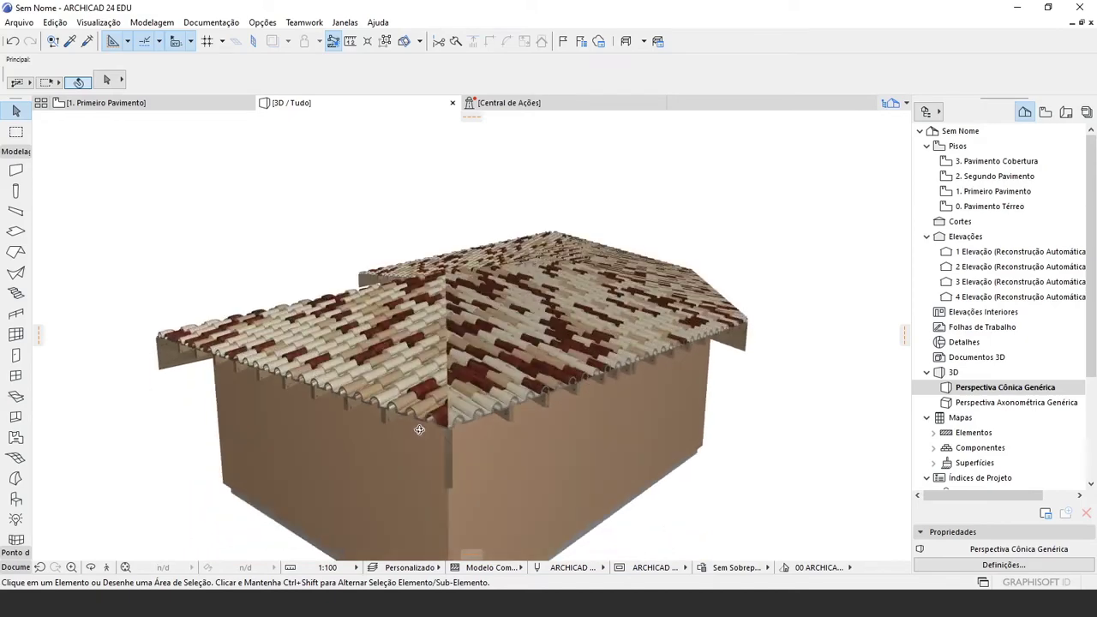
middle_click_drag(493, 417, 431, 366, "shift")
scroll(568, 343, "up", 5)
scroll(568, 343, "down", 2)
Isolate the tile surfaces and the timber roof structure in 3D and examine them from the underside
left_click(411, 348)
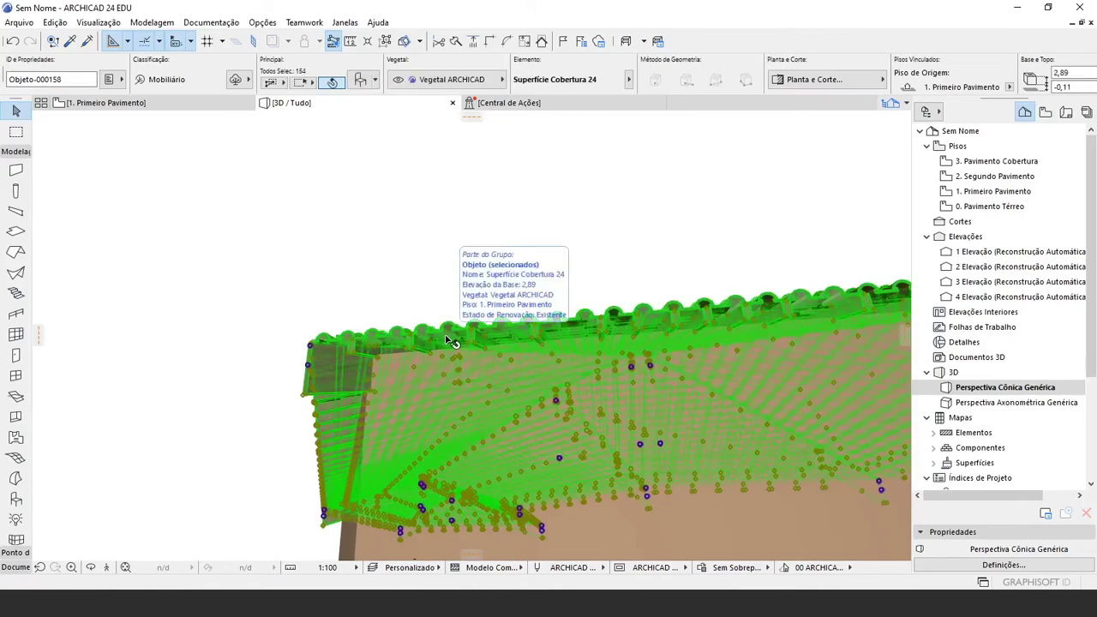
key("F5")
key("Escape")
scroll(654, 456, "up", 5)
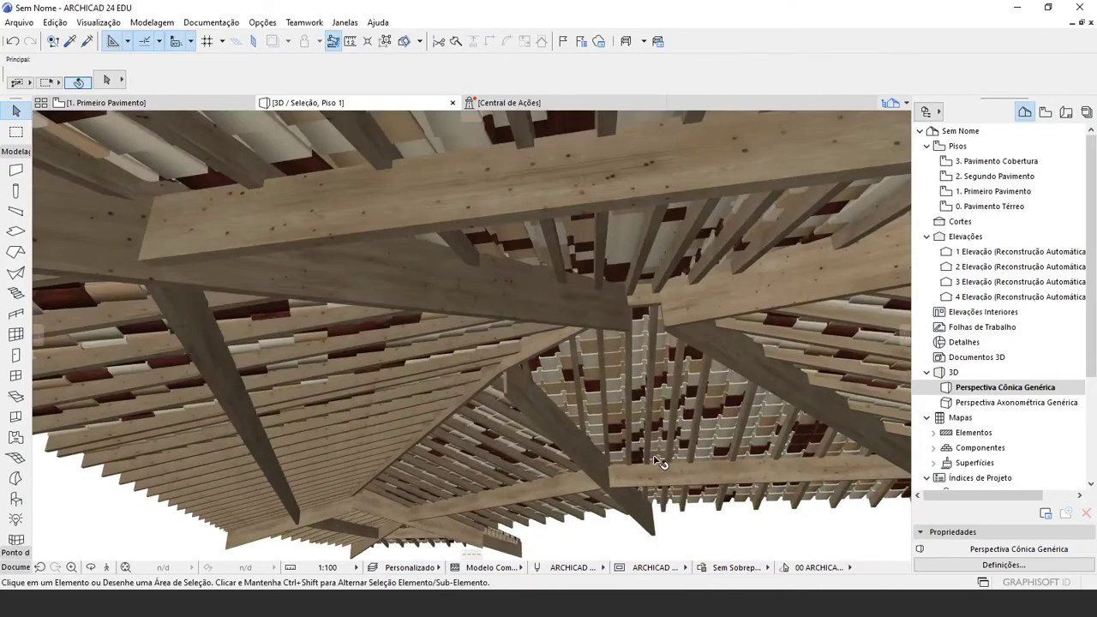
middle_click_drag(660, 463, 489, 508, "shift")
scroll(521, 417, "down", 5)
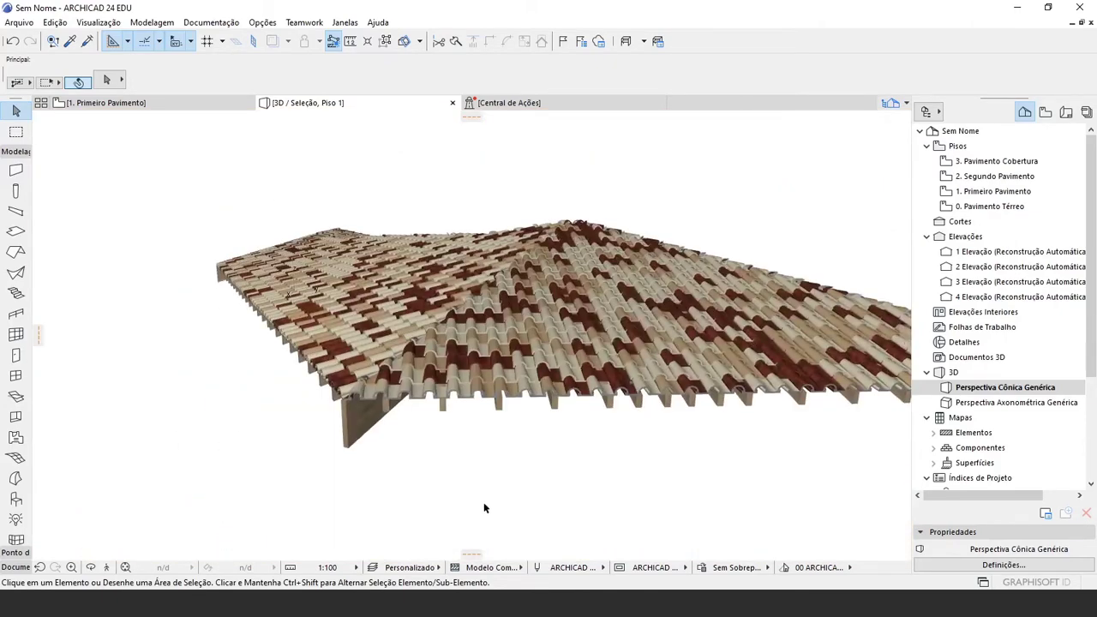
Show the whole model in 3D again and examine the tile joints along the hips and ridge
key("ctrl+shift+F5")
scroll(450, 388, "down", 1)
middle_click_drag(450, 388, 573, 434, "shift")
scroll(463, 385, "up", 8)
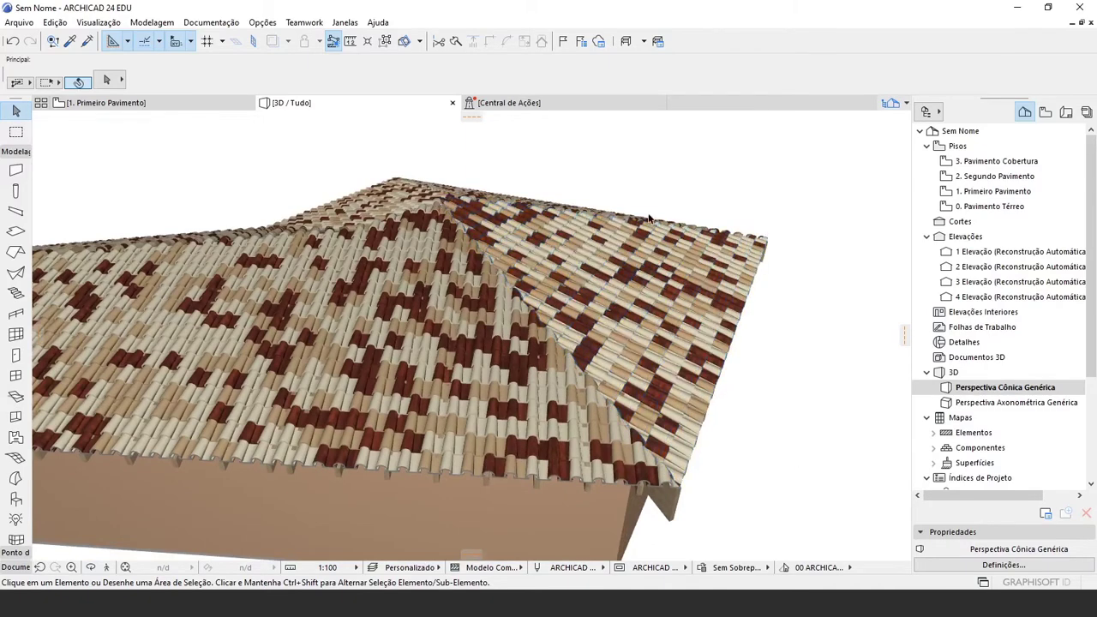
scroll(359, 227, "up", 3)
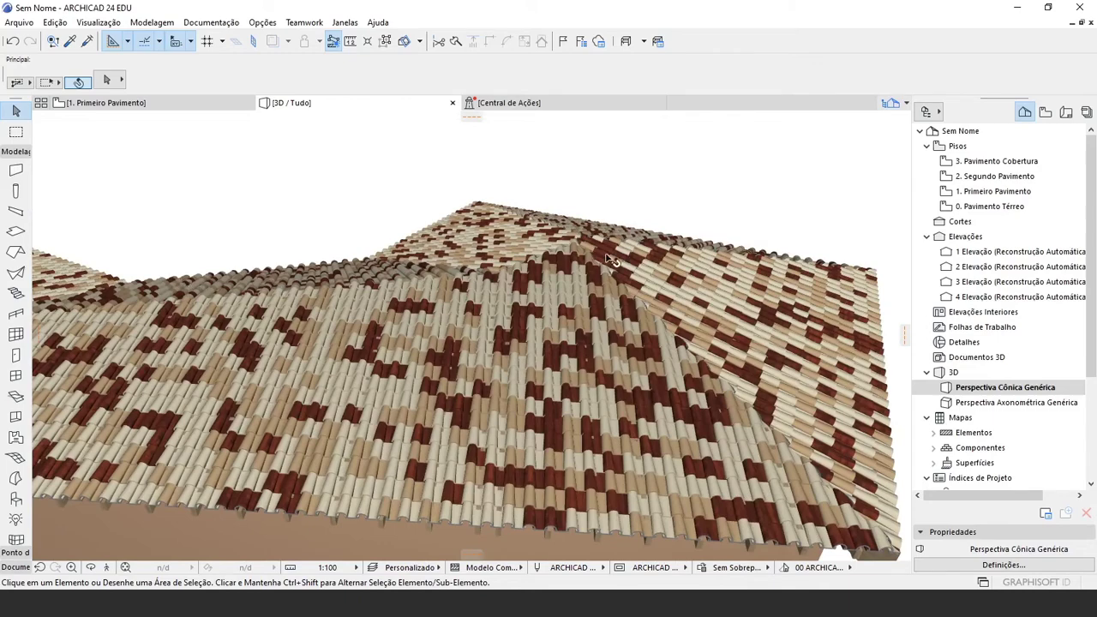
scroll(452, 341, "down", 3)
scroll(506, 411, "up", 5)
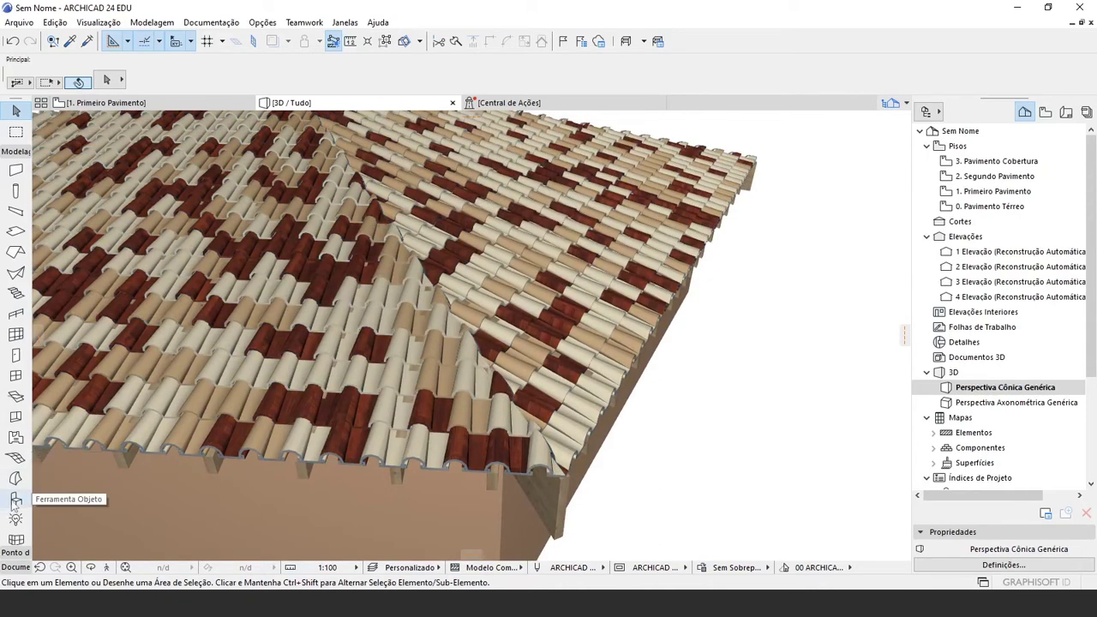
Open the Object tool's default settings and go to the Elementos Acessórios 24 folder of 1.5 Construções Especiais 24
left_click(16, 499)
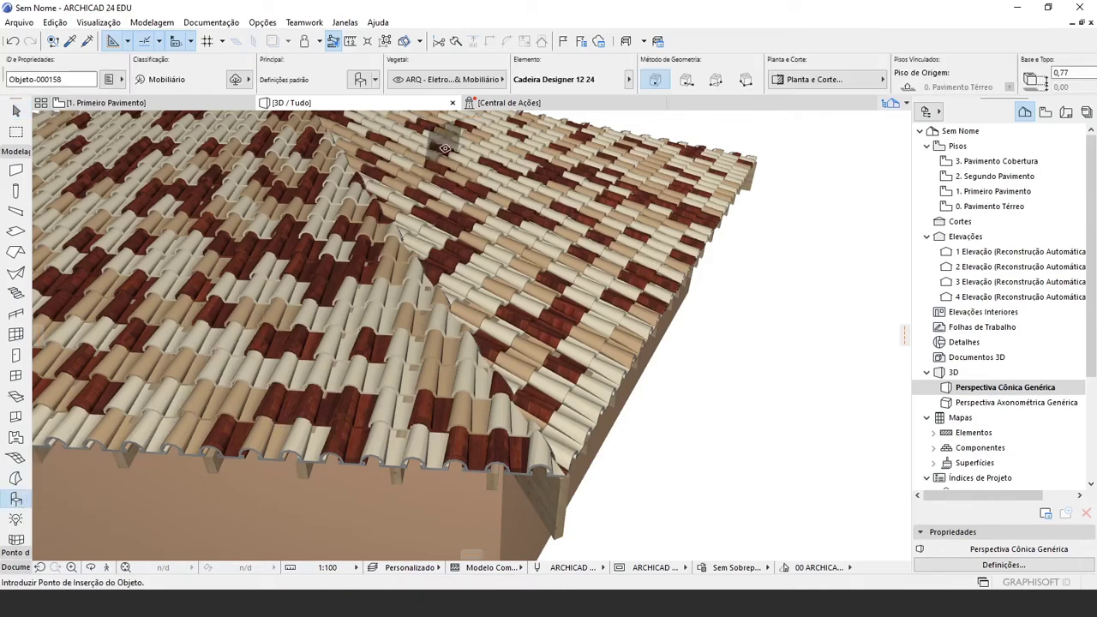
left_click(359, 79)
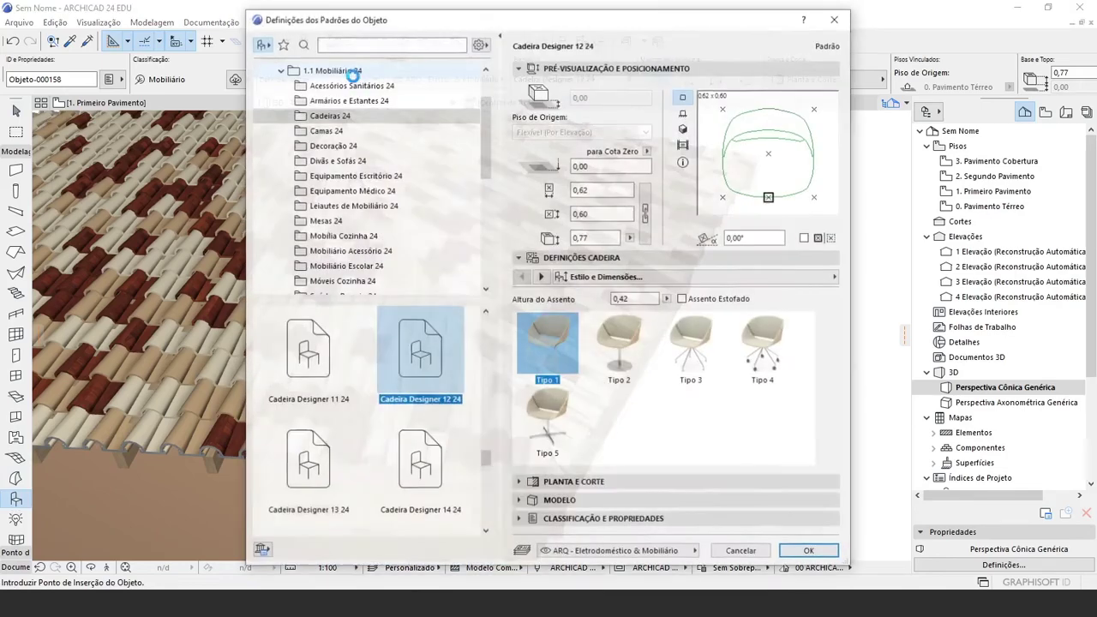
scroll(364, 175, "down", 4)
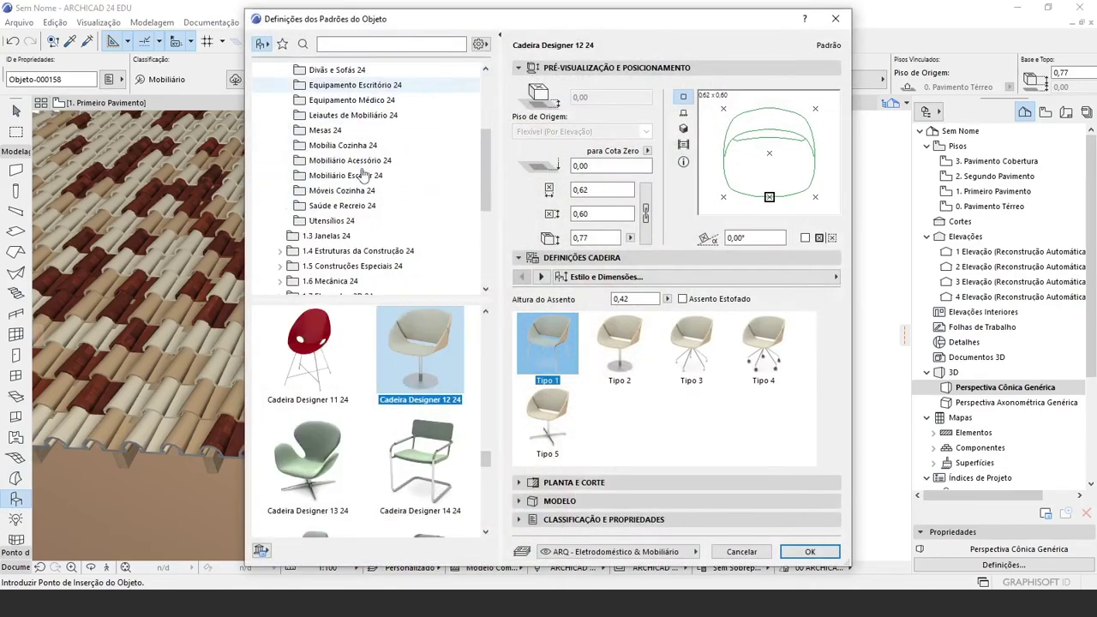
left_click(279, 176)
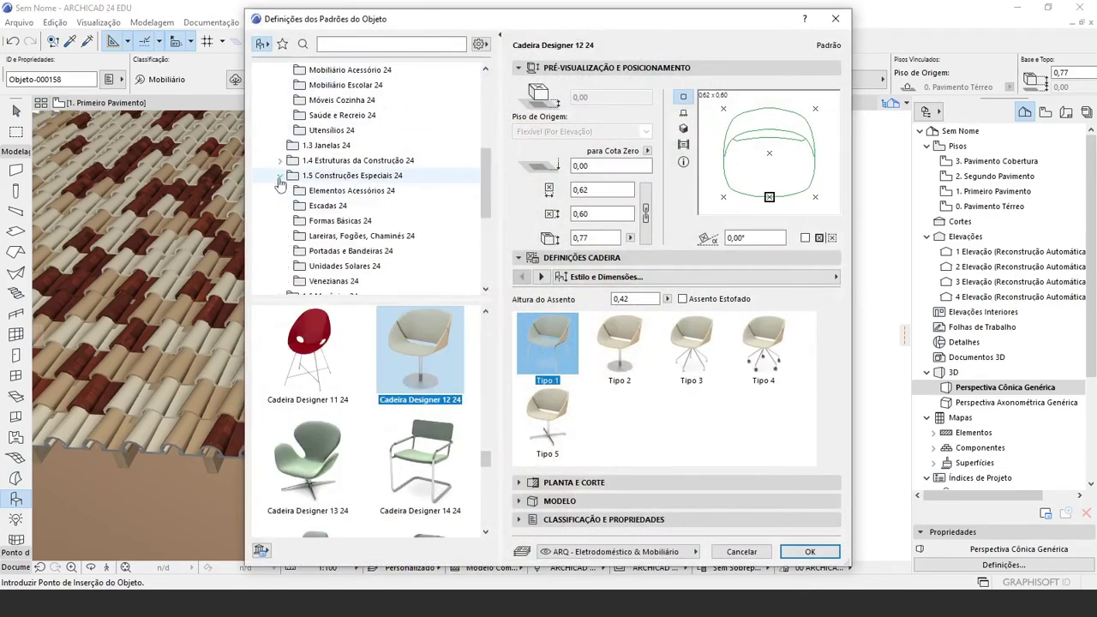
left_click(374, 190)
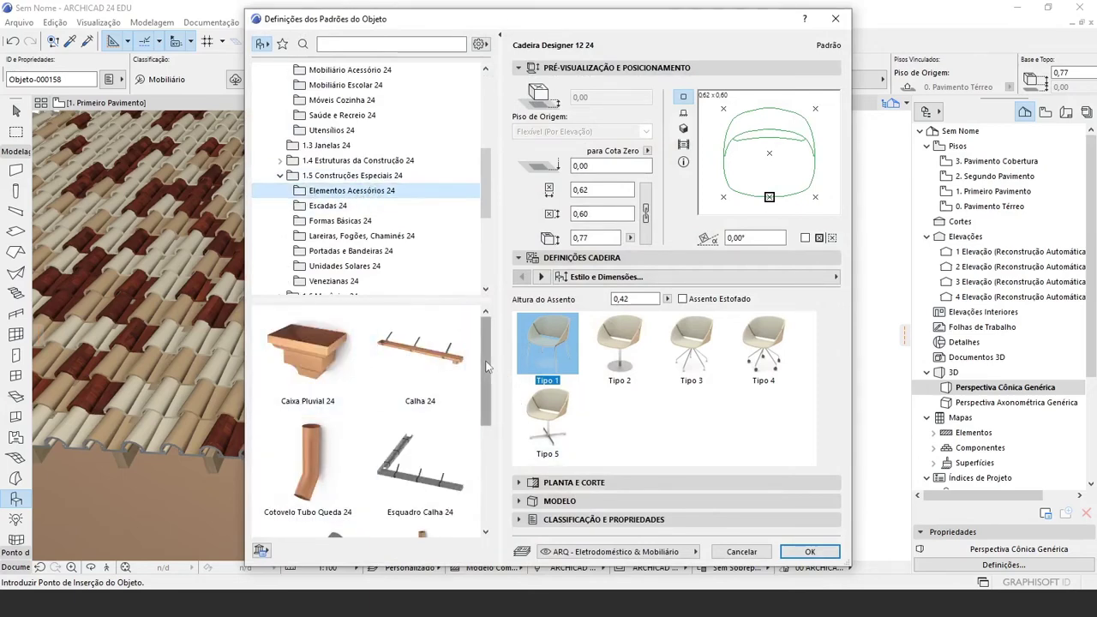
Look through the roof accessory objects and choose Telha de Cumeeira 24 as the object to place
mouse_move(487, 369)
left_mouse_down()
mouse_move(487, 403)
mouse_move(490, 367)
left_mouse_up()
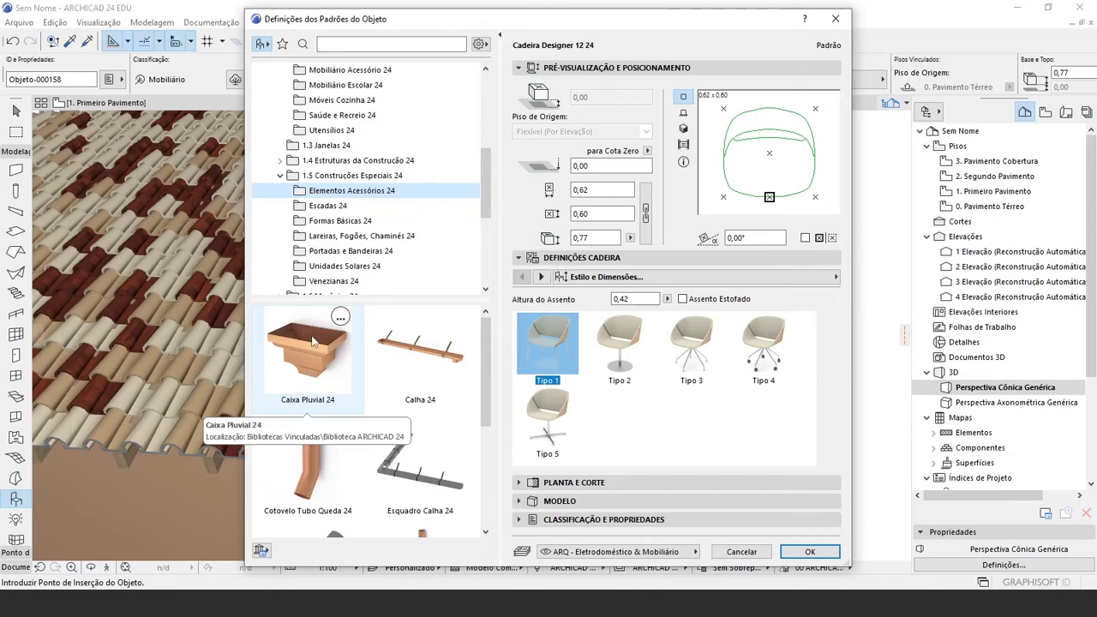
left_click_drag(483, 385, 488, 428)
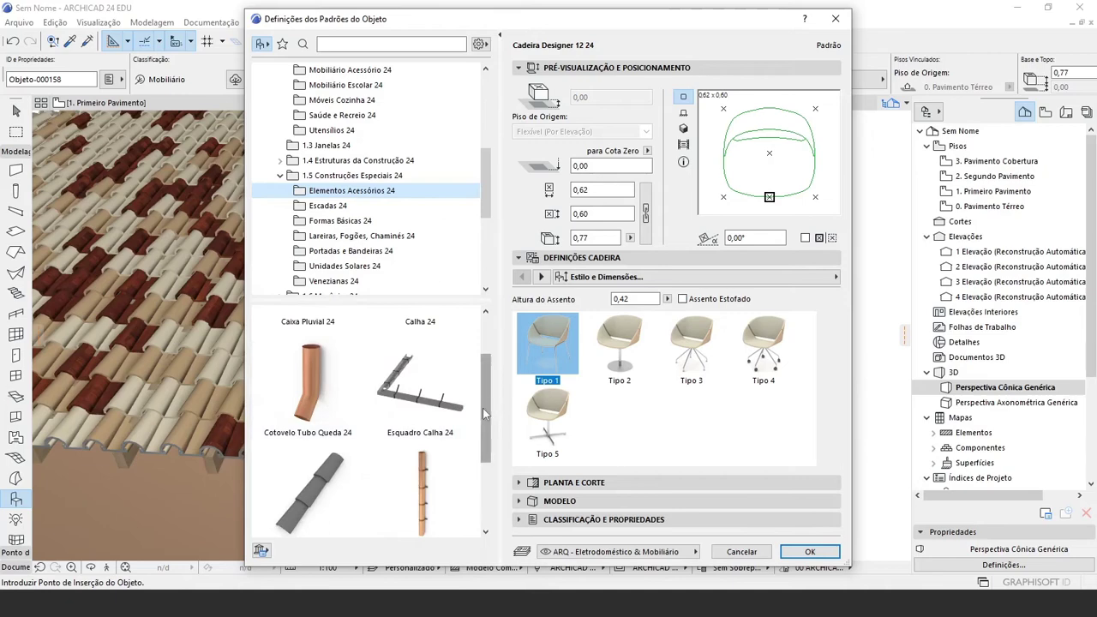
left_click_drag(482, 408, 486, 462)
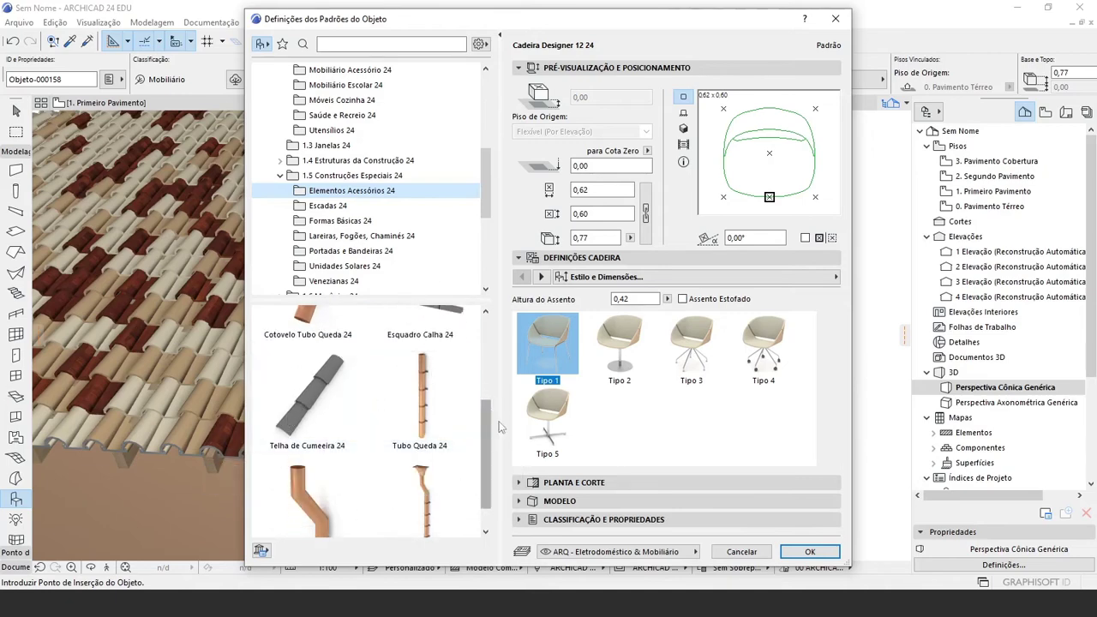
left_click_drag(485, 448, 486, 466)
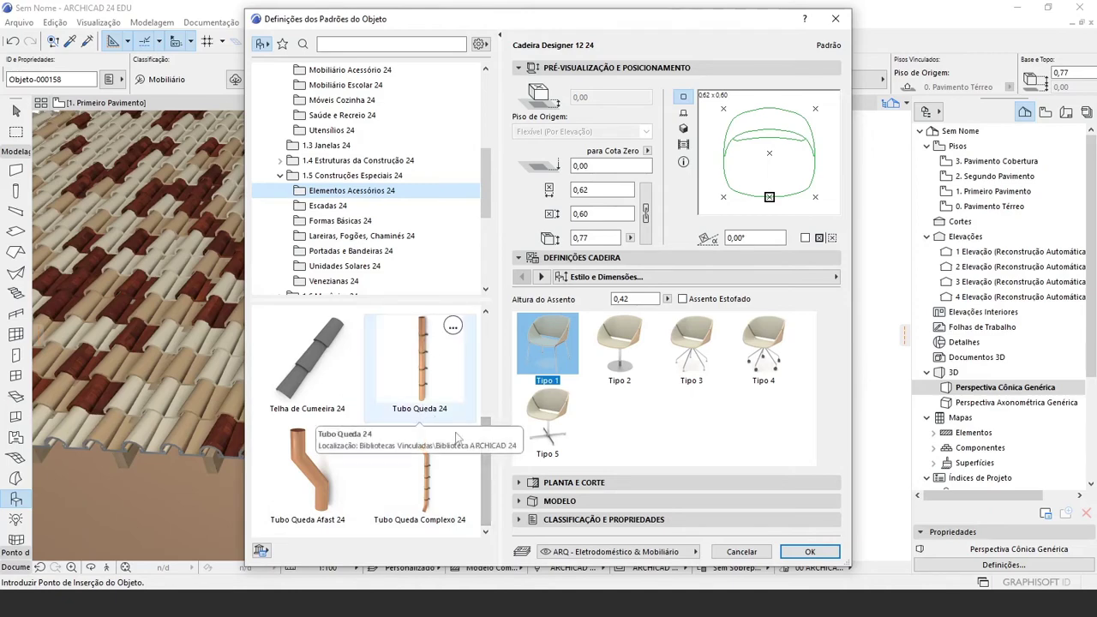
left_click_drag(487, 465, 488, 422)
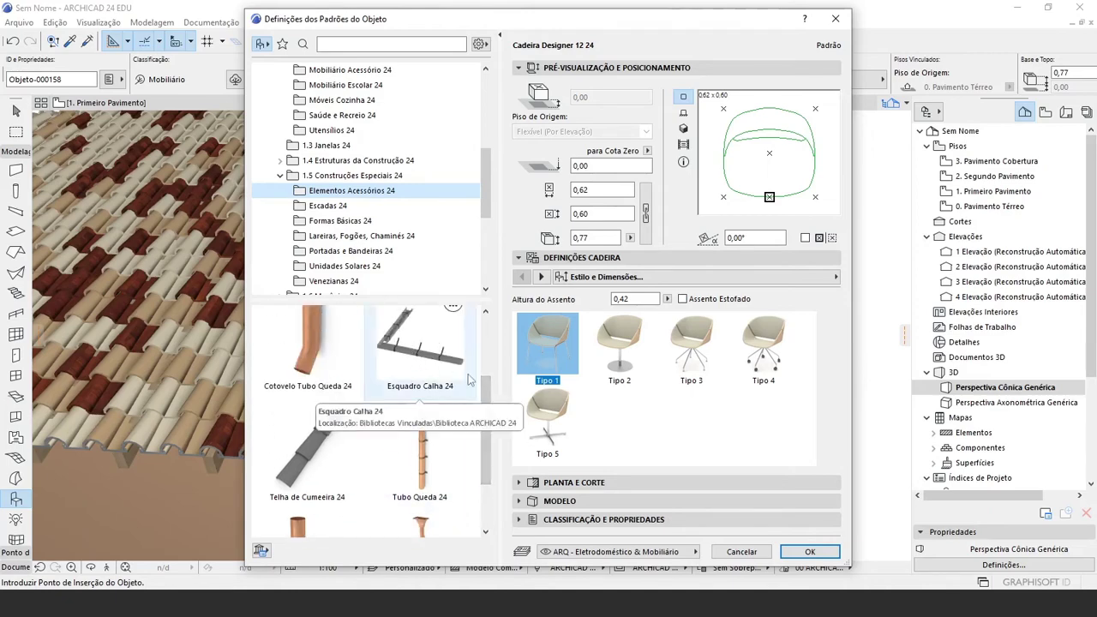
scroll(472, 491, "down", 2)
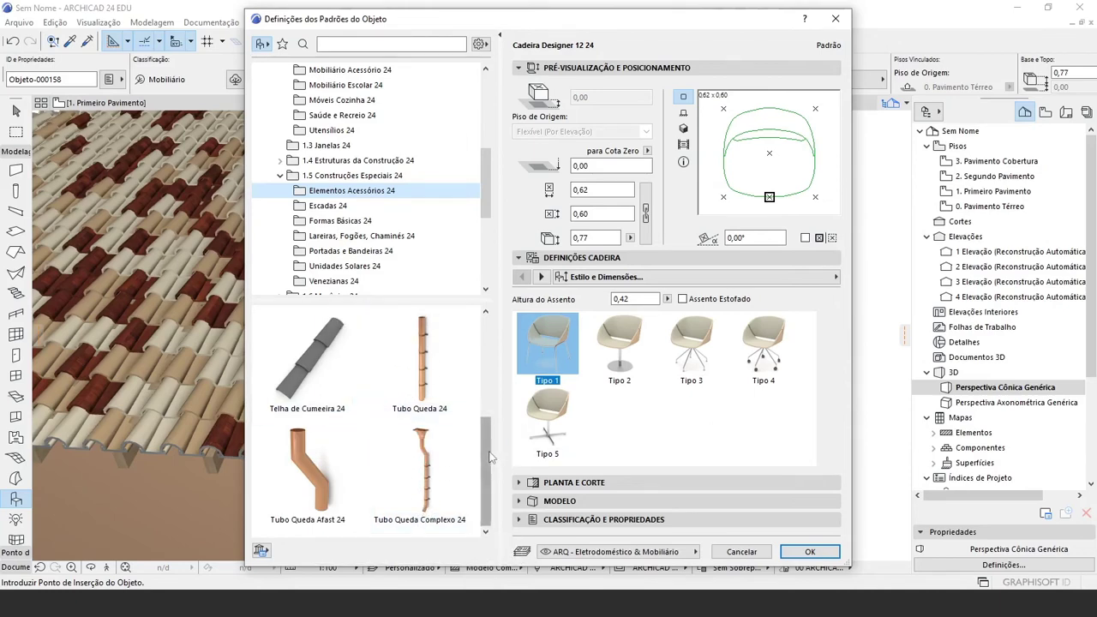
left_click(308, 385)
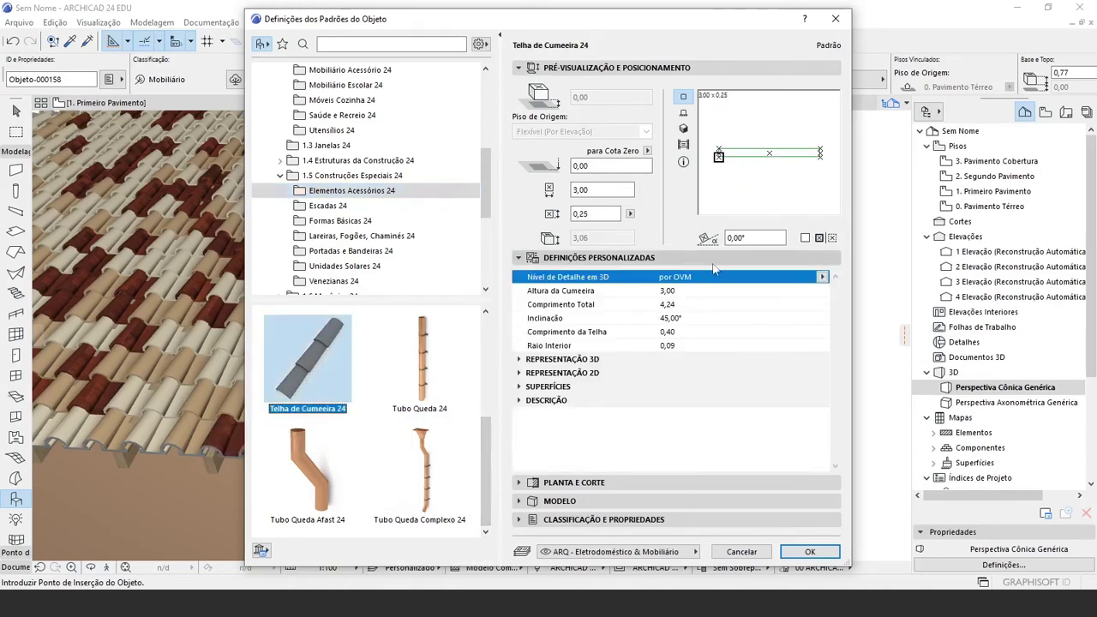
Place a Telha de Cumeeira 24 object in the Primeiro Pavimento plan beside the roof's lower-left hip
left_click(797, 552)
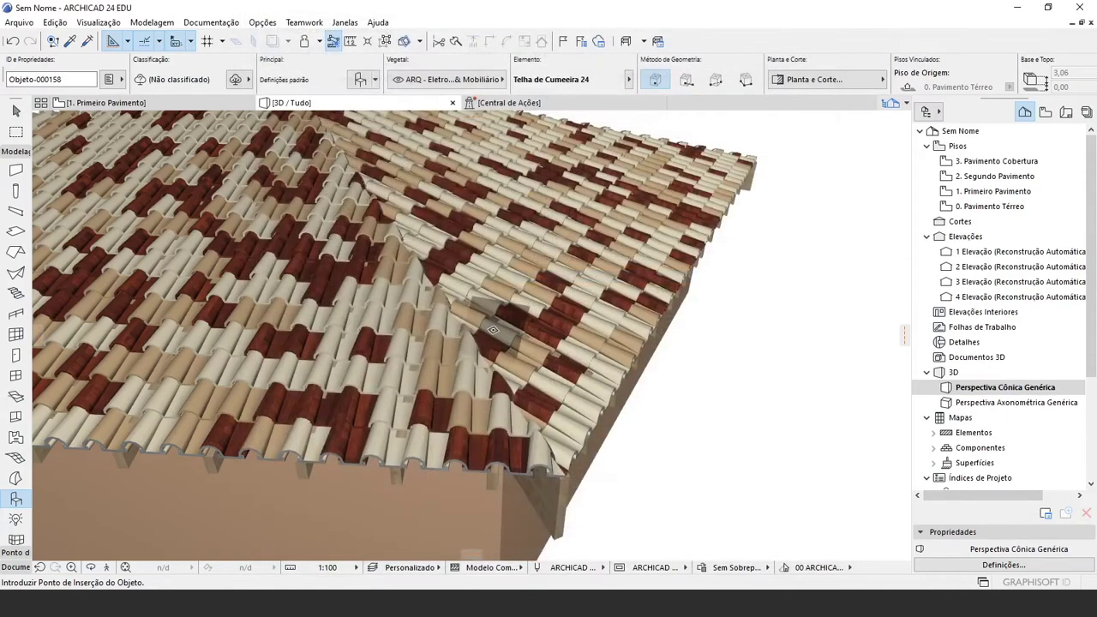
key("F2")
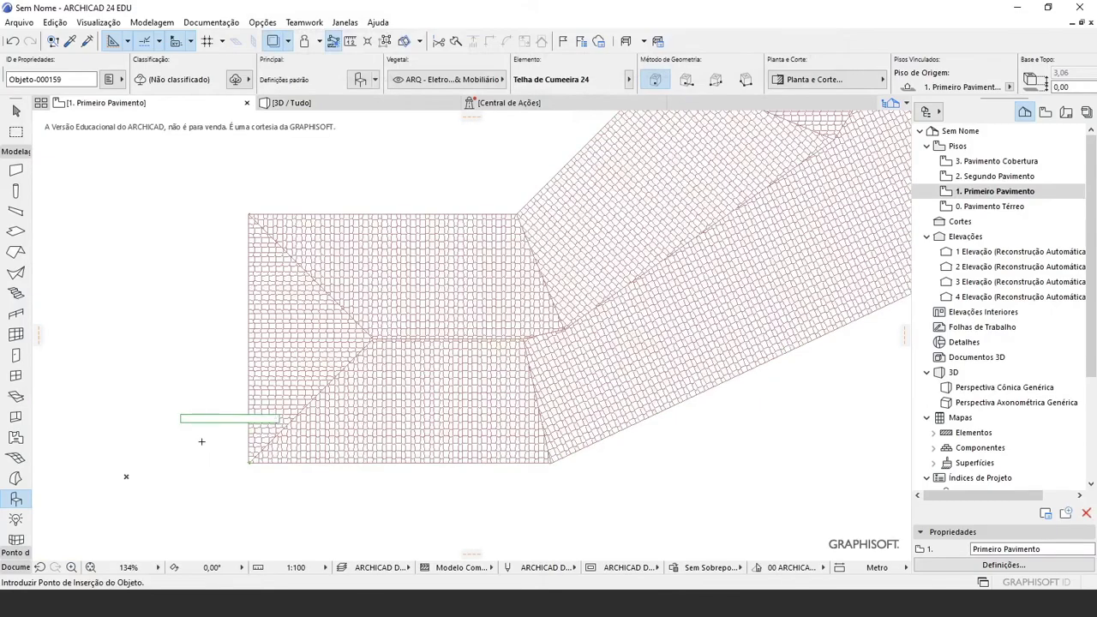
left_click(179, 420)
scroll(212, 435, "up", 4)
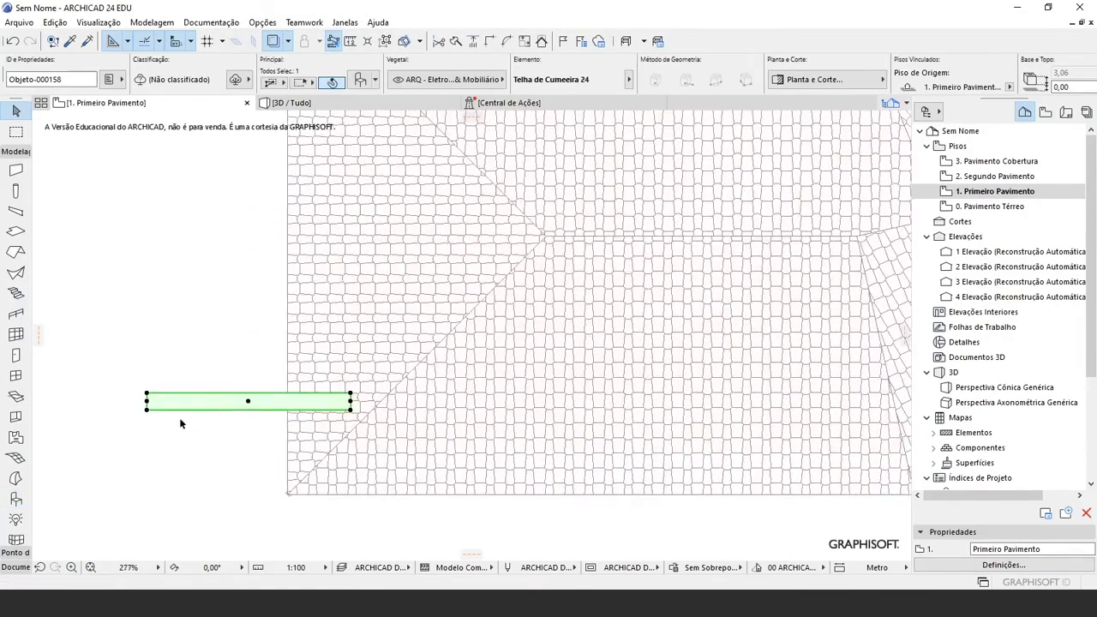
middle_click_drag(198, 452, 168, 448)
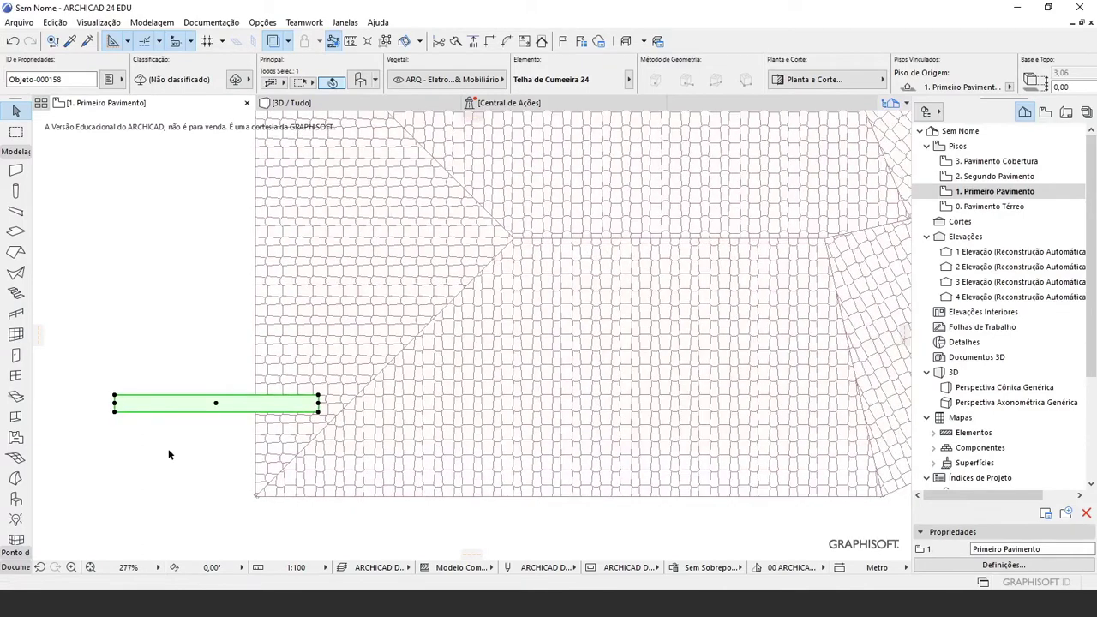
Move the ridge tile's end midpoint to the roof's lower-left corner and rotate the object onto the hip line
key("ctrl+d")
left_click(115, 405)
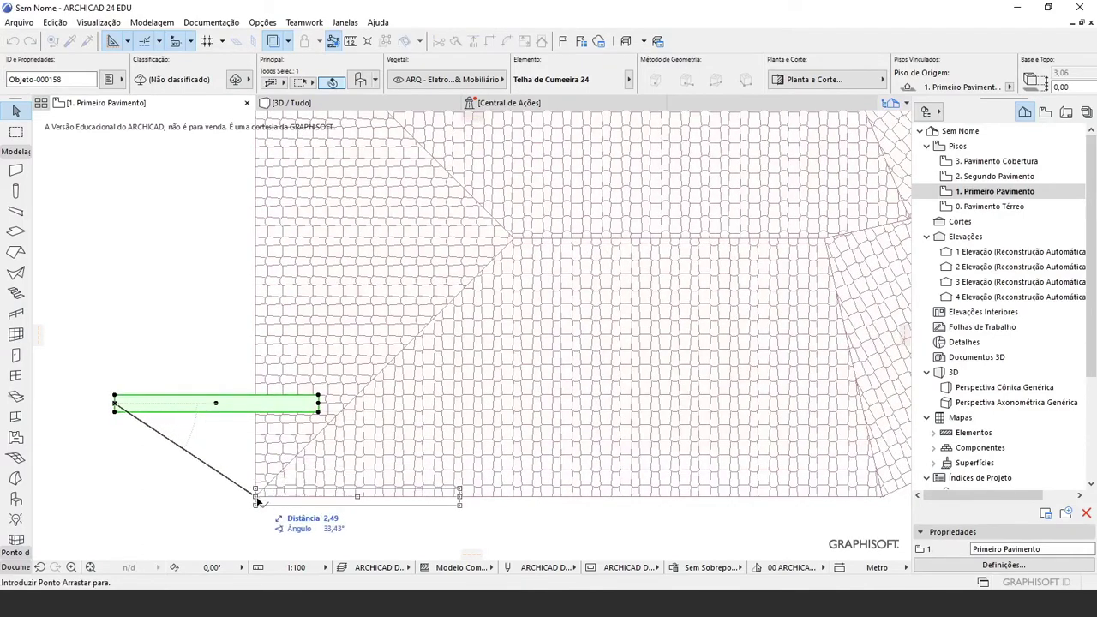
left_click(256, 498)
key("ctrl+e")
left_click(254, 497)
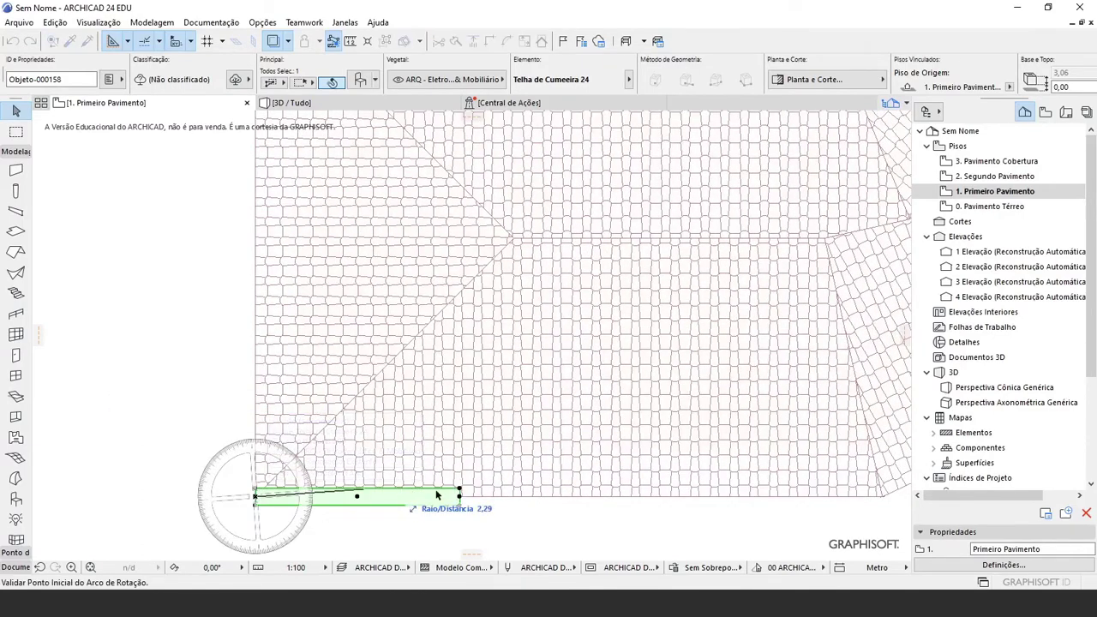
left_click(477, 498)
left_click(514, 243)
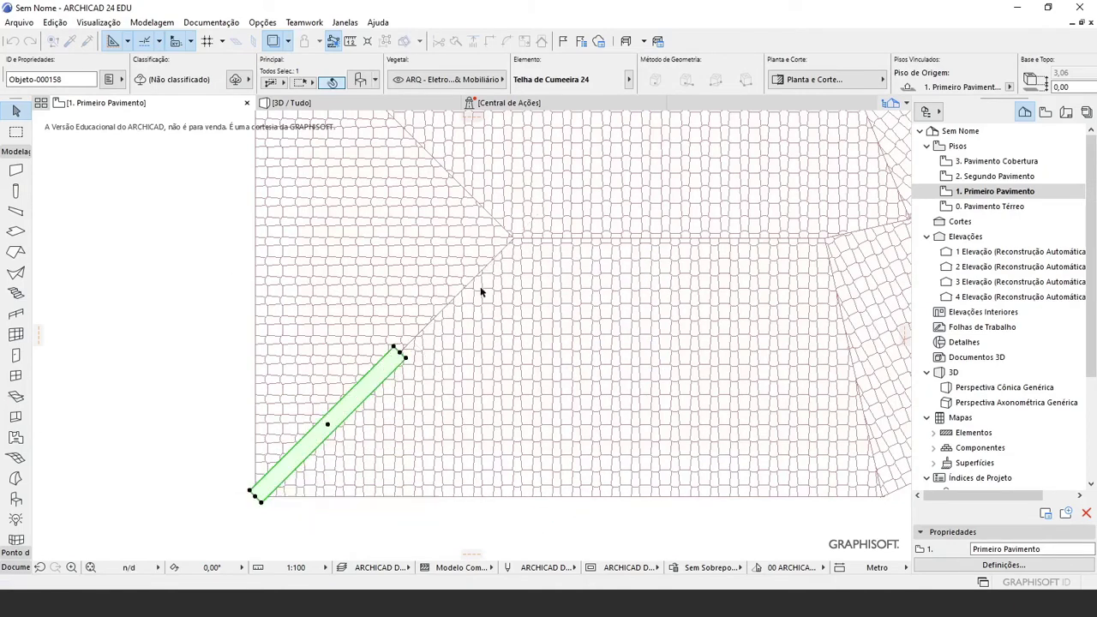
Stretch the ridge tile along the lower-left hip up to the point where the hips meet the ridge
left_click(401, 354)
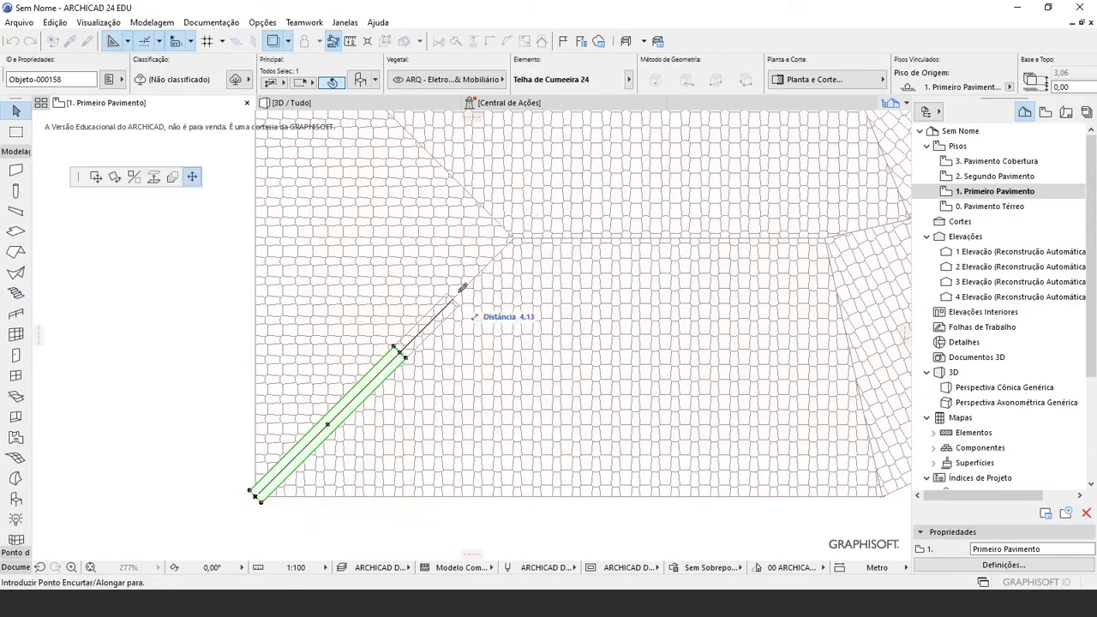
left_click(518, 232)
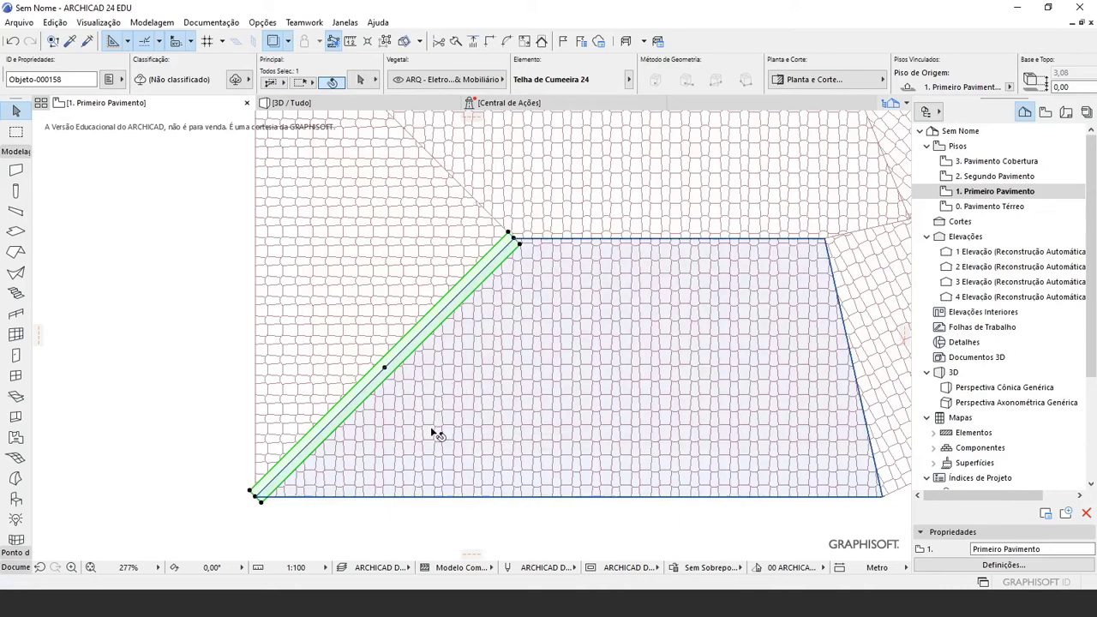
key("ctrl+a")
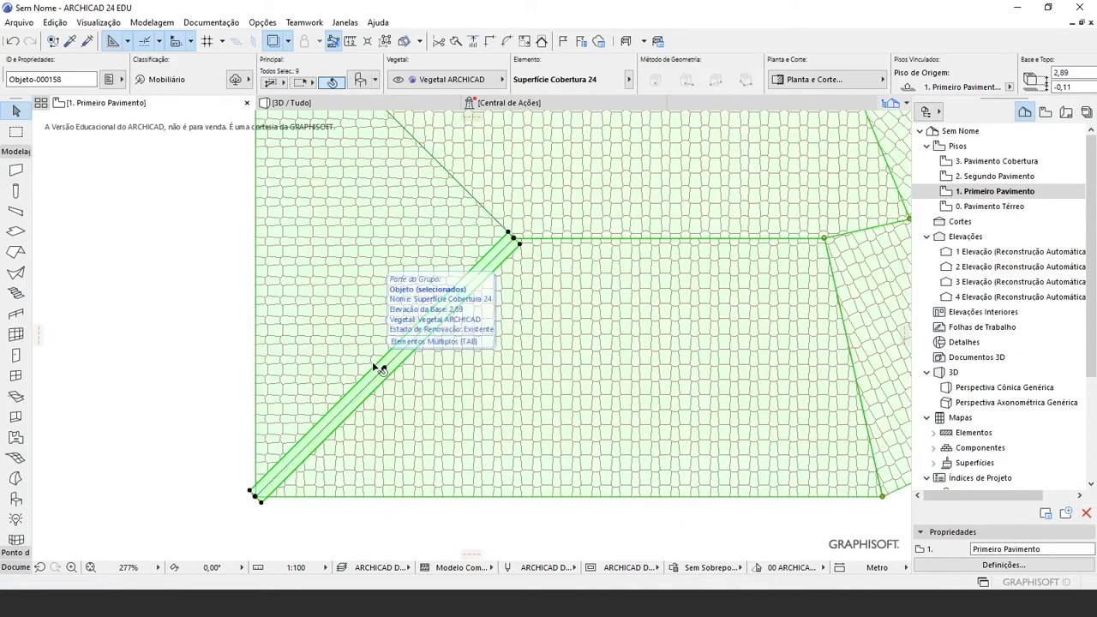
key("Escape")
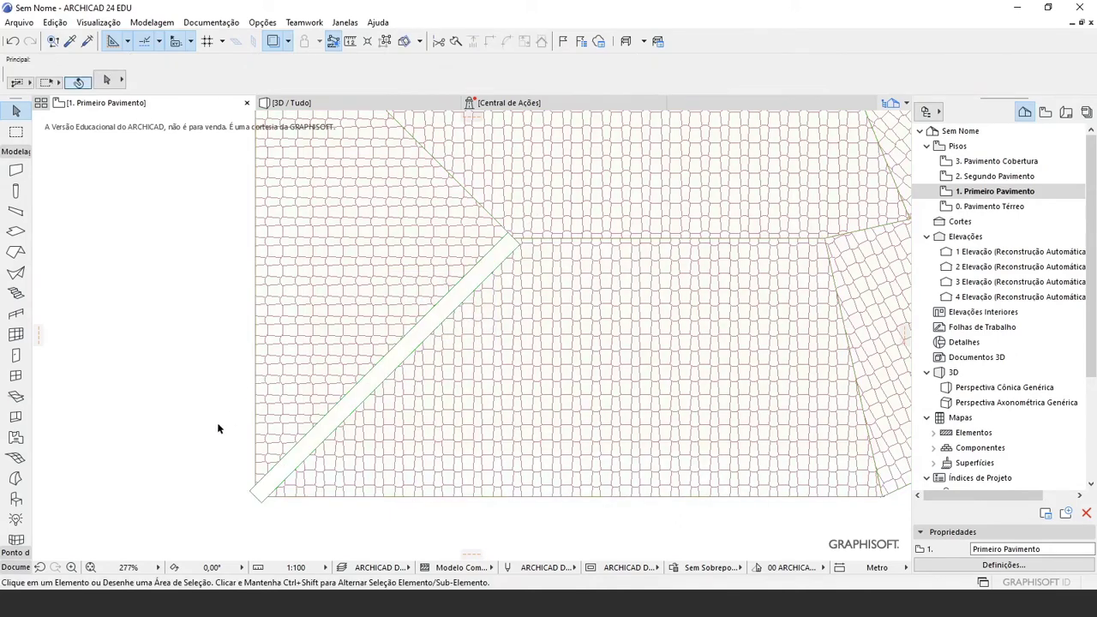
In 3D, lower the hip tile's Altura da Cumeeira so its upper end meets the roof ridge
key("F3")
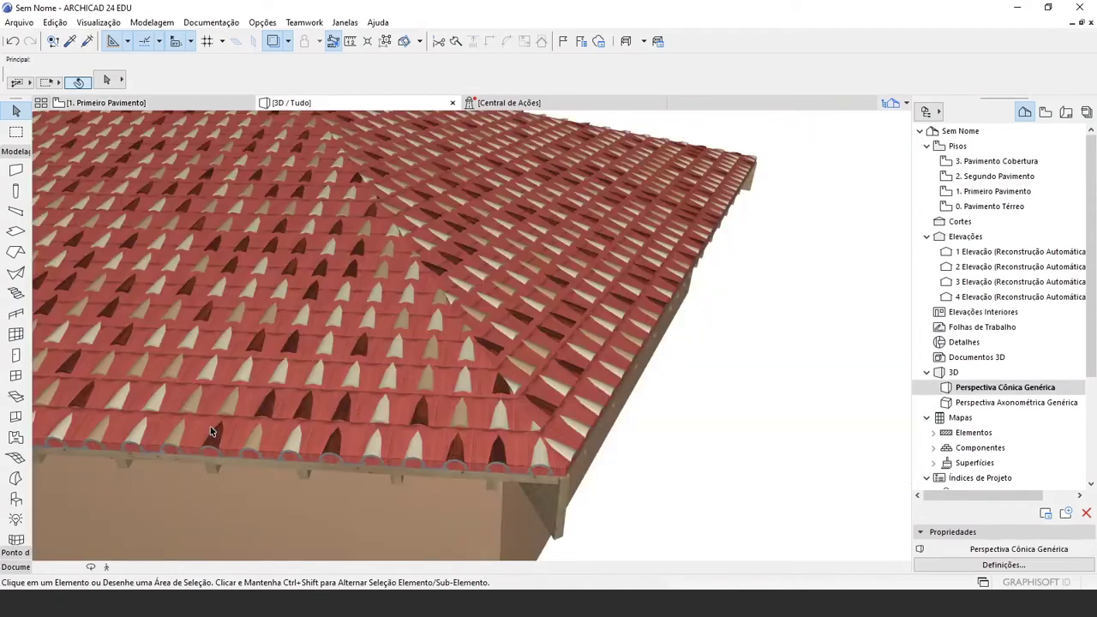
mouse_move(445, 444)
middle_mouse_down("shift")
mouse_move(537, 480)
mouse_move(445, 450)
middle_mouse_up("shift")
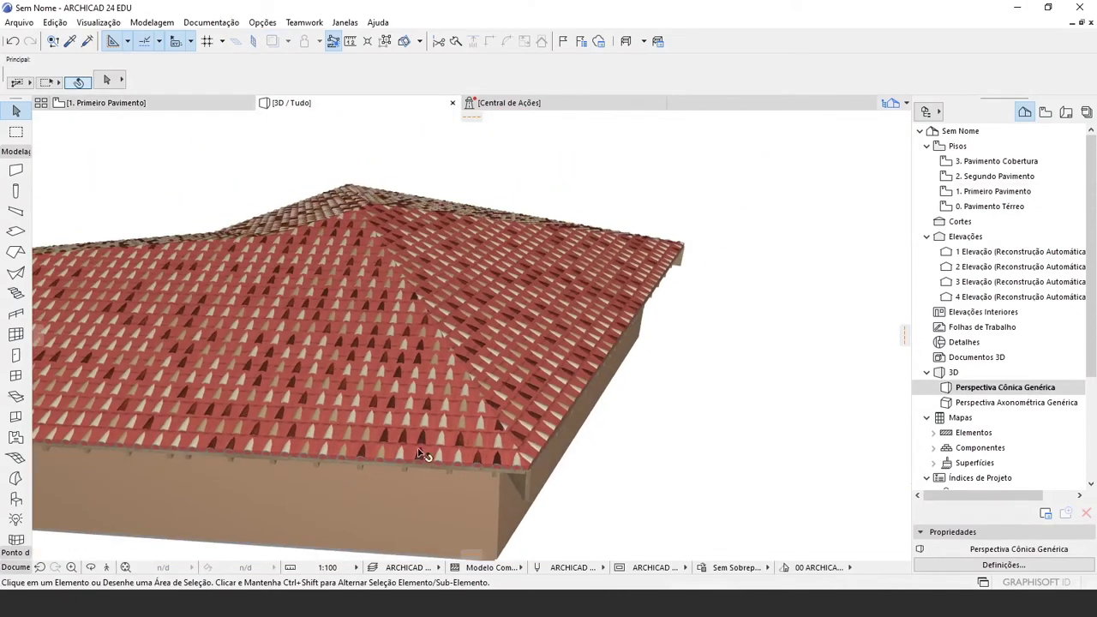
scroll(468, 474, "up", 2)
left_click(468, 463)
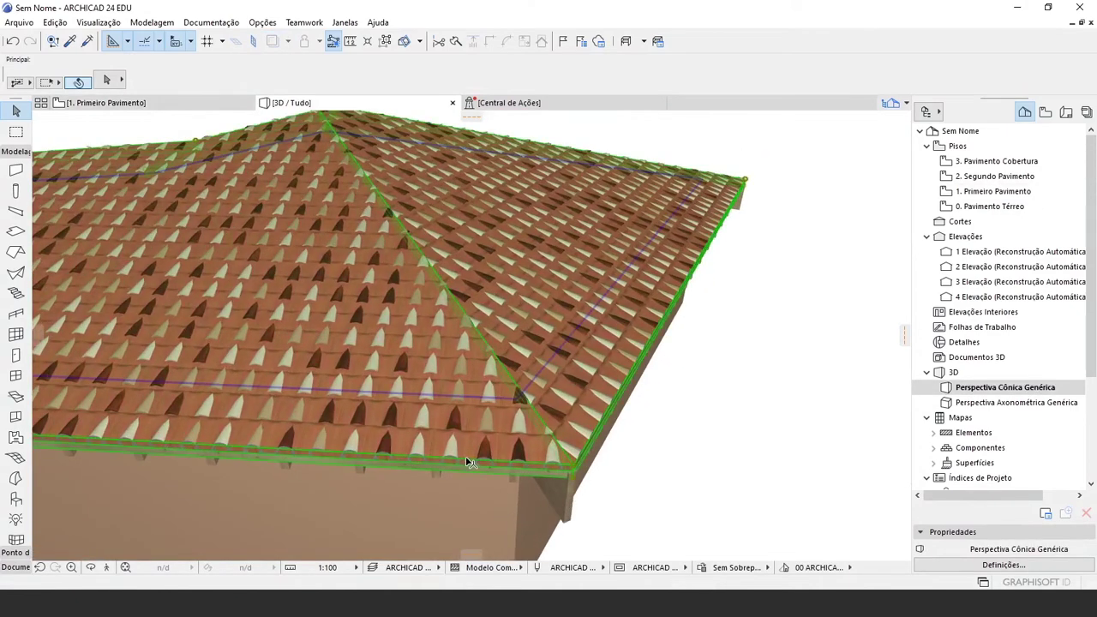
scroll(469, 463, "down", 2)
middle_click_drag(450, 407, 473, 293, "shift")
left_click(397, 327)
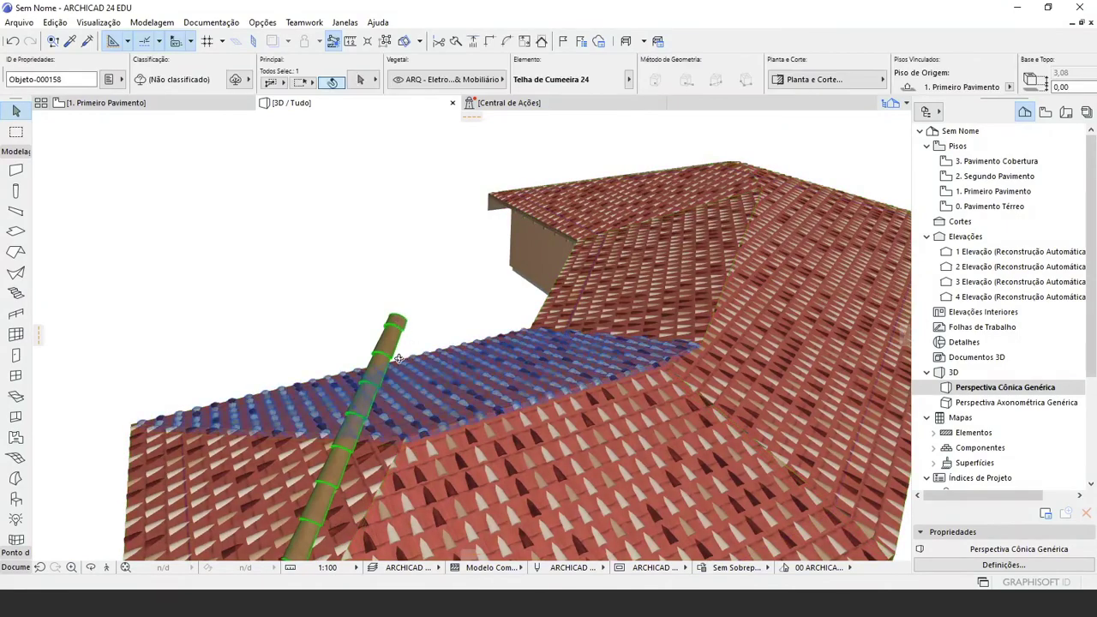
middle_click_drag(248, 407, 393, 264, "shift")
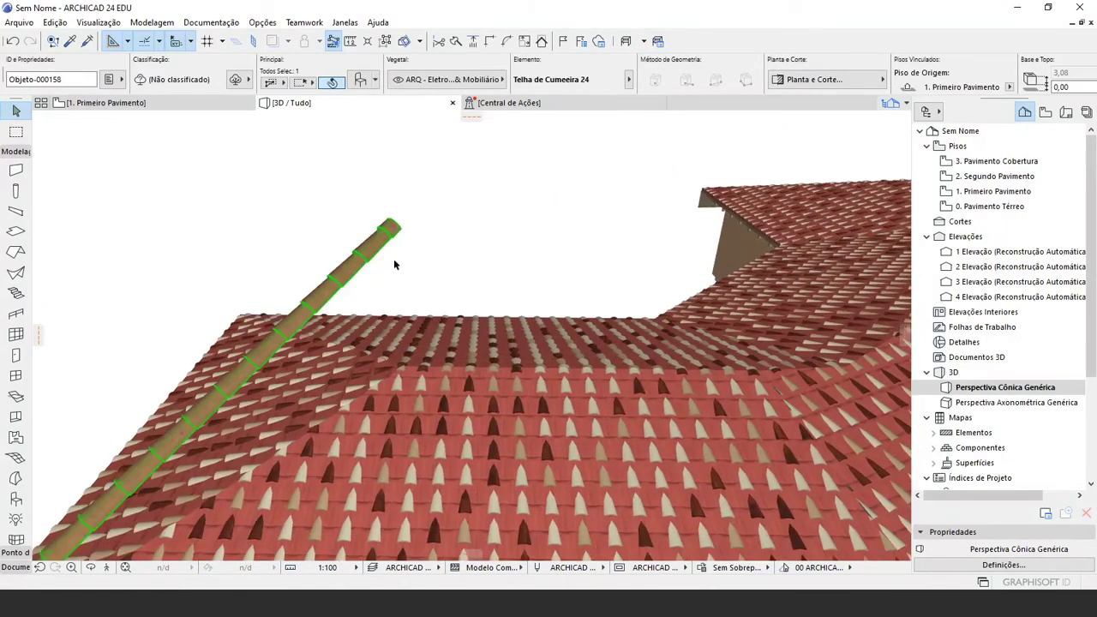
left_click(396, 227)
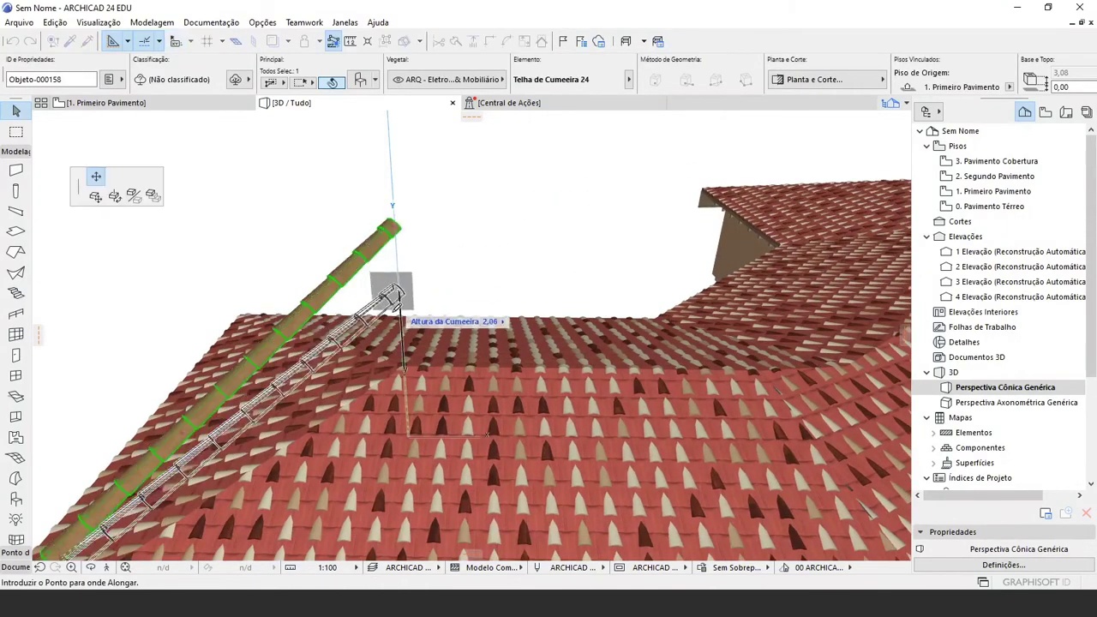
left_click(410, 360)
middle_click_drag(410, 367, 221, 490, "shift")
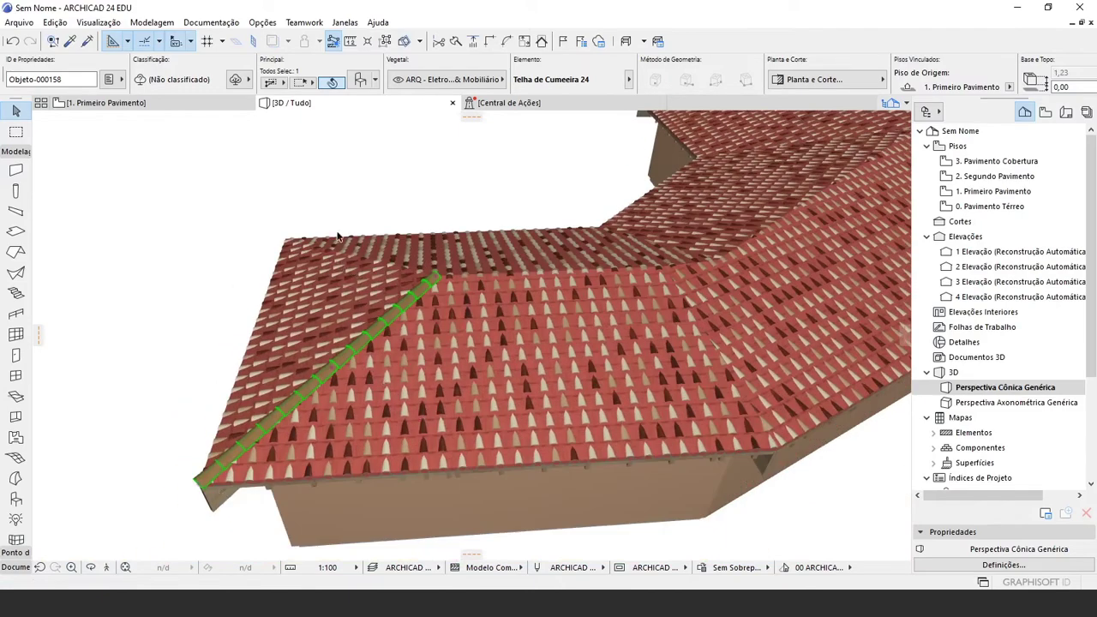
scroll(338, 238, "up", 2)
key("Escape")
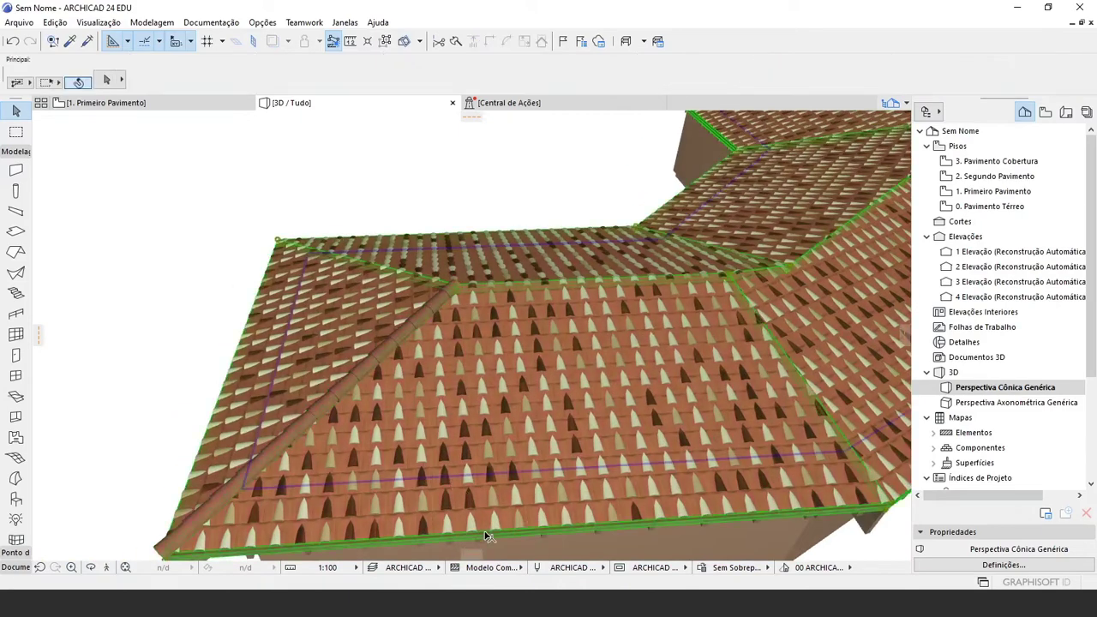
Hide the layer of the plain roof covering so the detailed Italian tiles show in 3D
left_click(486, 535)
right_click(485, 536)
mouse_move(650, 295)
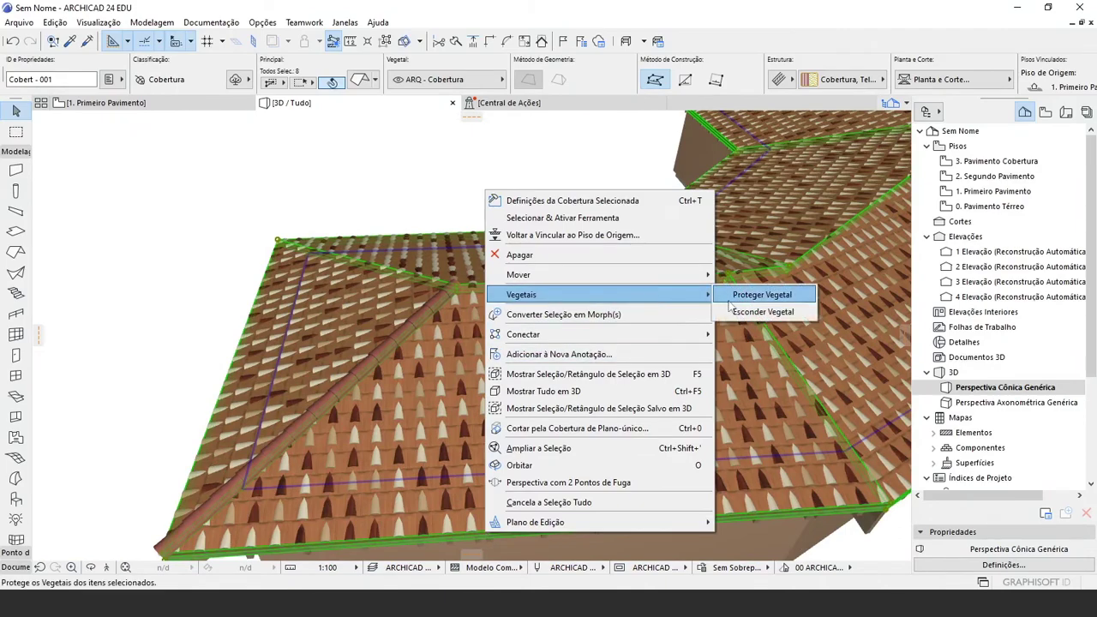
left_click(742, 312)
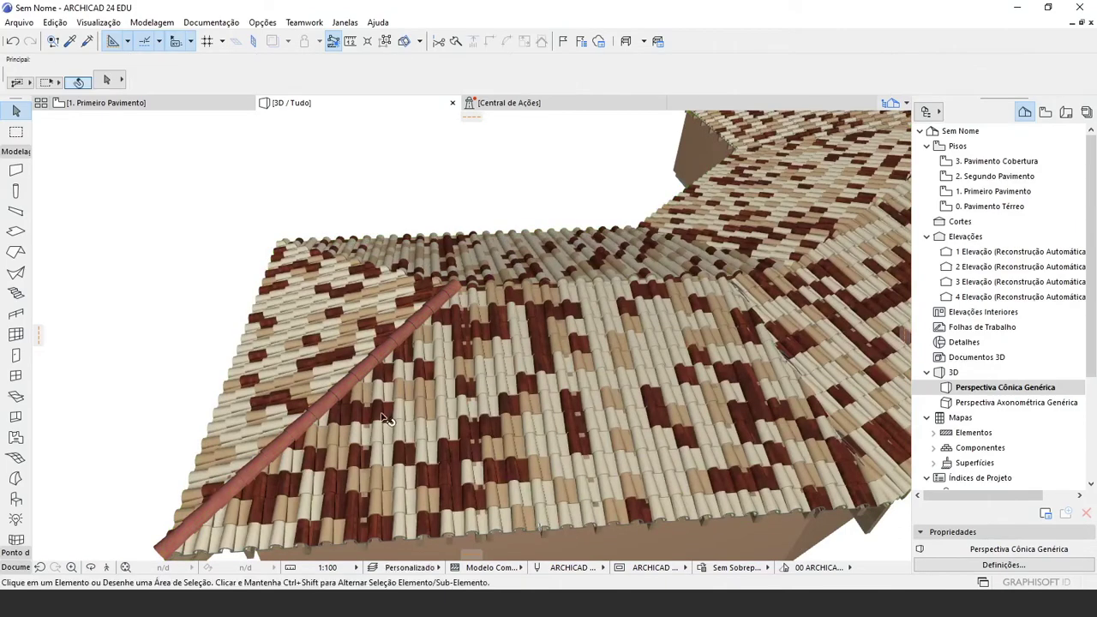
In the floor plan, rotate a copy of the hip's ridge tile about its upper end onto the upper-left hip
scroll(385, 419, "up", 3)
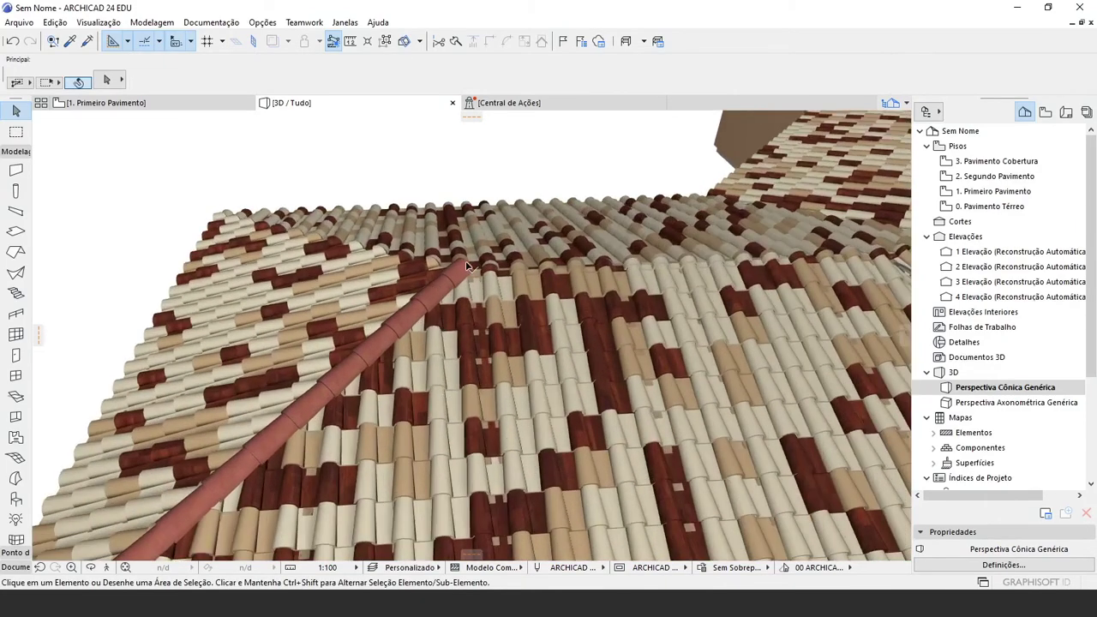
middle_click_drag(391, 350, 433, 322, "shift")
left_click(405, 360)
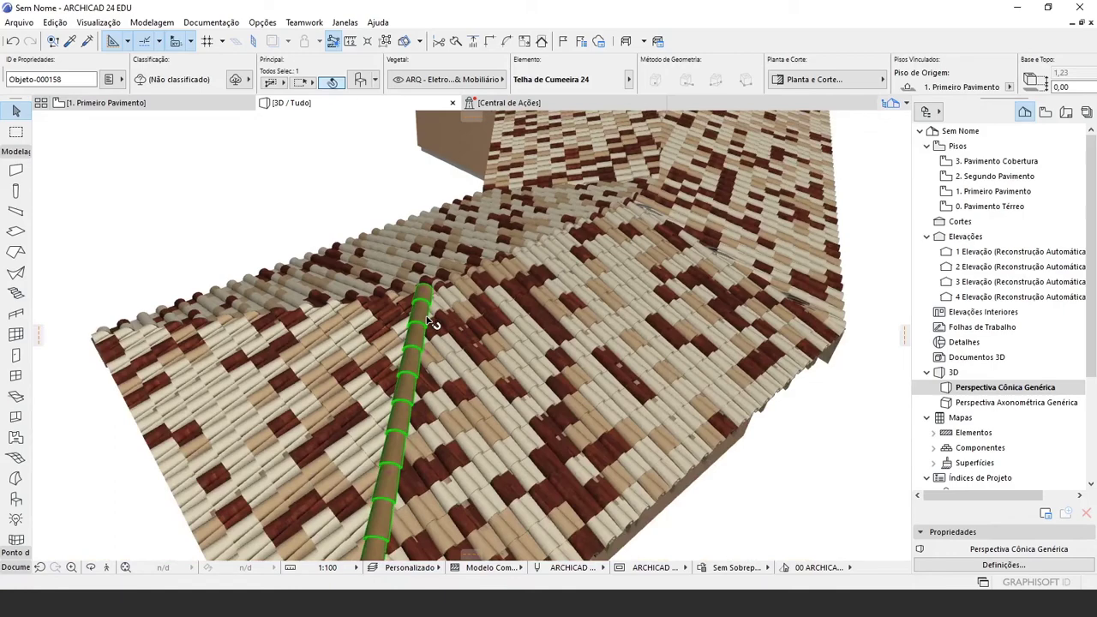
key("F2")
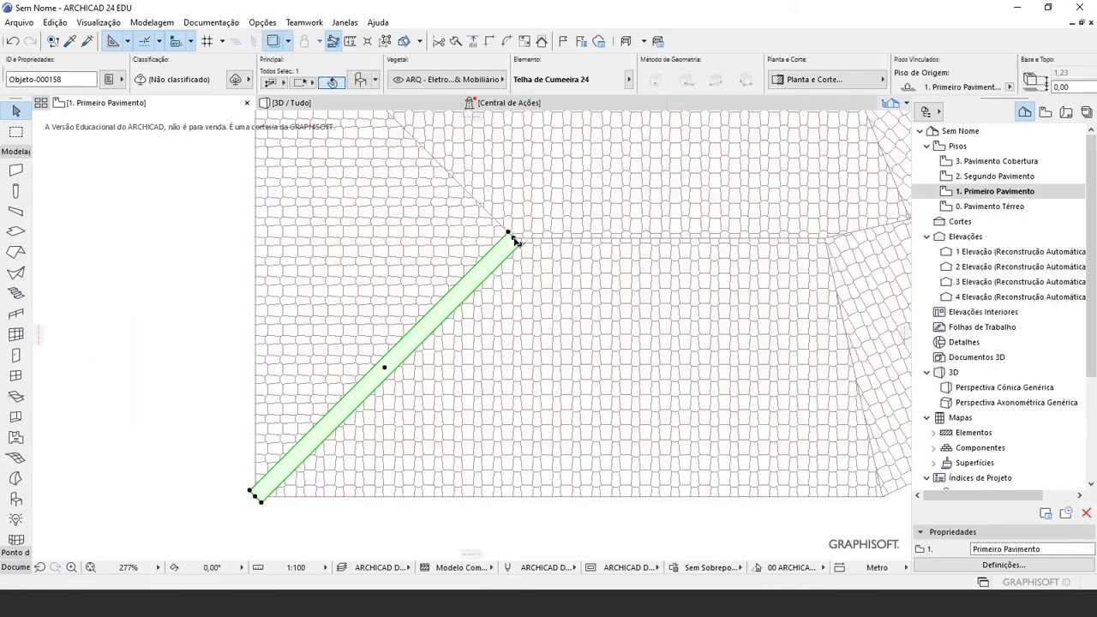
key("ctrl+e")
left_click(514, 240)
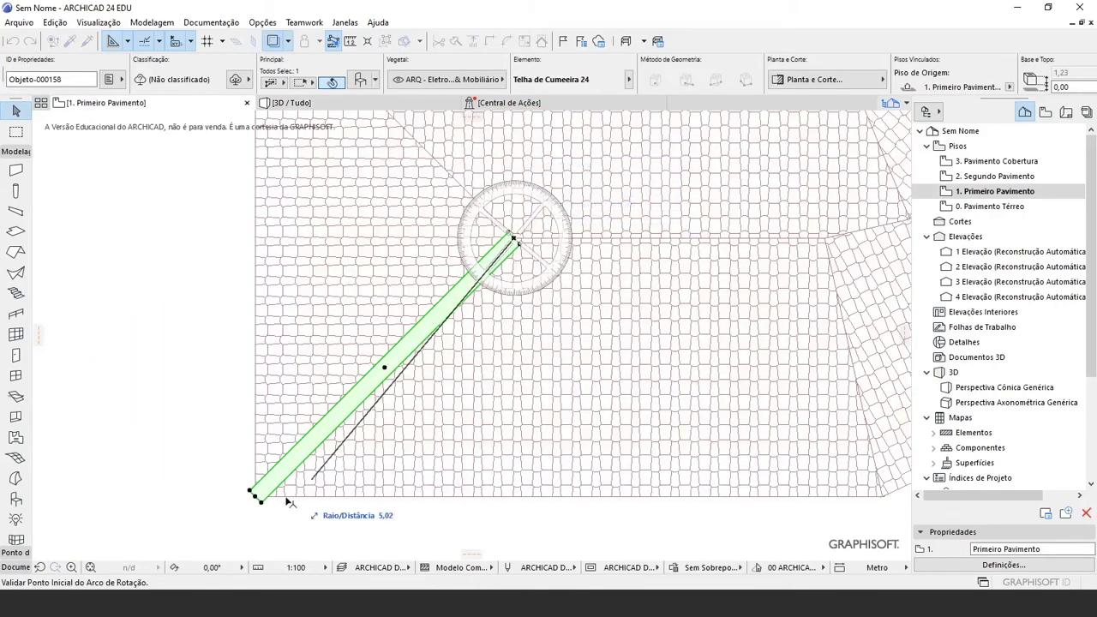
left_click(256, 497)
middle_click_drag(388, 129, 420, 365)
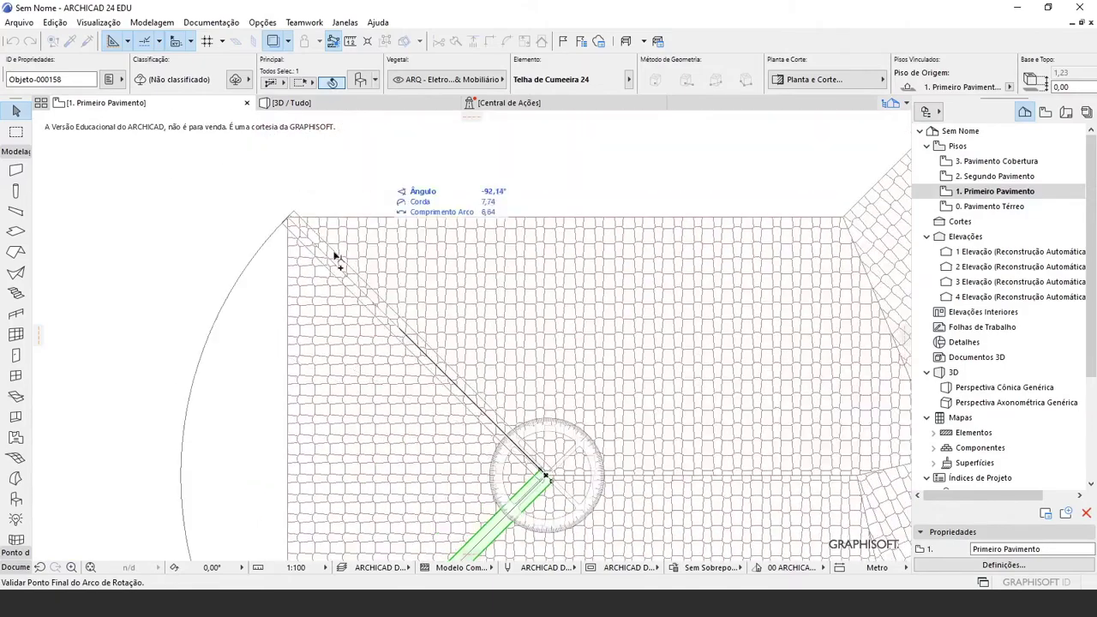
left_click(289, 216)
scroll(386, 309, "down", 2)
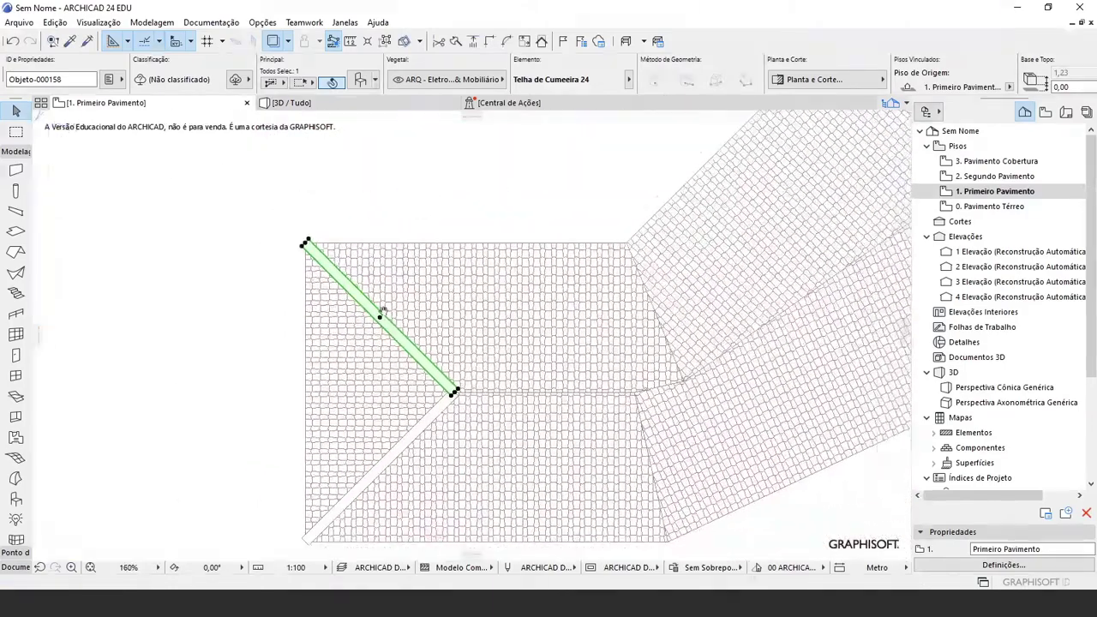
Rotate a copy of the upper-left hip tile about the hip junction onto the horizontal ridge line
scroll(383, 311, "up", 2)
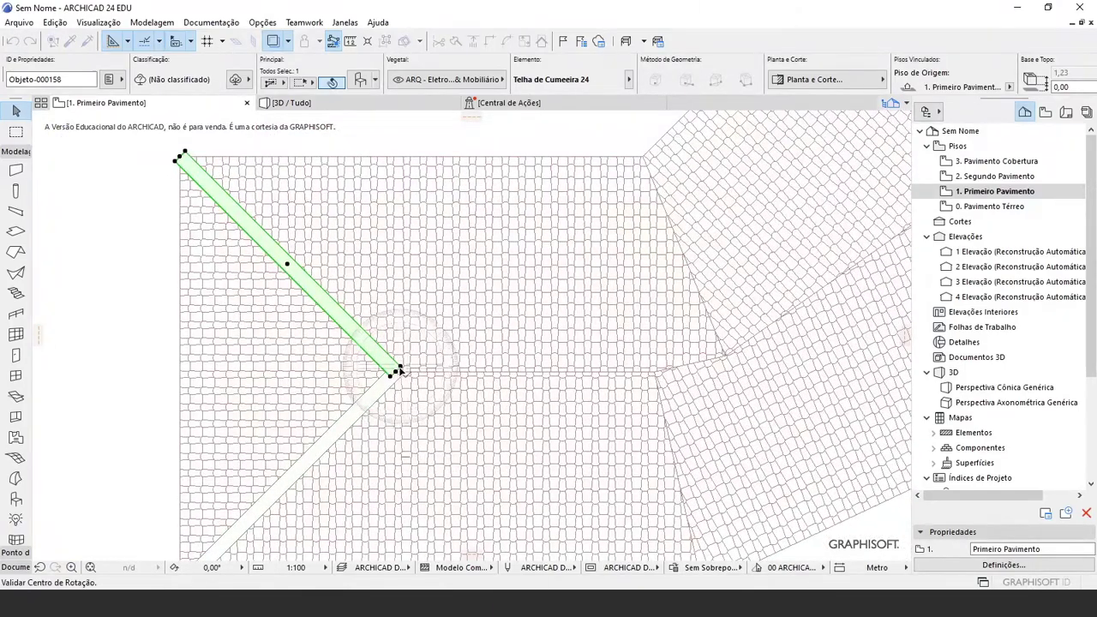
left_click(396, 372)
left_click(180, 155)
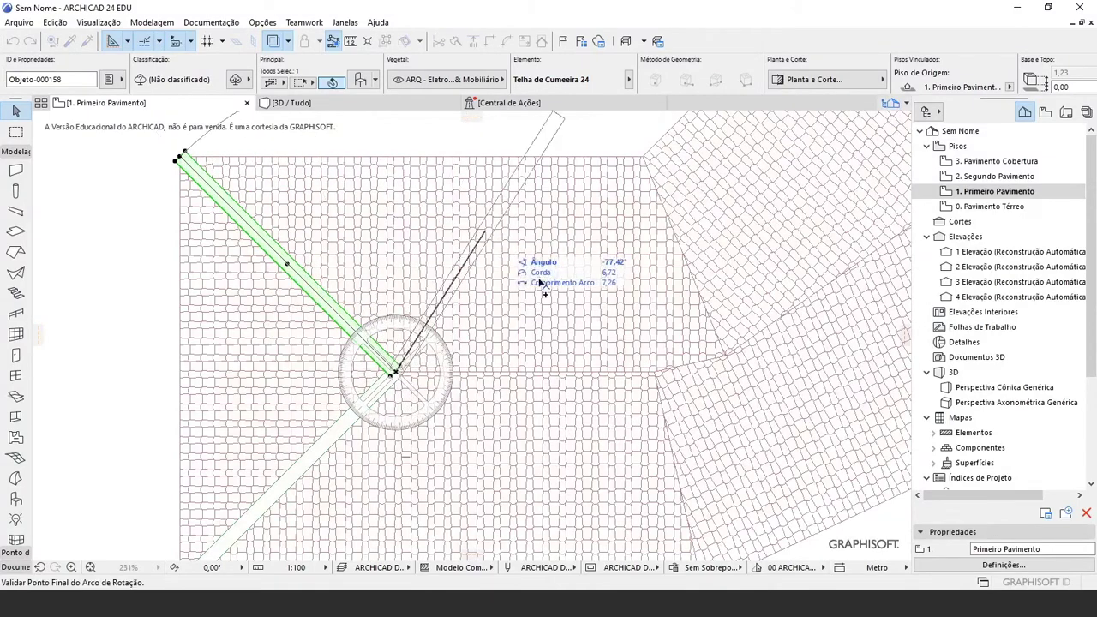
left_click(666, 387)
Shorten the horizontal ridge tile so it stops where the ridge meets the angled wing of the roof
scroll(675, 388, "up", 2)
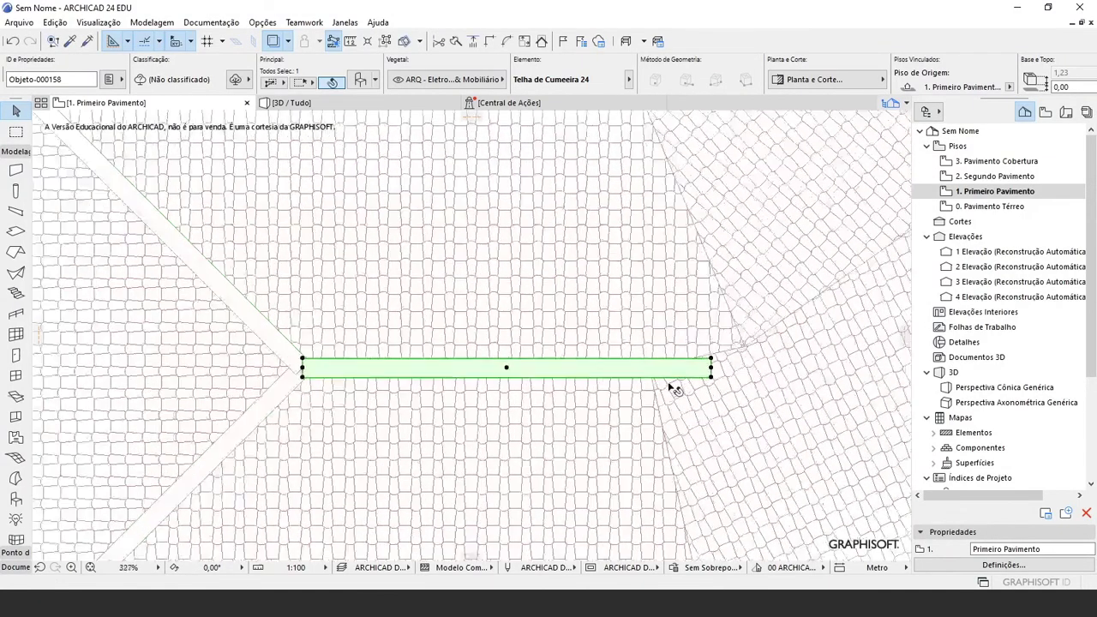
scroll(675, 389, "up", 1)
left_click(722, 362)
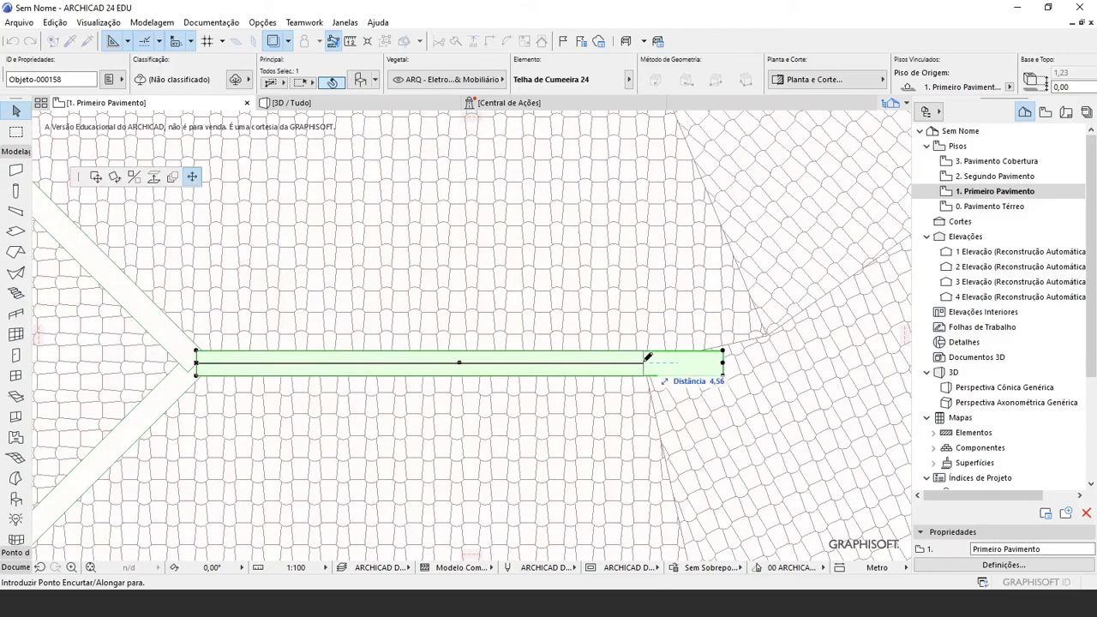
left_click(644, 362)
scroll(576, 375, "down", 6)
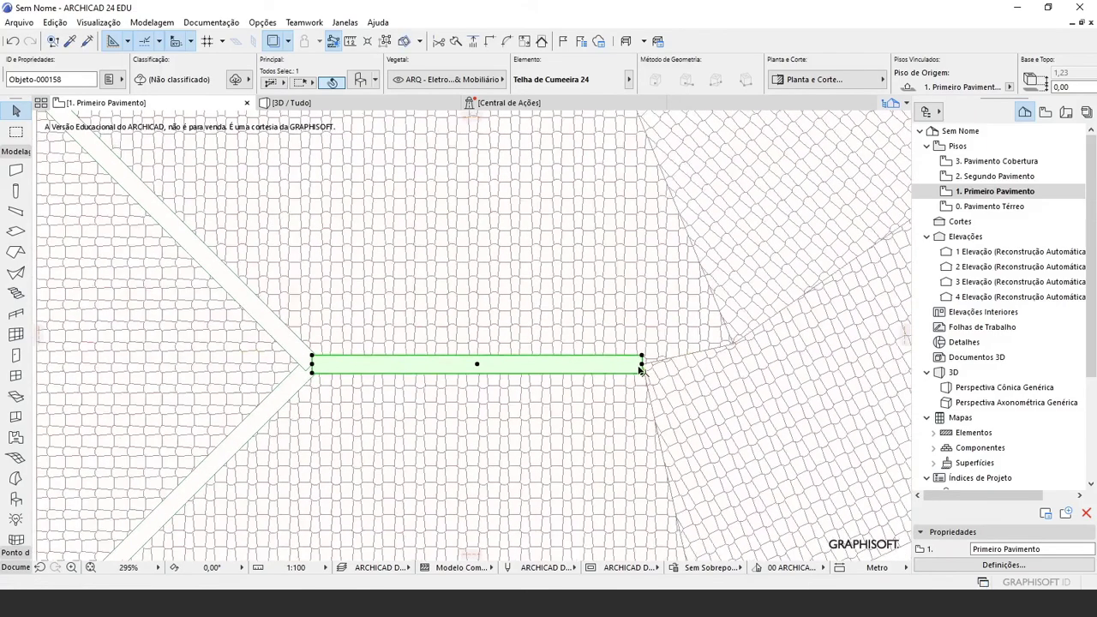
key("Escape")
middle_click_drag(734, 277, 578, 316)
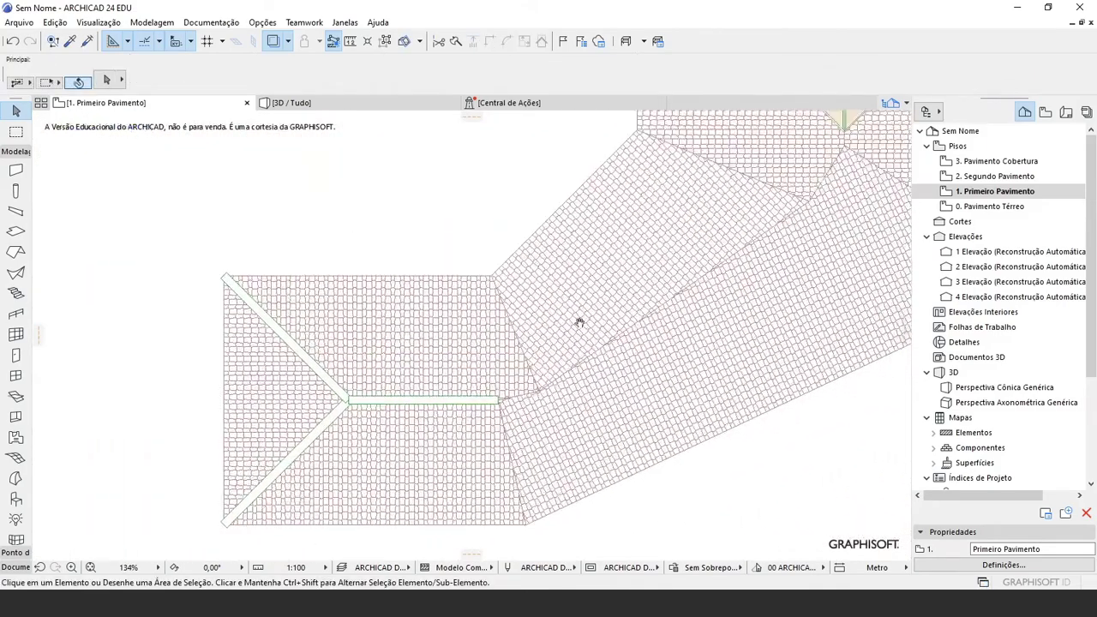
middle_click_drag(786, 197, 722, 296)
scroll(672, 276, "down", 3)
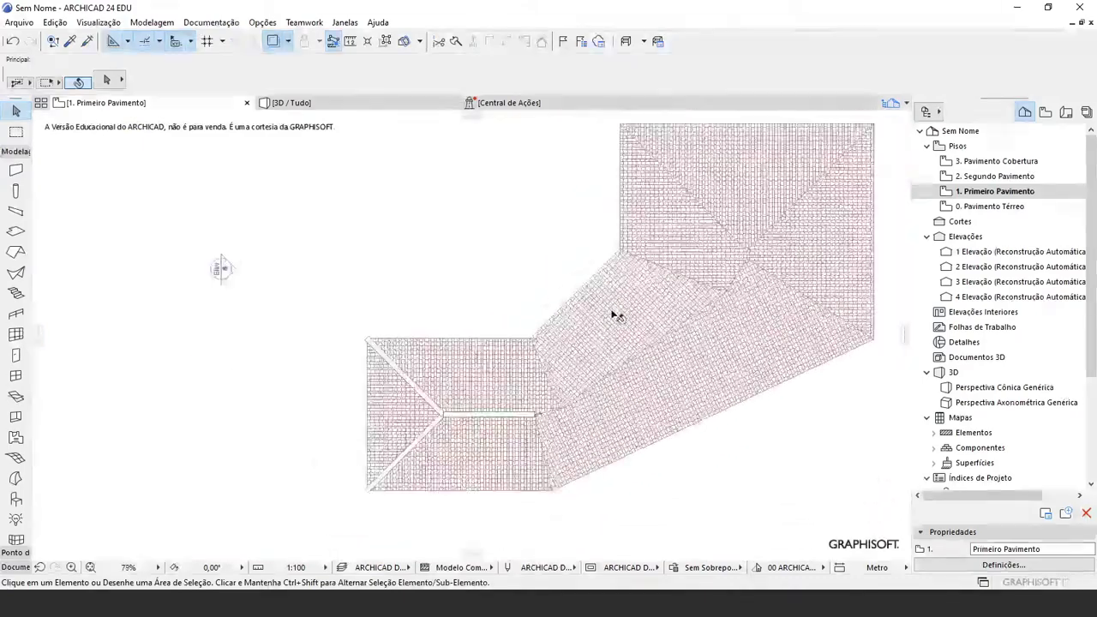
middle_click_drag(515, 397, 575, 272)
scroll(546, 260, "up", 4)
middle_click_drag(466, 270, 464, 306)
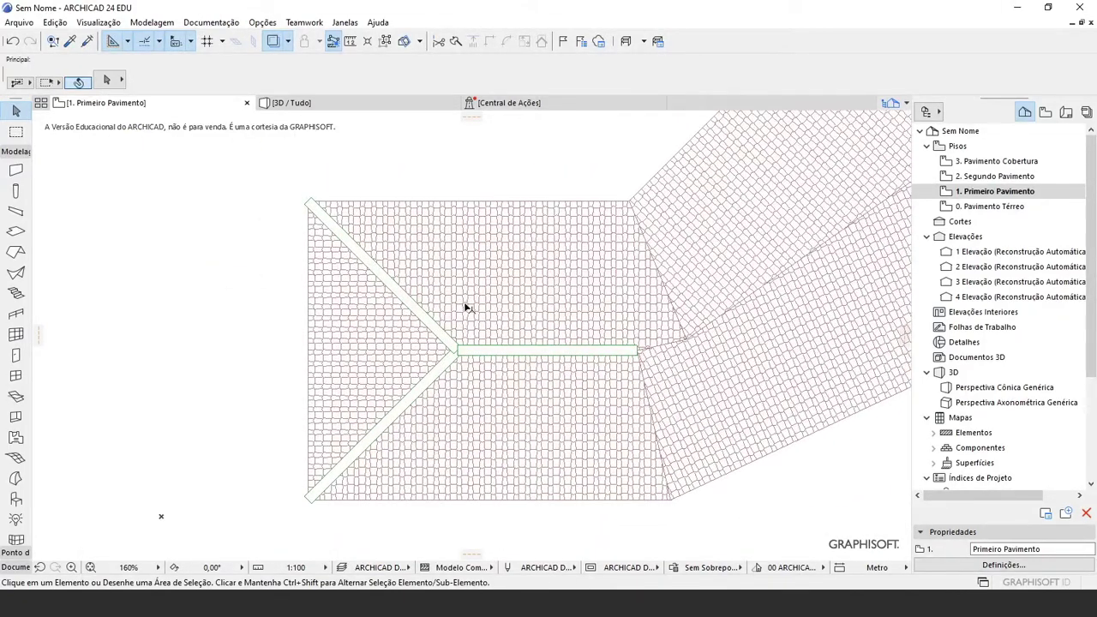
Select the horizontal ridge tile in the 3D view
left_click(466, 306)
key("F3")
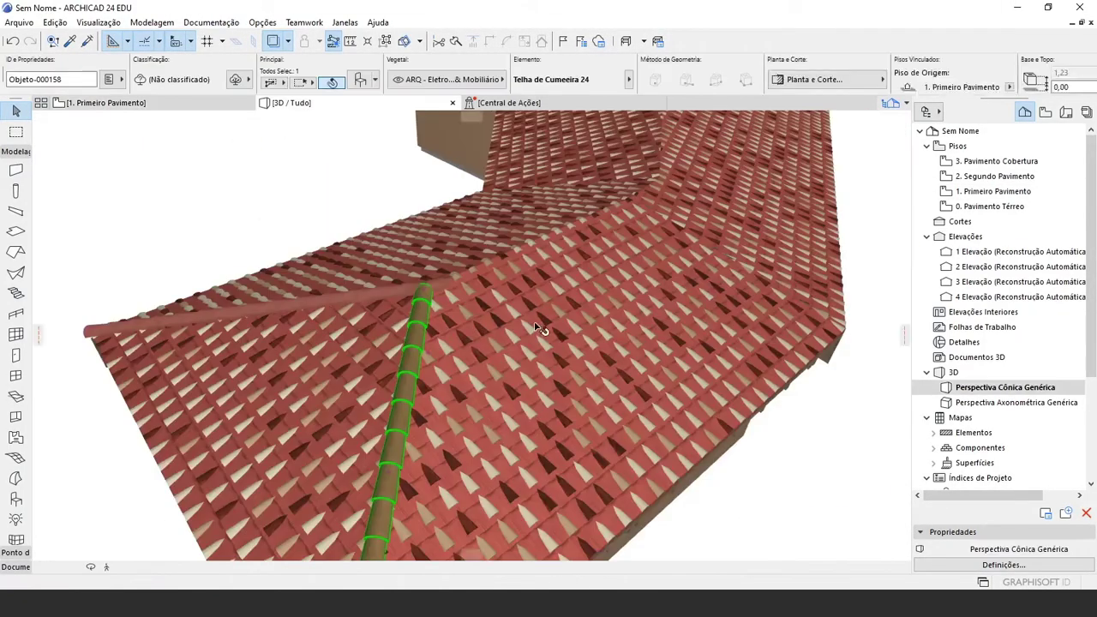
key("Escape")
left_click(439, 283)
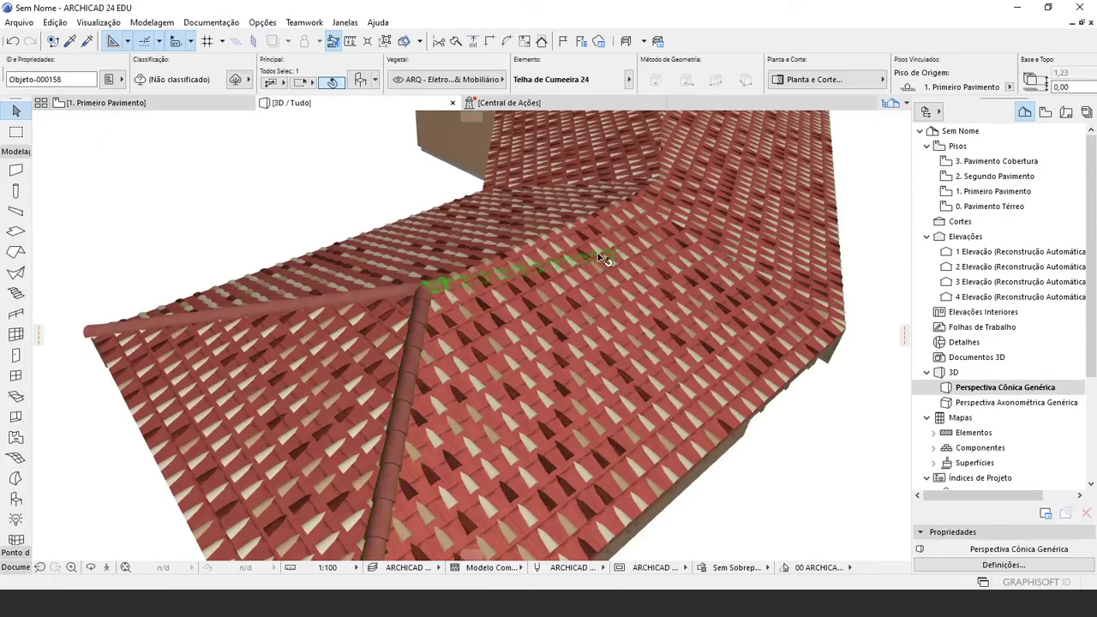
scroll(653, 257, "up", 3)
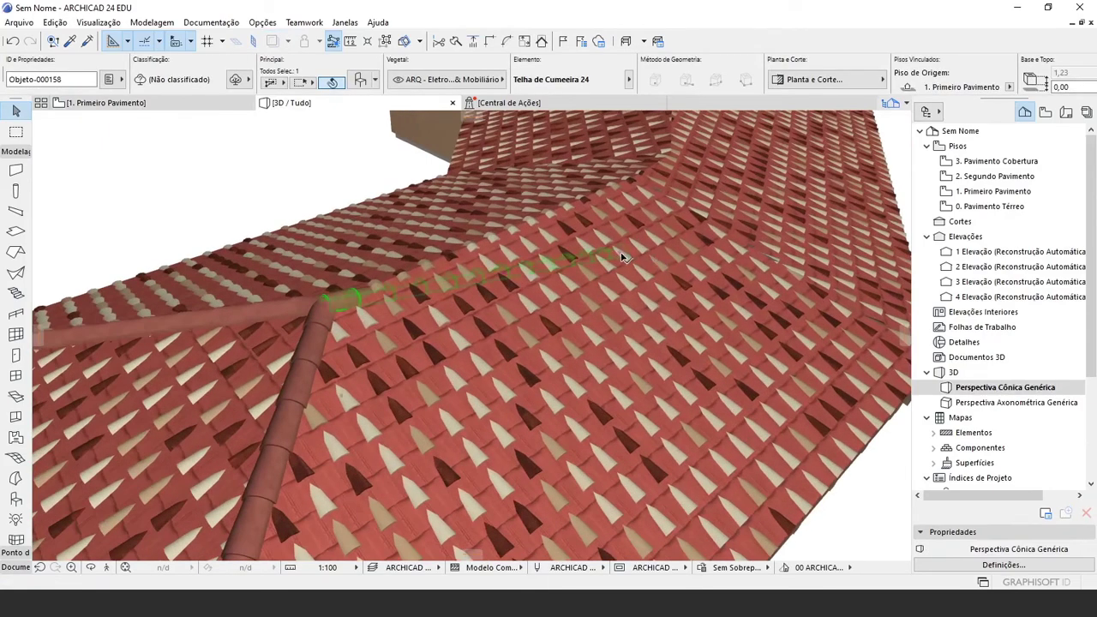
Try to stretch the far end of the horizontal ridge tile in 3D to meet the visible roof ridge
left_click(636, 265)
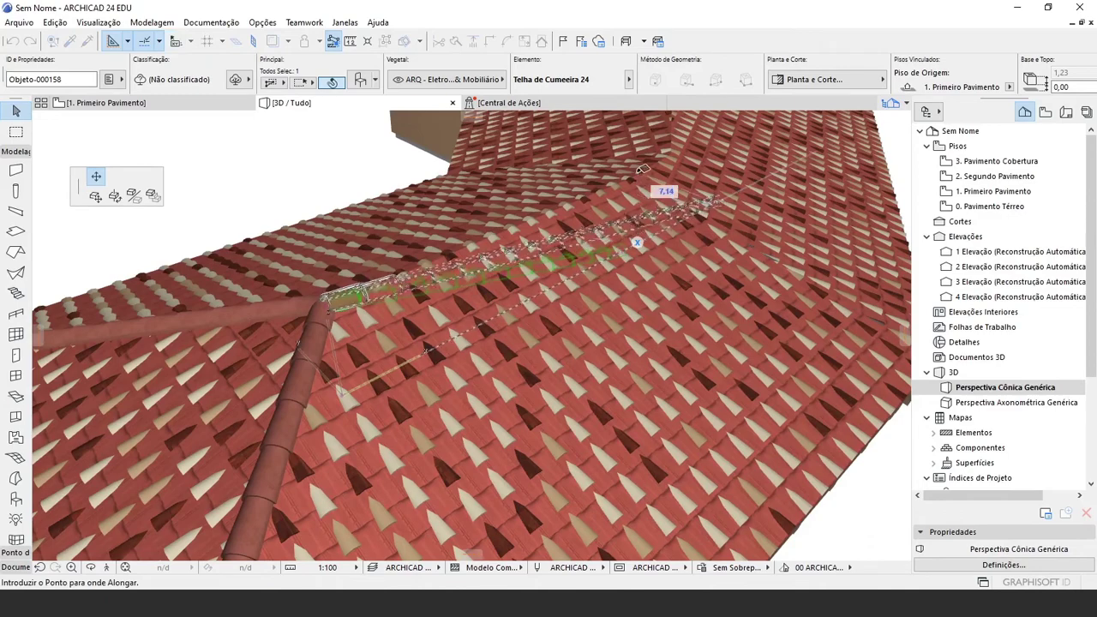
middle_click_drag(643, 171, 725, 207, "shift")
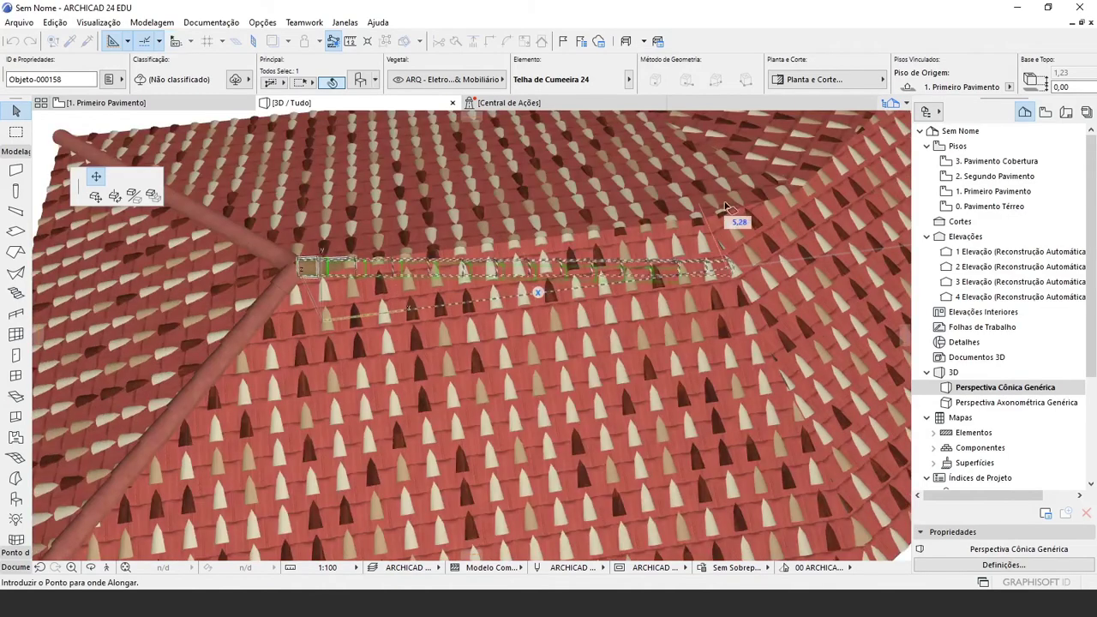
left_click(708, 220)
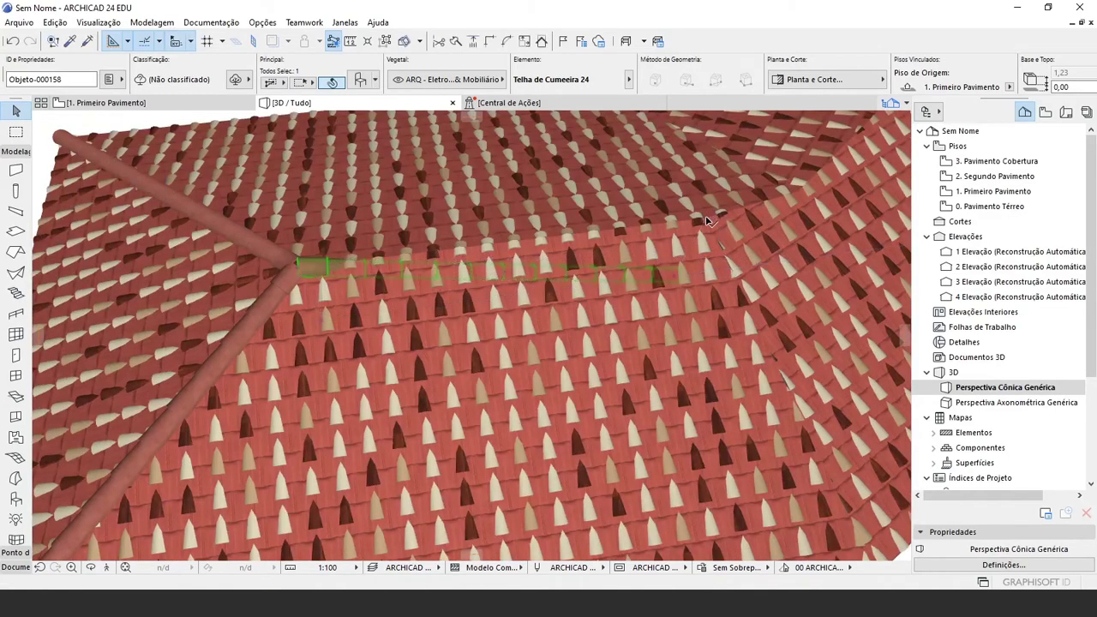
left_click(677, 288)
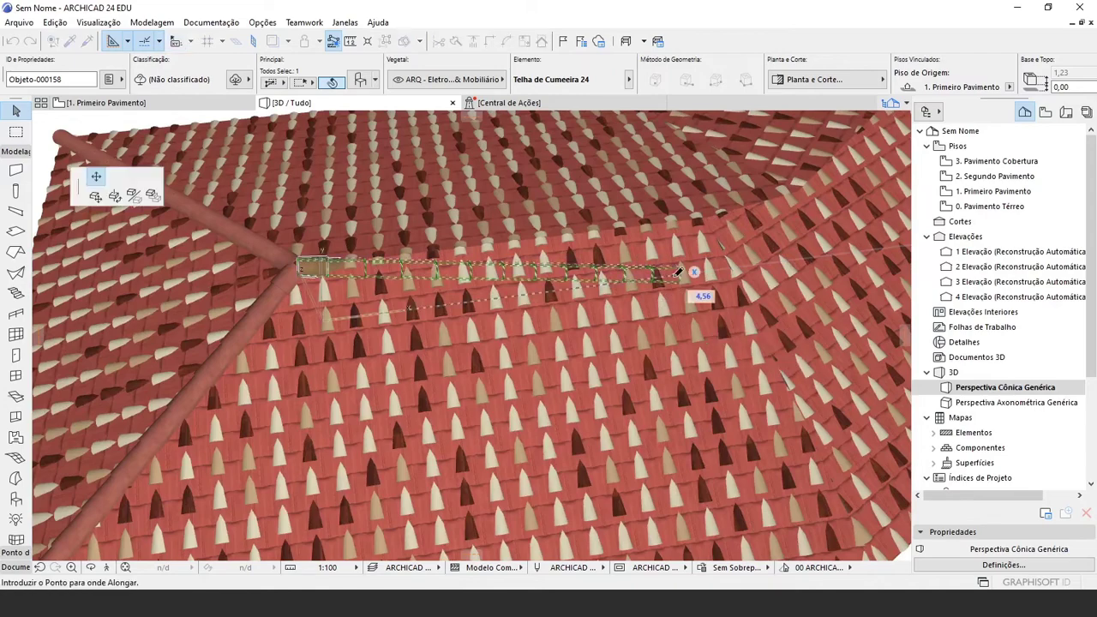
left_click(666, 229)
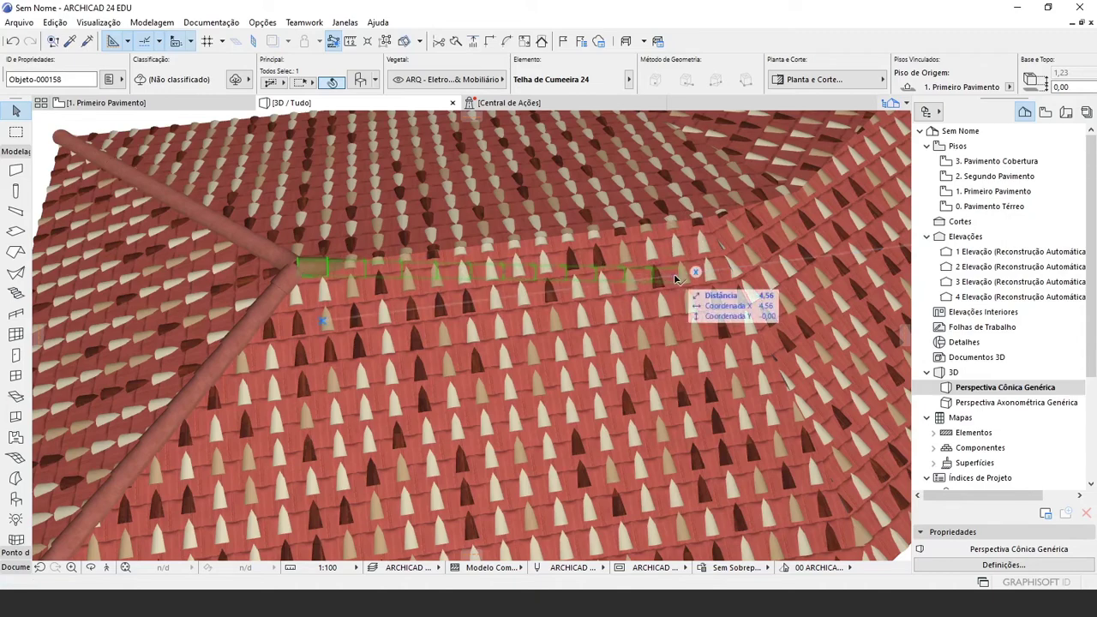
Raise the horizontal ridge tile vertically onto the roof ridge and level it down to the hip junction with Altura da Cumeeira 0,00
key("ctrl+d")
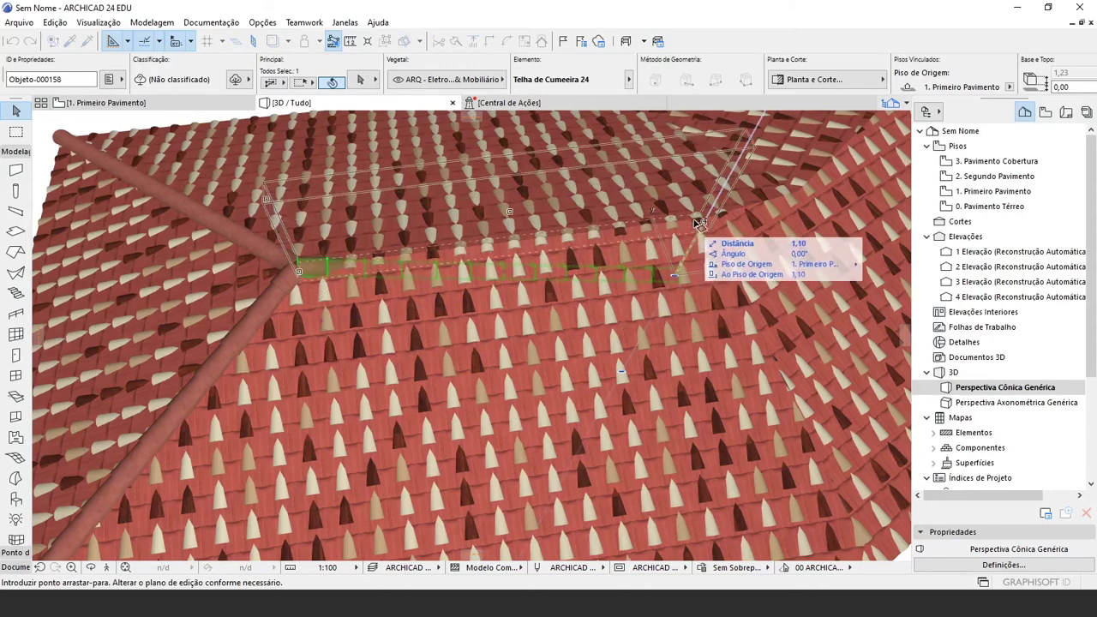
left_click(704, 219)
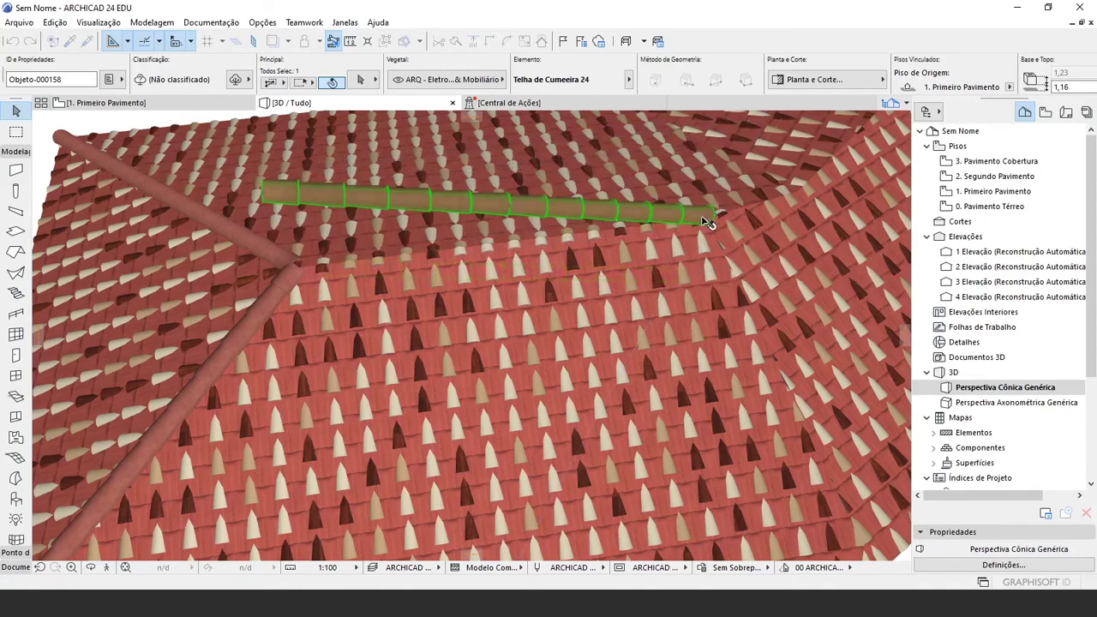
left_click(265, 197)
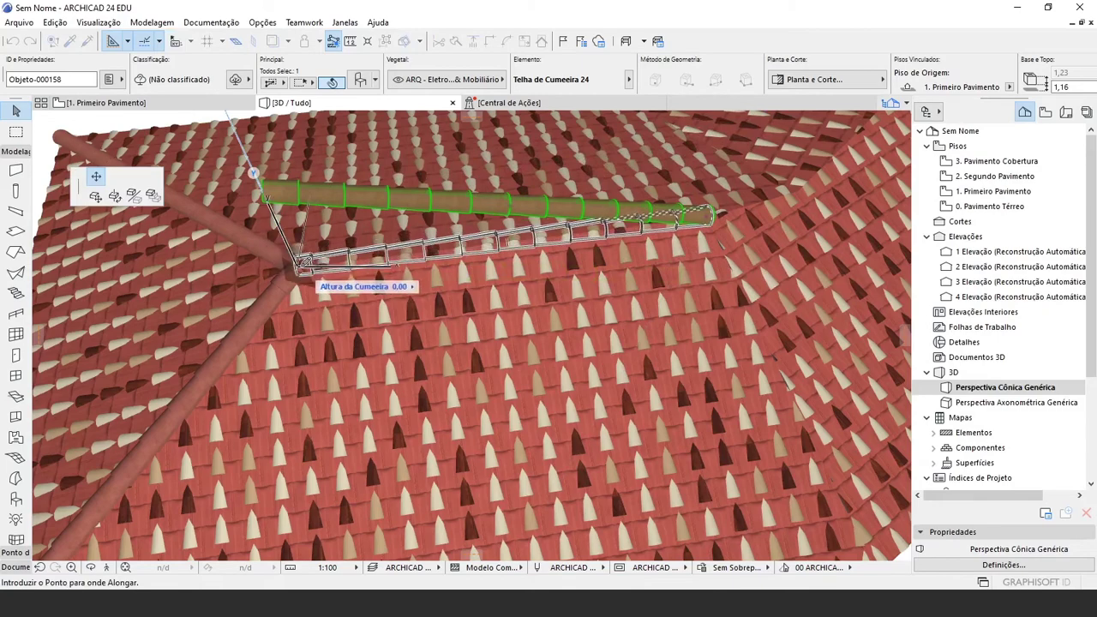
left_click(299, 260)
key("Escape")
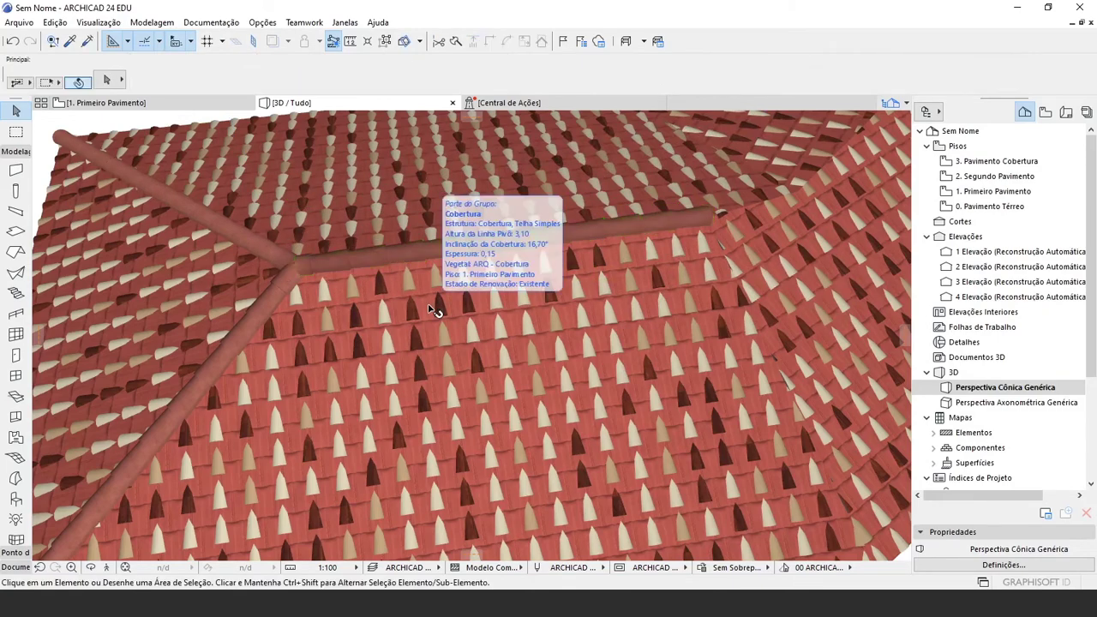
Set Esquadro Calha 24 from Elementos Acessórios 24 as the default object to place
left_click_drag(454, 291, 419, 317)
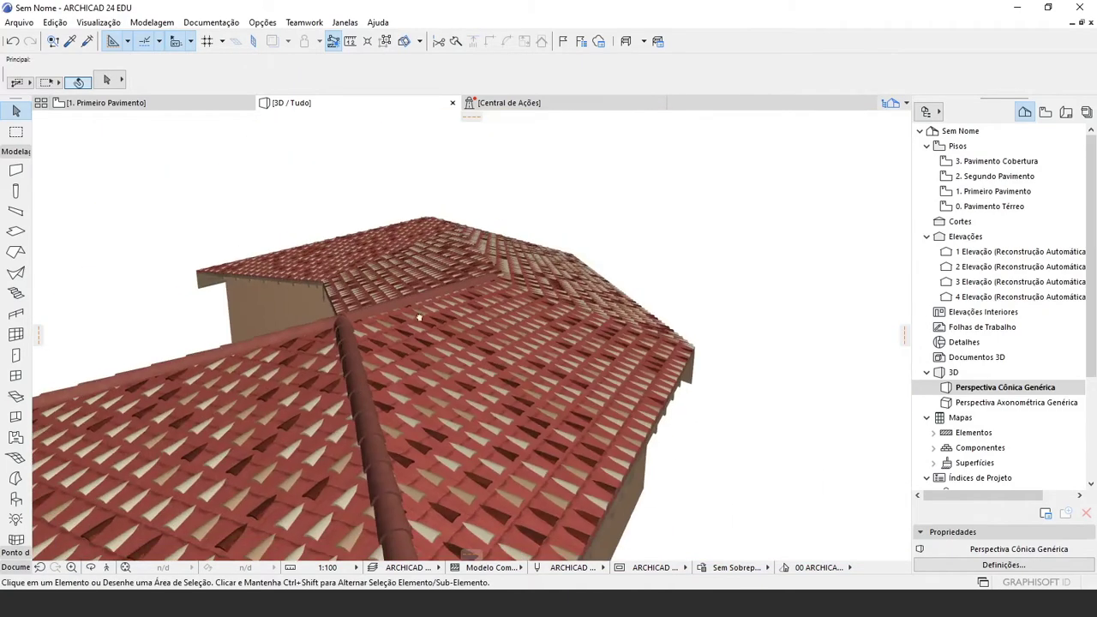
scroll(470, 291, "up", 2)
middle_click_drag(504, 268, 501, 211, "shift")
middle_click_drag(420, 278, 276, 285, "shift")
scroll(305, 224, "up", 1)
middle_click_drag(306, 227, 360, 393, "shift")
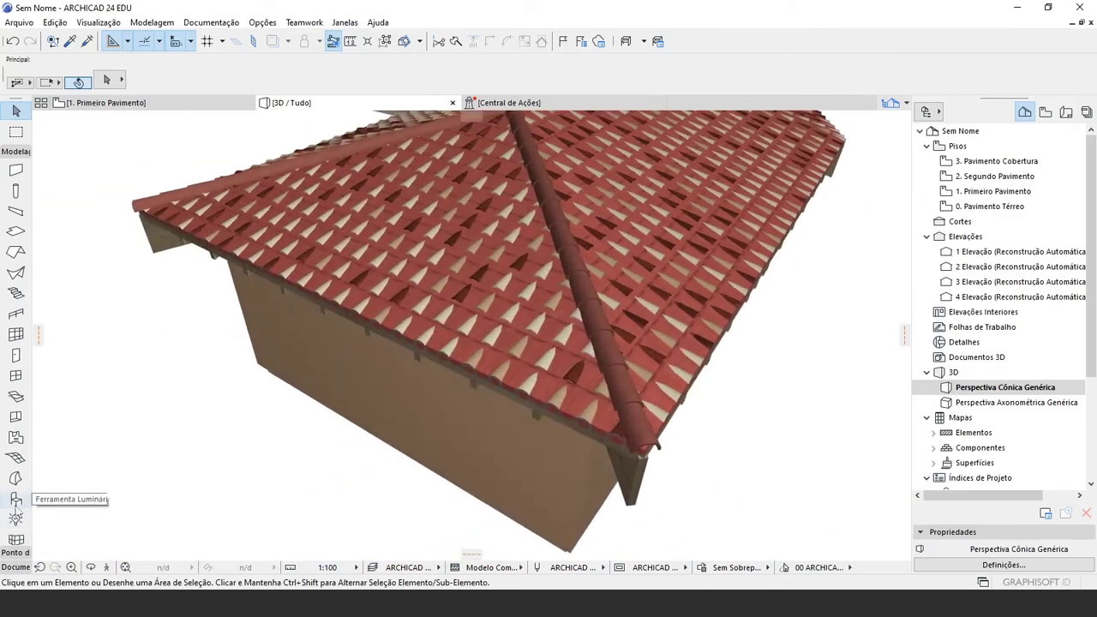
left_click(16, 499)
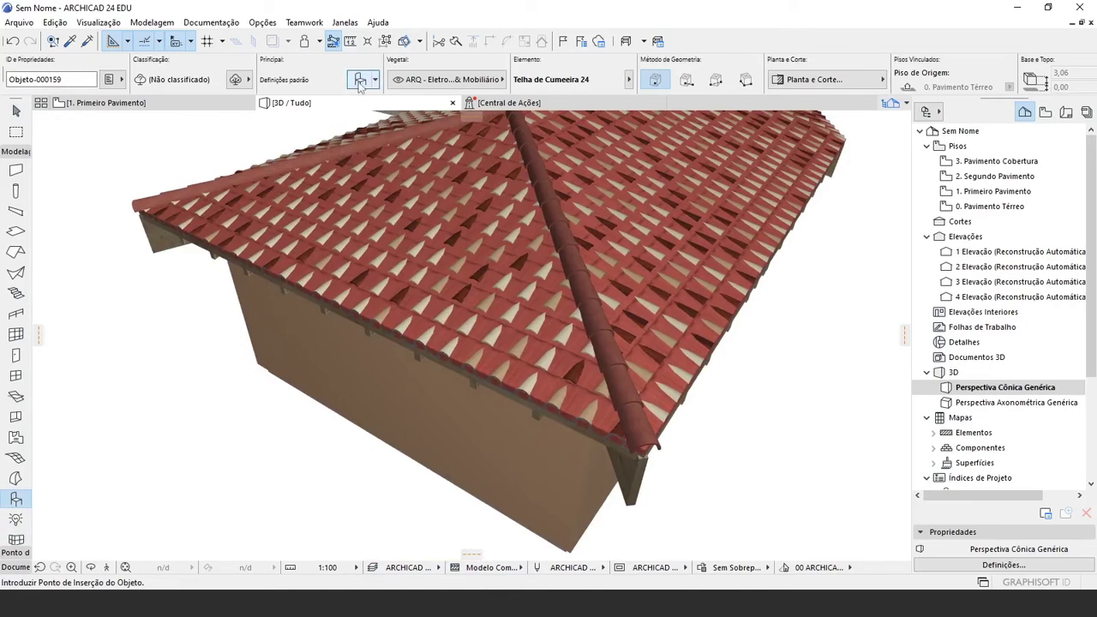
left_click(360, 80)
scroll(485, 452, "down", 2)
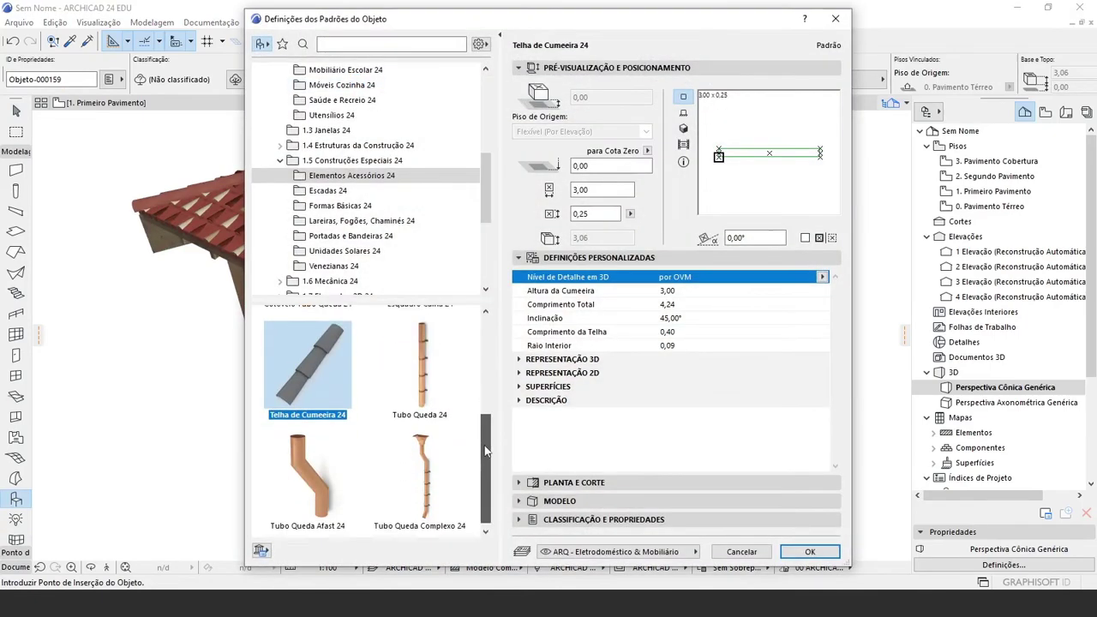
scroll(485, 452, "up", 2)
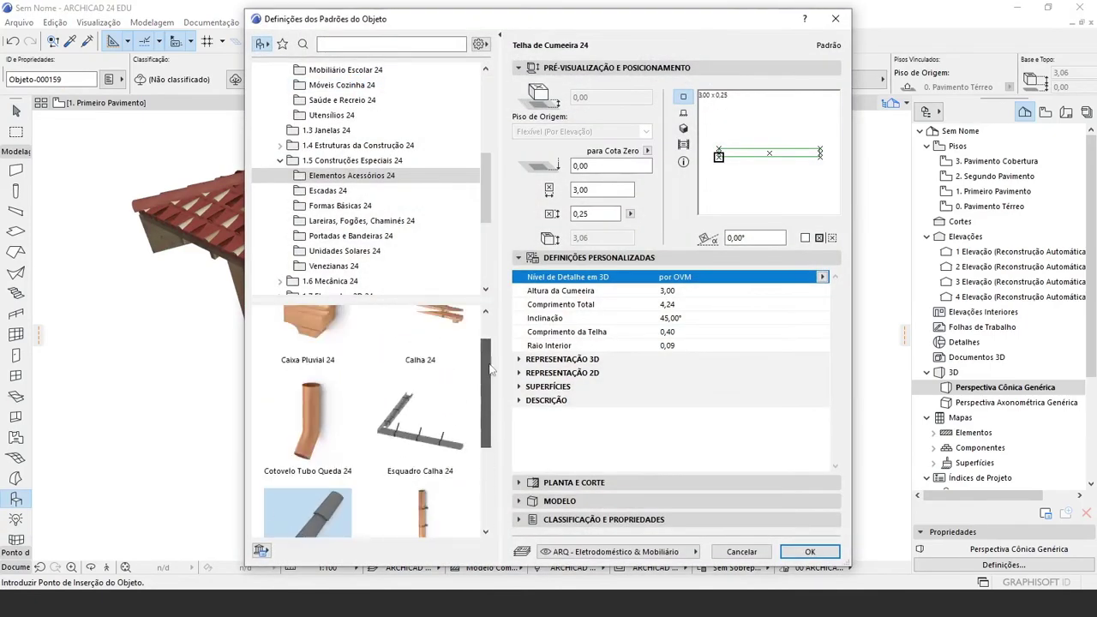
left_click(404, 471)
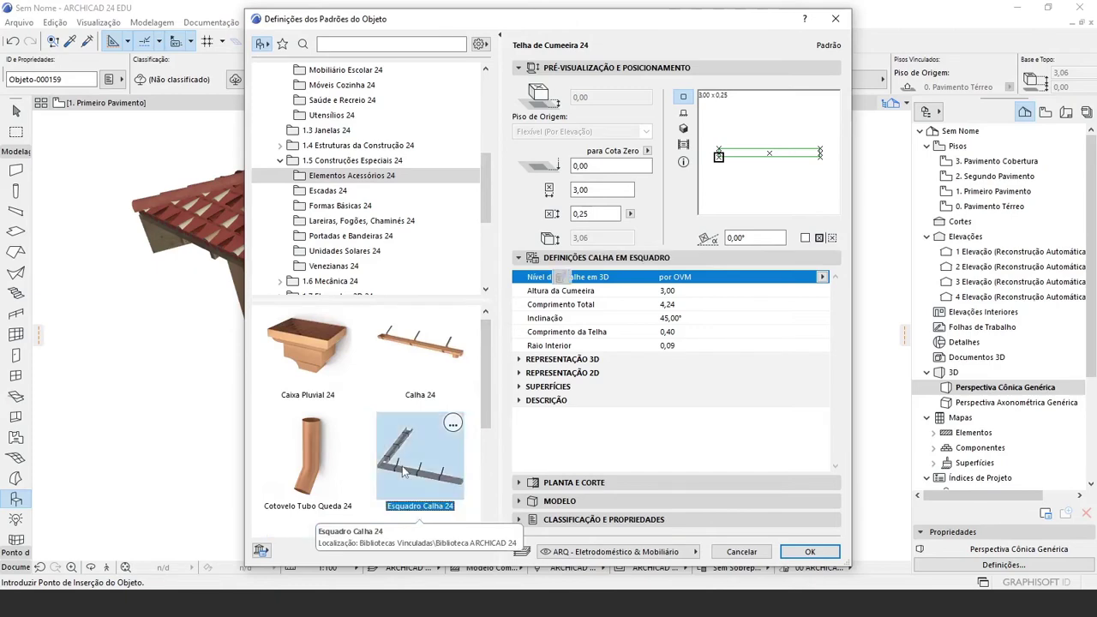
left_click(802, 553)
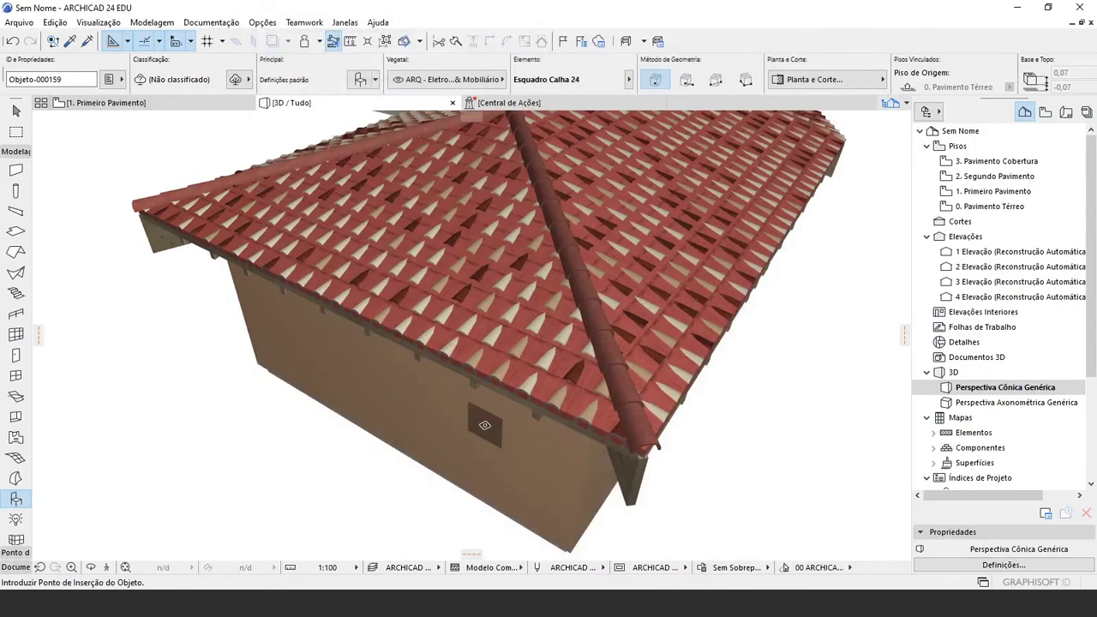
Place the corner gutter in the floor plan beside the lower-left corner of the roof
key("F2")
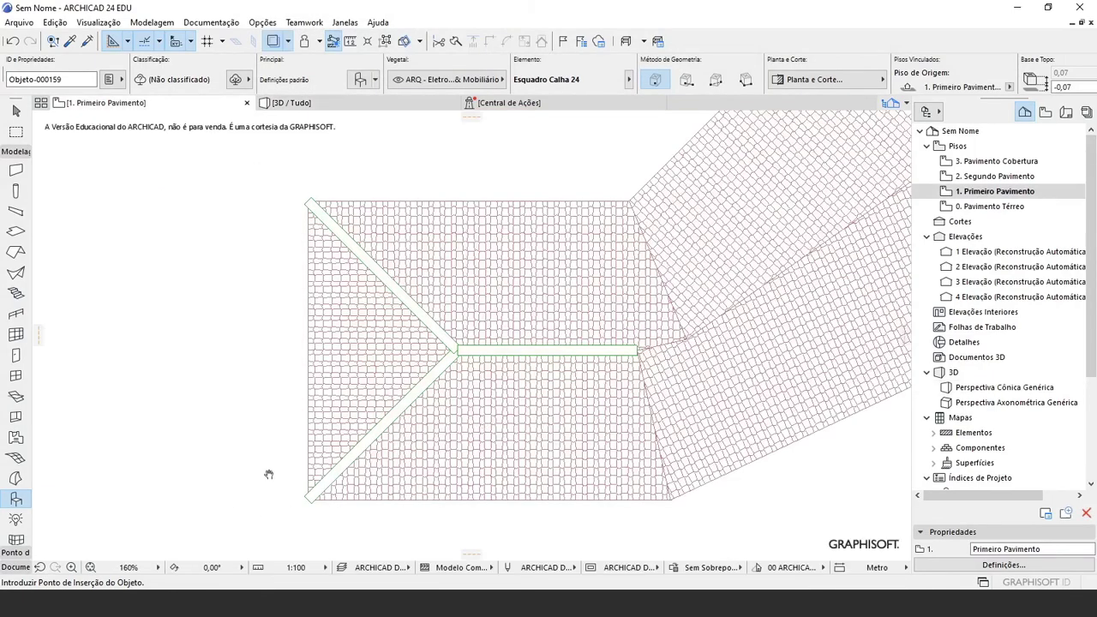
left_click(275, 396)
key("Escape")
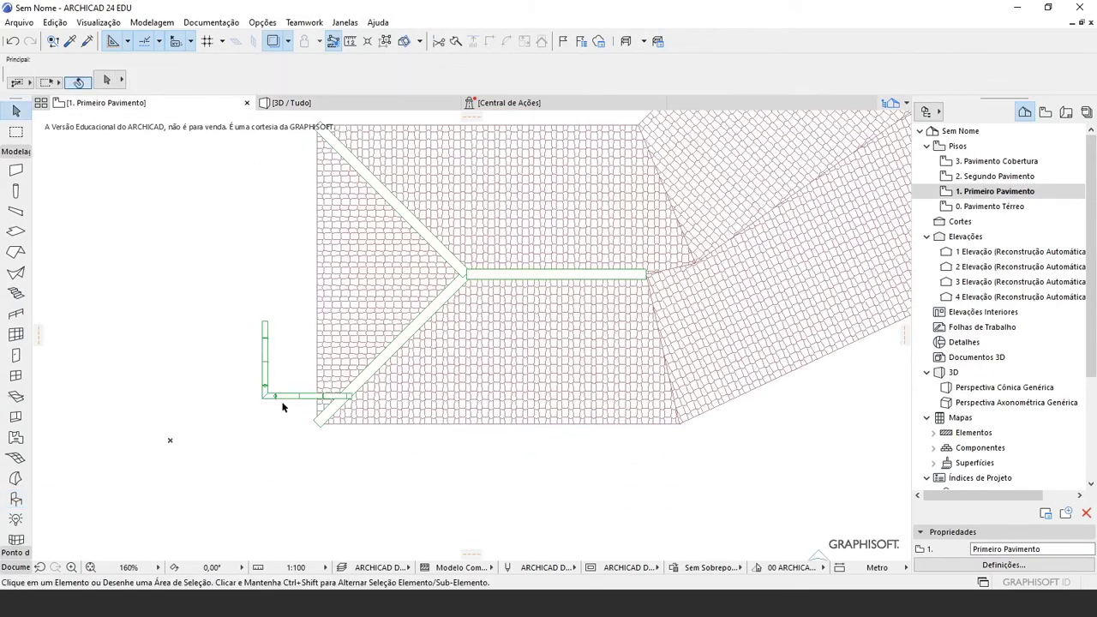
Move the corner gutter so its inner corner meets the roof's lower-left eave corner
scroll(282, 403, "up", 4)
left_click(247, 391)
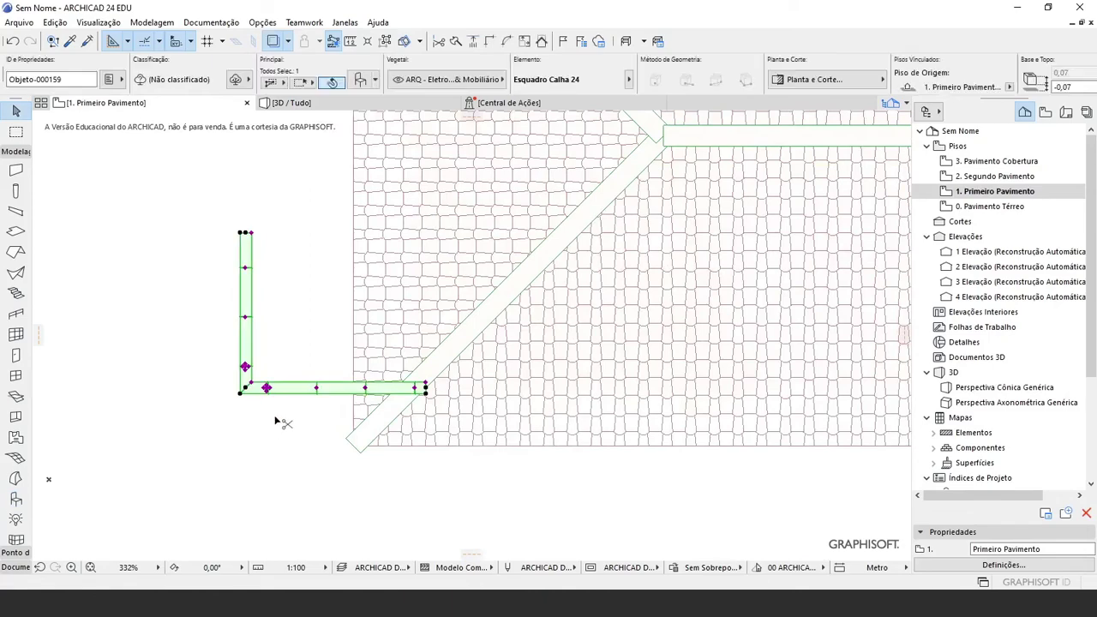
key("ctrl+d")
left_click(242, 392)
scroll(343, 450, "up", 3)
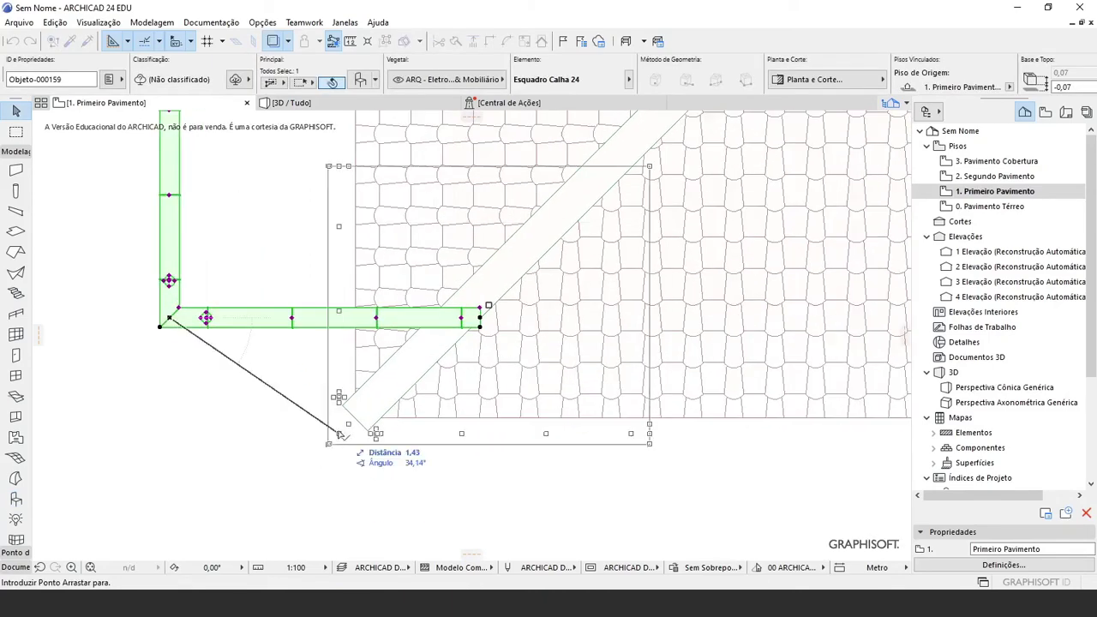
left_click(309, 463)
key("ctrl+d")
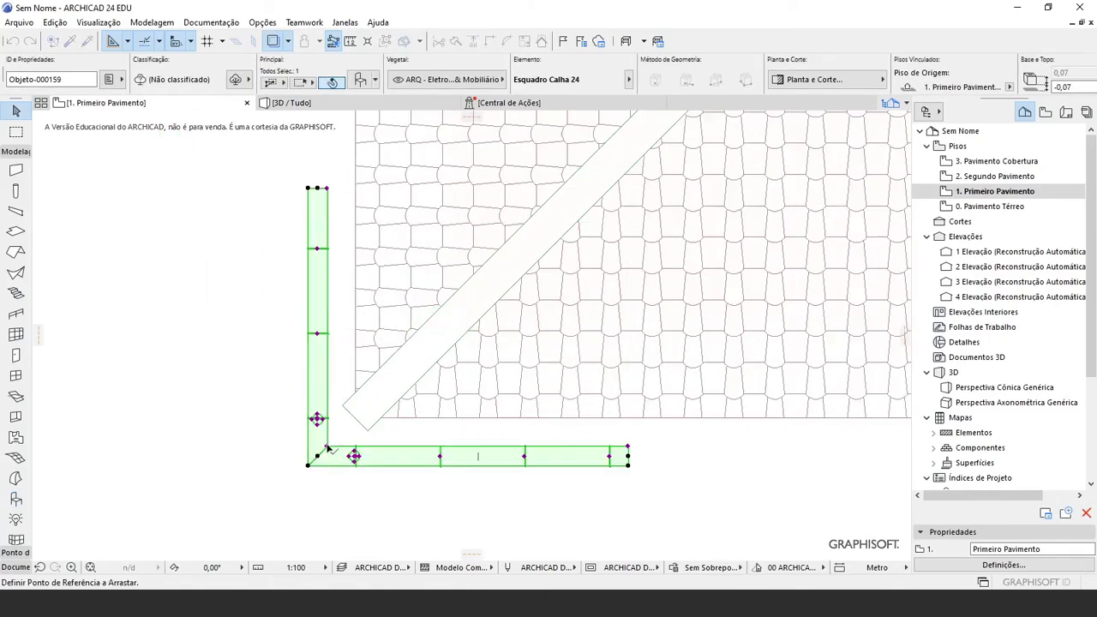
left_click(327, 446)
left_click(357, 417)
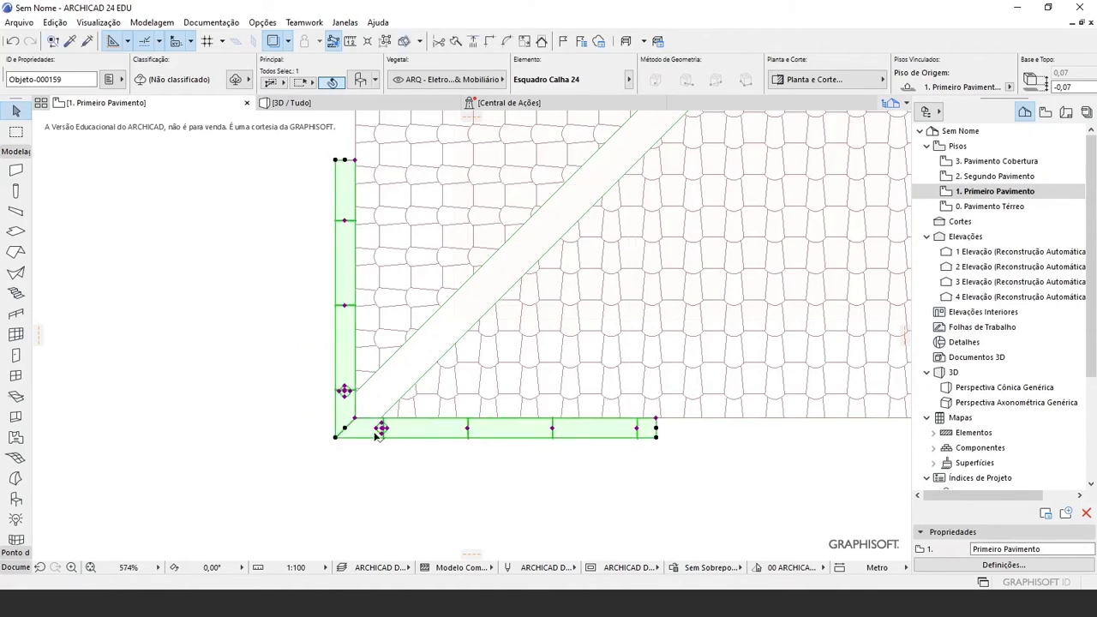
Stretch the gutter's horizontal leg along the lower eave, stopping short of the angled wing
scroll(379, 429, "down", 3)
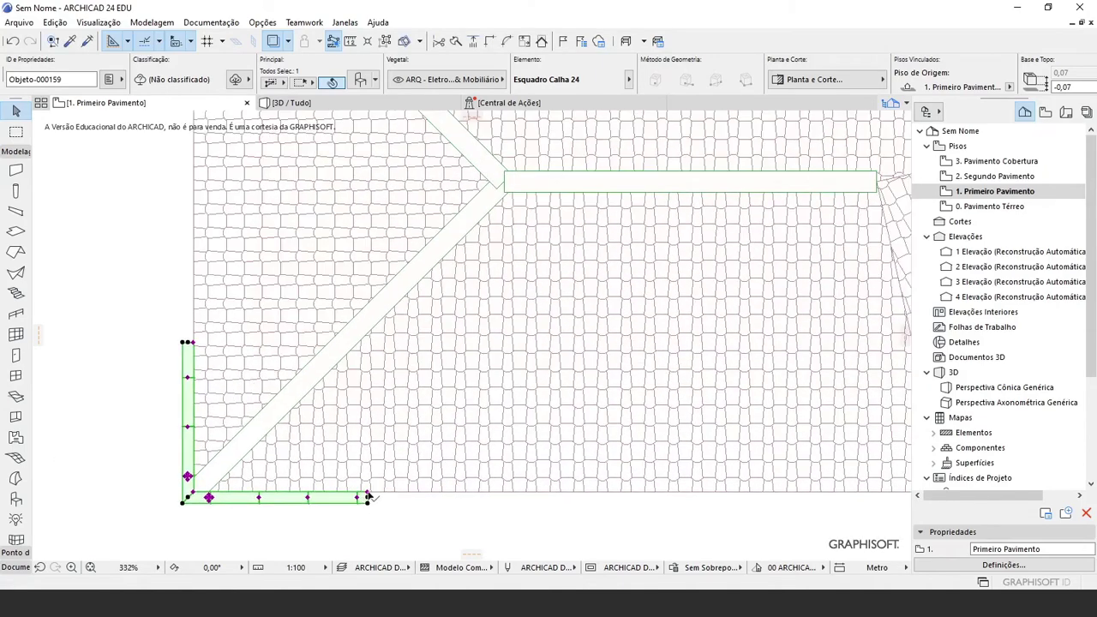
left_click(368, 497)
left_click(757, 497)
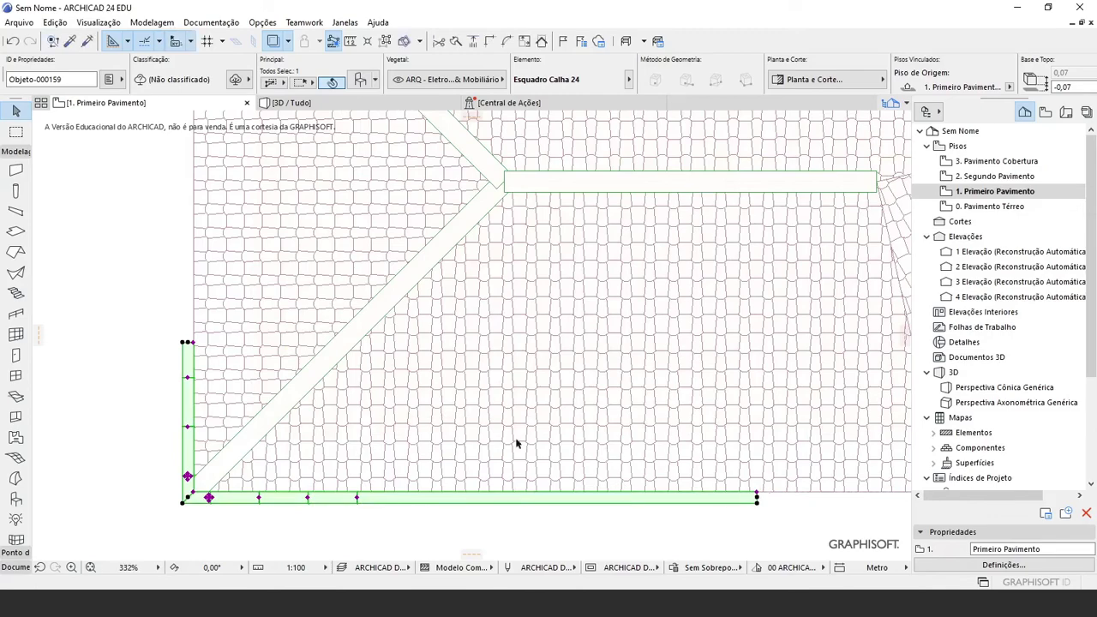
Stretch the gutter's vertical leg up the left eave until it is level with the horizontal ridge
left_click(193, 343)
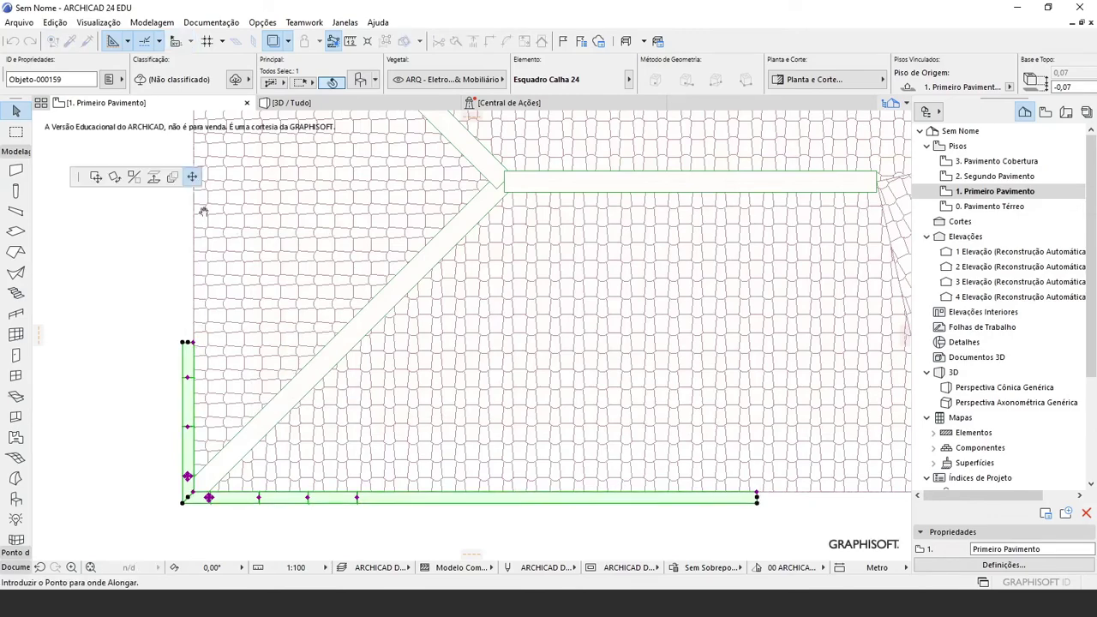
middle_click_drag(203, 211, 194, 421)
middle_click_drag(216, 334, 230, 376)
scroll(228, 377, "down", 1)
scroll(221, 390, "down", 3)
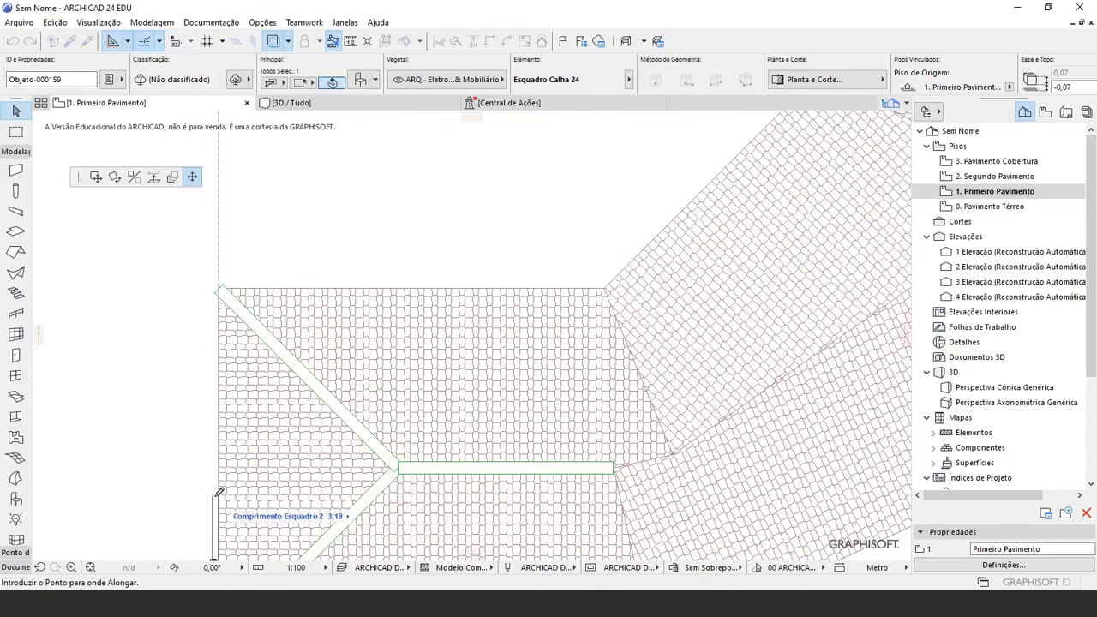
left_click(400, 463)
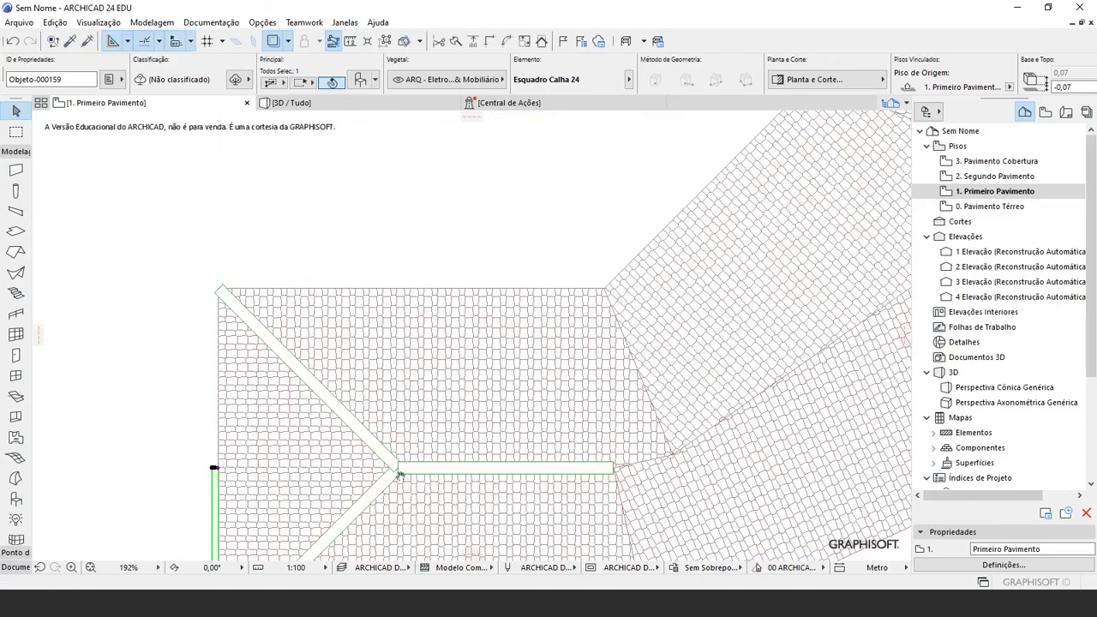
Extend the gutter's horizontal leg to the lower eave corner where the angled wing begins
scroll(463, 480, "up", 3)
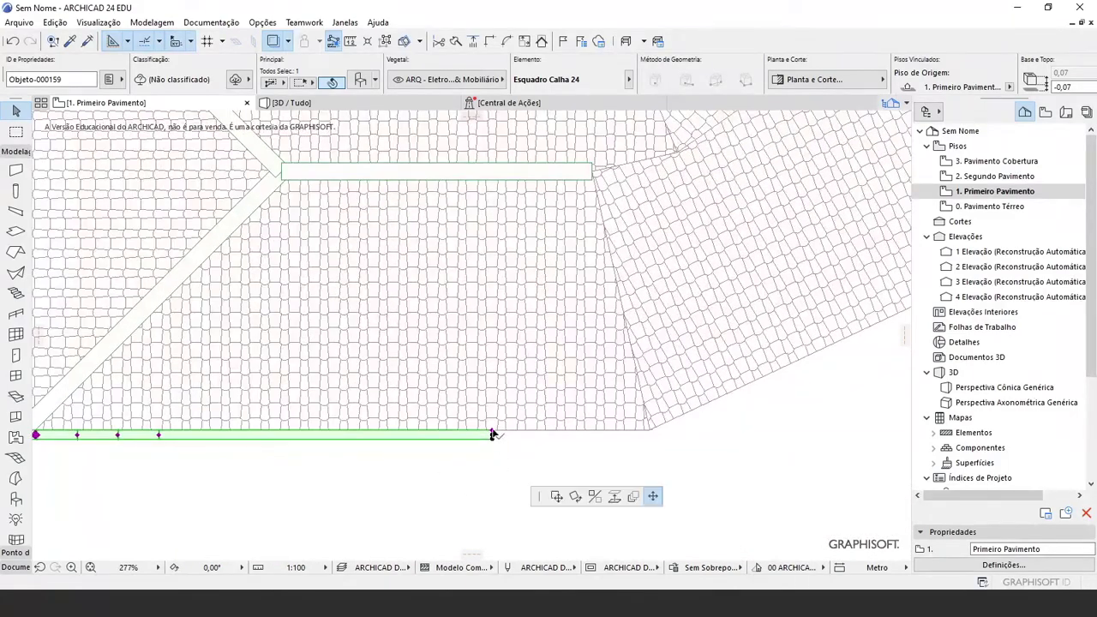
left_click(492, 435)
left_click(650, 428)
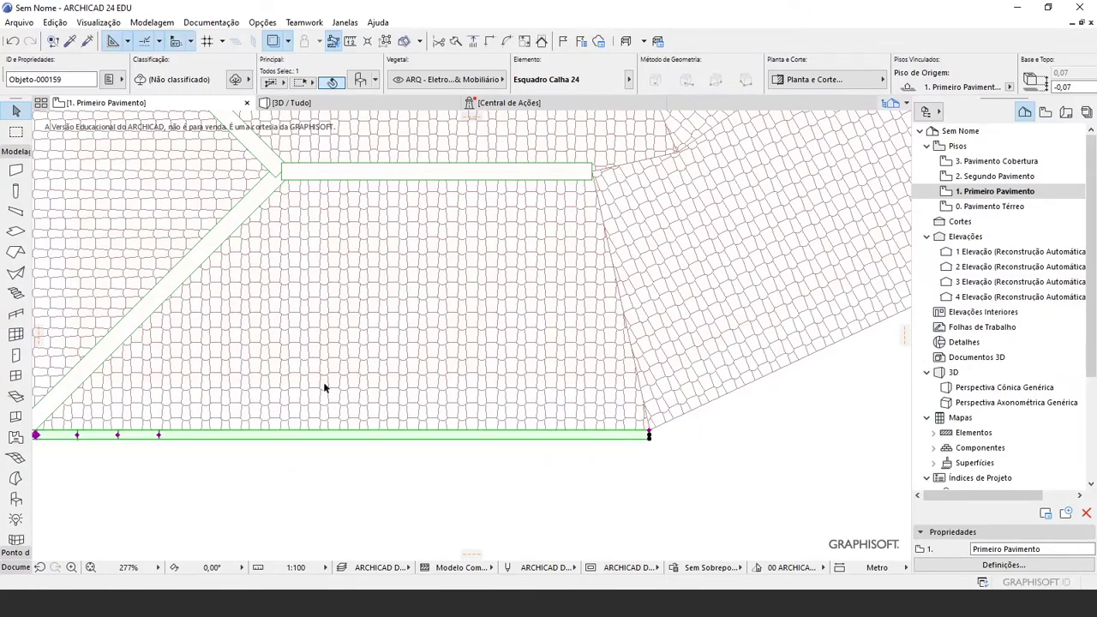
middle_click_drag(325, 385, 608, 428)
middle_click_drag(382, 458, 256, 458)
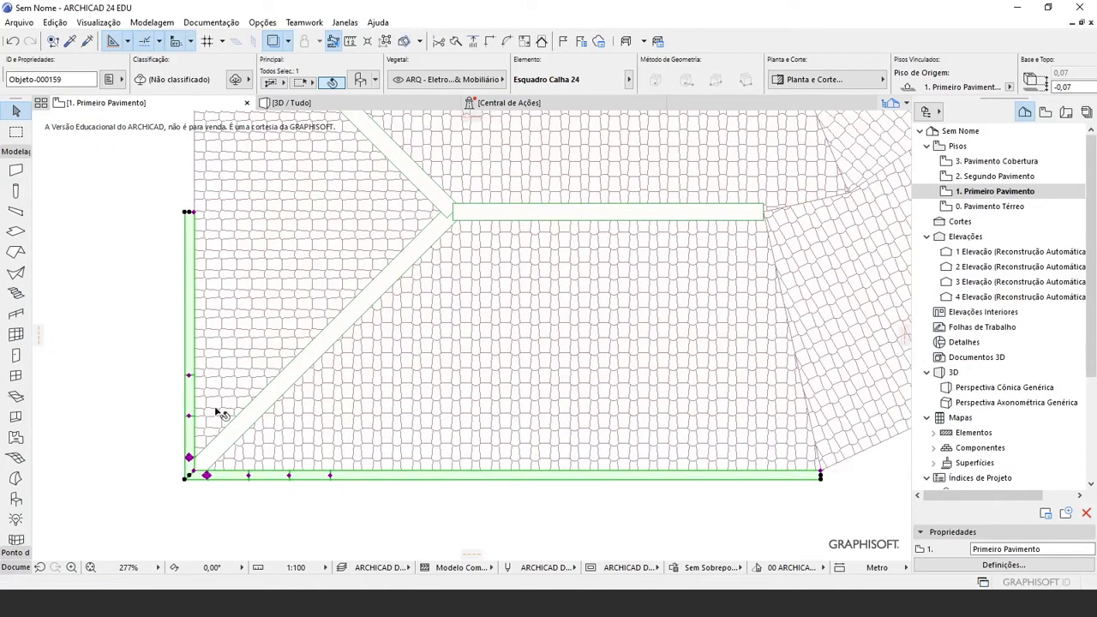
middle_click_drag(645, 401, 331, 426)
scroll(536, 546, "up", 3)
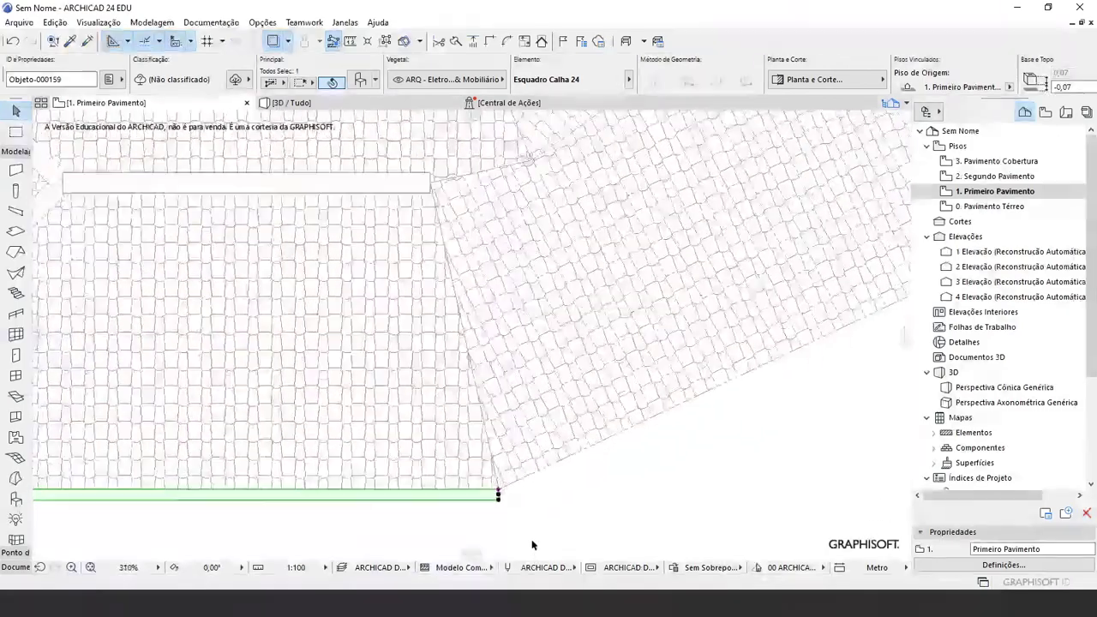
scroll(400, 498, "down", 4)
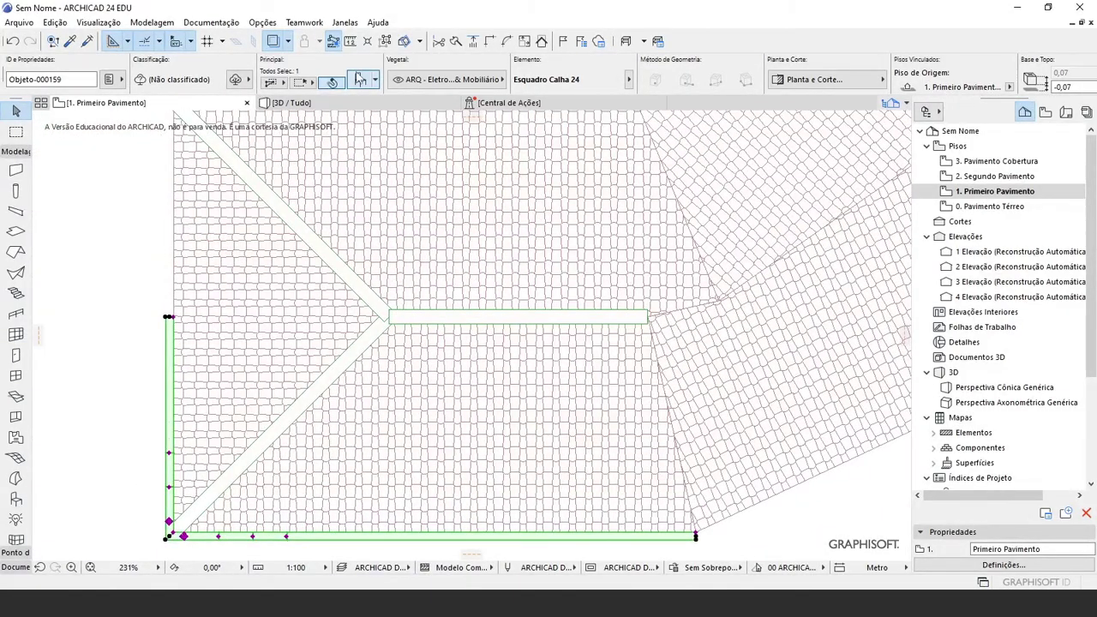
Set the support positioning on both legs of the corner gutter to Uniforme, keeping the Barra 2 support type
left_click(360, 79)
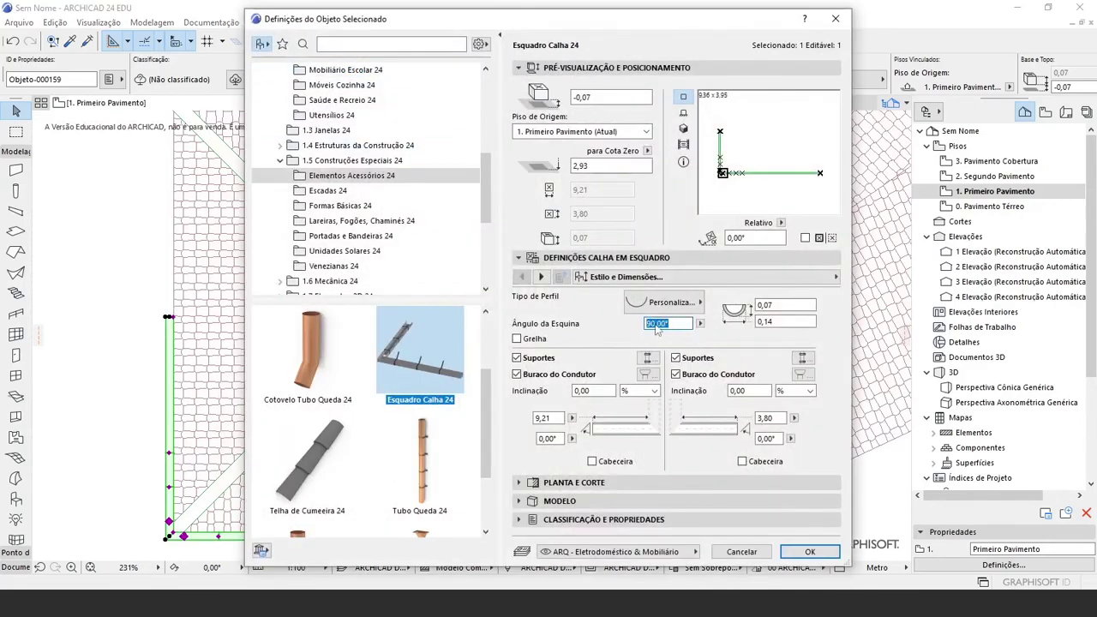
left_click(665, 303)
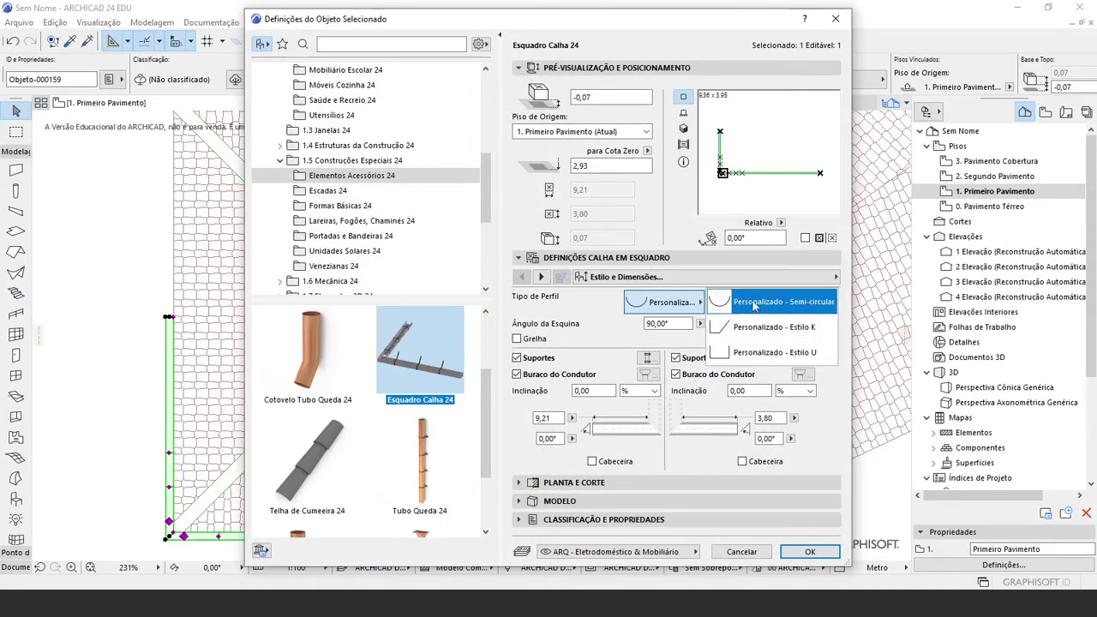
left_click(620, 348)
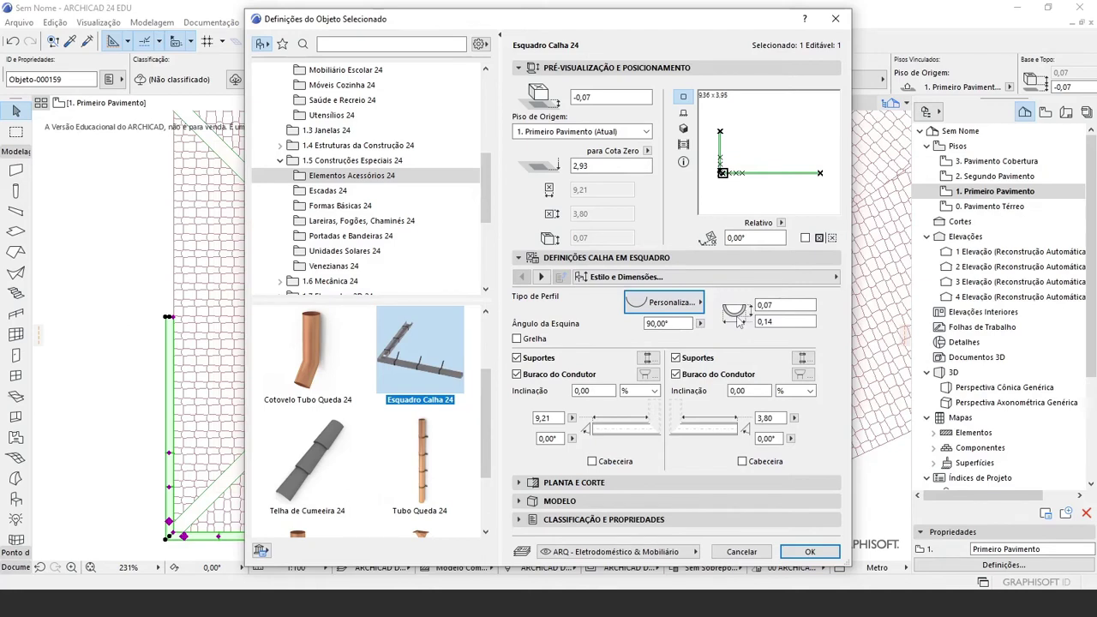
left_click(648, 360)
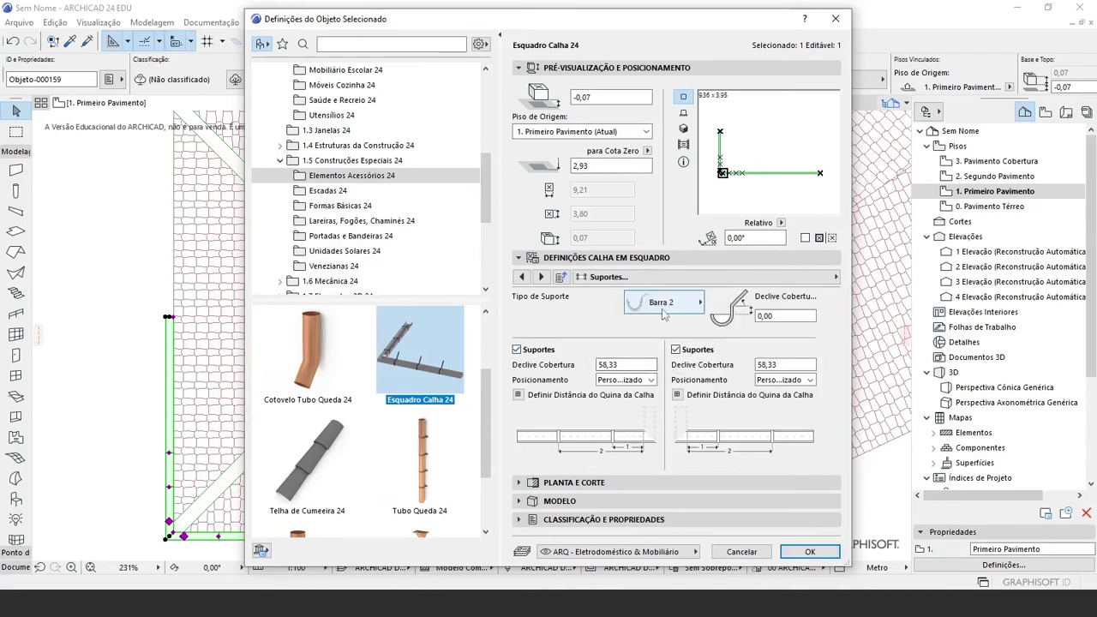
left_click(678, 311)
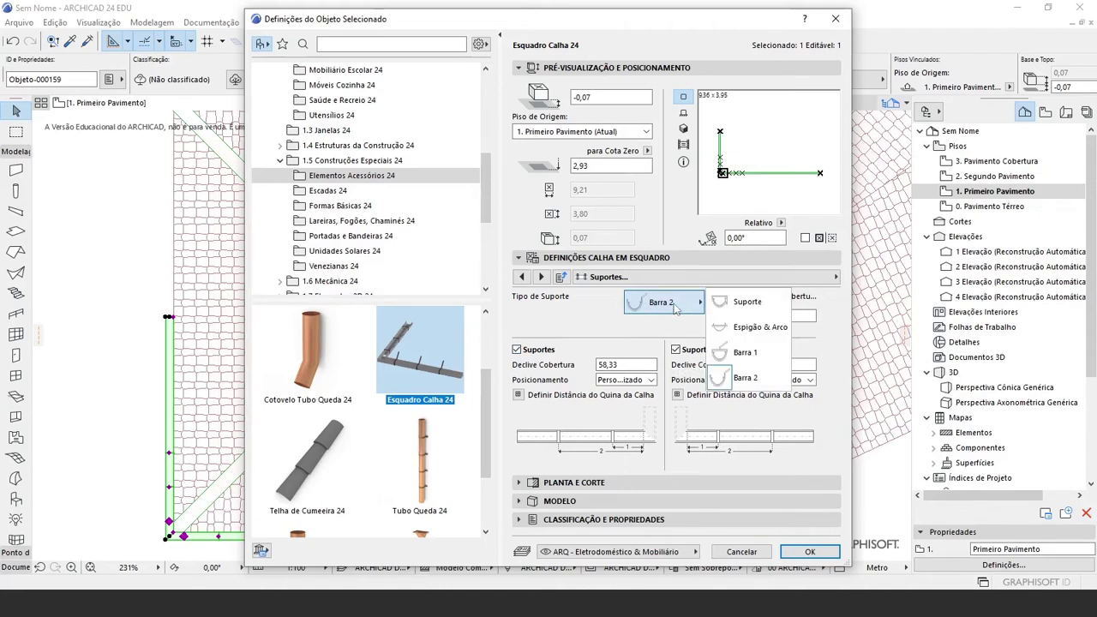
left_click(675, 310)
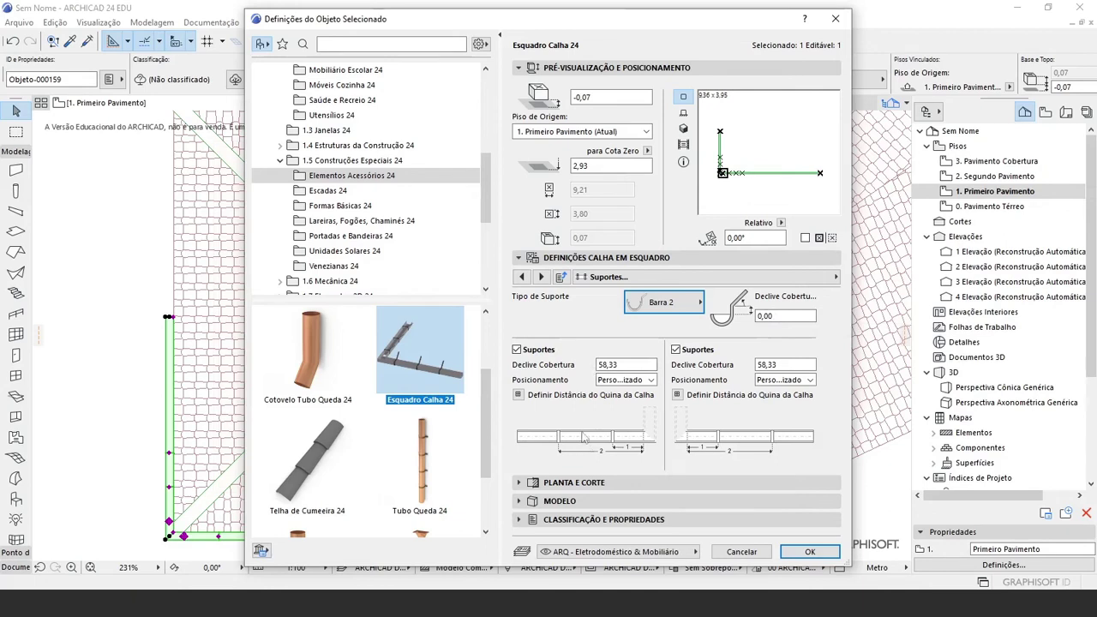
left_click(626, 380)
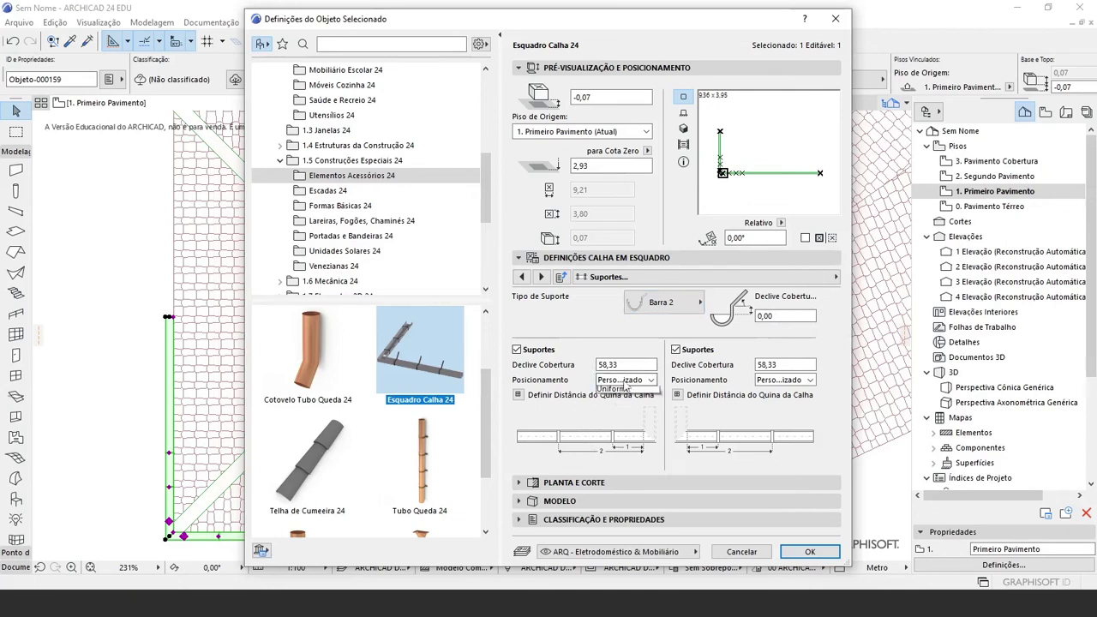
left_click(619, 391)
left_click(776, 380)
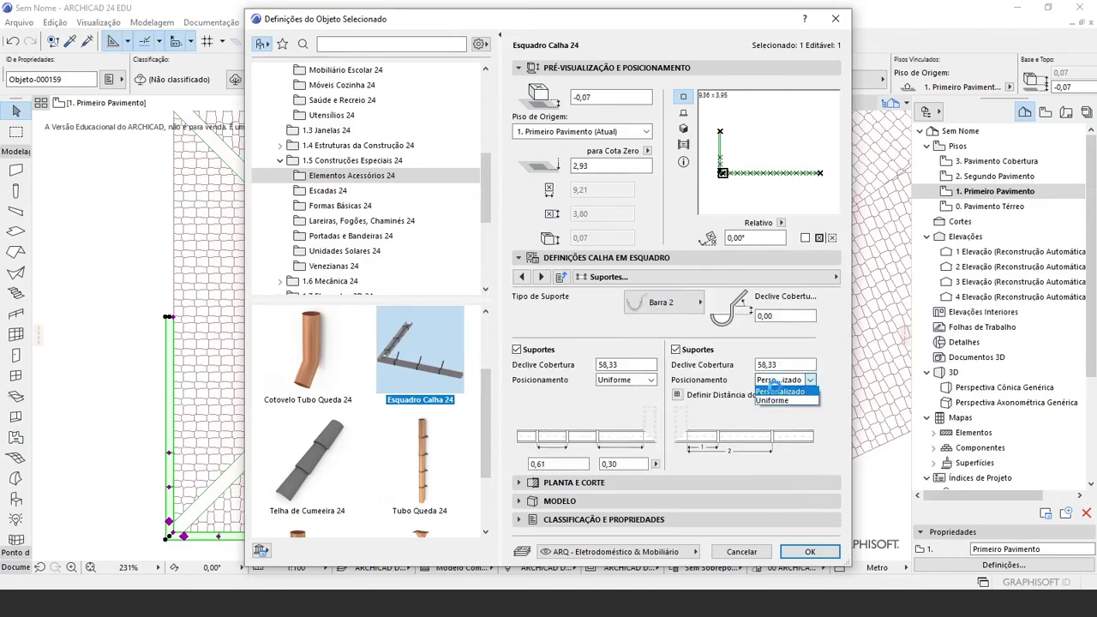
left_click(778, 392)
left_click(784, 554)
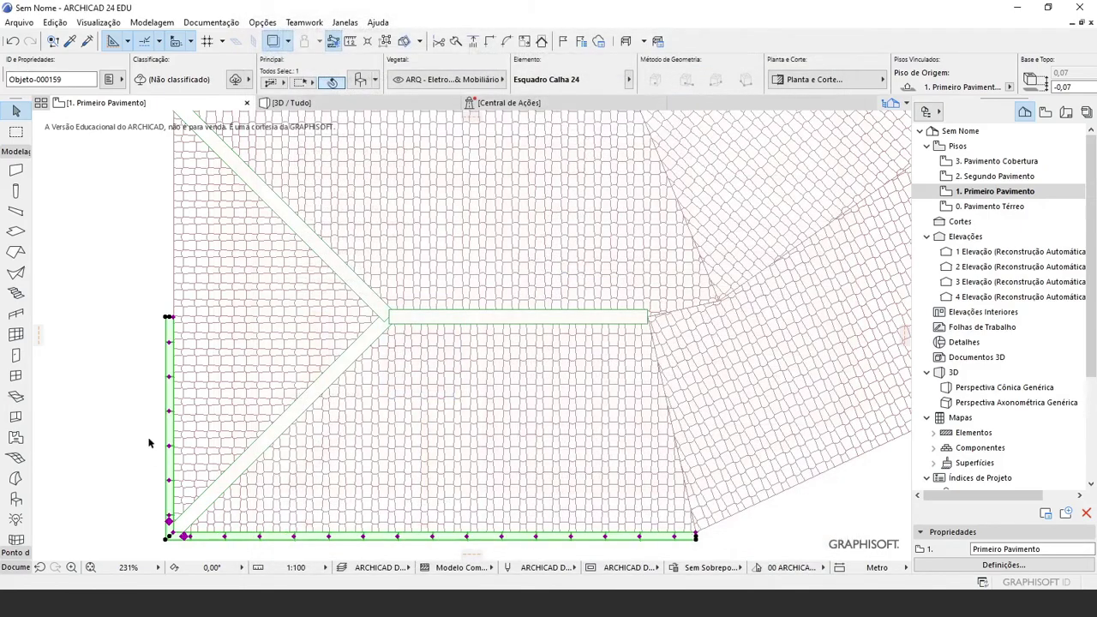
Show the model in 3D and lower the corner gutter by 0.1 m with an elevation offset of -0,1
middle_click_drag(186, 387, 227, 294)
key("Escape")
key("F3")
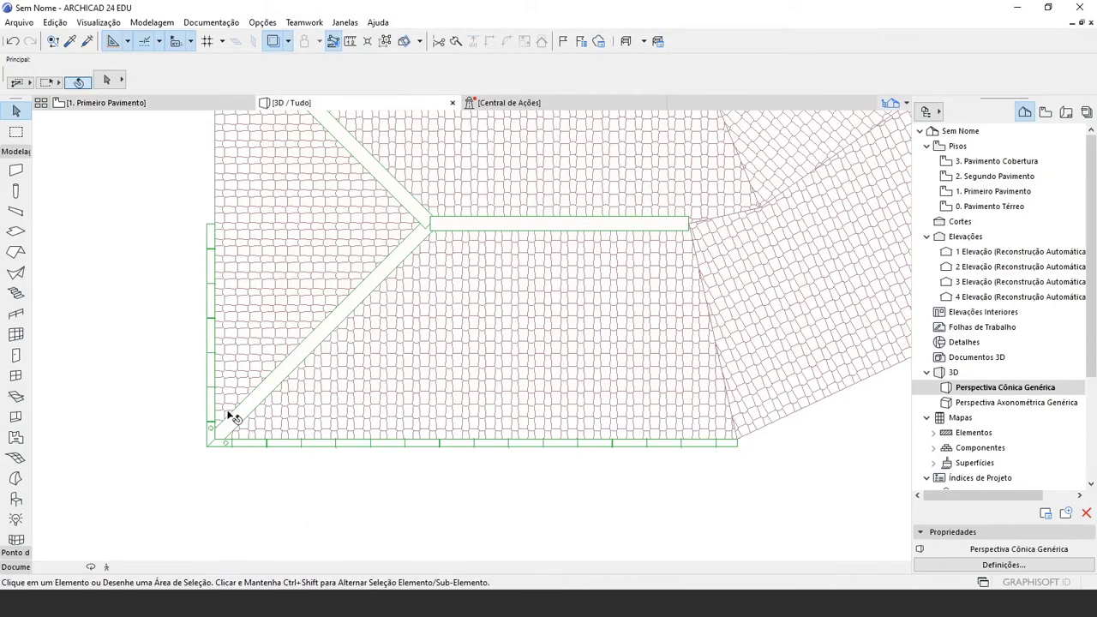
middle_click_drag(603, 441, 414, 385, "shift")
scroll(414, 386, "up", 8)
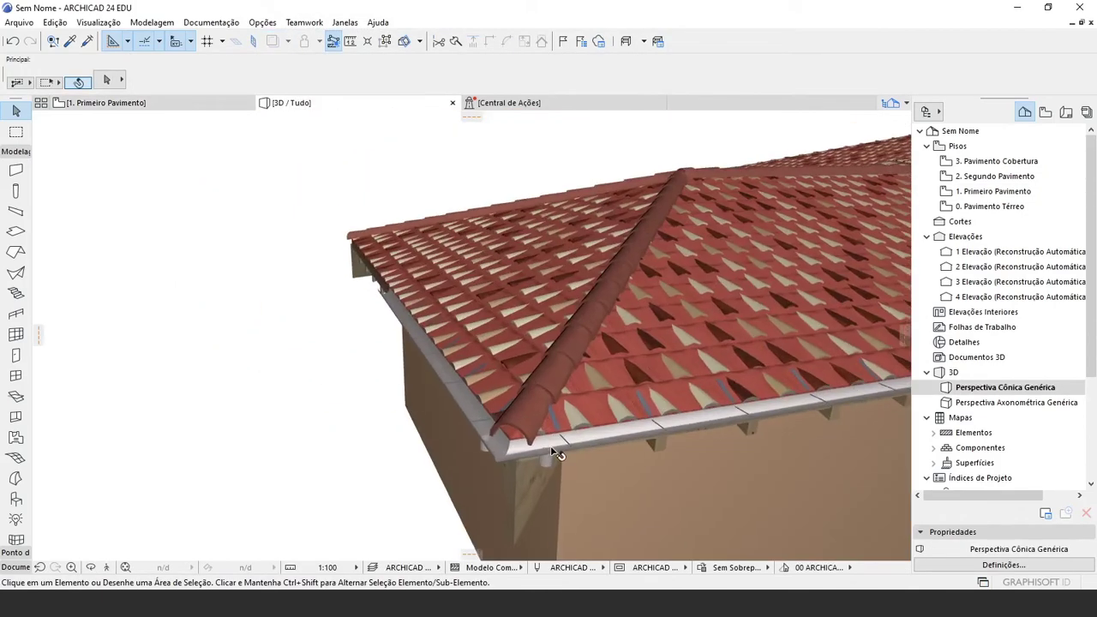
scroll(420, 314, "up", 1)
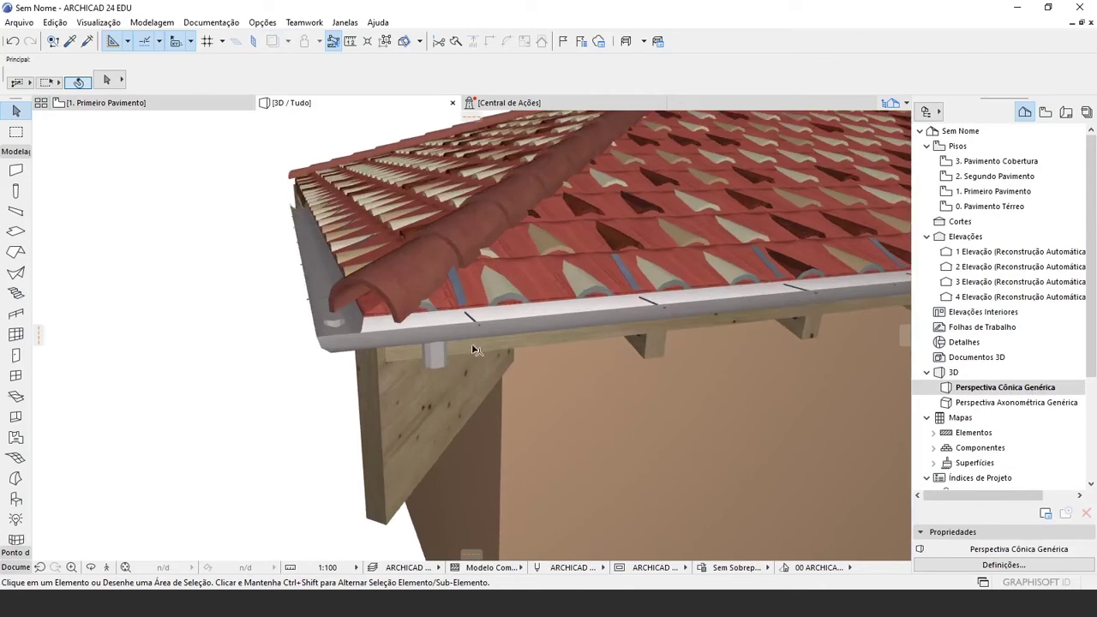
left_click(470, 336)
key("ctrl+9")
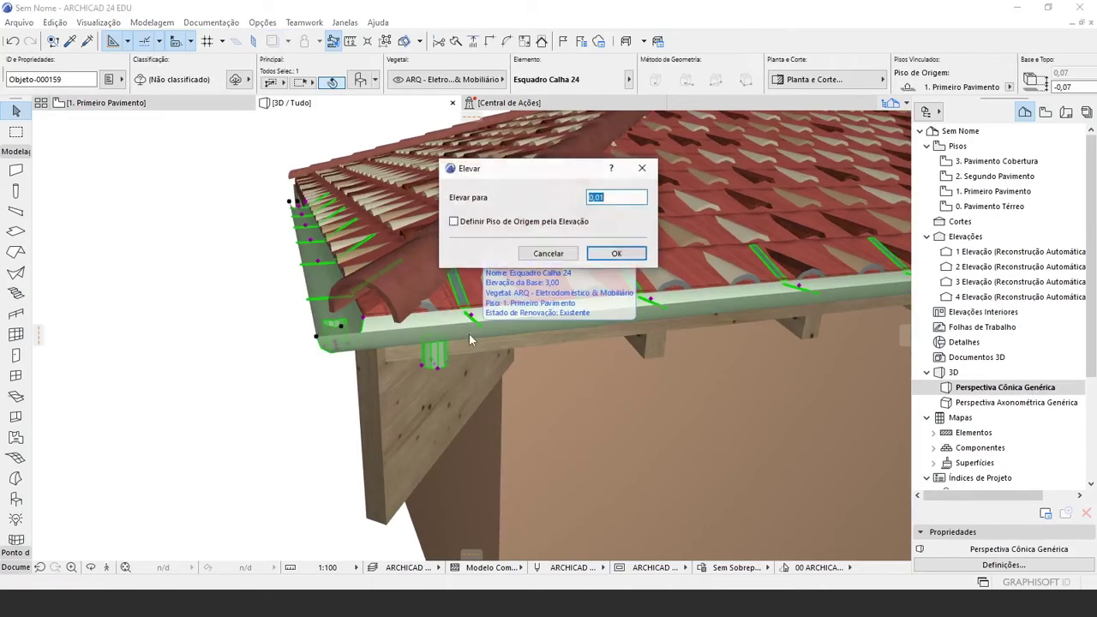
type("-0,1")
key("Return")
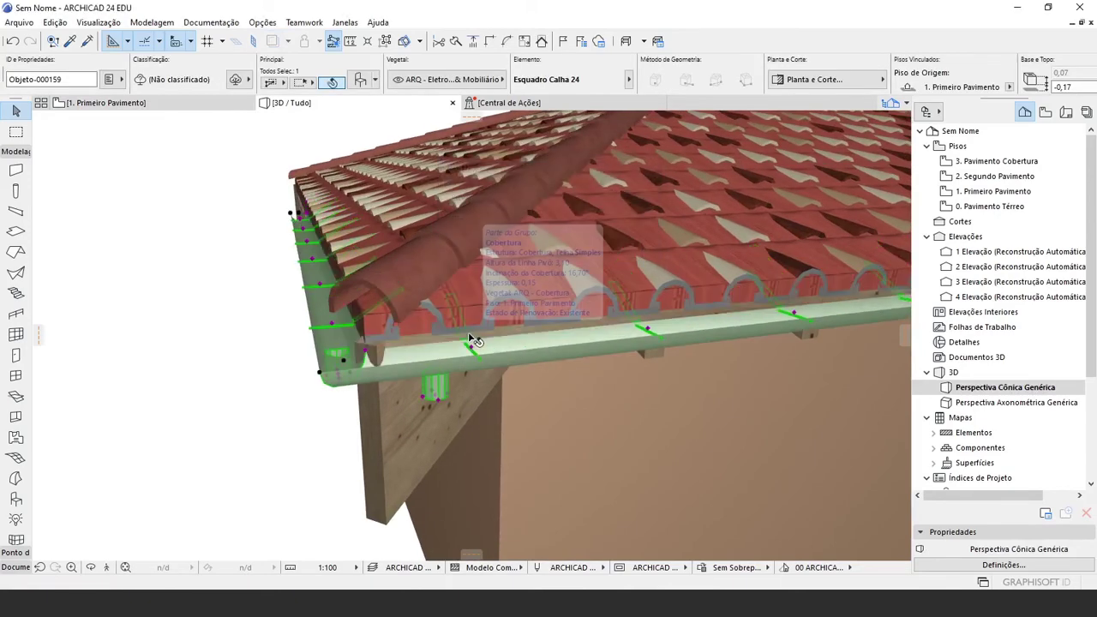
Shift the downspout outlet on the long gutter leg away from the roof corner, past the wall corner
scroll(468, 332, "up", 3)
middle_click_drag(468, 332, 355, 429, "shift")
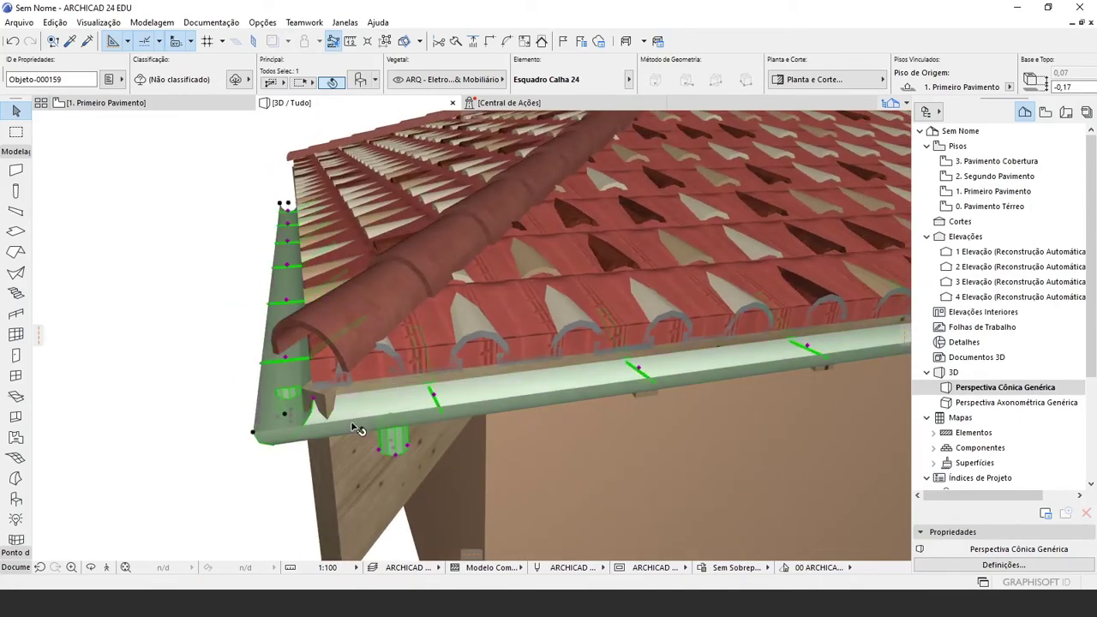
scroll(288, 479, "up", 5)
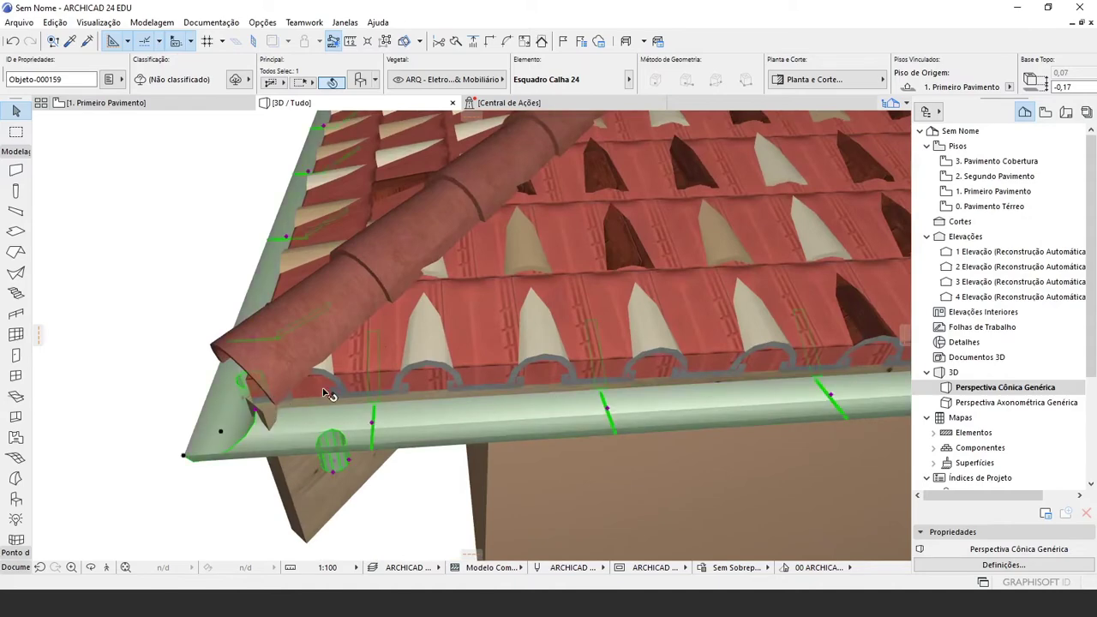
scroll(437, 426, "down", 4)
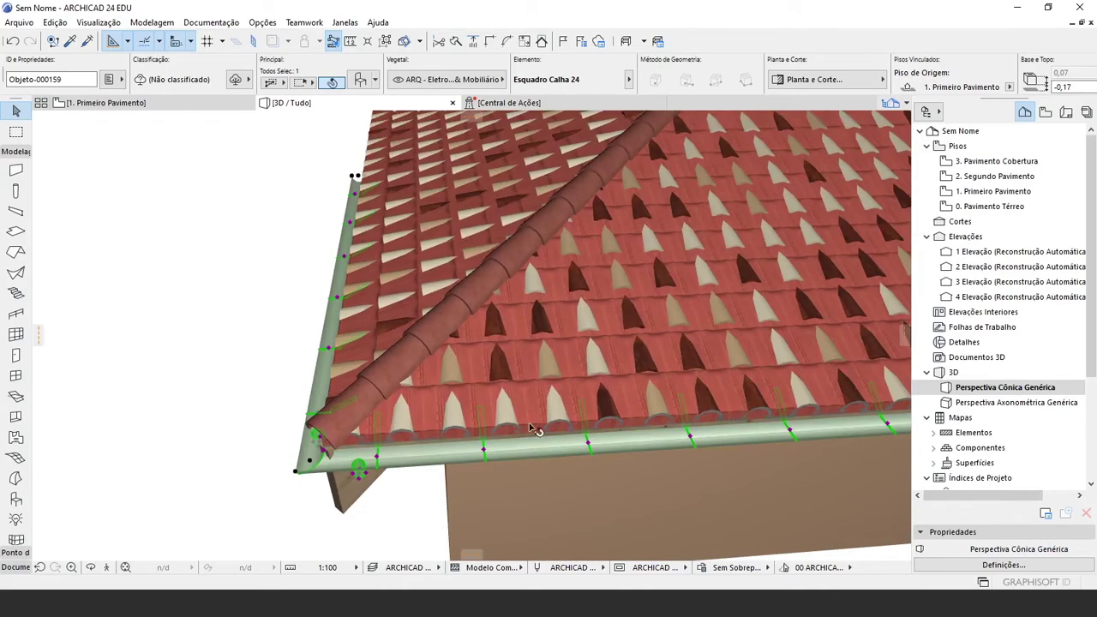
scroll(353, 485, "up", 2)
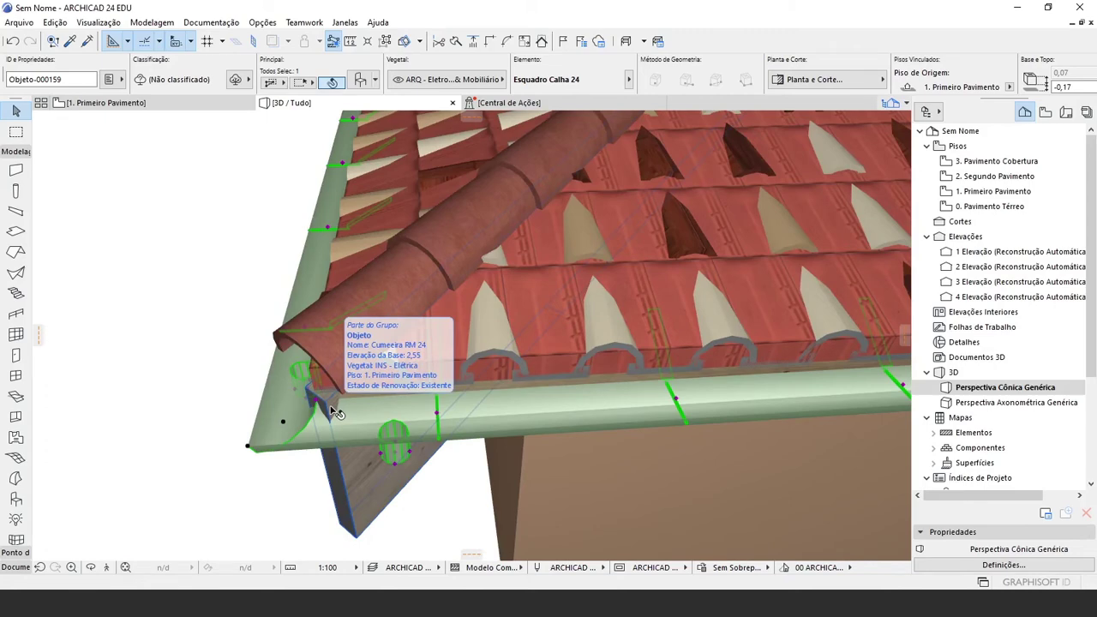
middle_click_drag(340, 428, 384, 469, "shift")
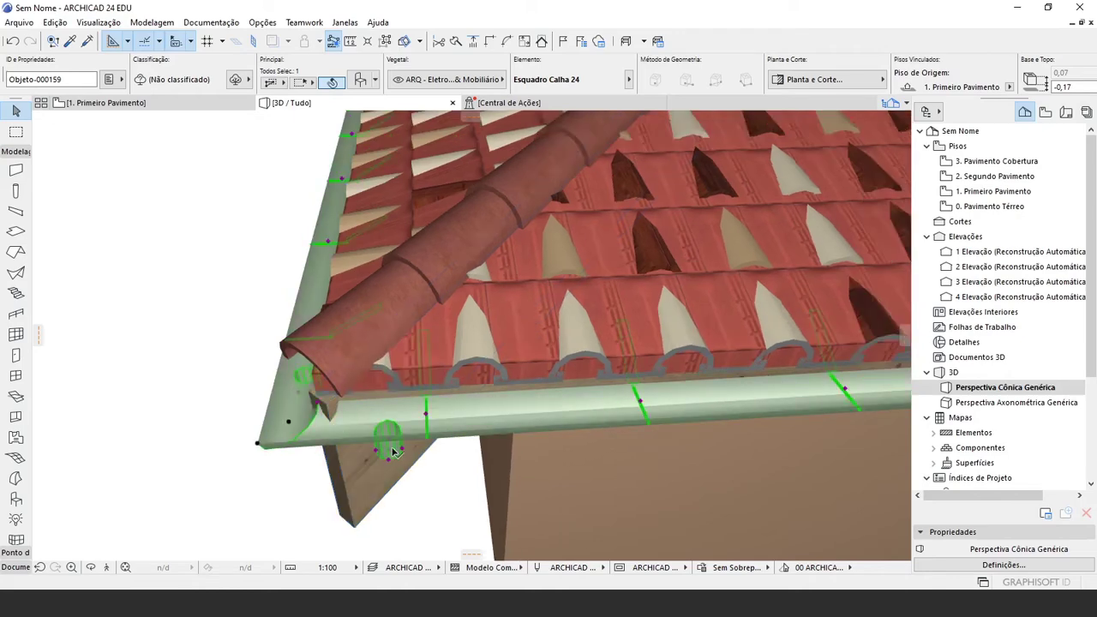
left_click(392, 456)
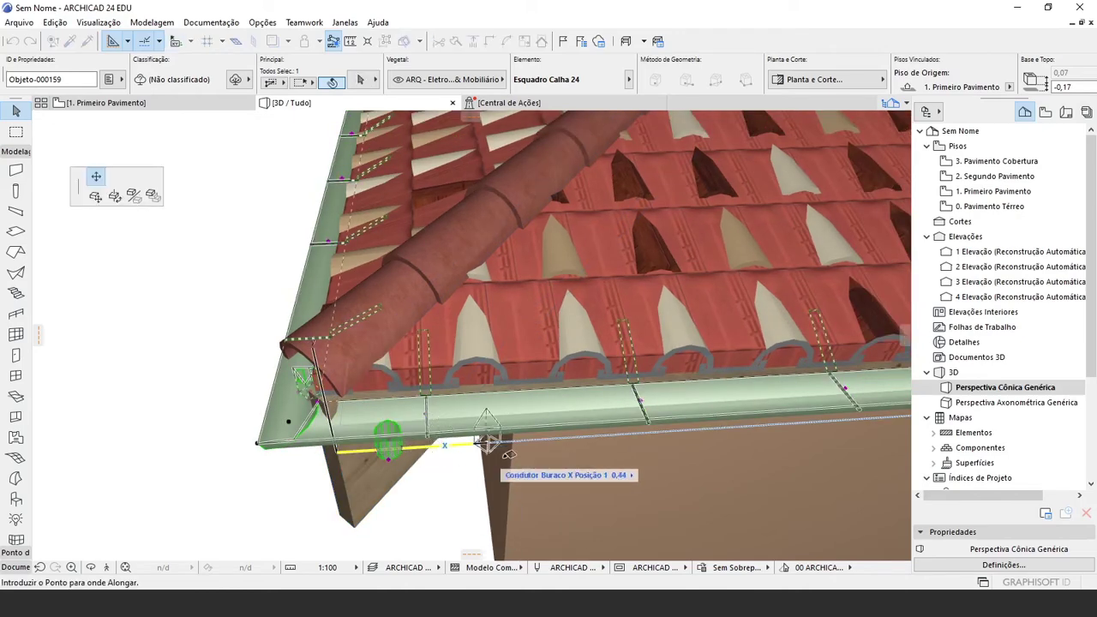
left_click(733, 458)
Shift the downspout outlet on the shorter gutter leg away from the roof corner, along the side wall
scroll(463, 461, "down", 4)
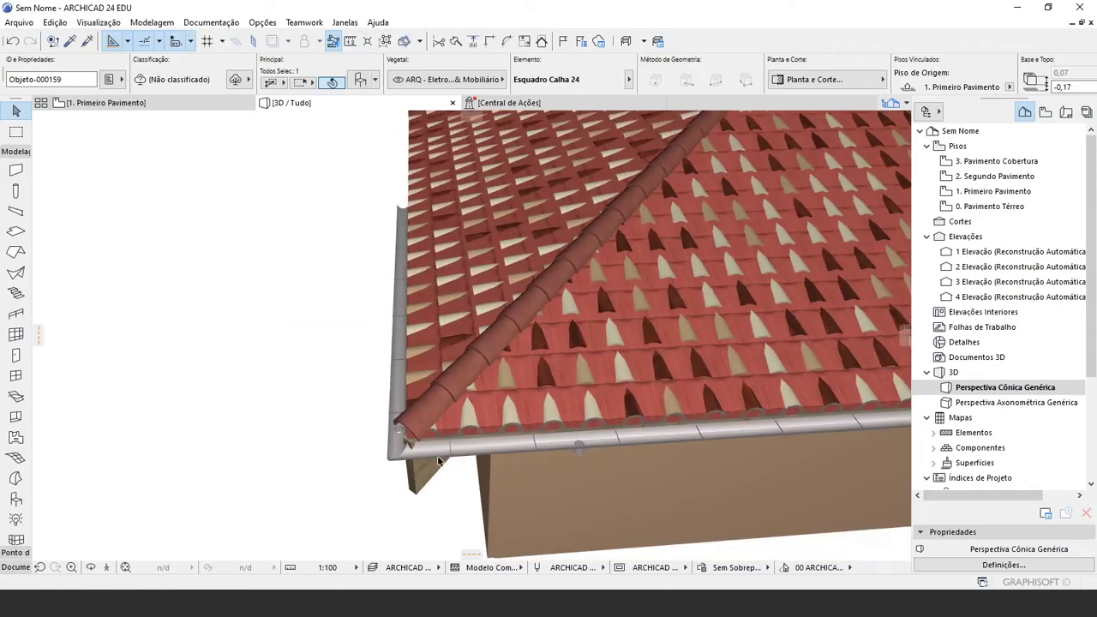
middle_click_drag(307, 420, 634, 444, "shift")
left_click(623, 409)
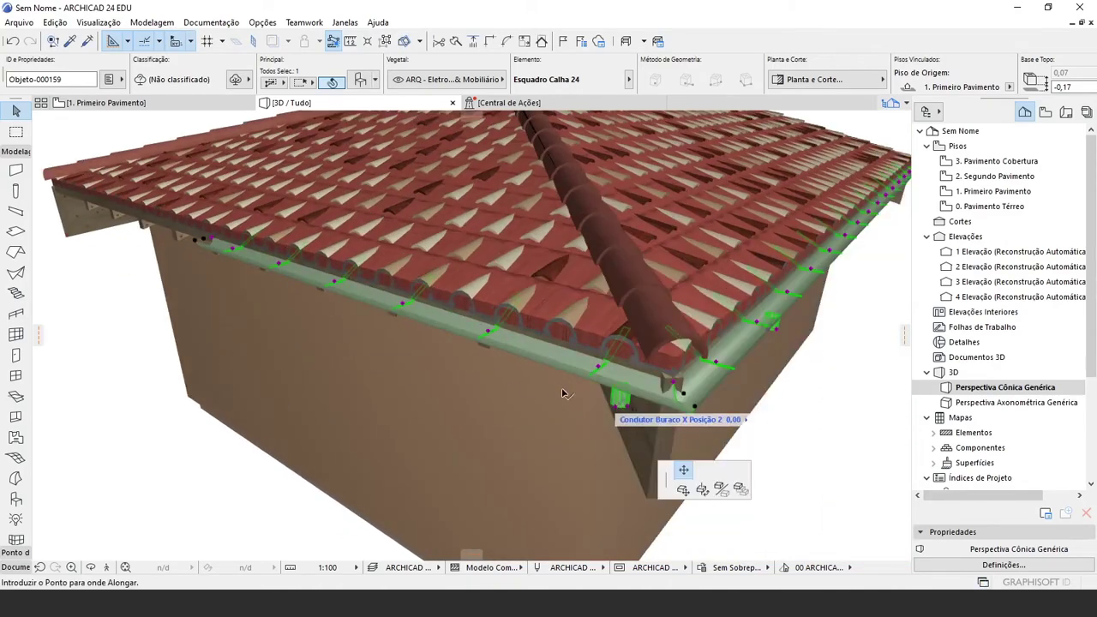
left_click(452, 346)
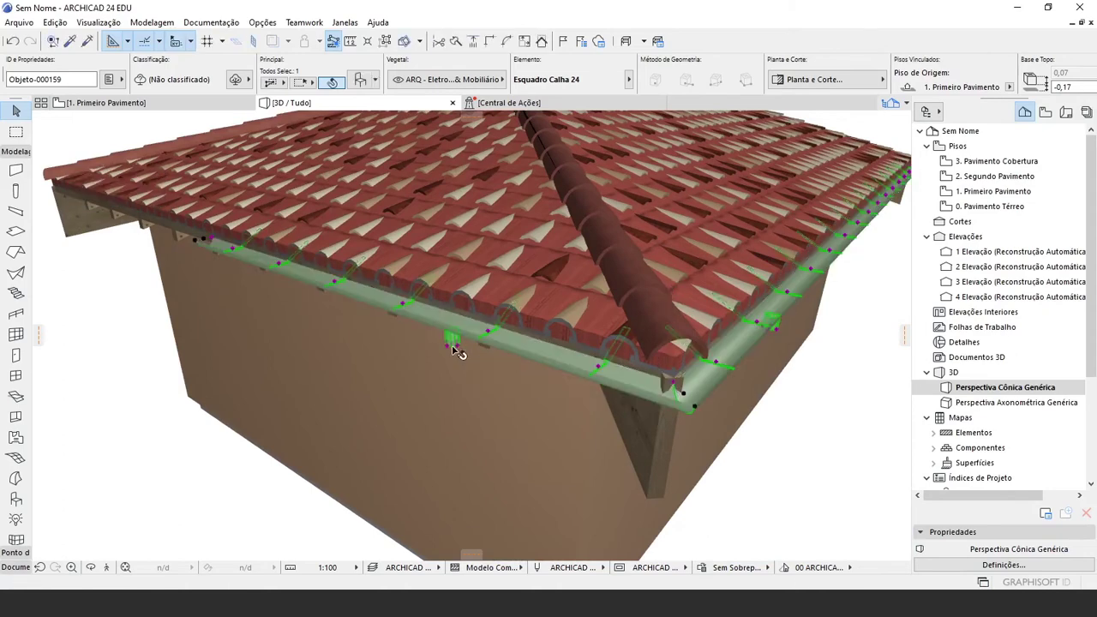
middle_click_drag(499, 373, 485, 448, "shift")
key("Escape")
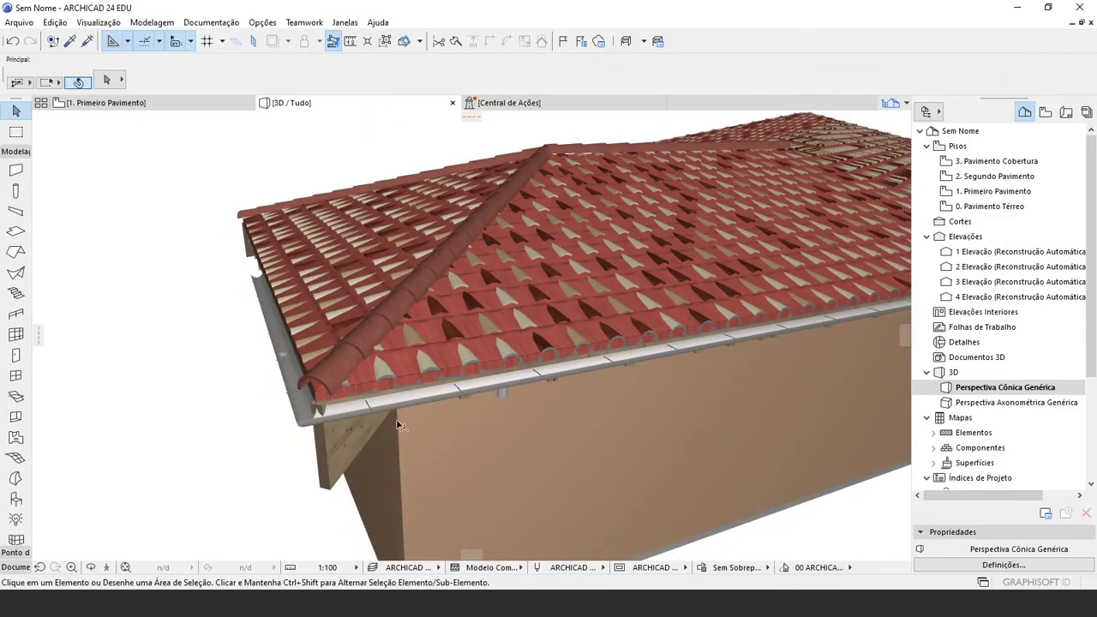
Choose Tubo Queda Complexo 24 from Elementos Acessórios 24 as the object to place, keeping its default settings
middle_click_drag(399, 425, 89, 447, "shift")
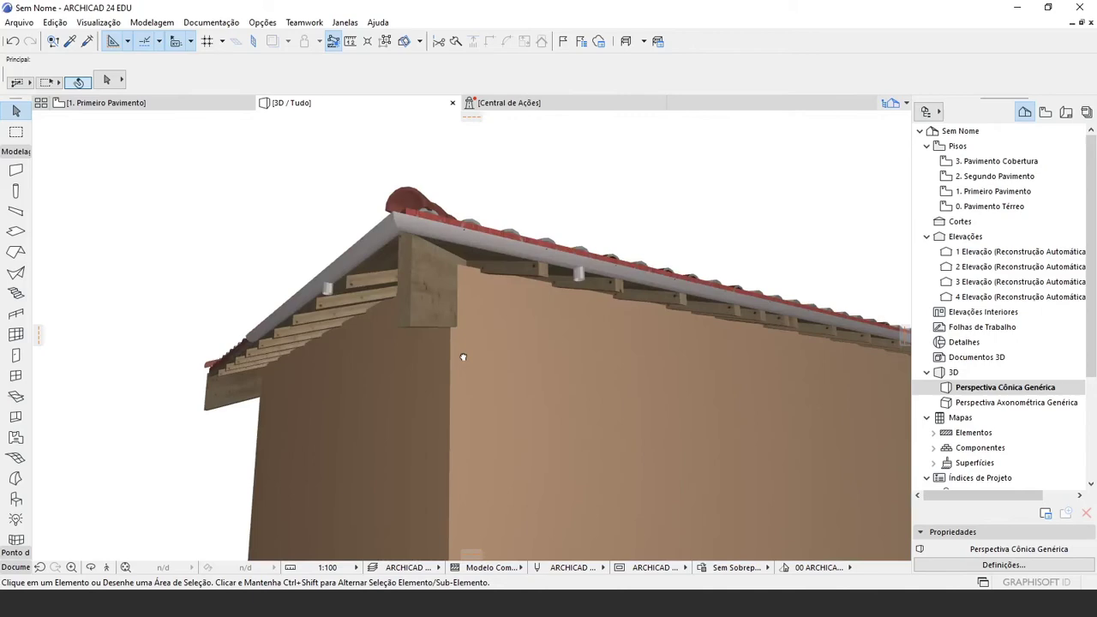
left_click(15, 499)
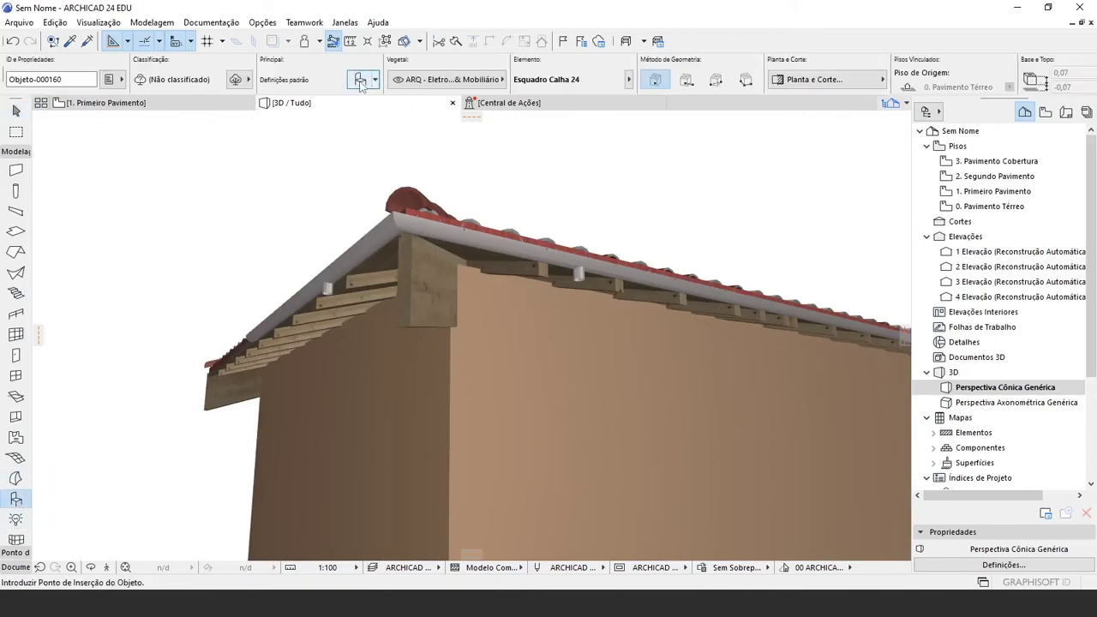
left_click(360, 81)
scroll(486, 505, "down", 2)
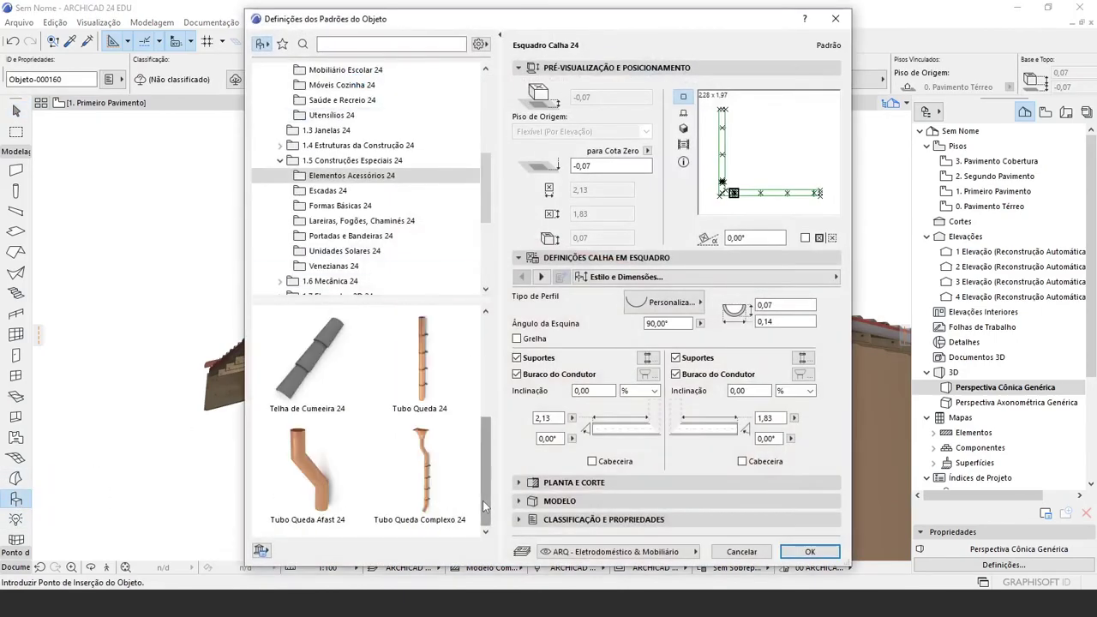
left_click(422, 463)
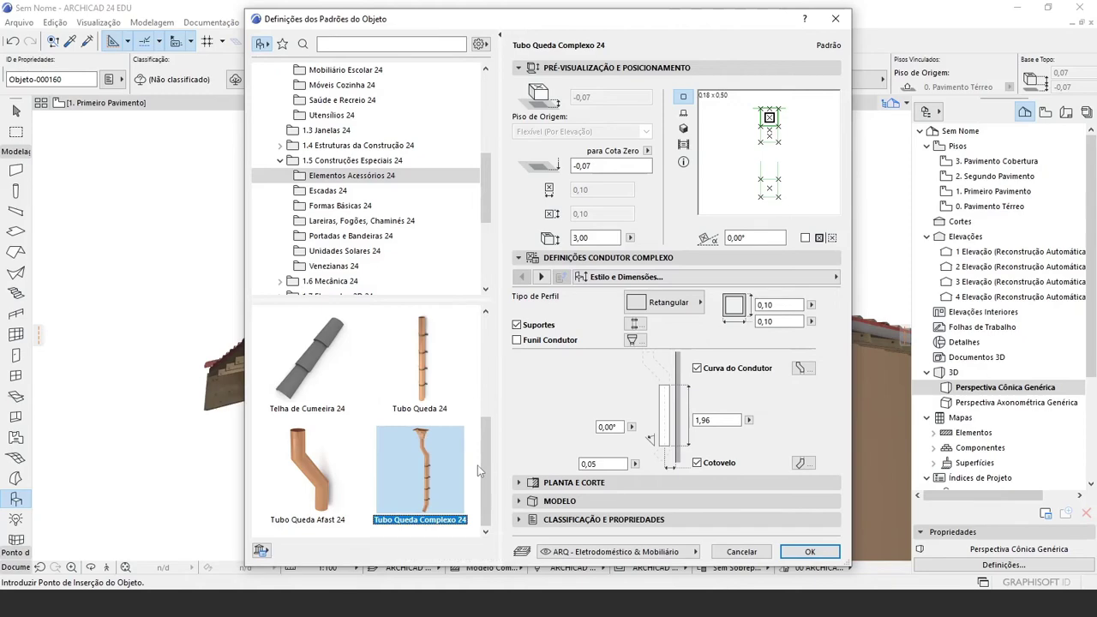
left_click(809, 552)
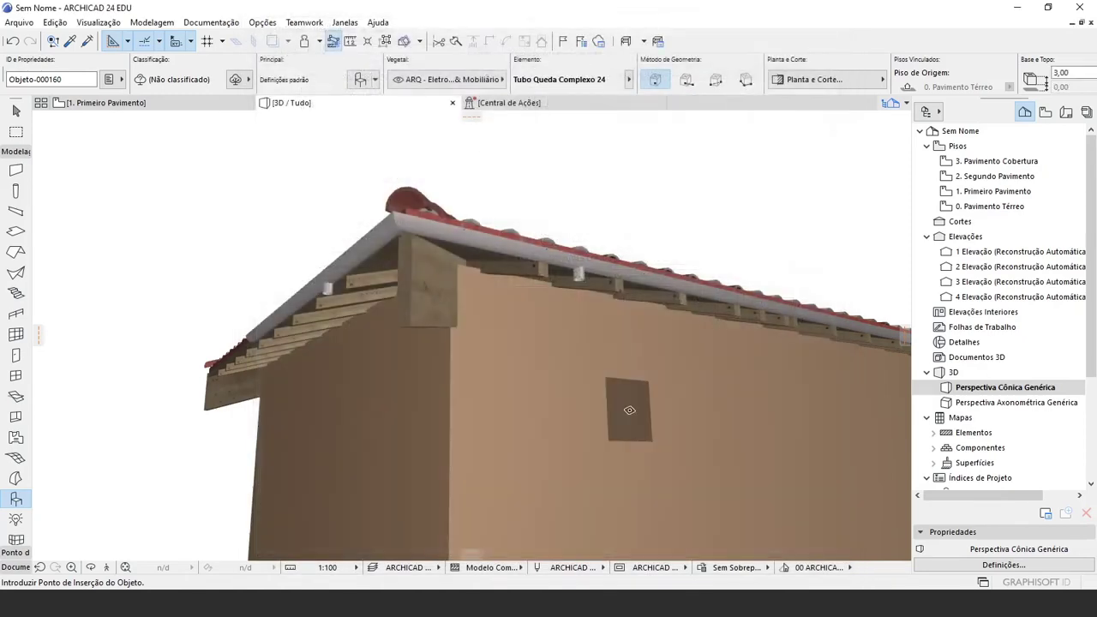
Place the Tubo Queda Complexo 24 downspout at the outlet under the long gutter leg
scroll(590, 286, "up", 5)
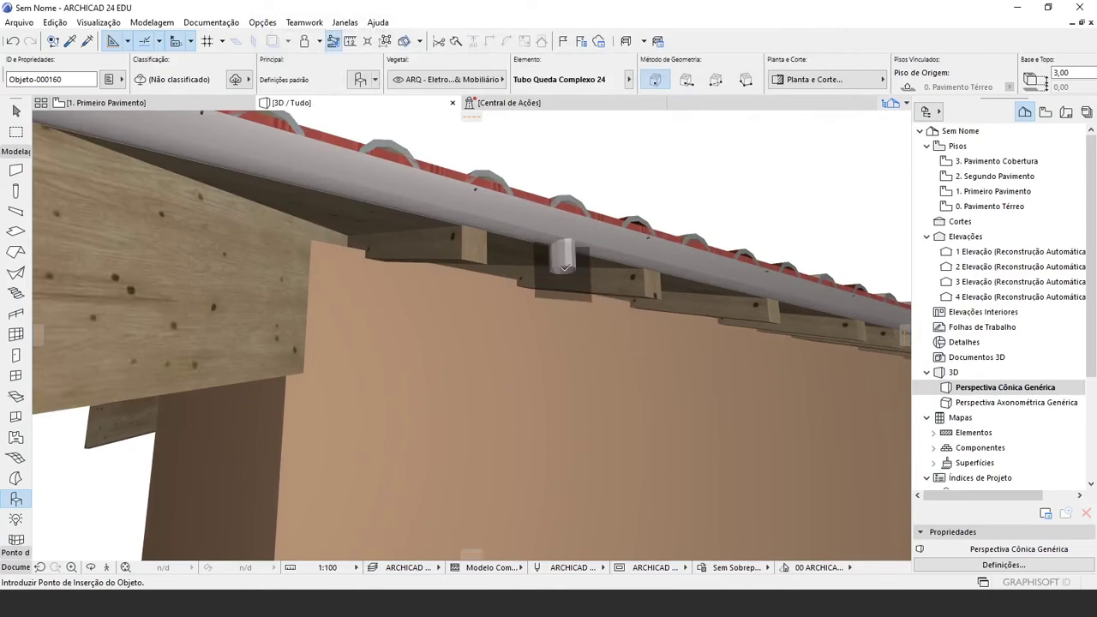
left_click(564, 265)
scroll(596, 312, "down", 5)
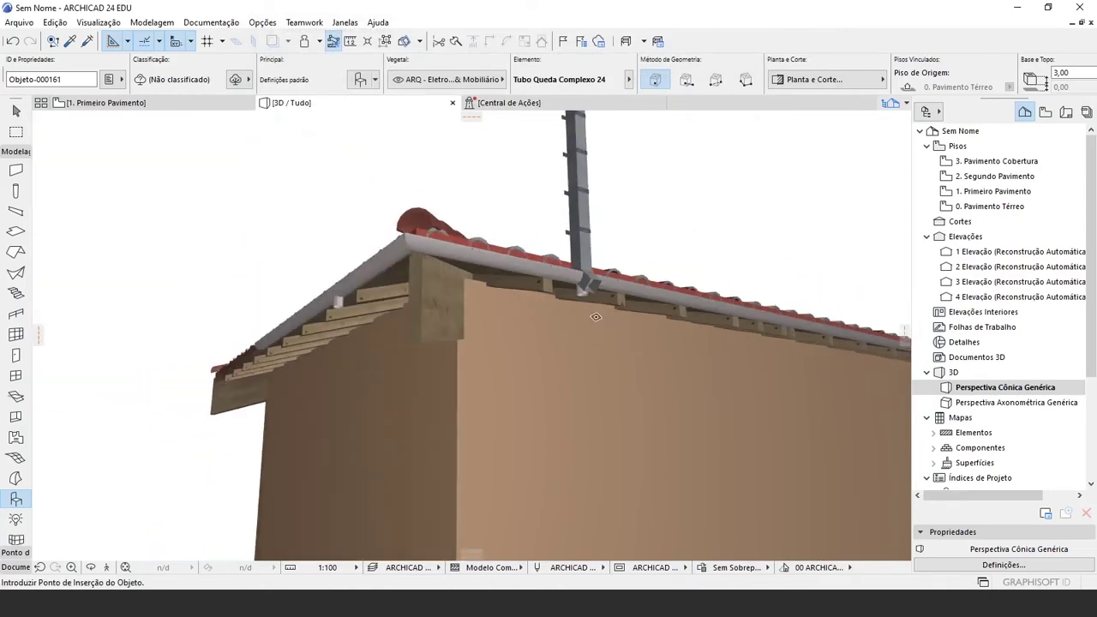
middle_click_drag(600, 288, 365, 328, "shift")
key("Escape")
Move the downspout down from its top end so that it starts at the underside of the long gutter's outlet
left_click(322, 287)
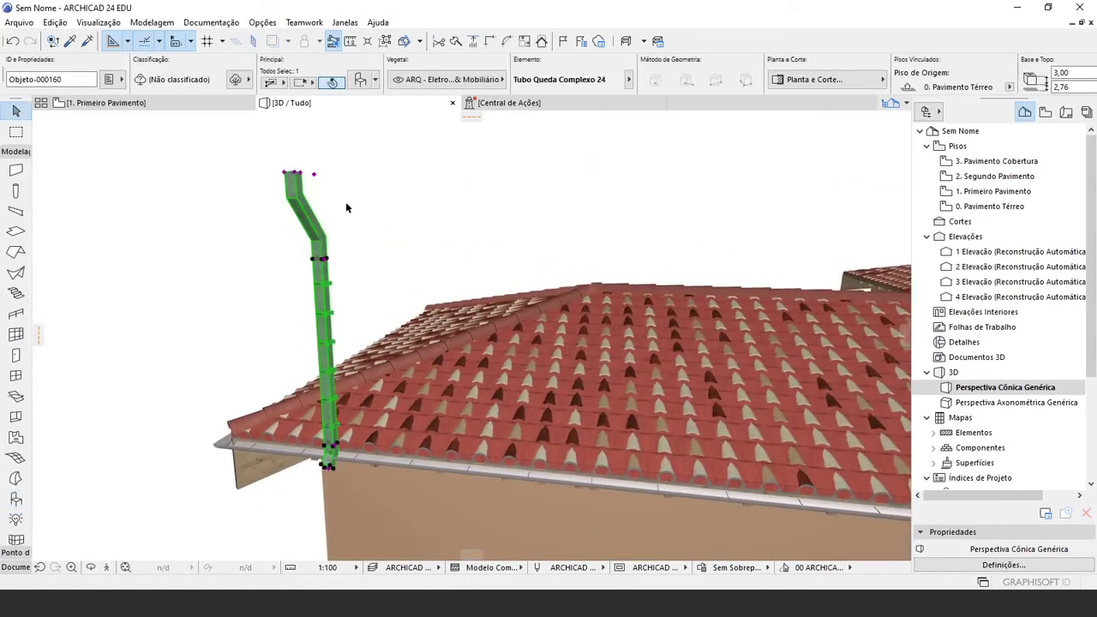
middle_click_drag(335, 221, 264, 310, "shift")
scroll(248, 266, "up", 2)
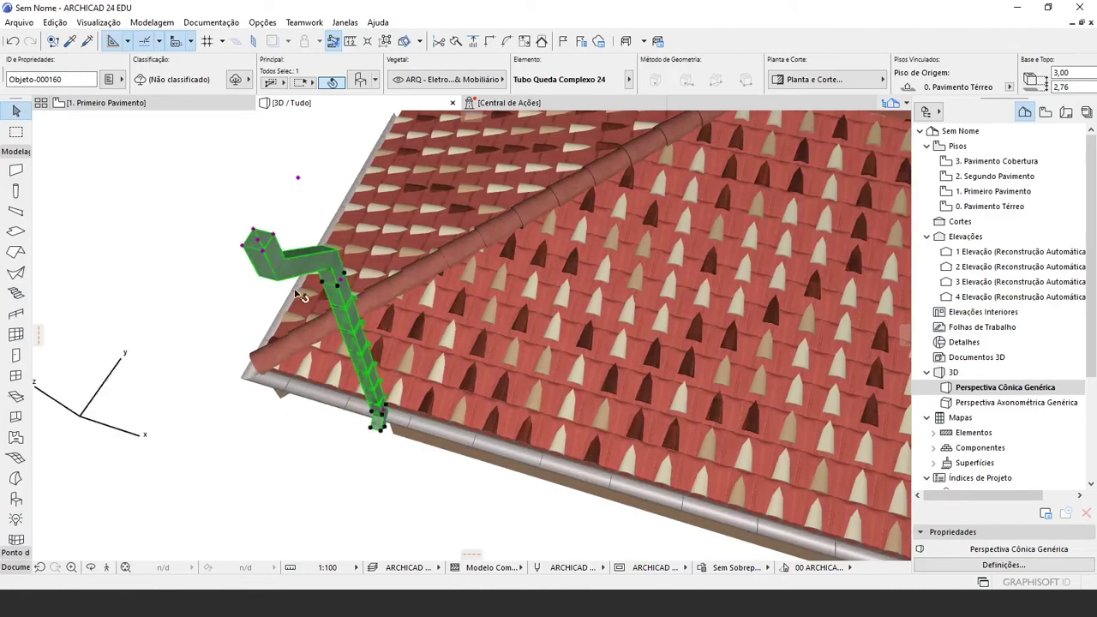
key("ctrl+d")
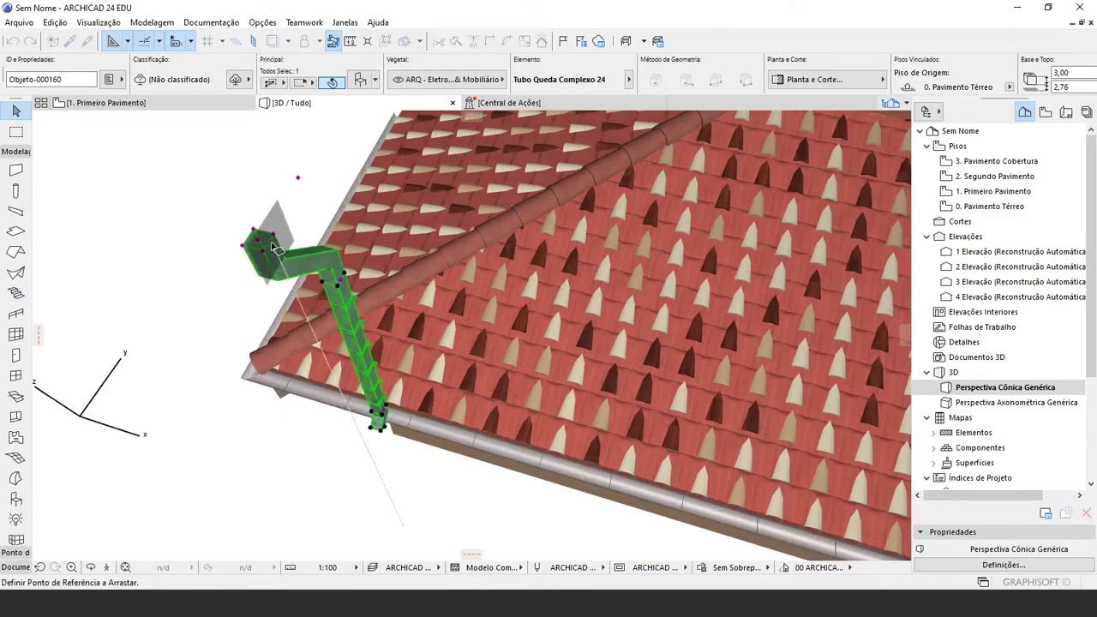
left_click(261, 245)
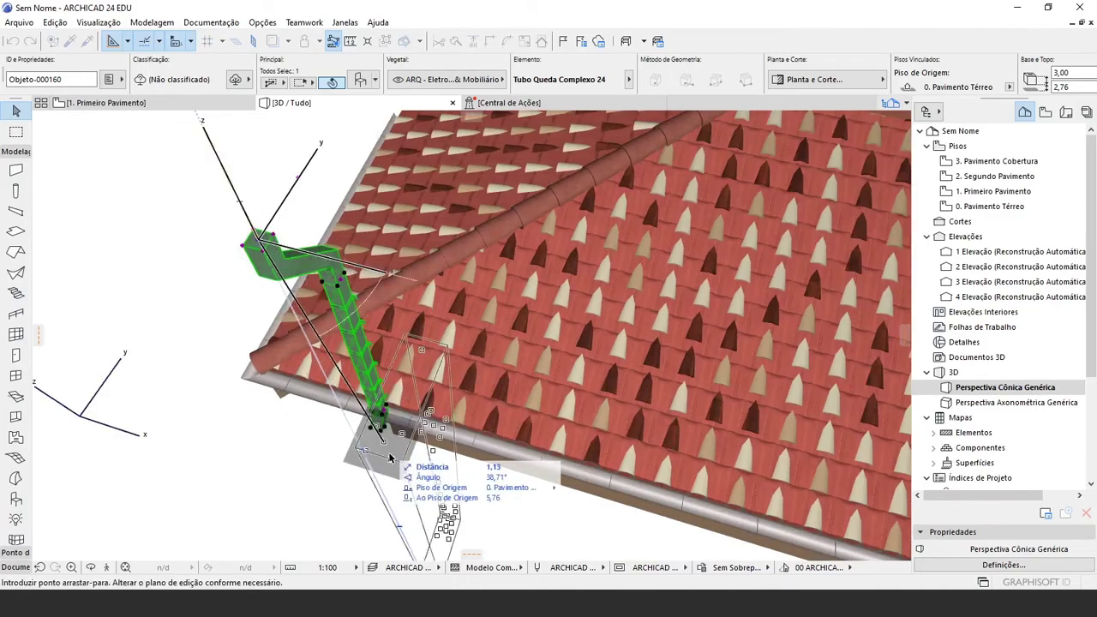
scroll(369, 429, "up", 5)
scroll(378, 332, "down", 8)
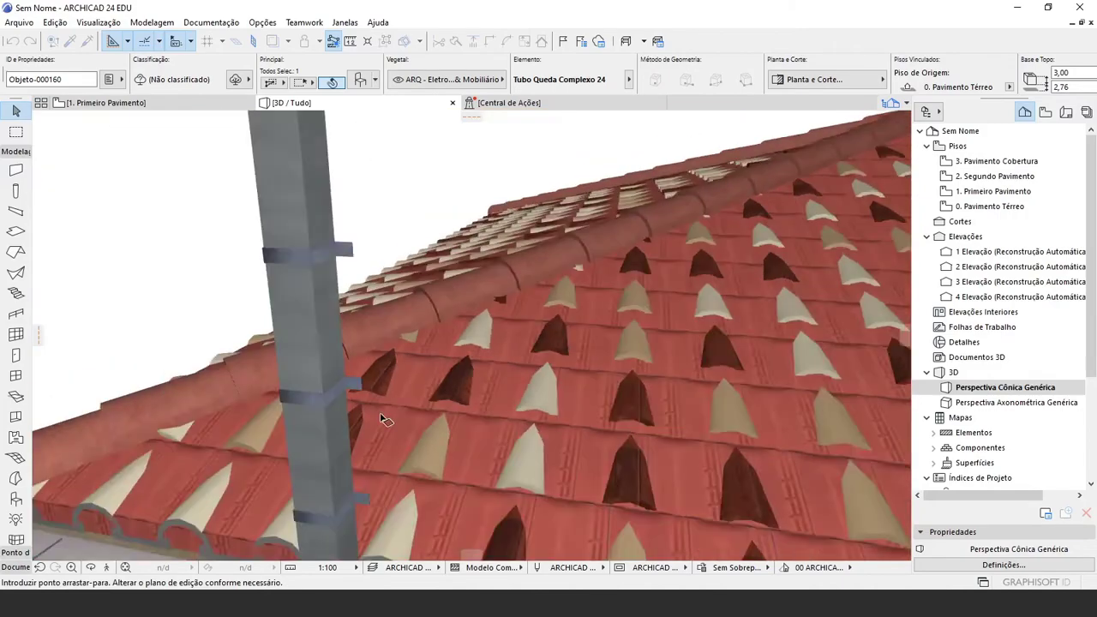
scroll(418, 237, "up", 5)
scroll(338, 255, "up", 4)
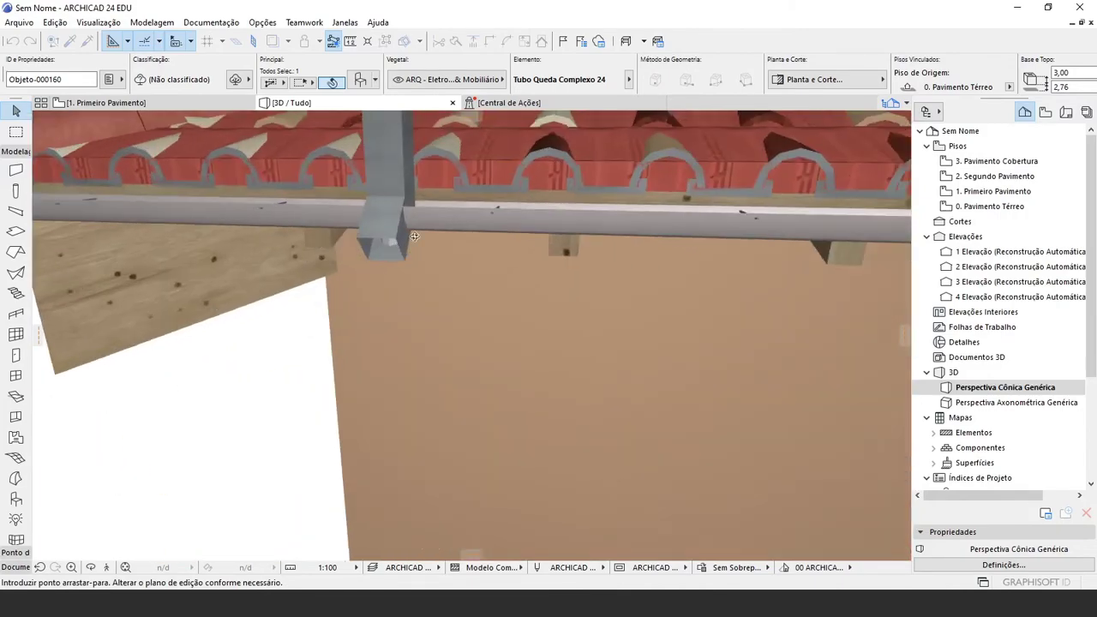
middle_click_drag(339, 255, 296, 235, "shift")
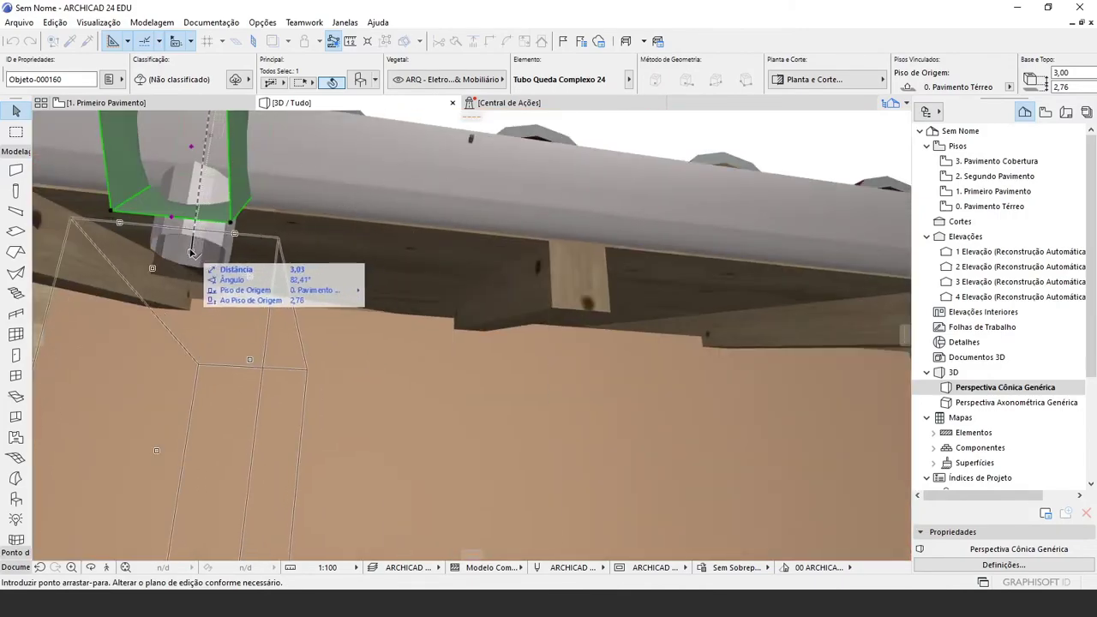
left_click(237, 293)
scroll(238, 300, "down", 3)
scroll(238, 304, "down", 5)
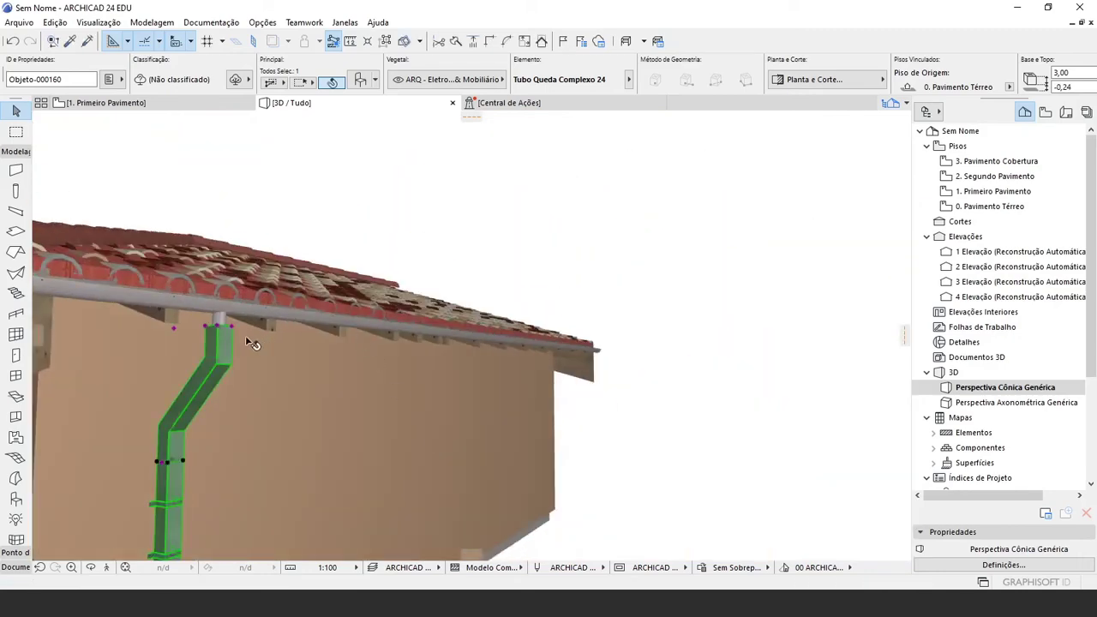
middle_click_drag(245, 343, 453, 252, "shift")
scroll(515, 377, "up", 2)
middle_click_drag(582, 396, 440, 330, "shift")
left_click(438, 327)
left_click(435, 327)
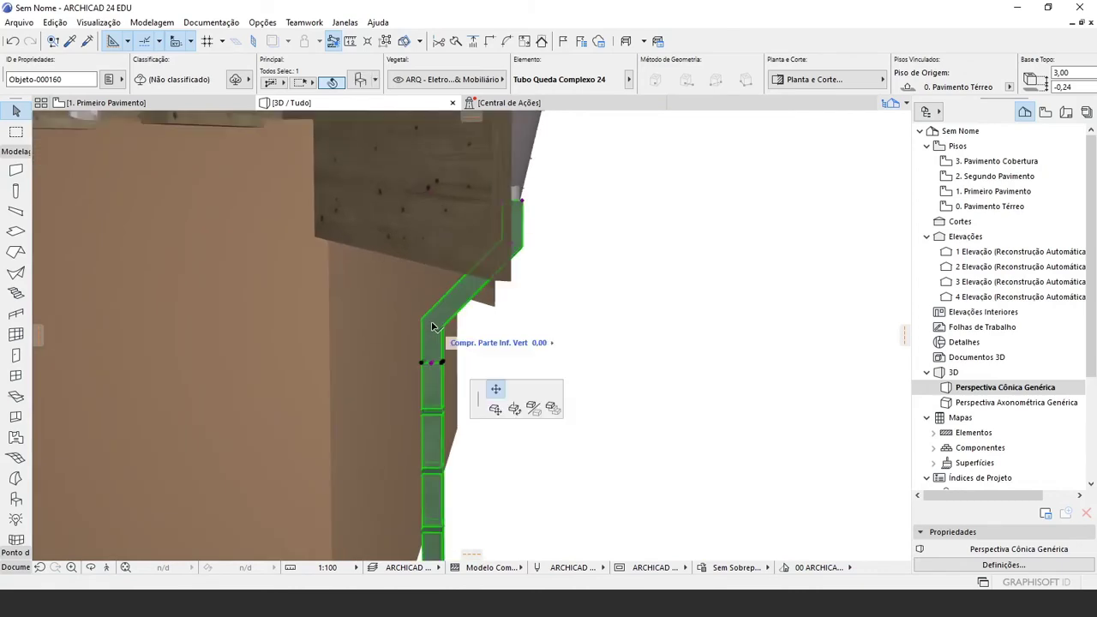
key("Escape")
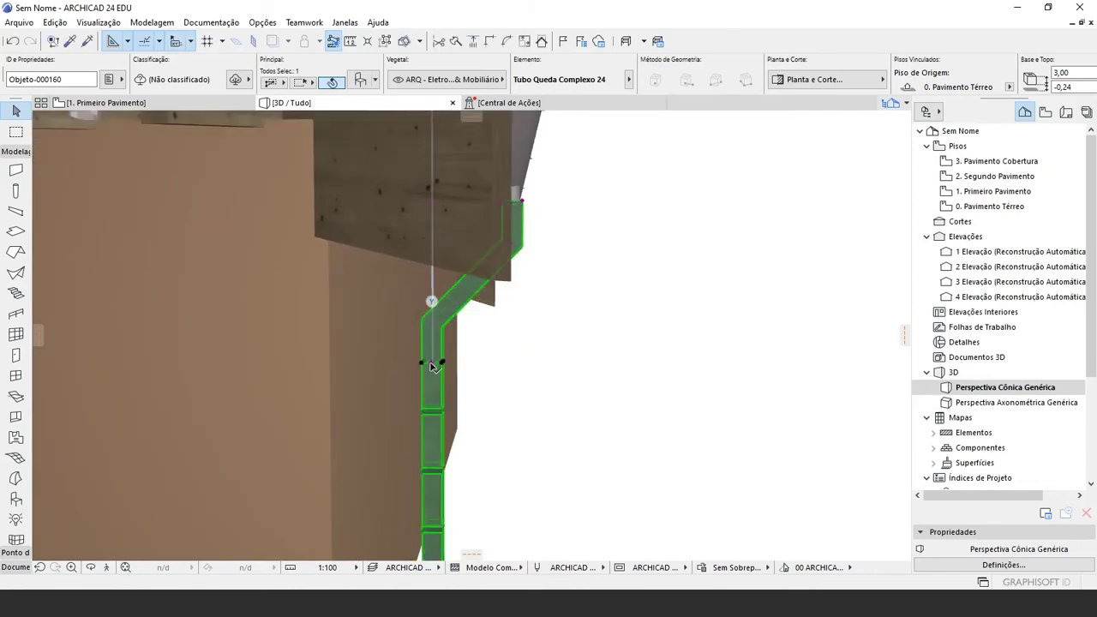
left_click(433, 365)
key("Escape")
scroll(489, 394, "down", 5)
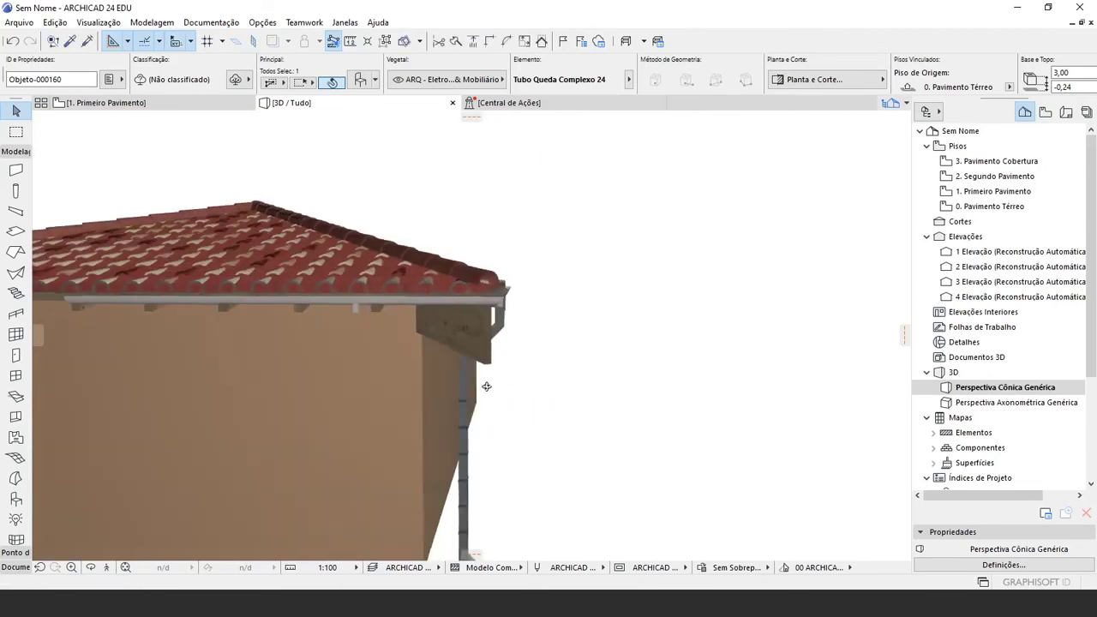
Find the roof corner on the Primeiro Pavimento plan, then switch to the Pavimento Térreo plan and select the downspout
middle_click_drag(485, 385, 337, 419, "shift")
left_click(470, 467)
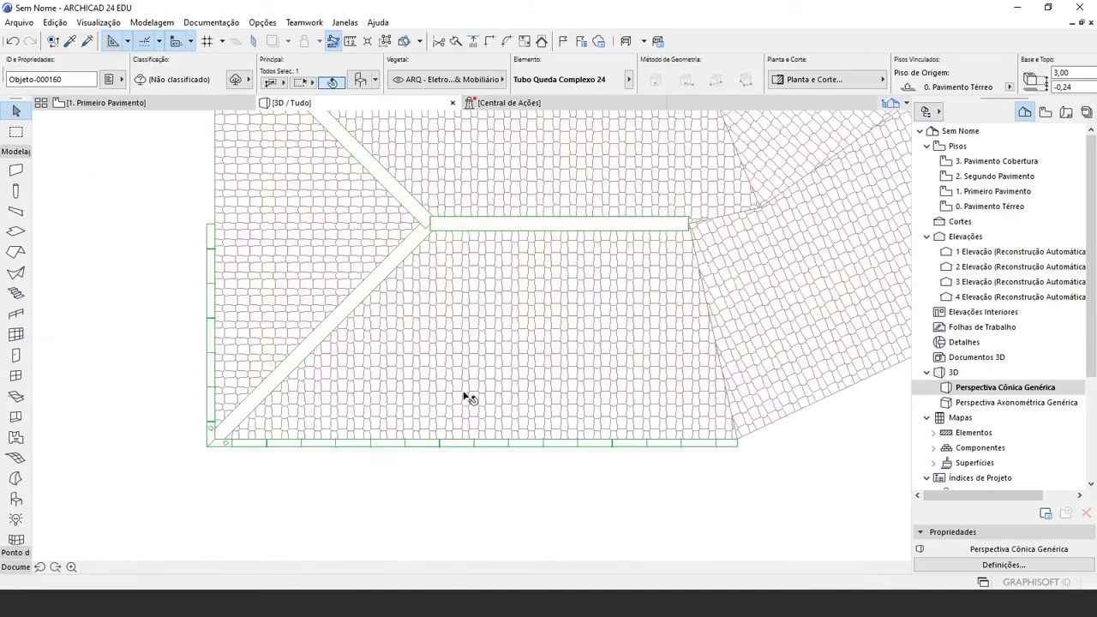
scroll(237, 469, "up", 4)
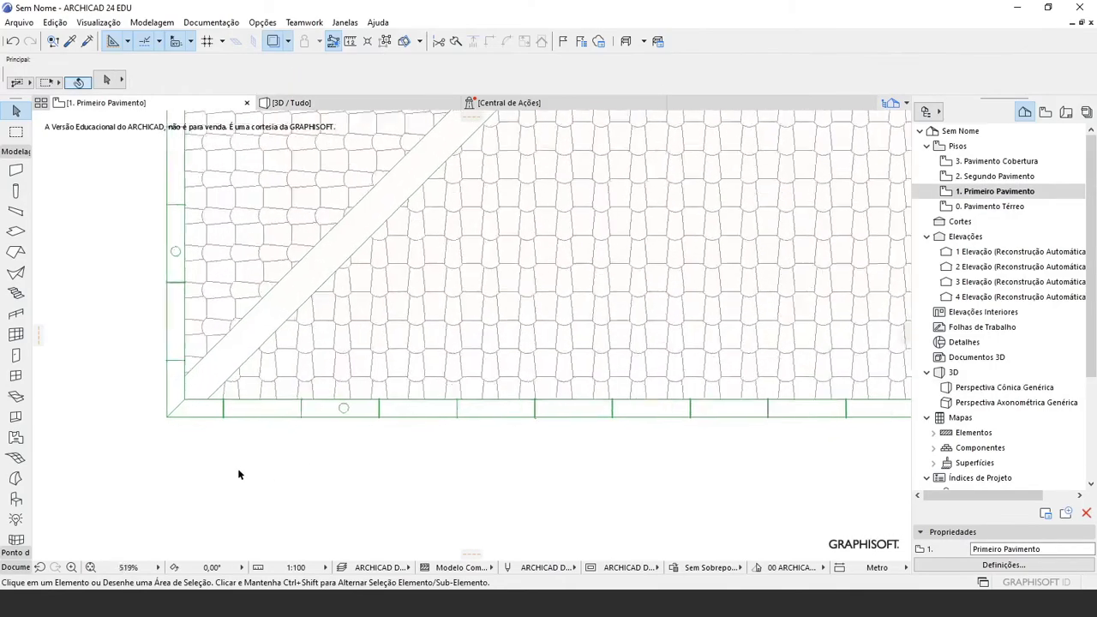
key("ctrl+a")
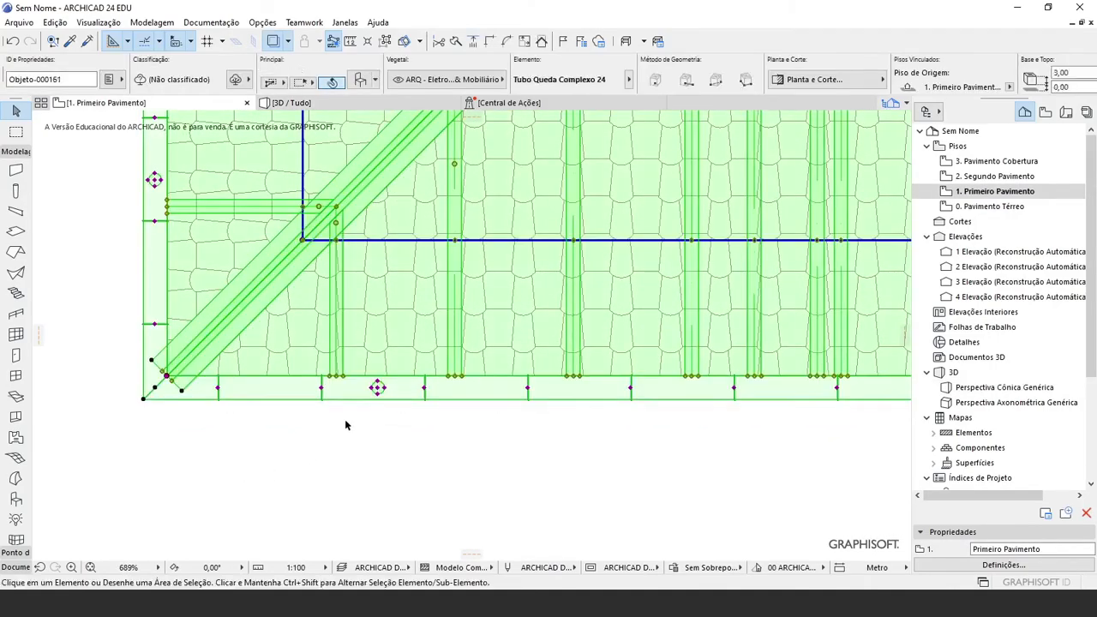
key("Escape")
key("ctrl+a")
key("Escape")
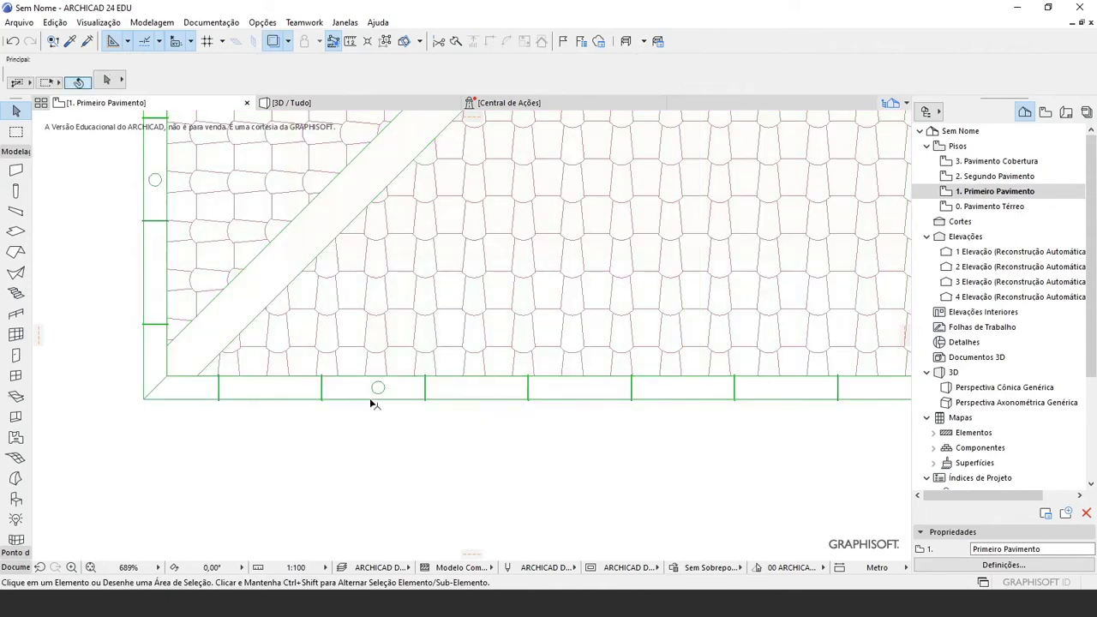
key("ctrl+Down")
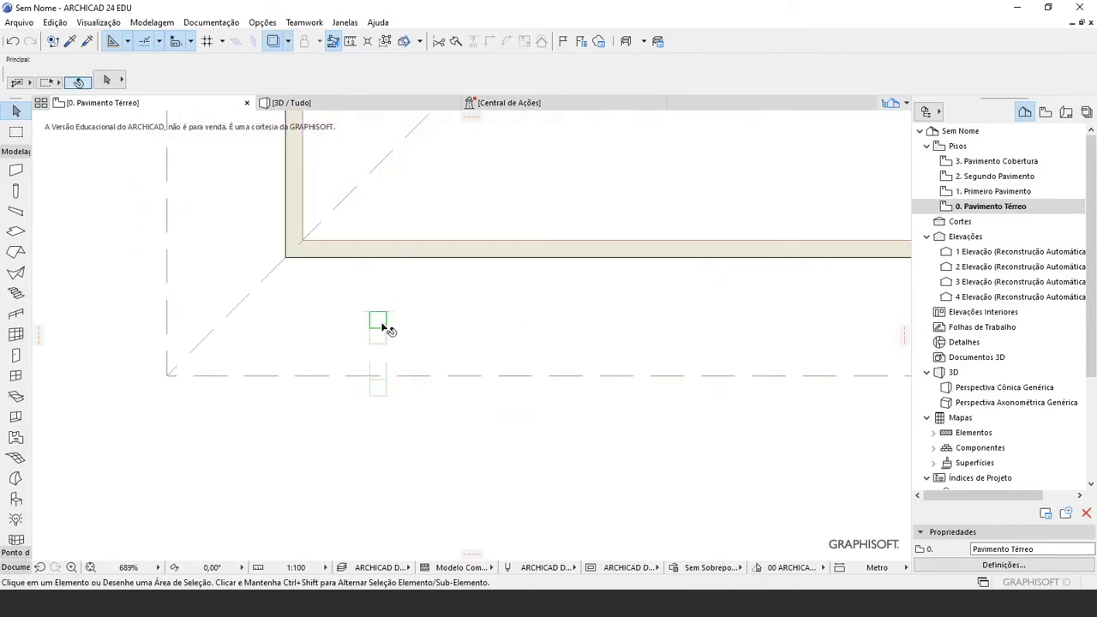
left_click(383, 323)
scroll(388, 324, "up", 3)
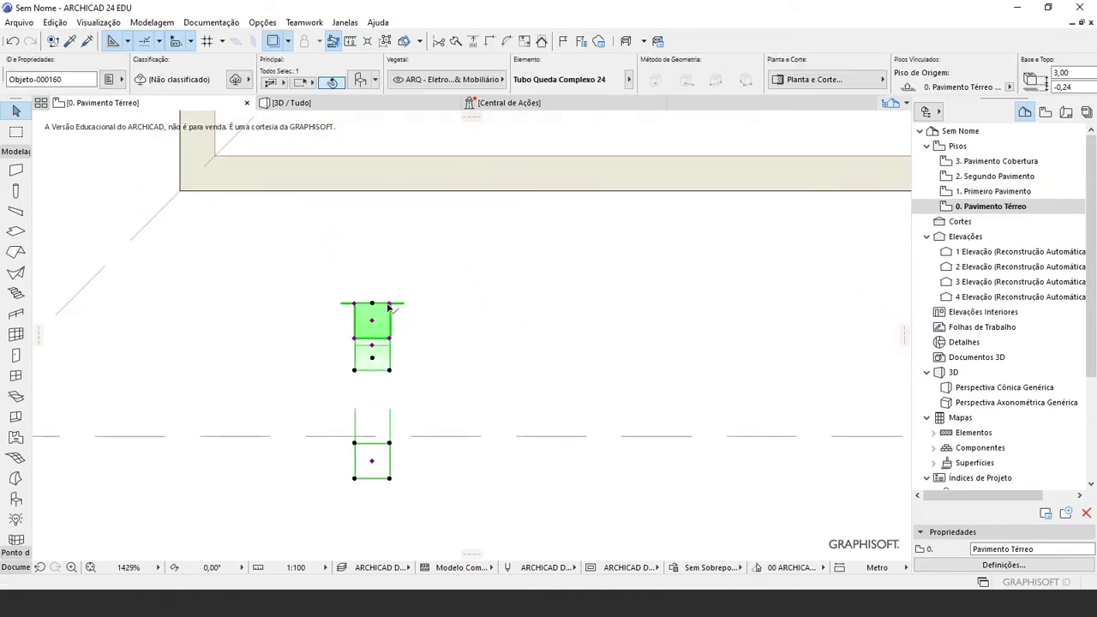
left_click(388, 320)
left_click(389, 304)
left_click(549, 369)
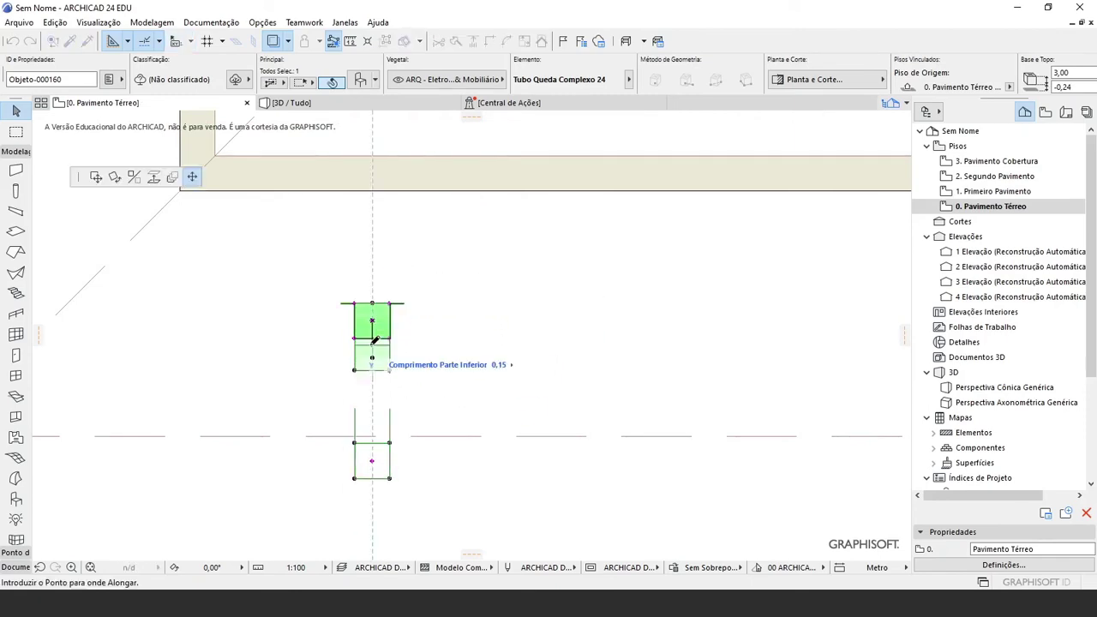
key("Escape")
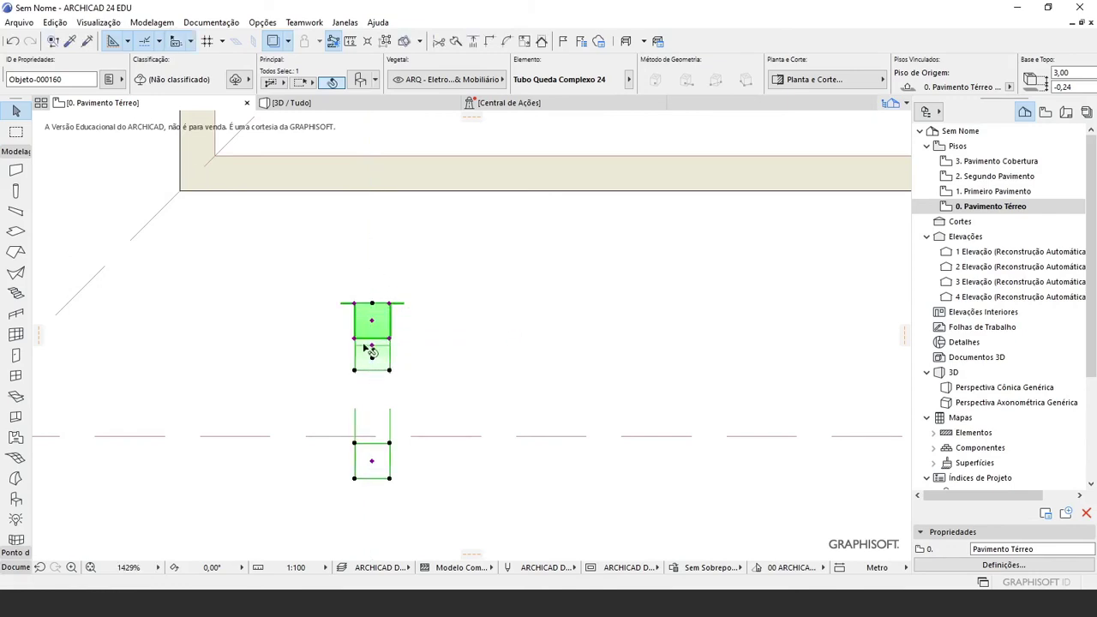
left_click(355, 338)
scroll(411, 394, "down", 3)
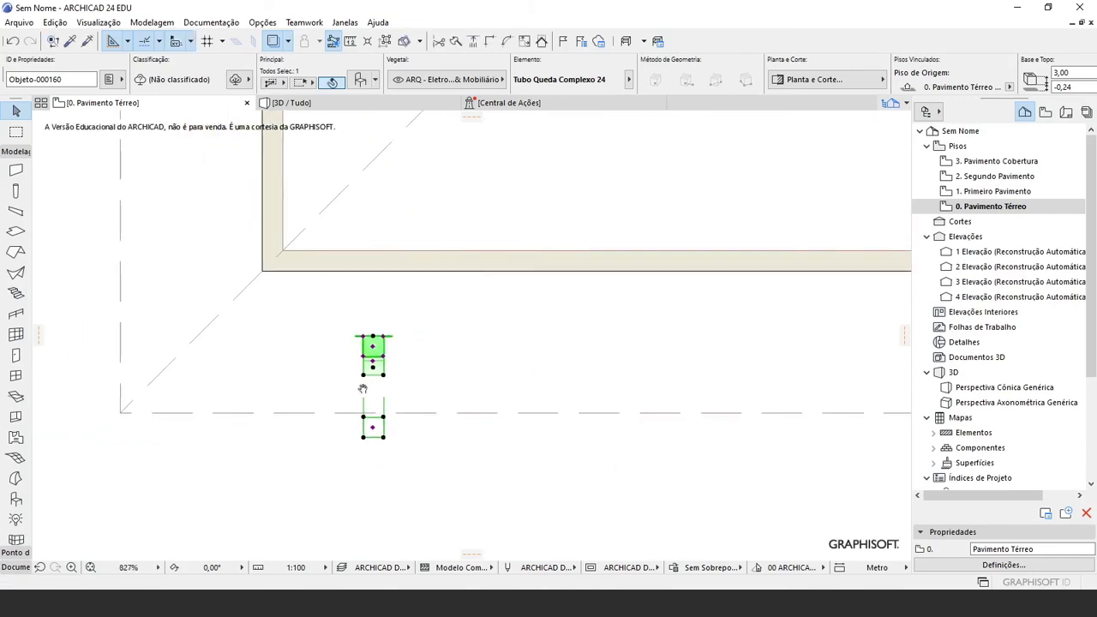
left_click(405, 267, "shift")
left_click(412, 446)
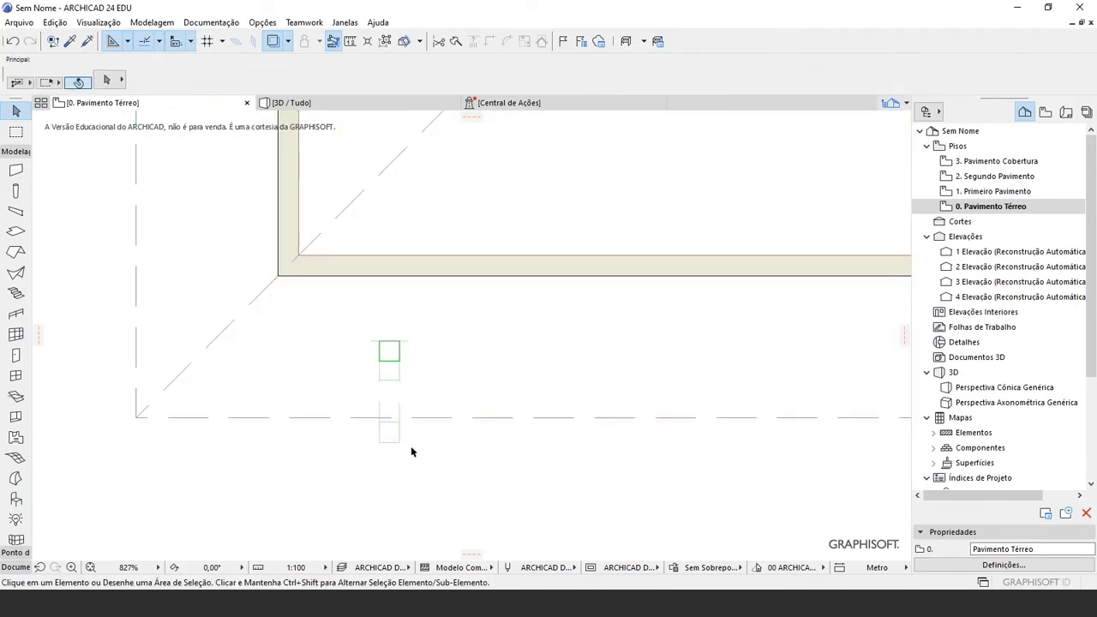
left_click(387, 430)
left_click(388, 435)
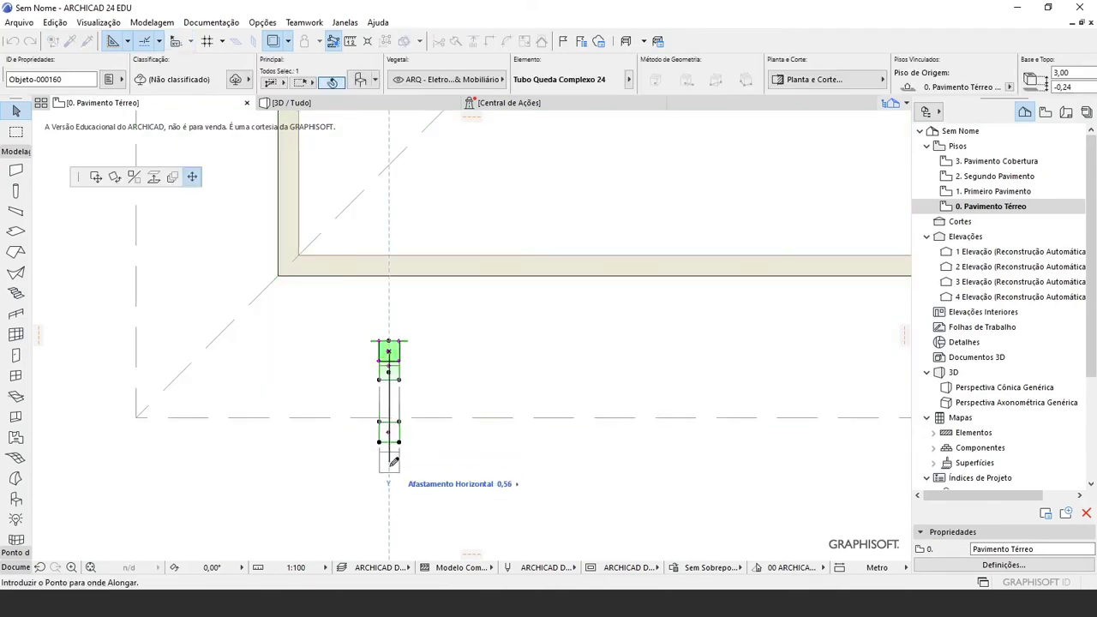
key("Escape")
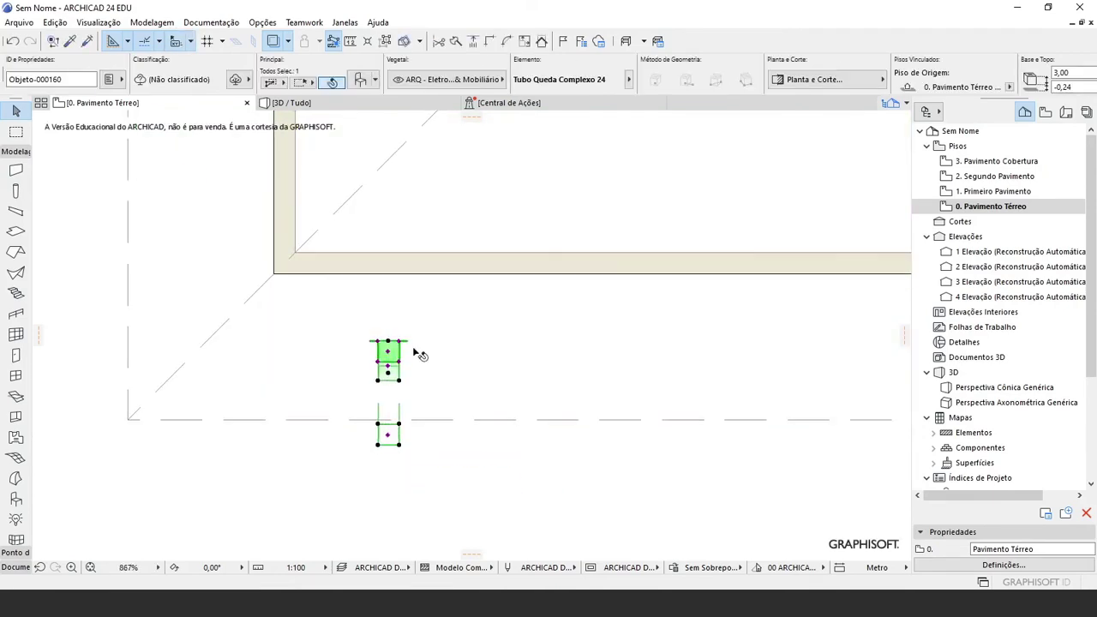
Move the downspout against the wall's outer face and stretch its offset end outward, beyond the roof edge line
scroll(413, 346, "up", 2)
left_click_drag(394, 340, 393, 248)
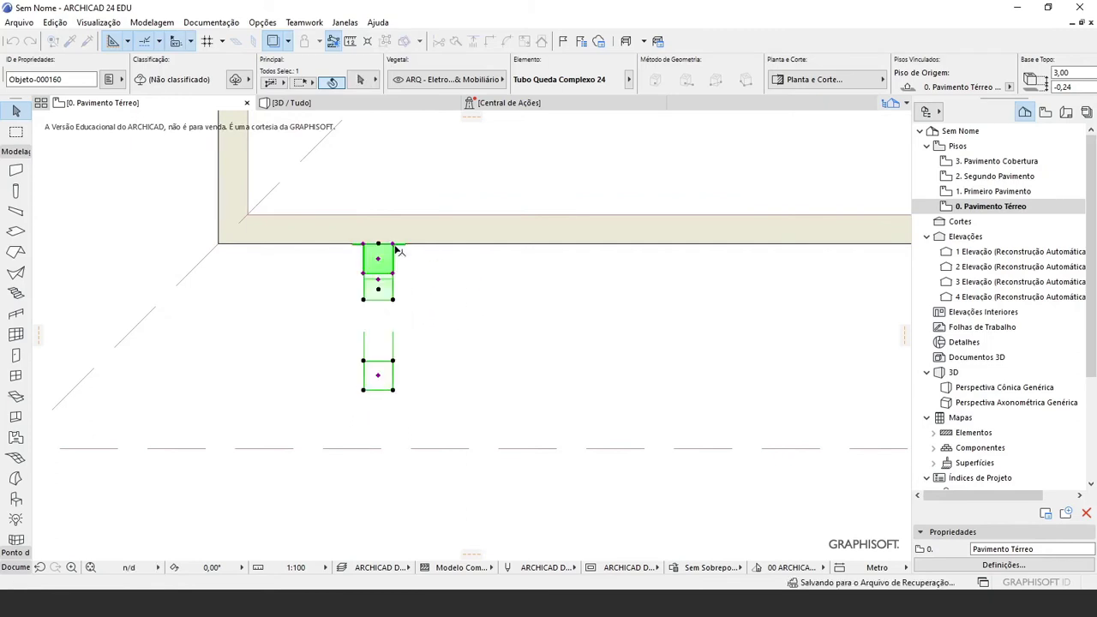
left_click(379, 380)
left_click(412, 465)
scroll(412, 467, "down", 3)
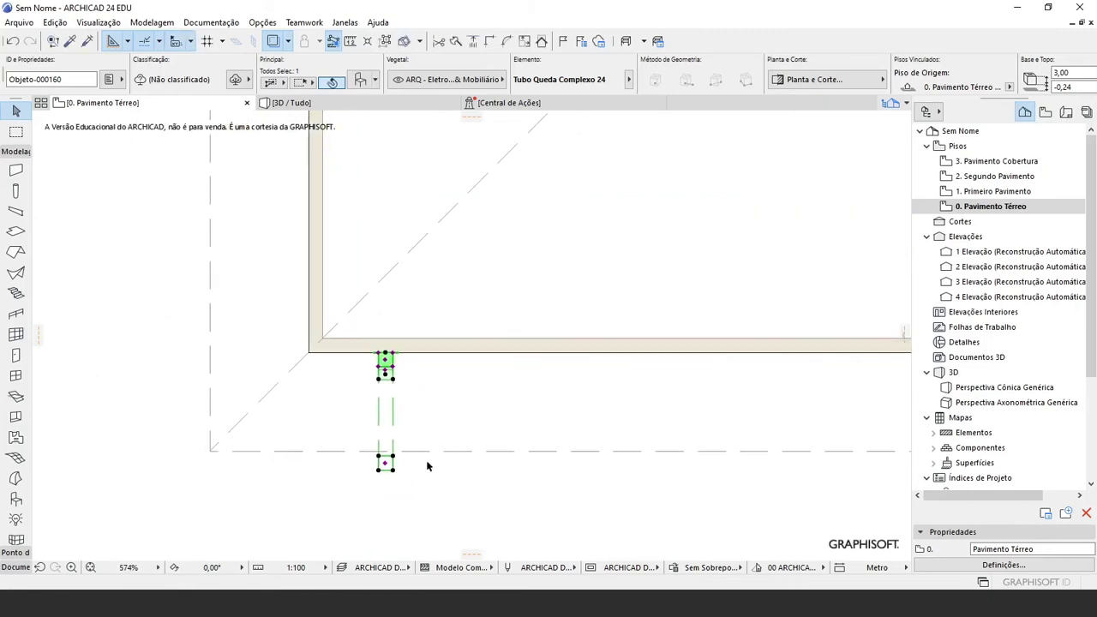
Compare the downspout with the gutter outlet on Primeiro Pavimento, and stretch its Afastamento Horizontal to about 1,08 on Pavimento Térreo
key("ctrl+Up")
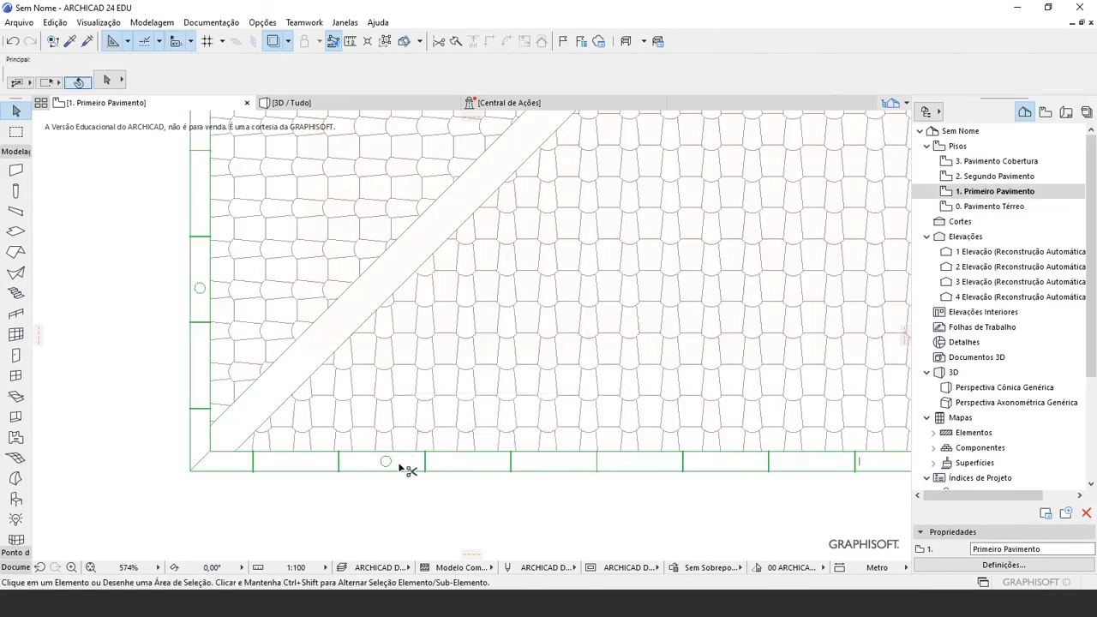
key("ctrl+a")
left_click(399, 497)
scroll(398, 470, "up", 2)
key("ctrl+Down")
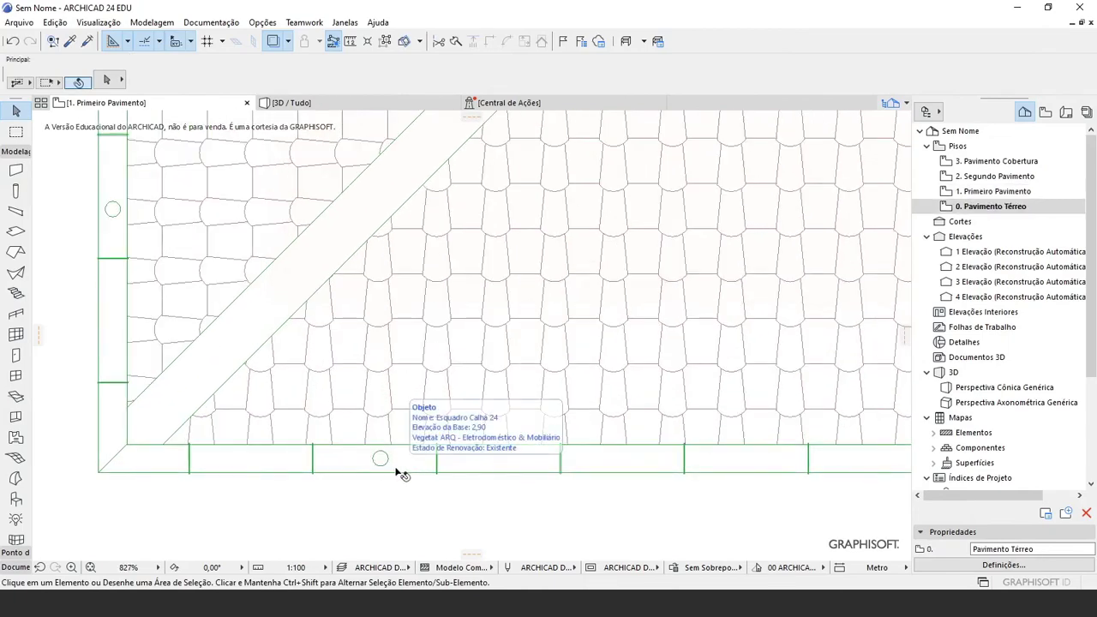
left_click(387, 472)
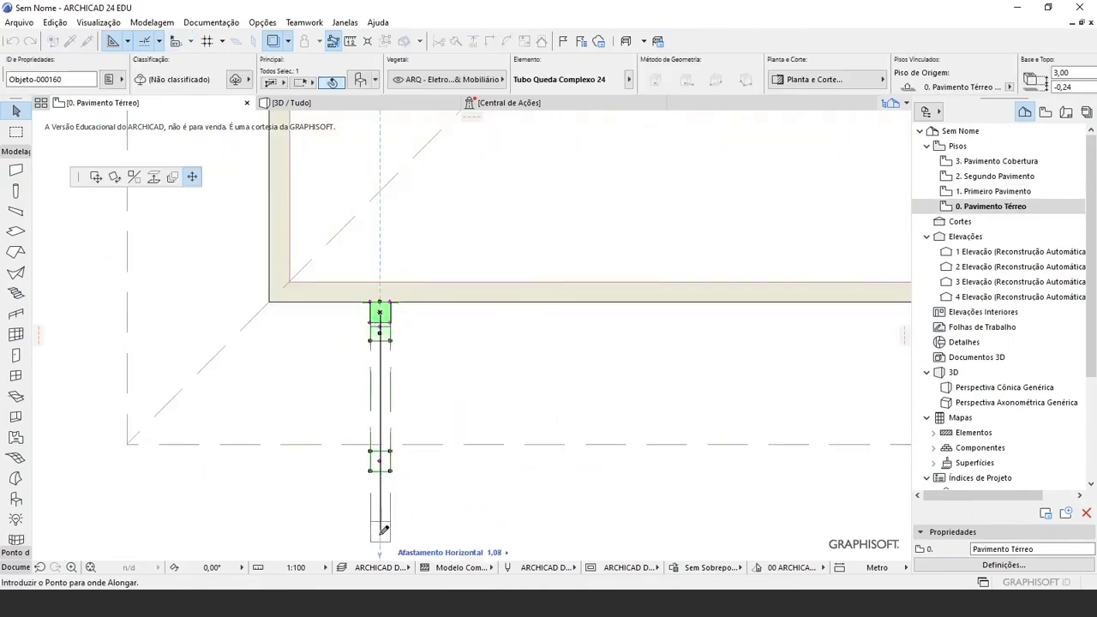
left_click(419, 518)
key("ctrl+Up")
middle_click_drag(421, 523, 422, 445)
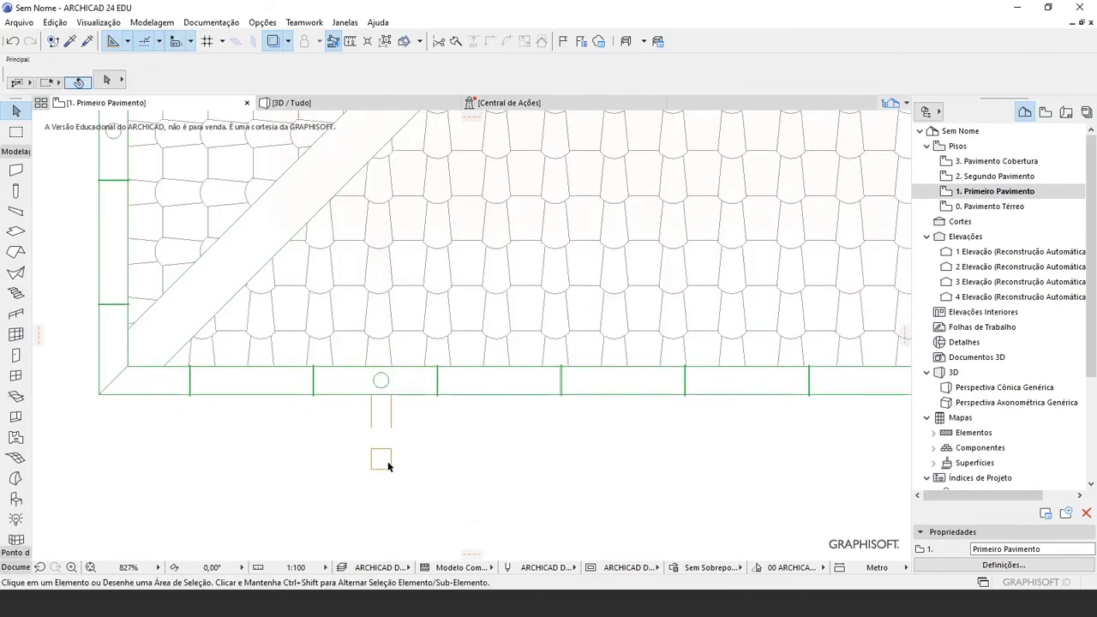
Reselect the downspout on the Pavimento Térreo plan and show the floor above as its trace reference
left_click(382, 459)
left_click(390, 467)
key("ctrl+Down")
left_click(384, 462)
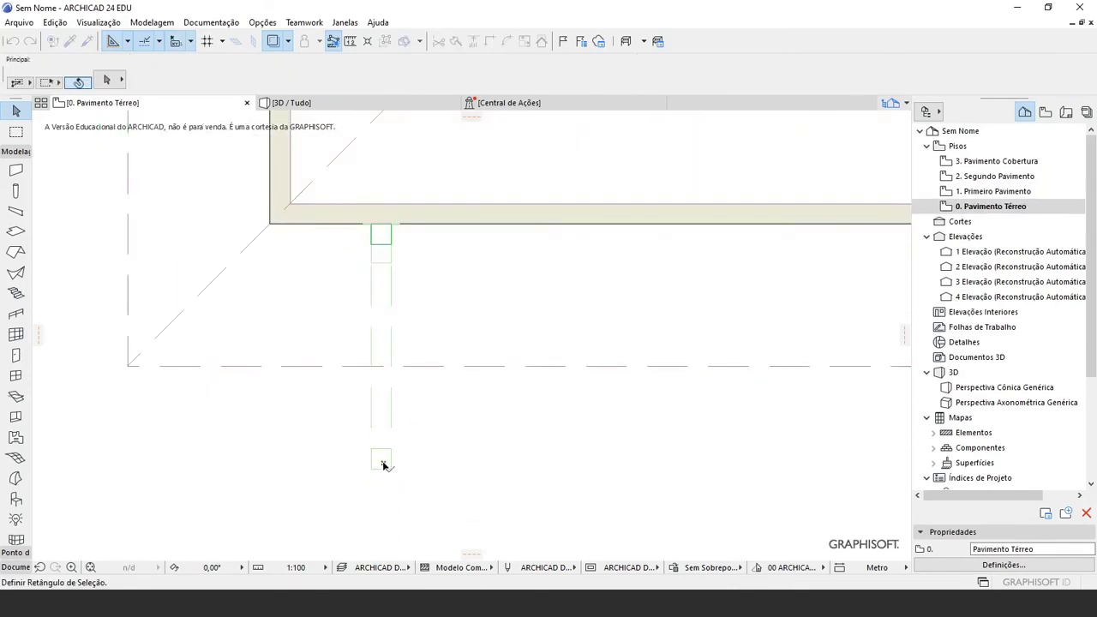
left_click(378, 462)
left_click(384, 458)
left_click(379, 458)
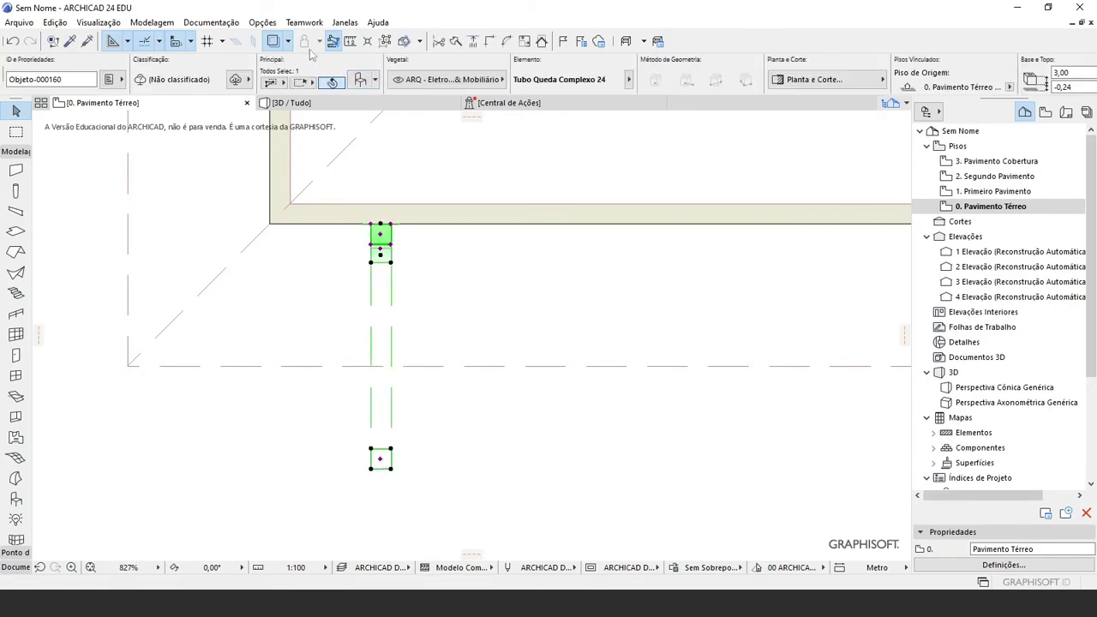
left_click(288, 41)
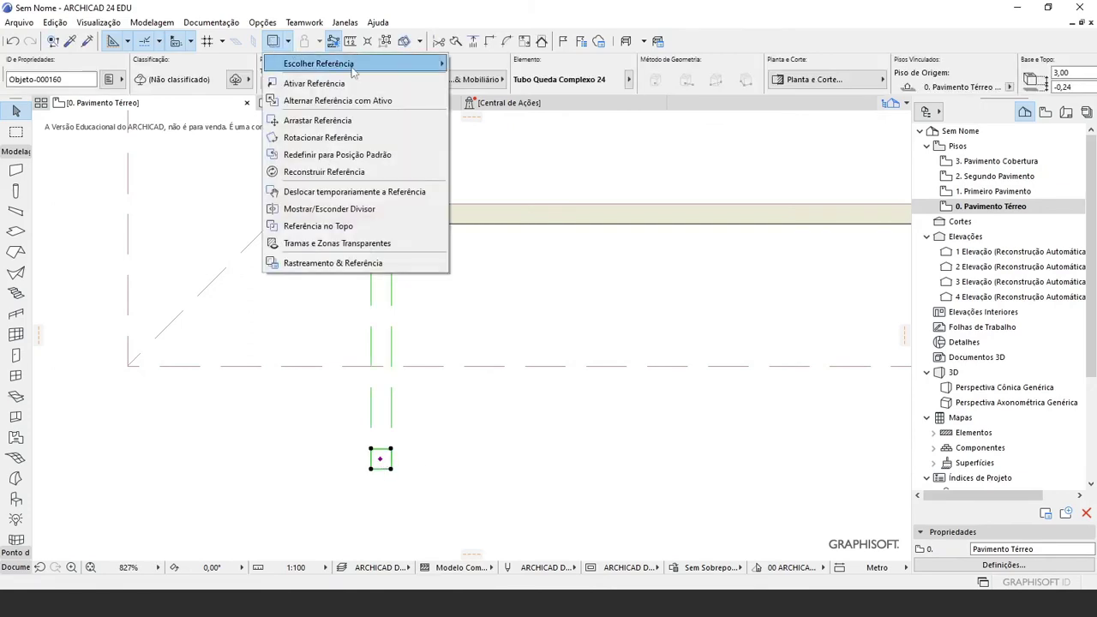
mouse_move(360, 63)
left_click(501, 89)
scroll(380, 463, "up", 2)
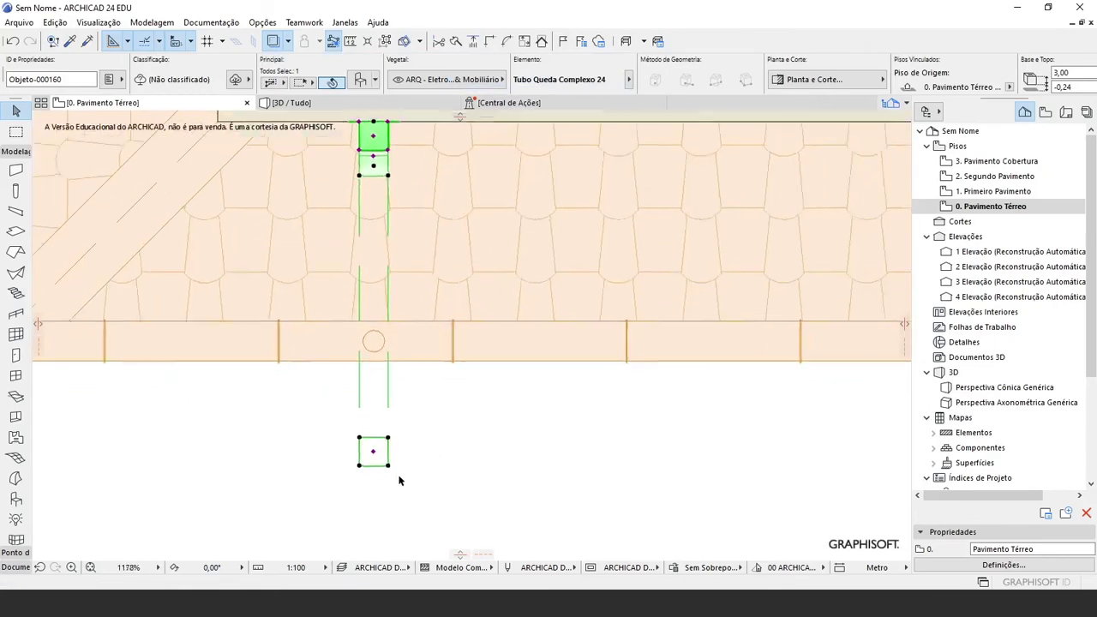
Stretch the downspout's offset end back to the centre of the gutter outlet shown in the reference
left_click_drag(373, 455, 374, 337)
scroll(394, 337, "down", 2)
middle_click_drag(405, 289, 398, 337)
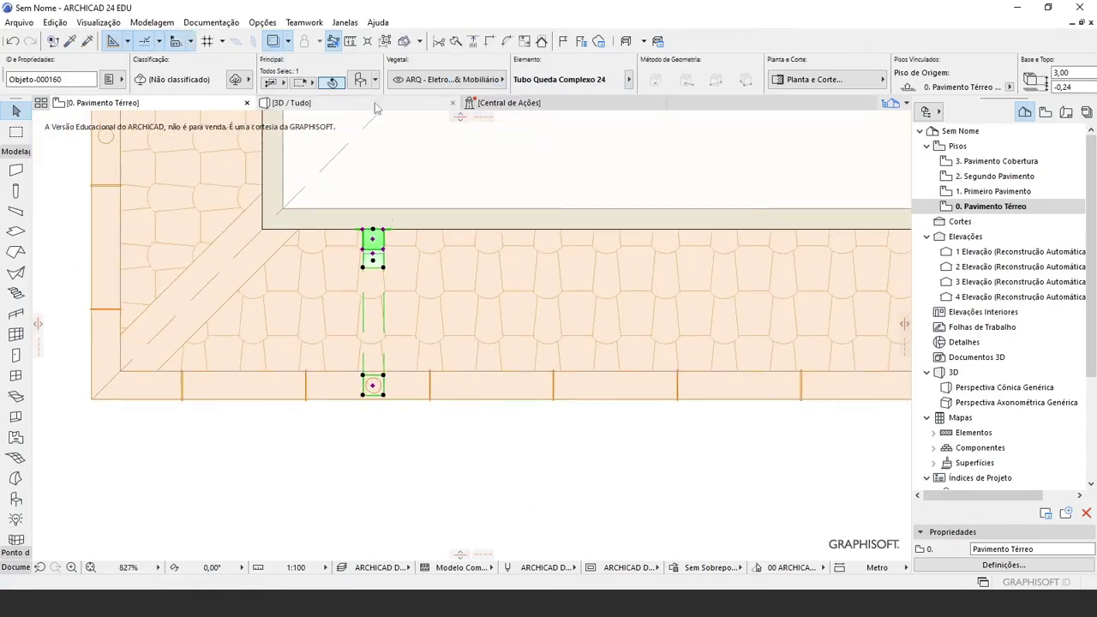
Set the downspout's Tipo de Perfil to Circular and its supports' Posicionamento to Uniforme
key("ctrl+t")
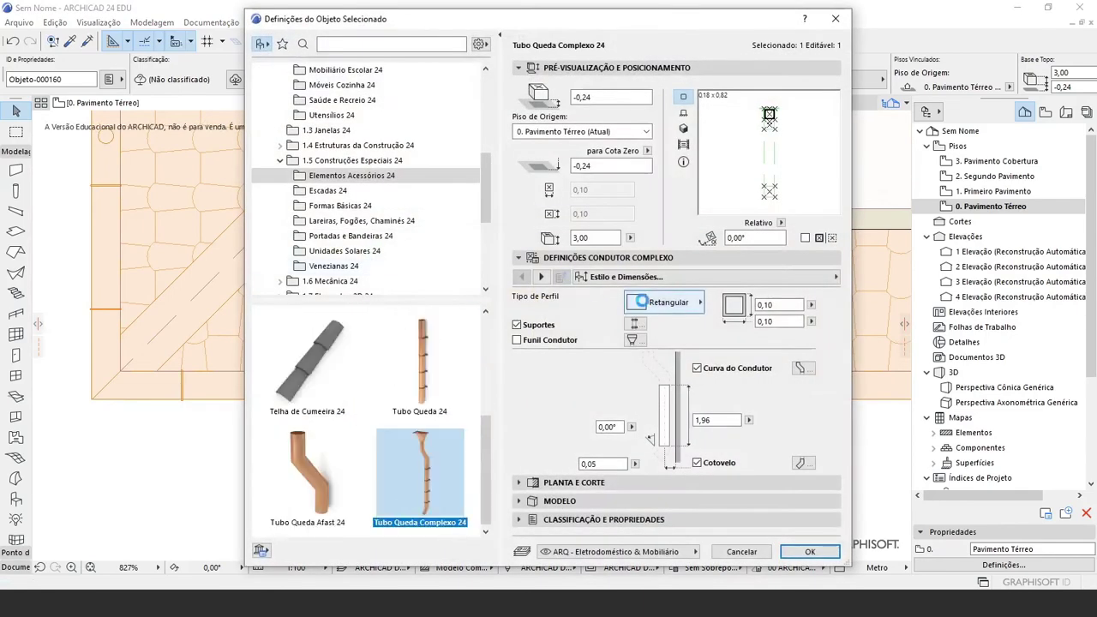
left_click(669, 302)
left_click(733, 305)
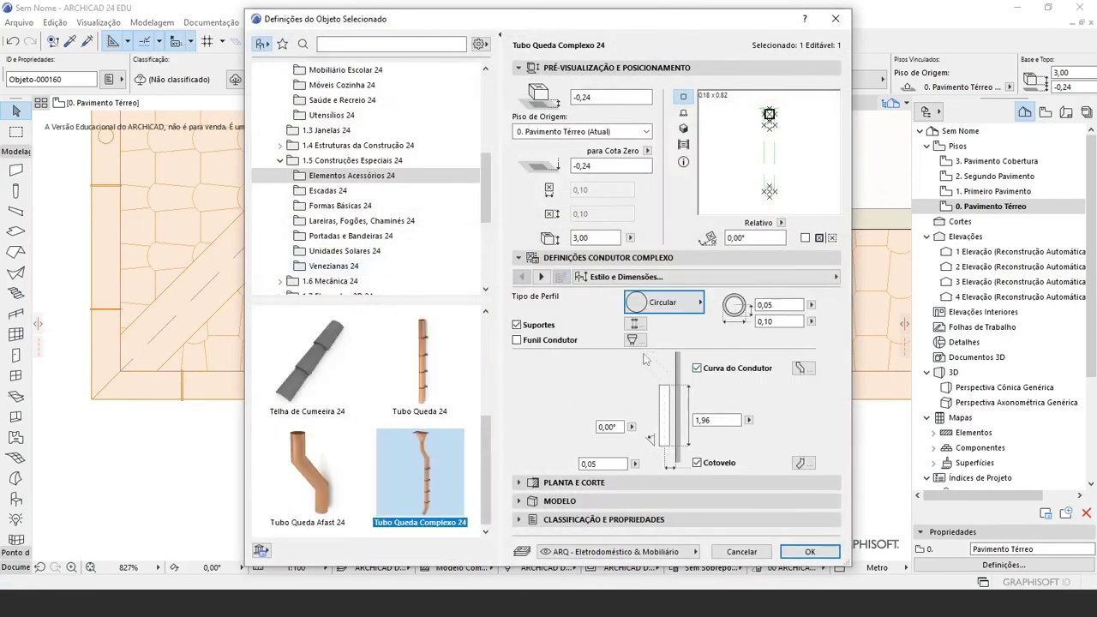
left_click(635, 324)
left_click(648, 312)
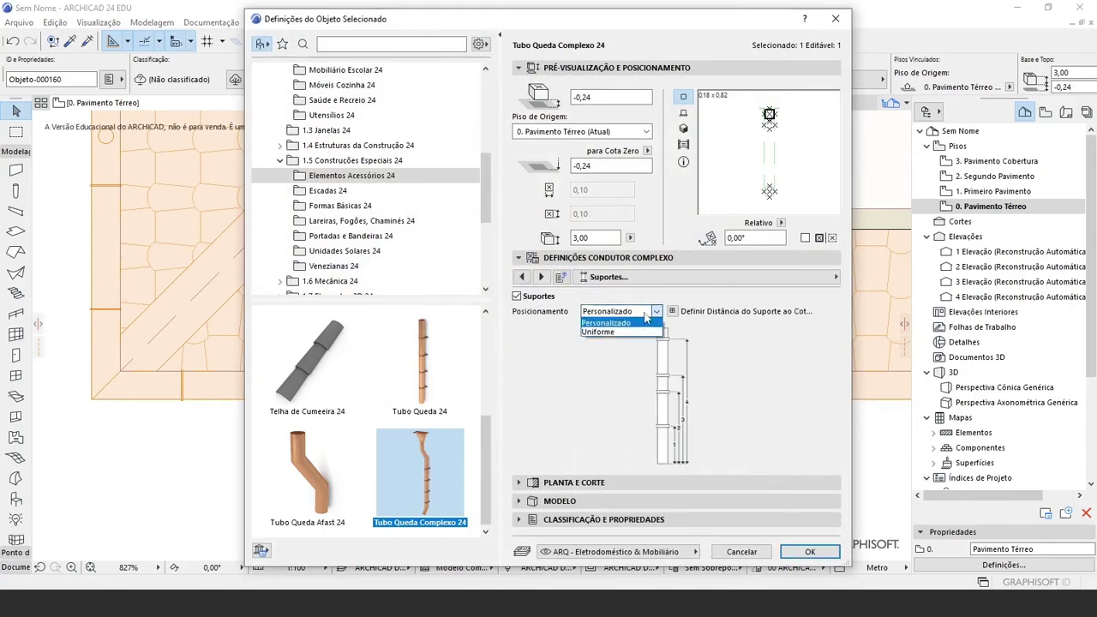
left_click(608, 332)
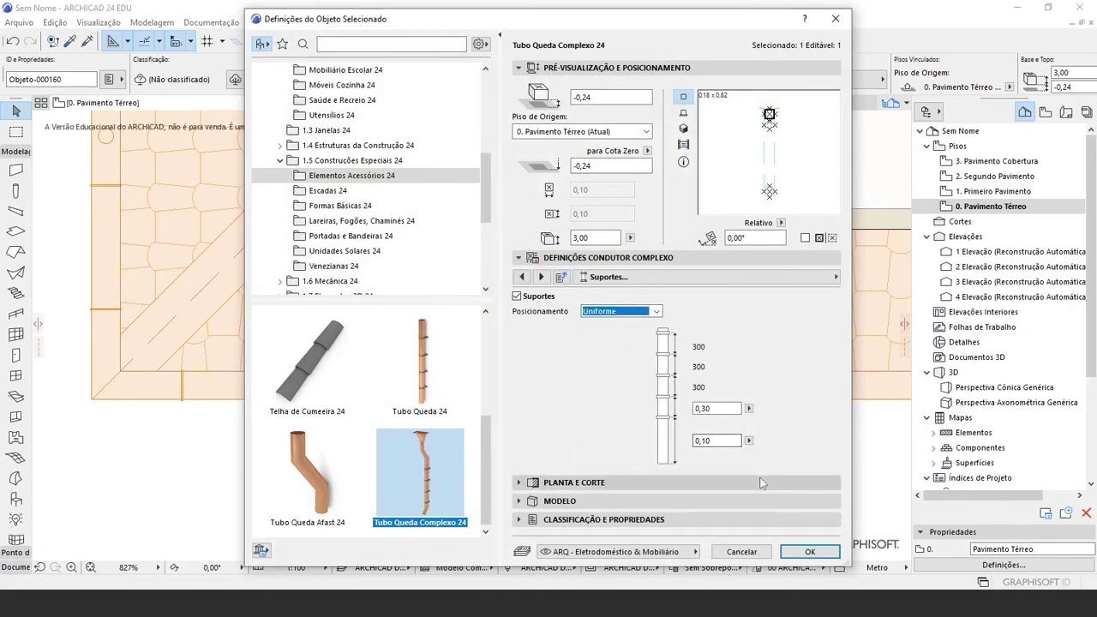
left_click(521, 276)
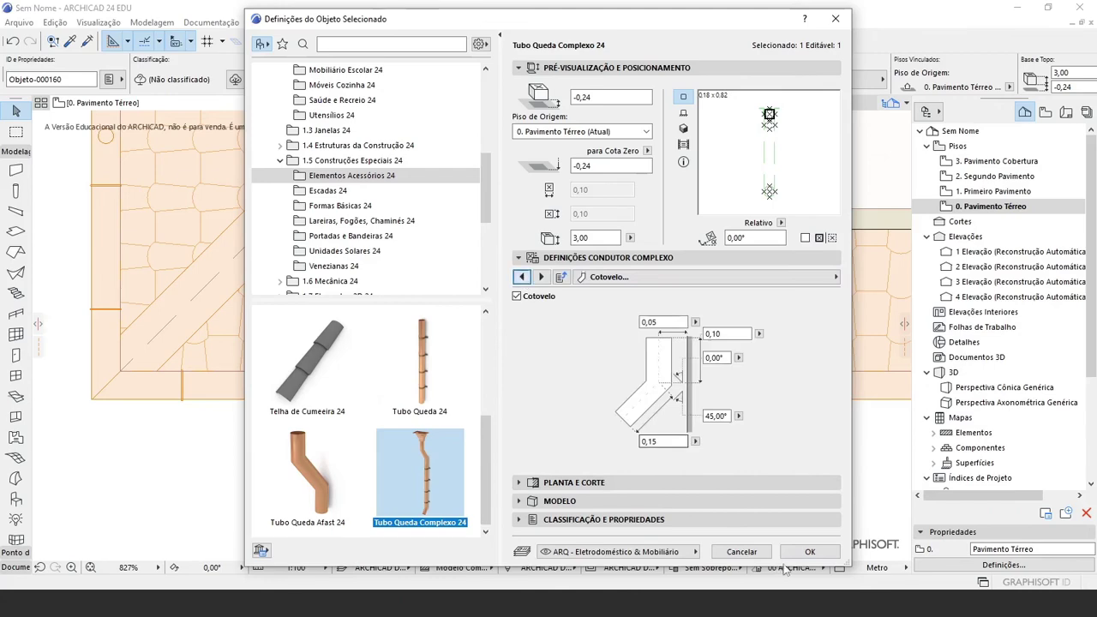
left_click(809, 551)
scroll(384, 444, "up", 3)
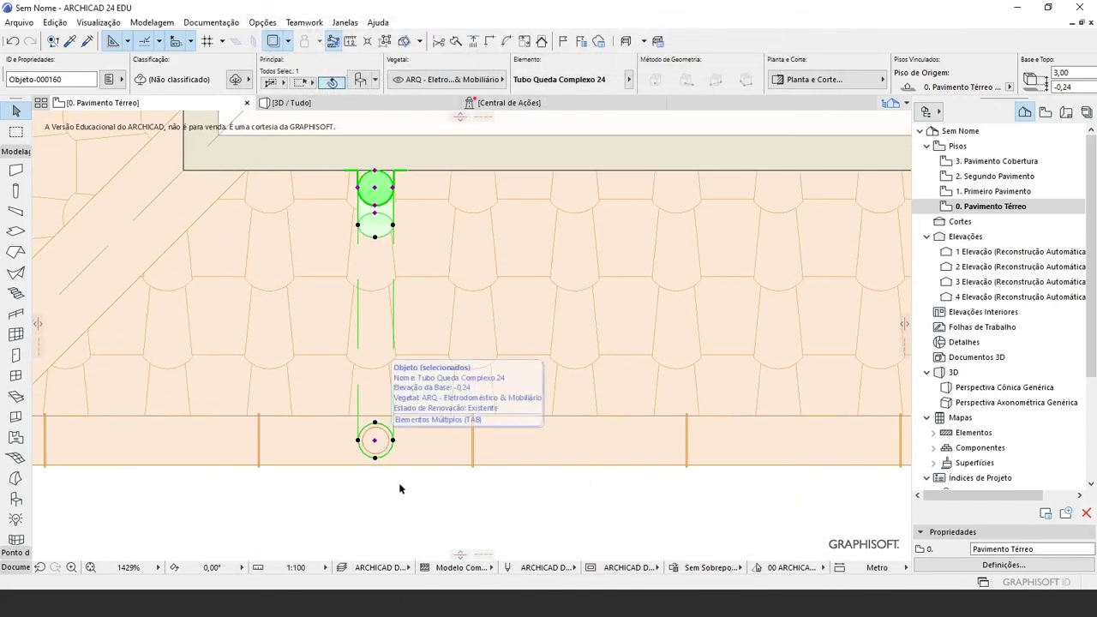
left_click(396, 546)
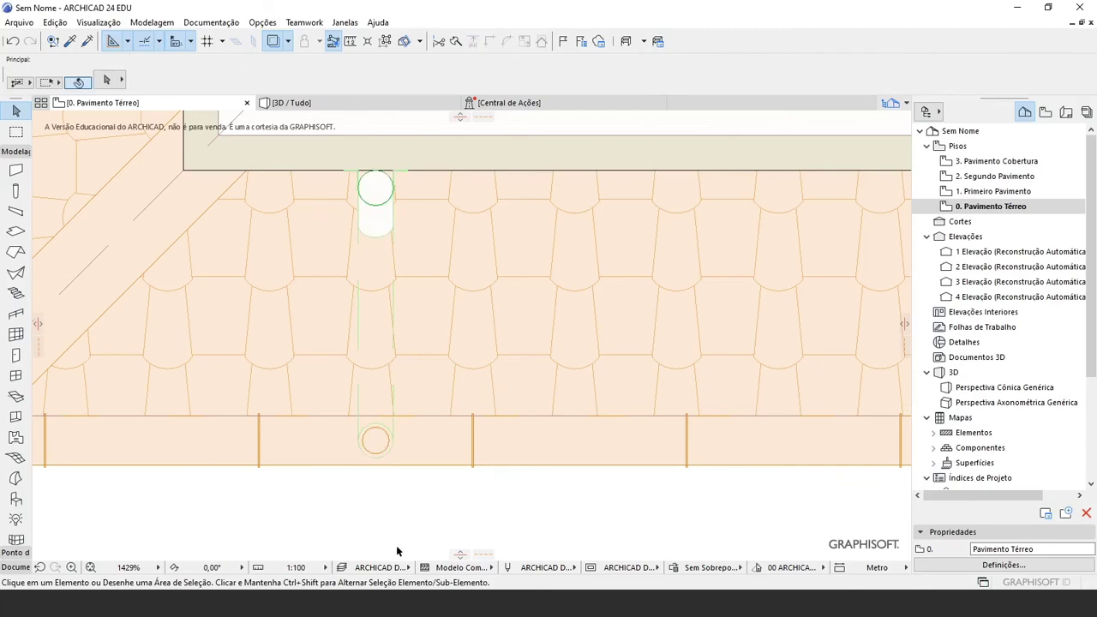
Examine the downspout in 3D from several angles, checking its fit to the gutter outlet, its wall supports and lower elbow
key("F3")
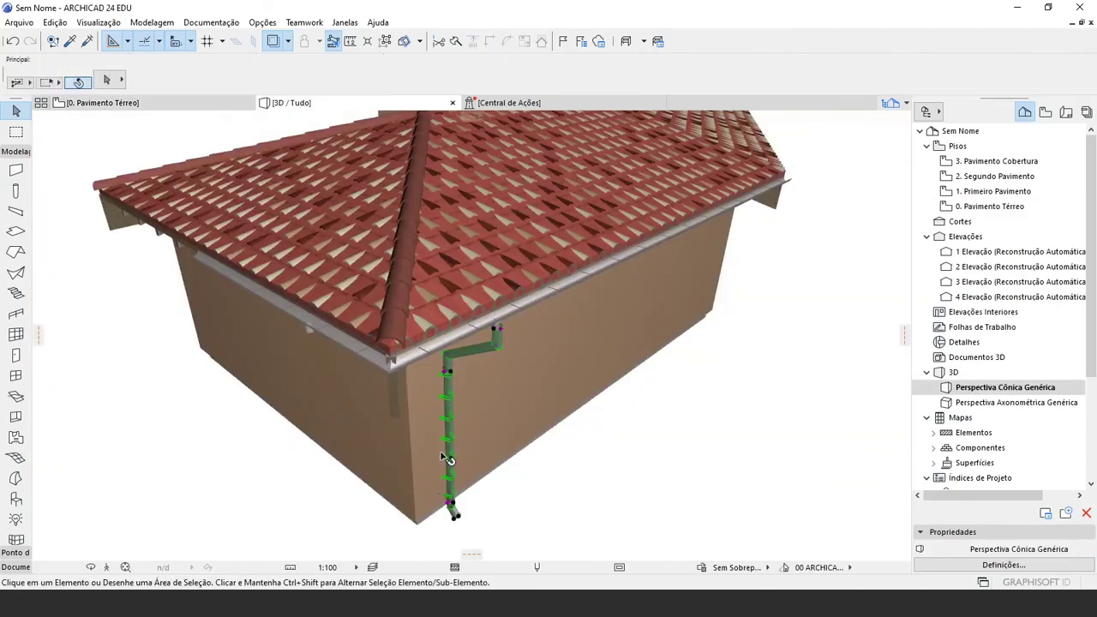
key("Escape")
middle_click_drag(441, 445, 409, 383, "shift")
scroll(417, 430, "up", 2)
middle_click_drag(417, 431, 485, 331)
scroll(420, 315, "up", 1)
middle_click_drag(485, 269, 468, 344)
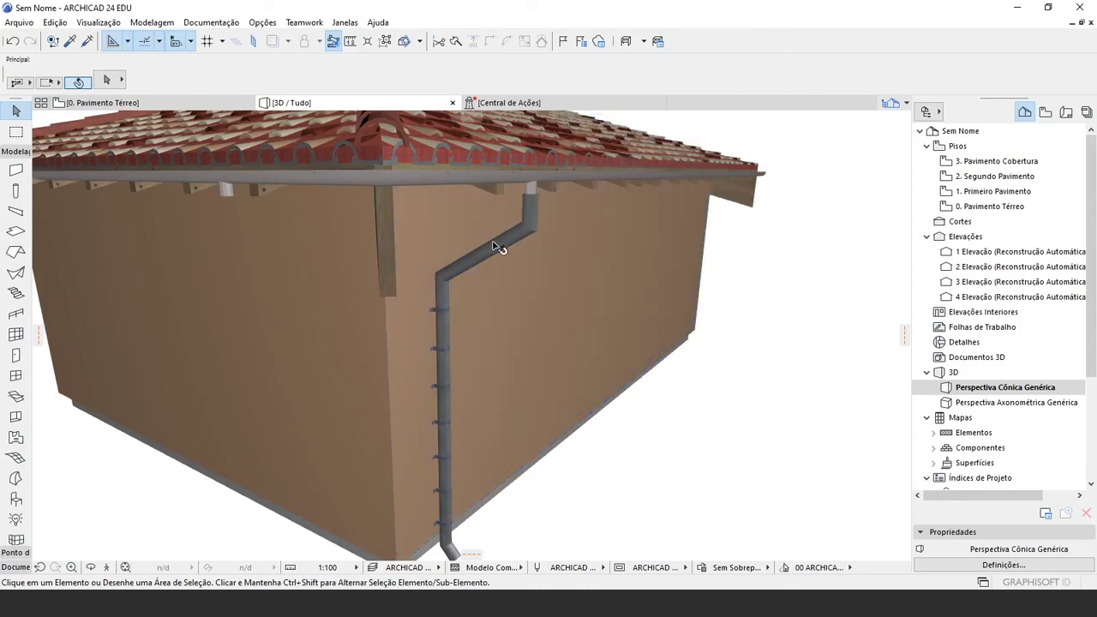
middle_click_drag(493, 244, 554, 216, "shift")
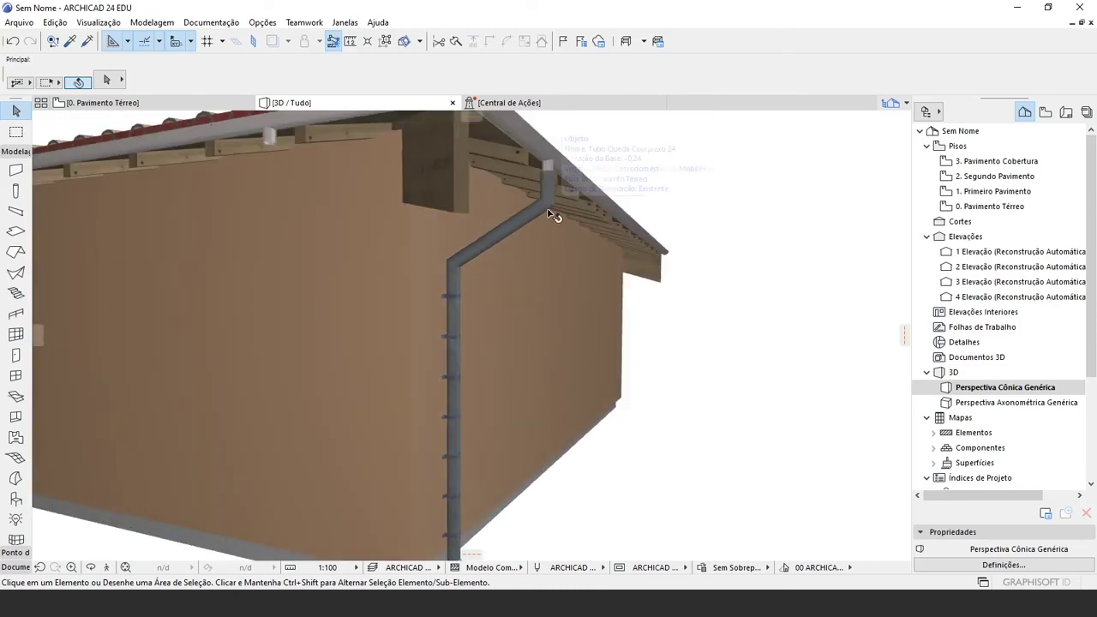
middle_click_drag(474, 242, 434, 256, "shift")
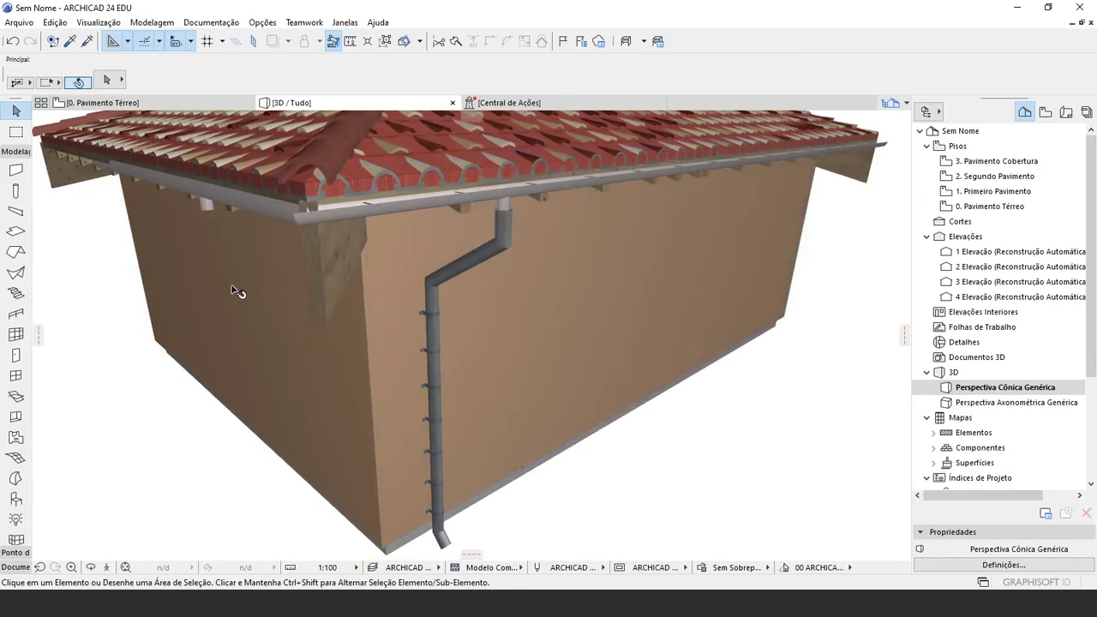
middle_click_drag(254, 287, 474, 263, "shift")
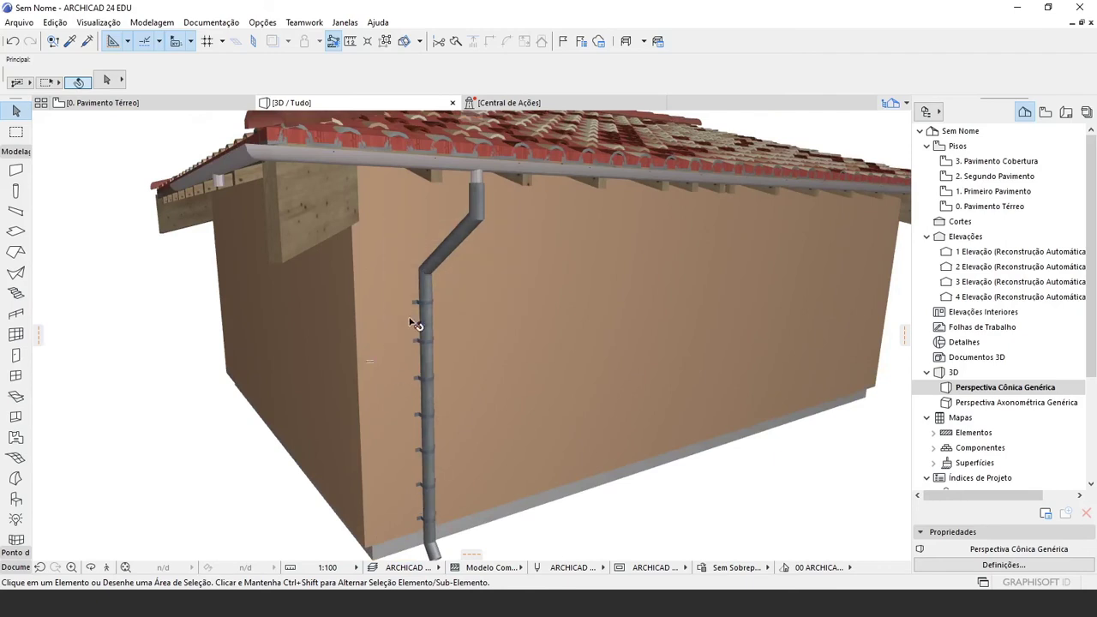
middle_click_drag(412, 318, 473, 330, "shift")
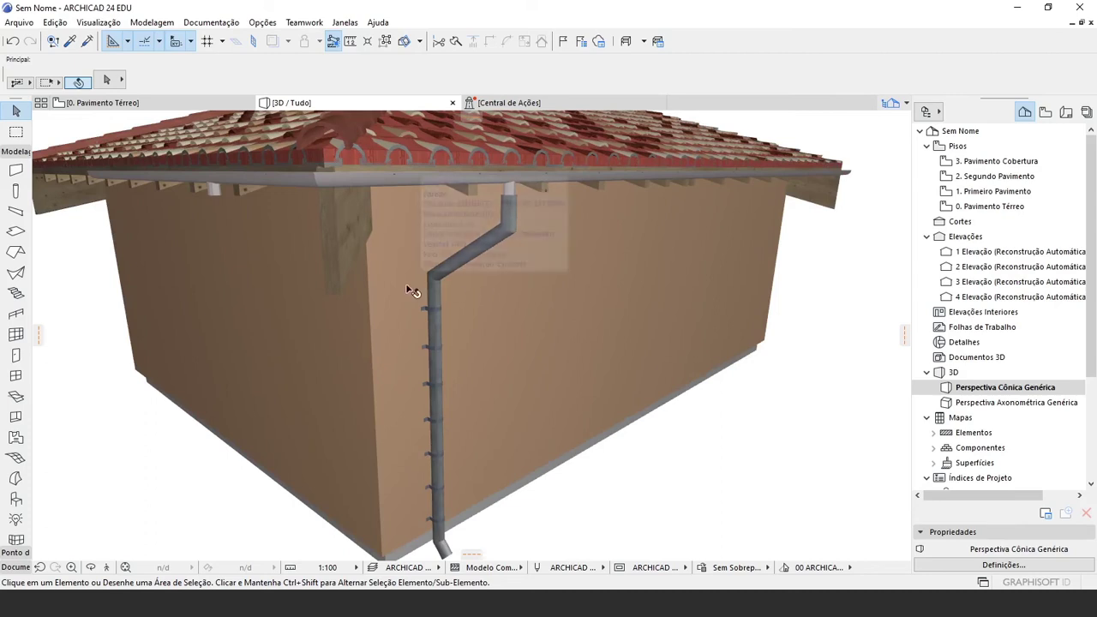
scroll(467, 203, "up", 3)
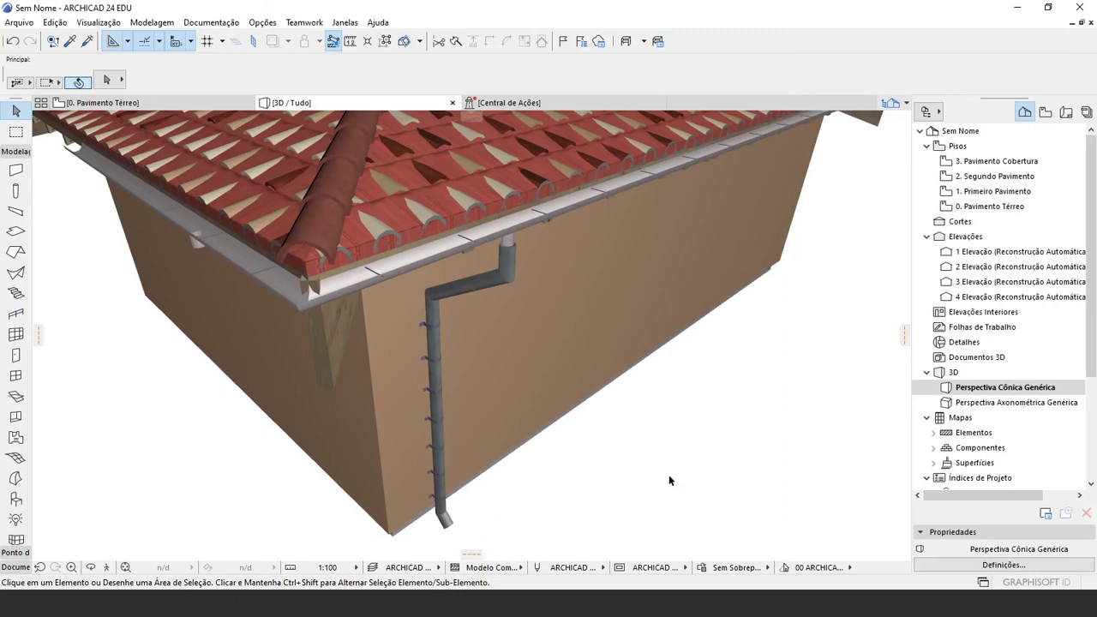
scroll(671, 480, "down", 3)
middle_click_drag(541, 468, 515, 393, "shift")
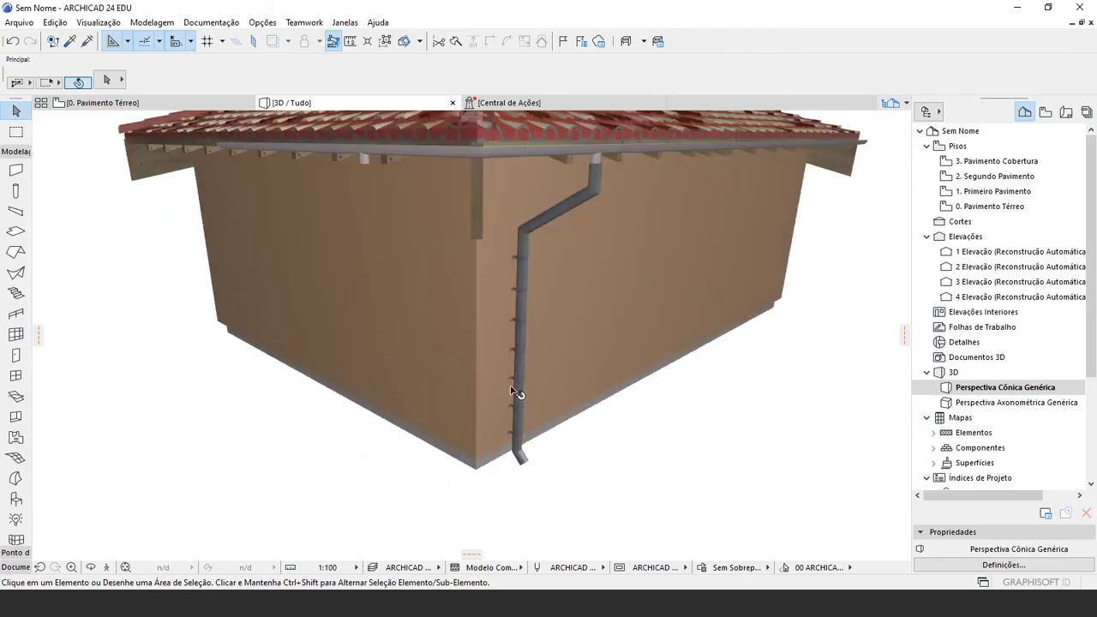
scroll(499, 327, "up", 2)
middle_click_drag(516, 265, 483, 296)
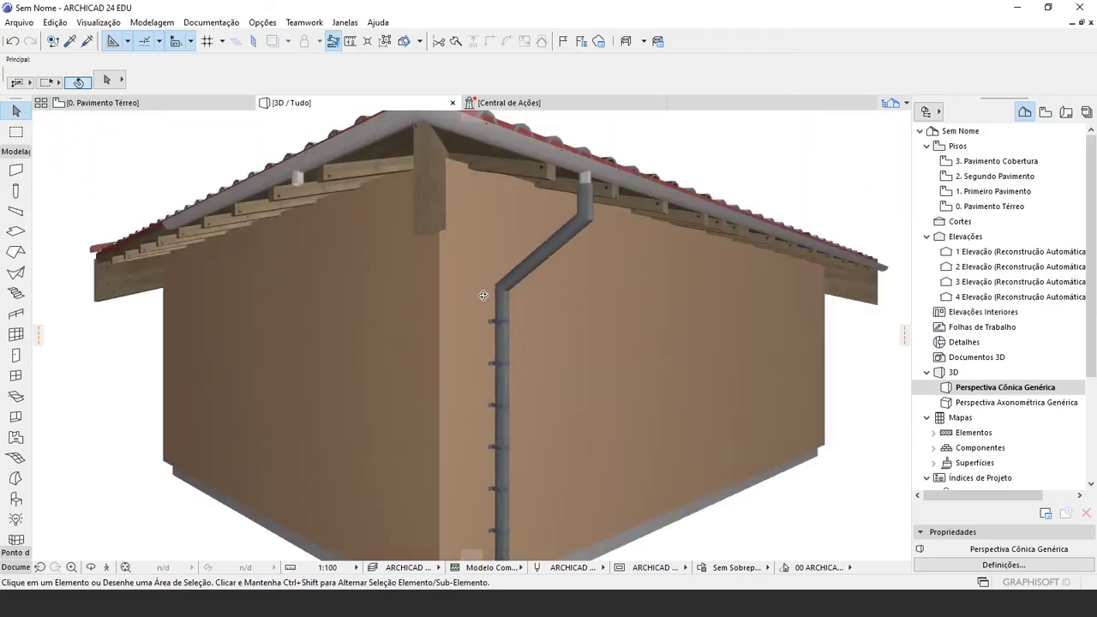
scroll(537, 360, "down", 2)
scroll(624, 375, "down", 2)
middle_click_drag(627, 372, 484, 409, "shift")
scroll(484, 409, "down", 2)
middle_click_drag(586, 255, 644, 393, "shift")
middle_click_drag(585, 340, 516, 405)
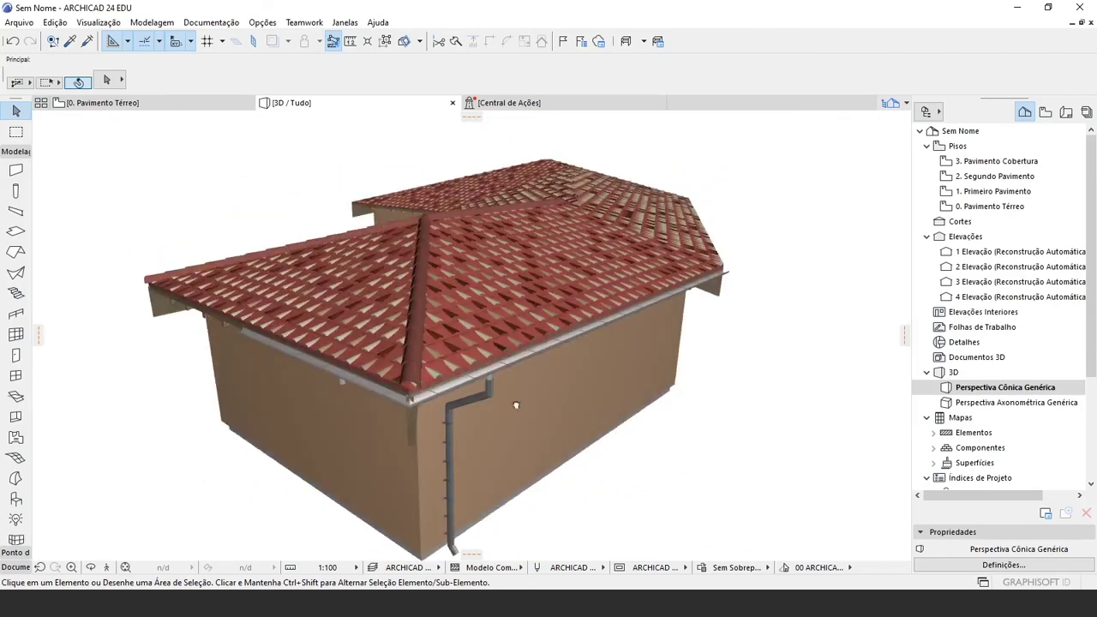
Select the plain roof surface covering the tiles and hide its ARQ - Cobertura layer
left_click(502, 359)
right_click(501, 357)
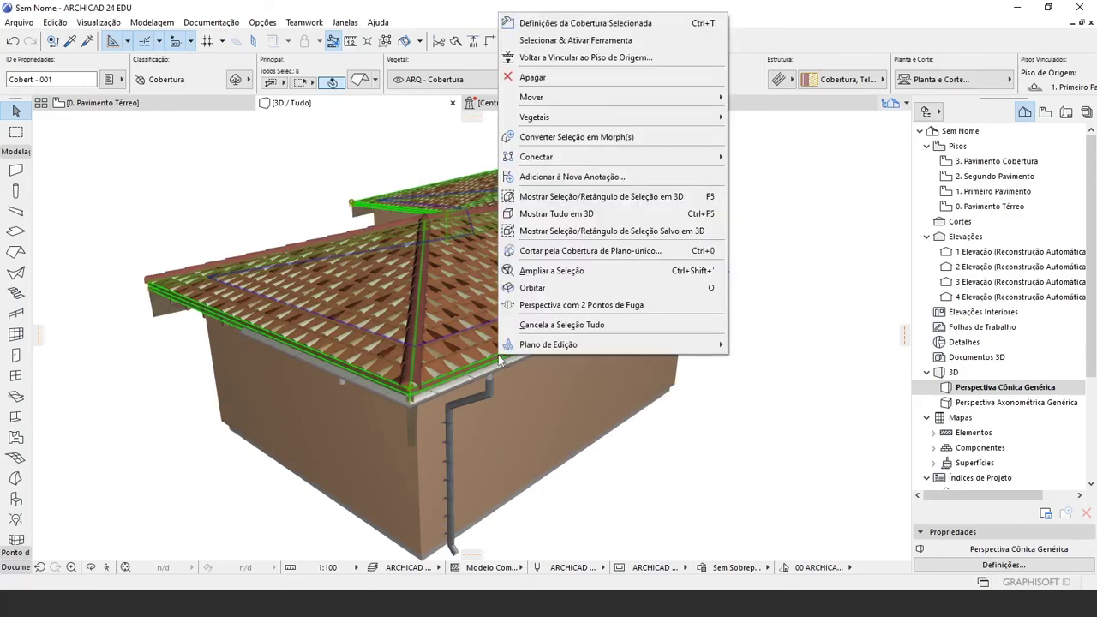
left_click(600, 137)
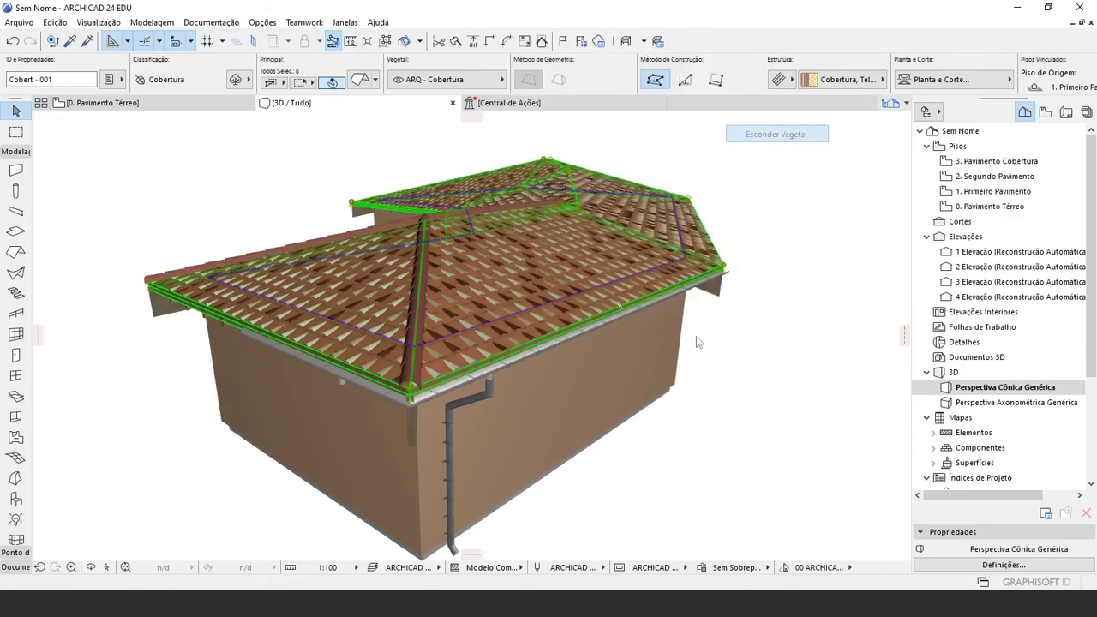
Examine the modelled roof tiles, ridge pieces, gutters and downspout around the building's corner in 3D
middle_click_drag(454, 458, 366, 389, "shift")
scroll(394, 351, "up", 2)
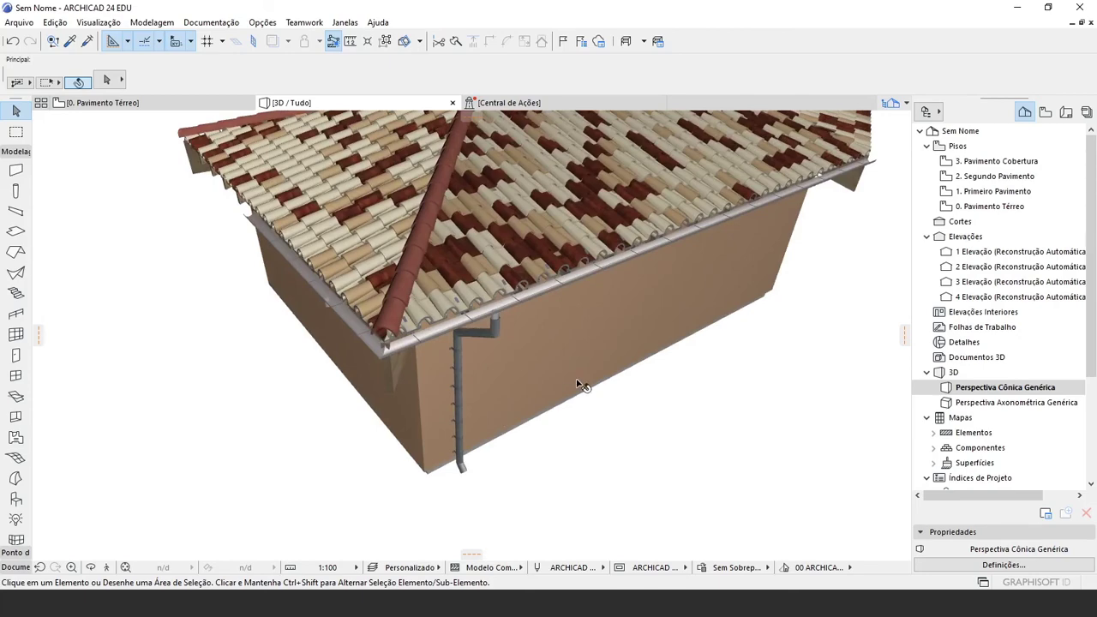
middle_click_drag(579, 384, 498, 435, "shift")
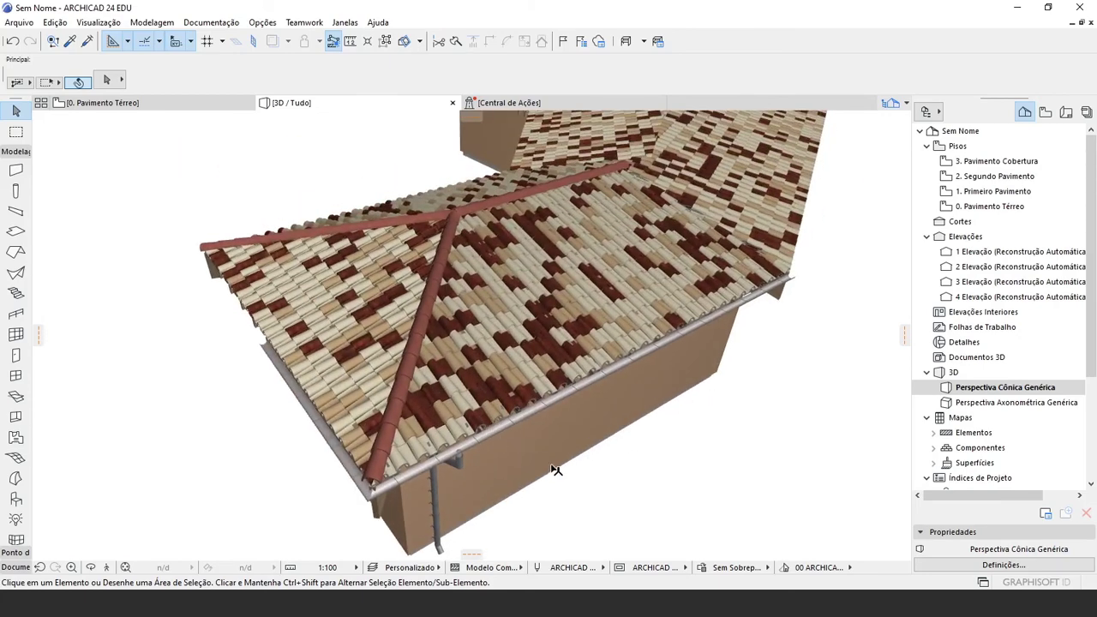
middle_click_drag(553, 470, 559, 362, "shift")
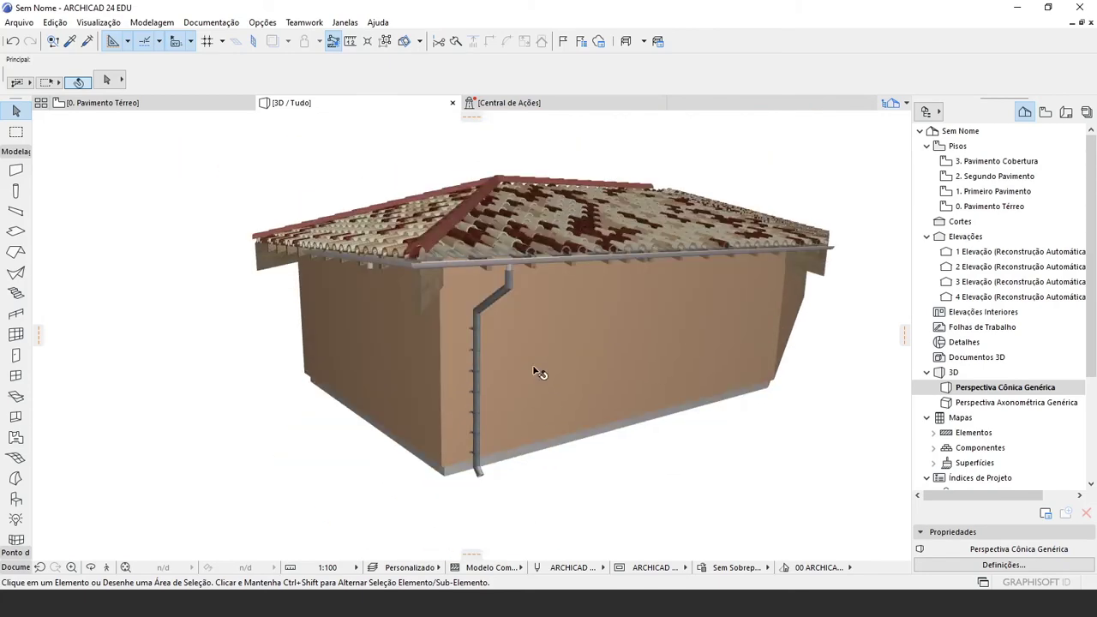
scroll(461, 327, "up", 1)
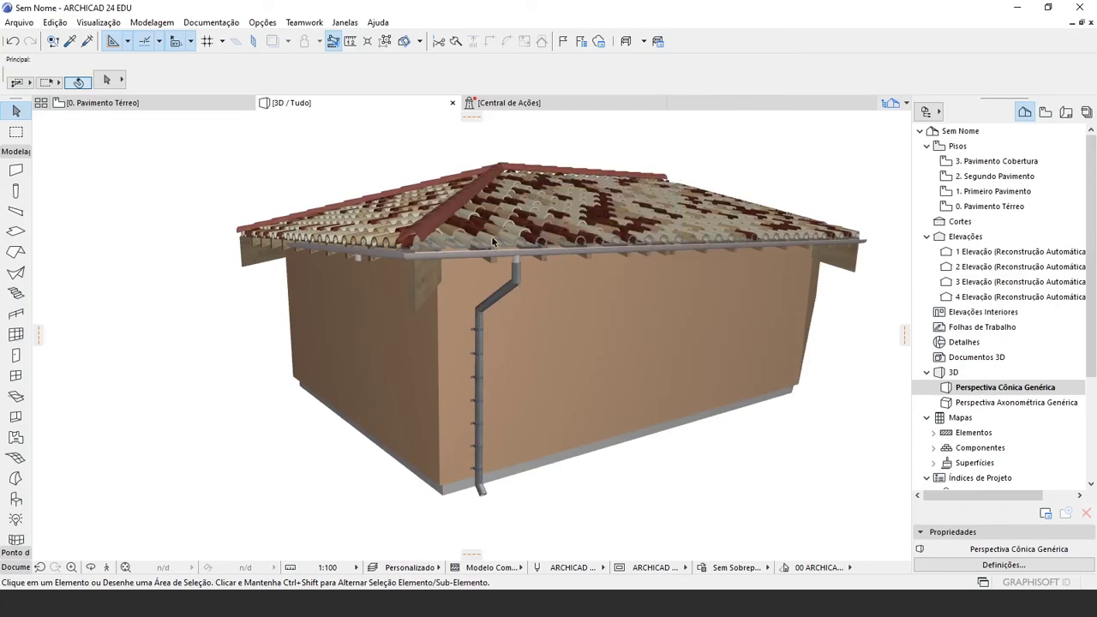
middle_click_drag(447, 202, 448, 319)
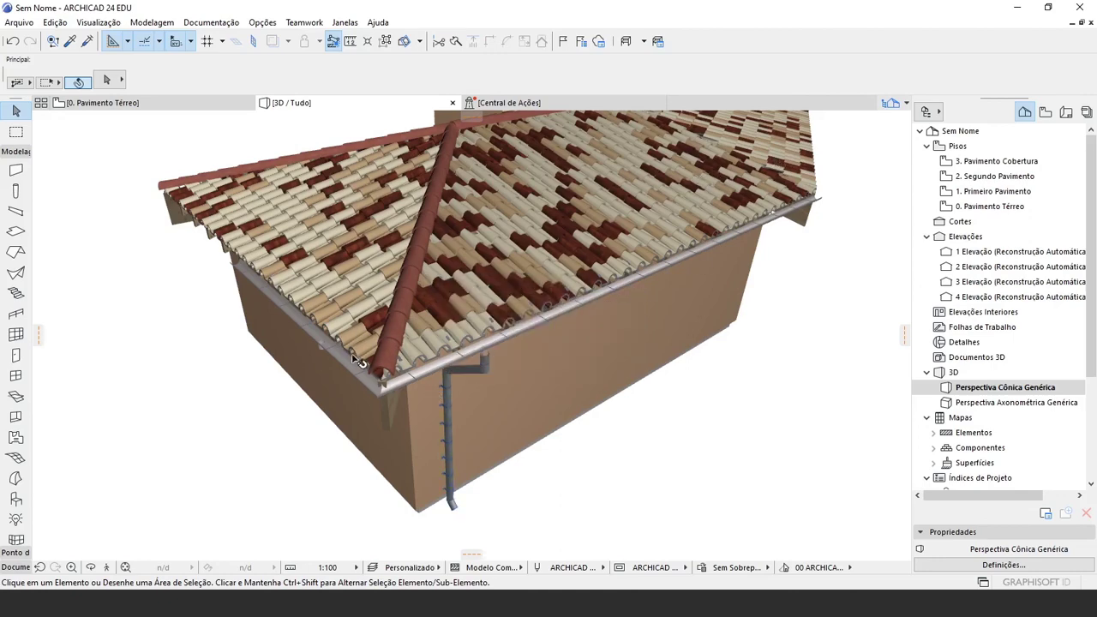
left_click_drag(353, 358, 457, 336)
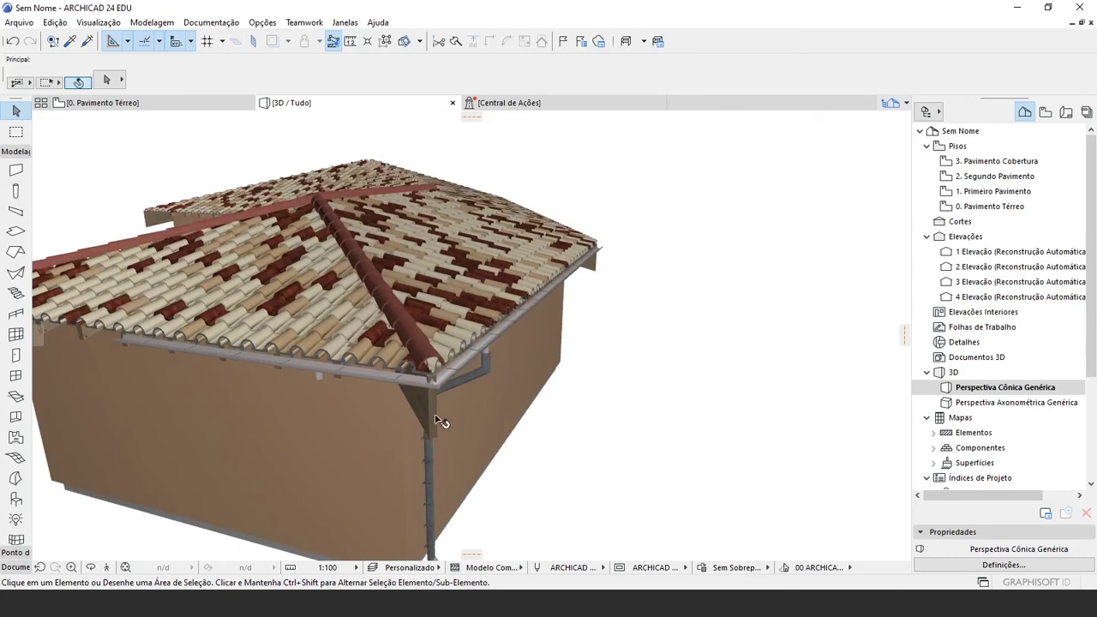
left_click_drag(409, 426, 529, 355)
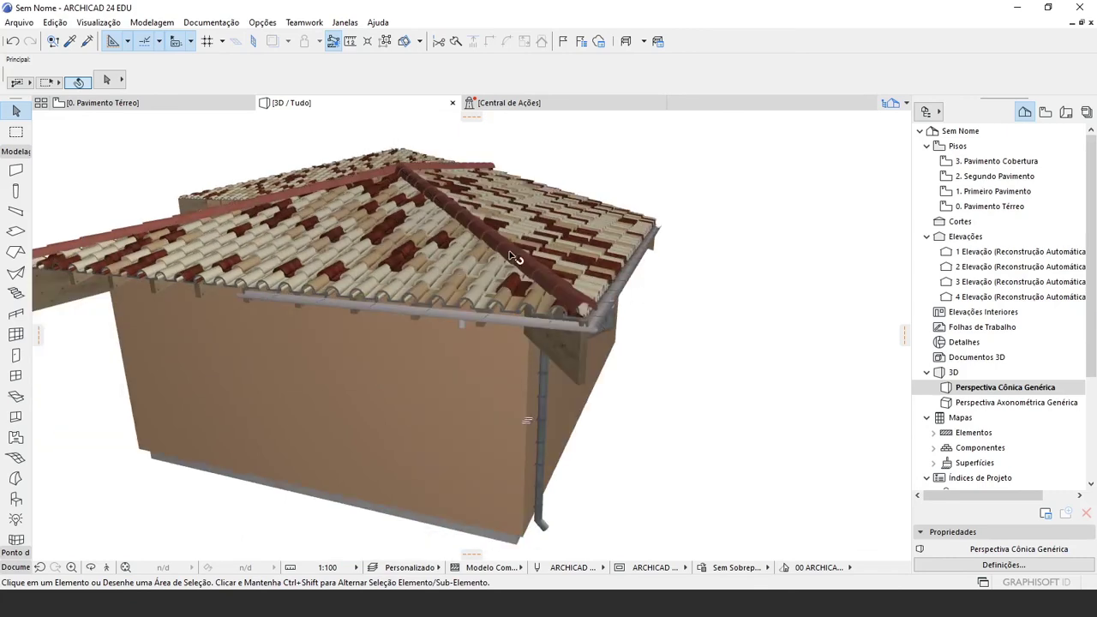
left_click_drag(626, 273, 437, 293)
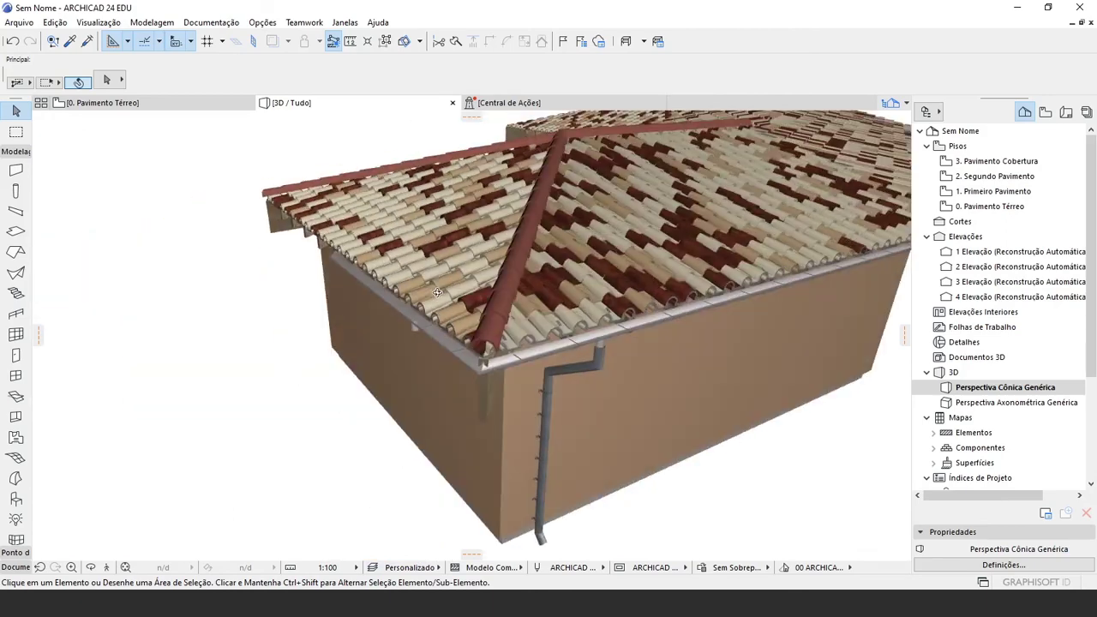
left_click_drag(566, 360, 548, 420)
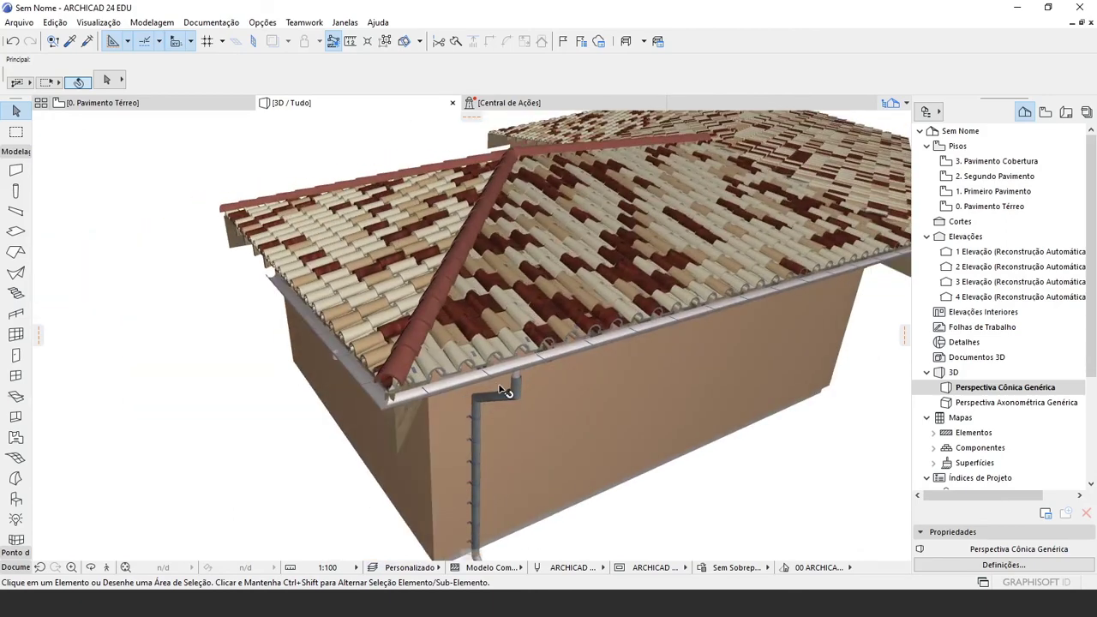